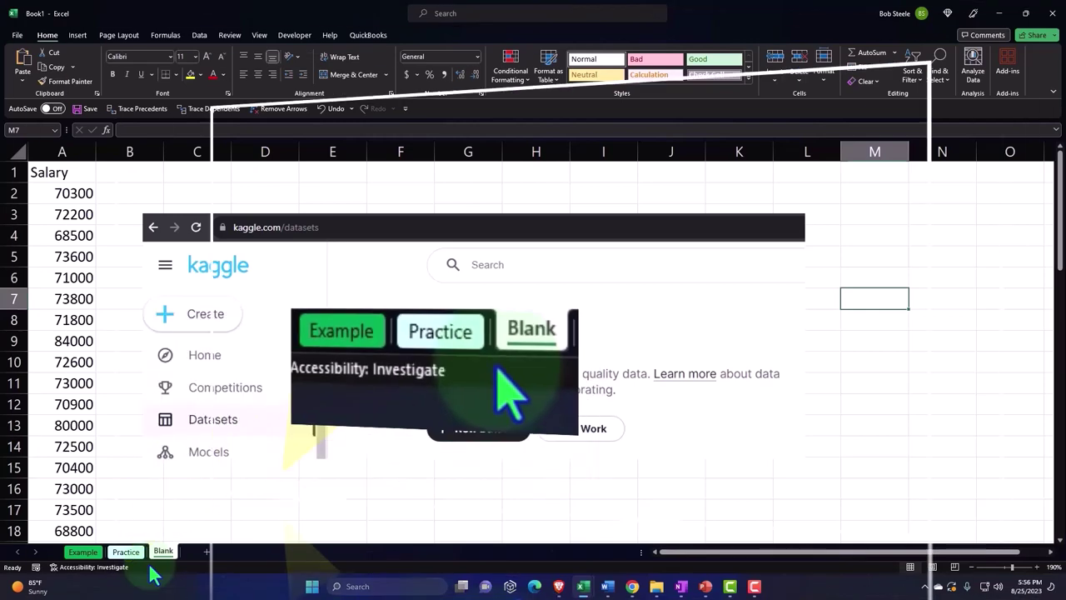
Scroll down through the salary list on the Blank sheet from cell B12
{"action": "left_click", "coordinate": [96, 407]}
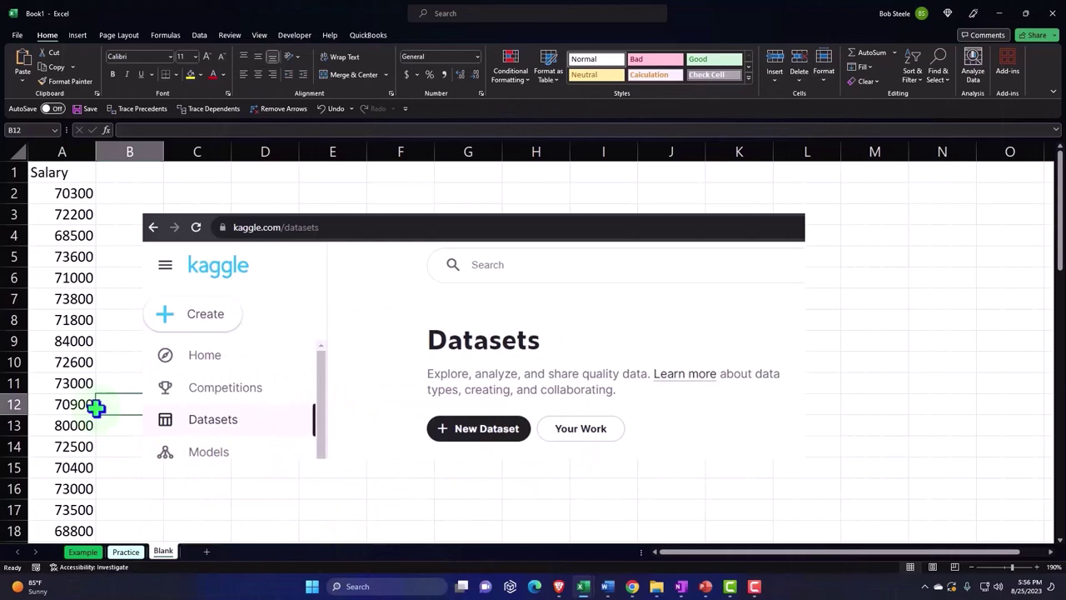
{"action": "scroll", "coordinate": [97, 408], "scroll_direction": "down", "scroll_amount": 2}
{"action": "scroll", "coordinate": [98, 410], "scroll_direction": "down", "scroll_amount": 1}
{"action": "scroll", "coordinate": [98, 412], "scroll_direction": "down", "scroll_amount": 2}
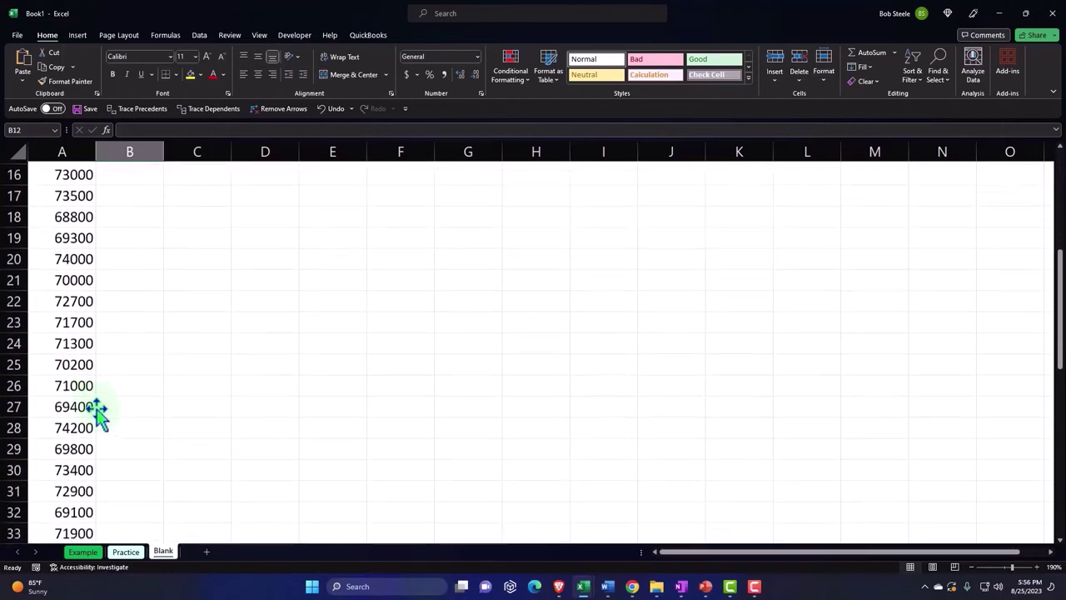
{"action": "scroll", "coordinate": [96, 410], "scroll_direction": "down", "scroll_amount": 2}
{"action": "scroll", "coordinate": [96, 412], "scroll_direction": "down", "scroll_amount": 1}
{"action": "scroll", "coordinate": [97, 414], "scroll_direction": "down", "scroll_amount": 2}
{"action": "scroll", "coordinate": [99, 414], "scroll_direction": "down", "scroll_amount": 1}
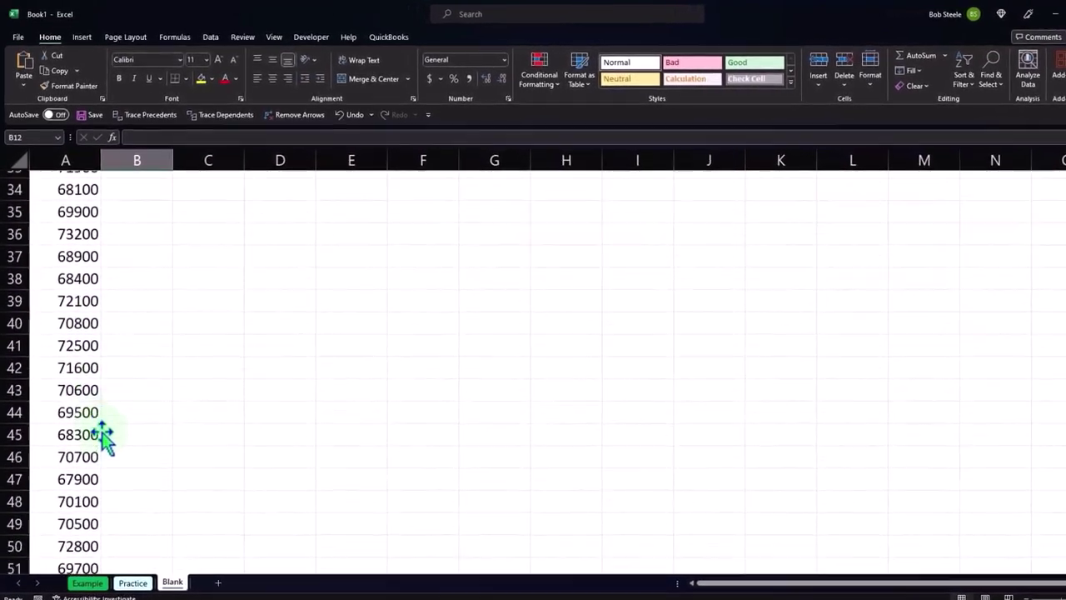
{"action": "scroll", "coordinate": [102, 435], "scroll_direction": "down", "scroll_amount": 1}
{"action": "scroll", "coordinate": [103, 436], "scroll_direction": "down", "scroll_amount": 1}
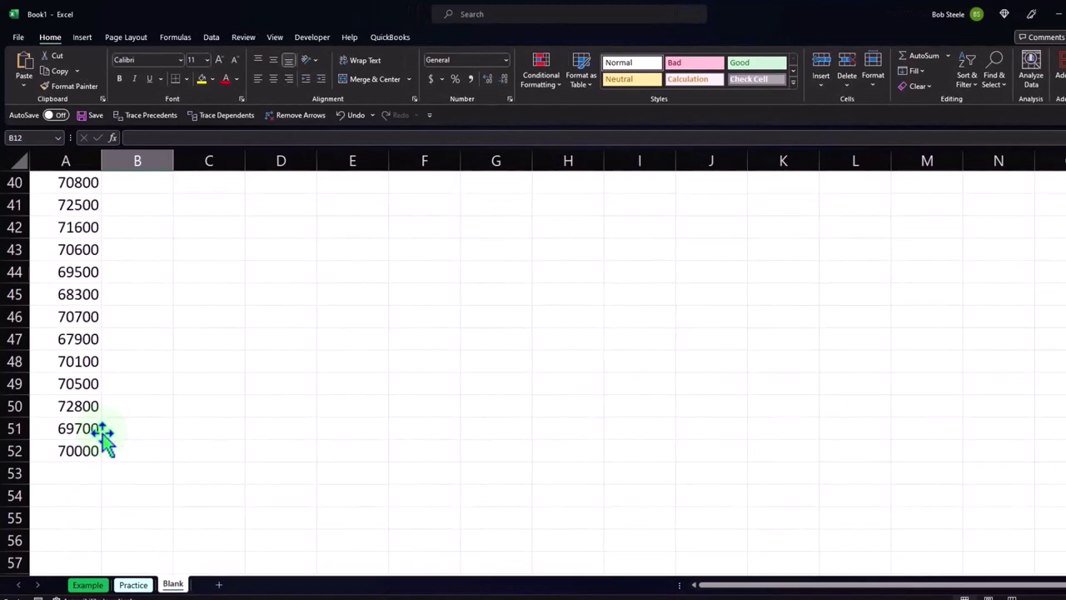
Scroll back up and switch to the Example sheet with its salary statistics and histogram
{"action": "scroll", "coordinate": [102, 434], "scroll_direction": "up", "scroll_amount": 2}
{"action": "scroll", "coordinate": [102, 434], "scroll_direction": "up", "scroll_amount": 4}
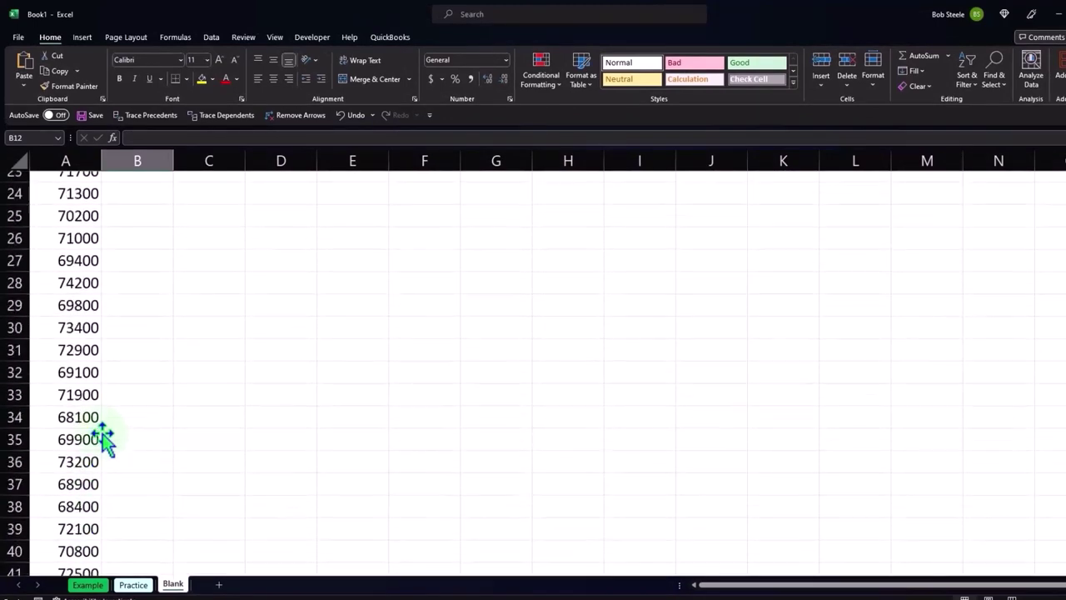
{"action": "scroll", "coordinate": [102, 435], "scroll_direction": "up", "scroll_amount": 4}
{"action": "scroll", "coordinate": [102, 434], "scroll_direction": "up", "scroll_amount": 3}
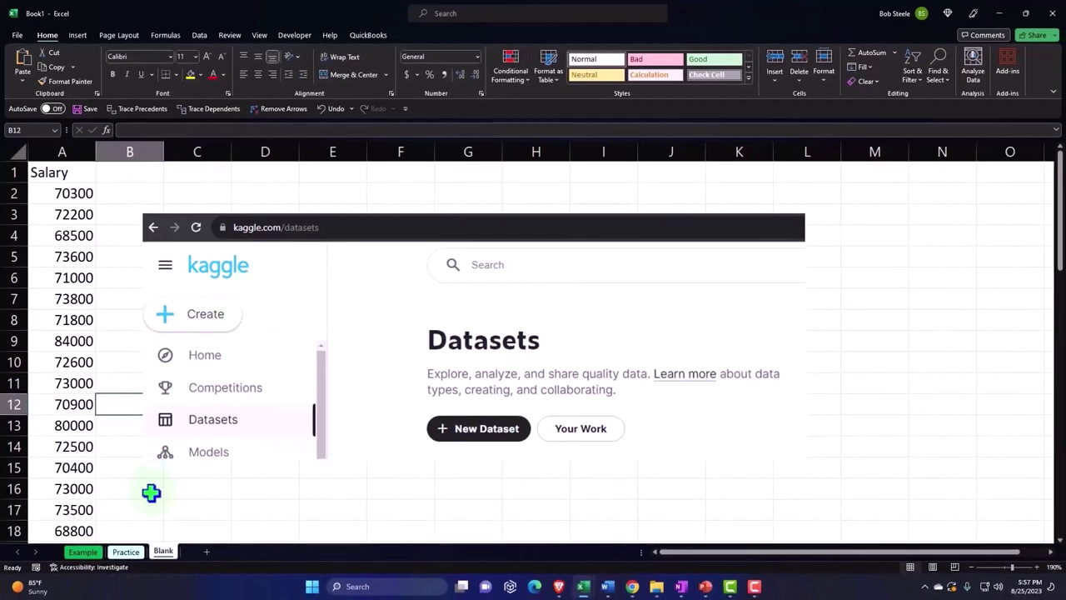
{"action": "left_click", "coordinate": [93, 553]}
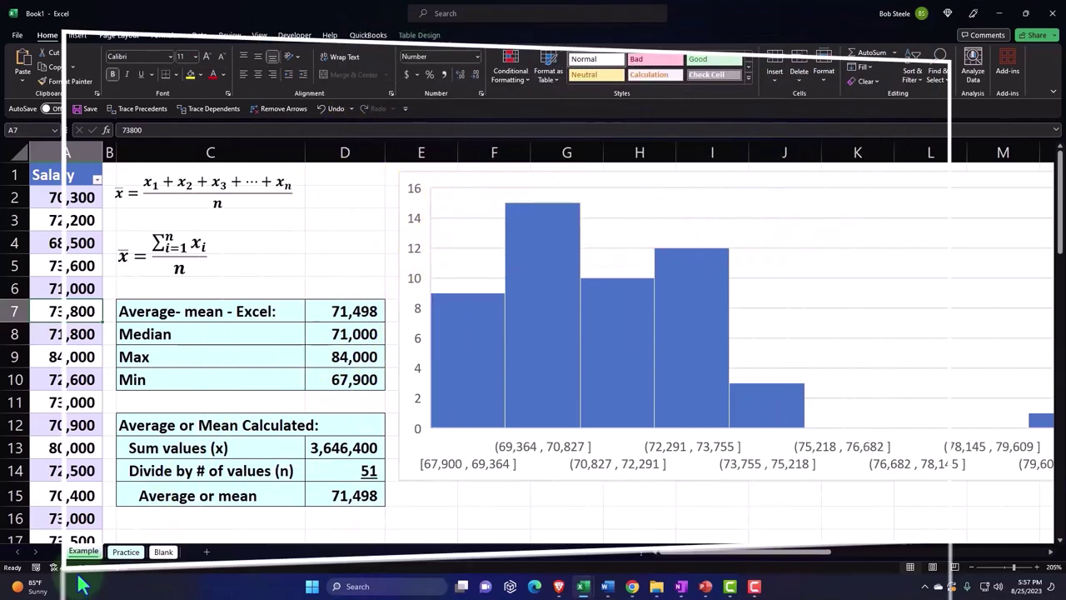
Select the top salary 84000 on the Example sheet, then return to the Blank sheet
{"action": "left_click", "coordinate": [71, 353]}
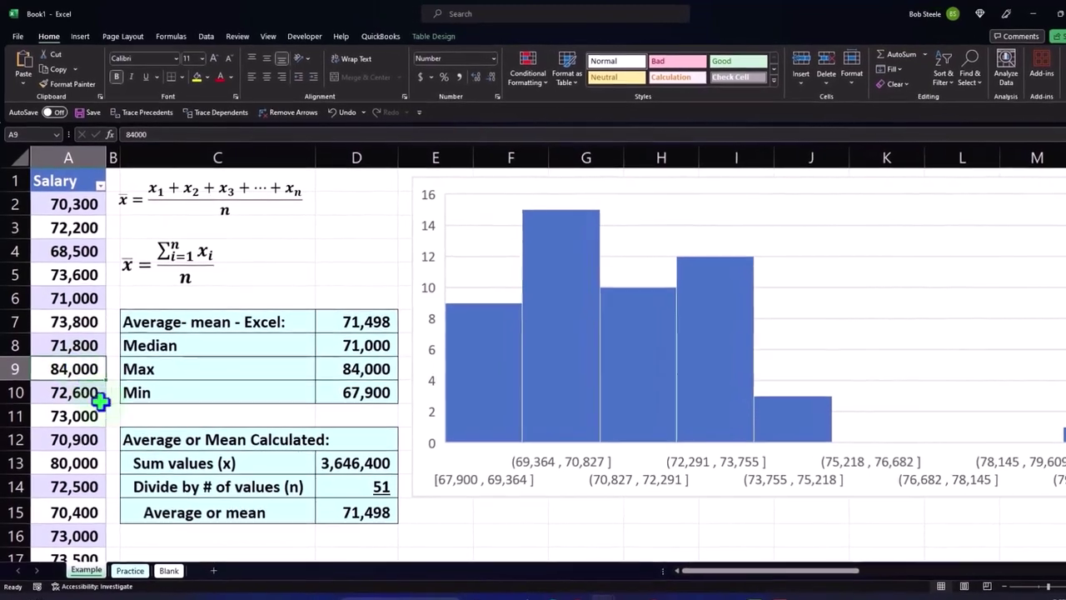
{"action": "left_click", "coordinate": [170, 576]}
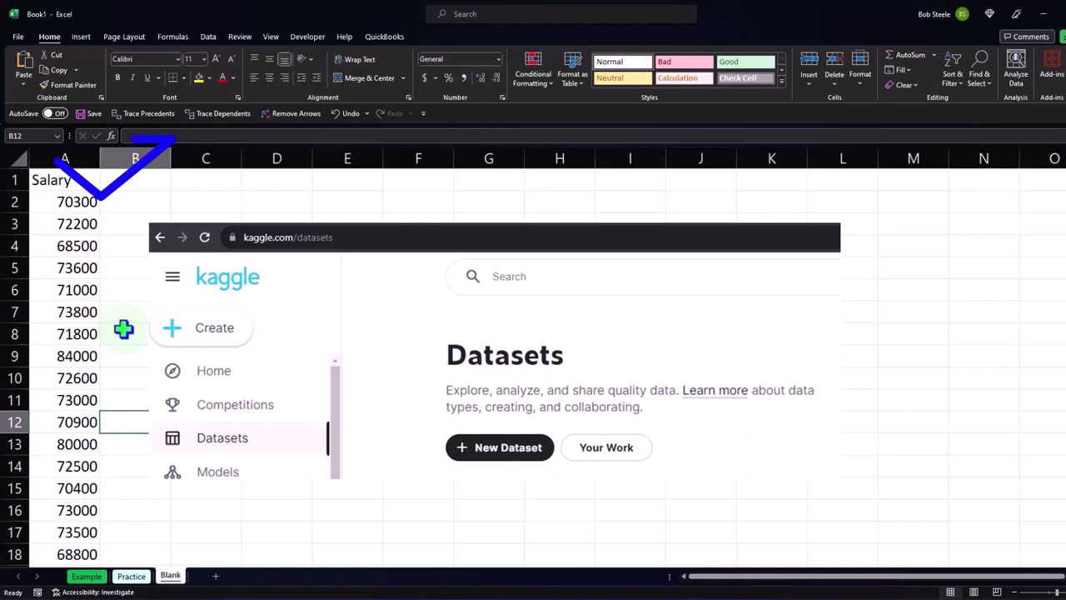
Delete the Kaggle screenshot from the sheet
{"action": "left_click", "coordinate": [328, 305]}
{"action": "key", "text": "Delete"}
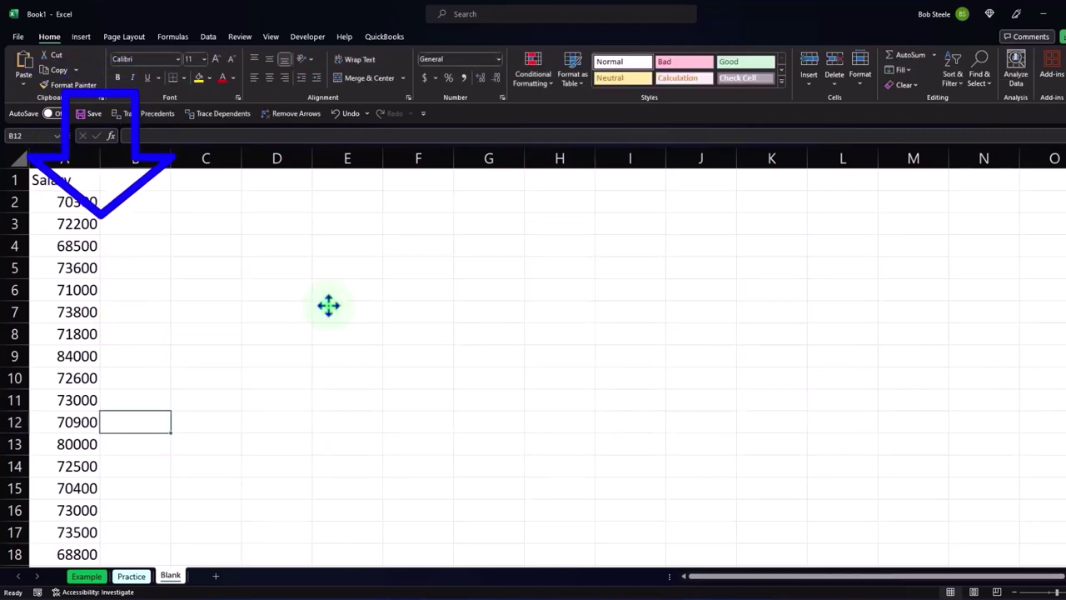
{"action": "scroll", "coordinate": [328, 305], "scroll_direction": "up", "scroll_amount": 1}
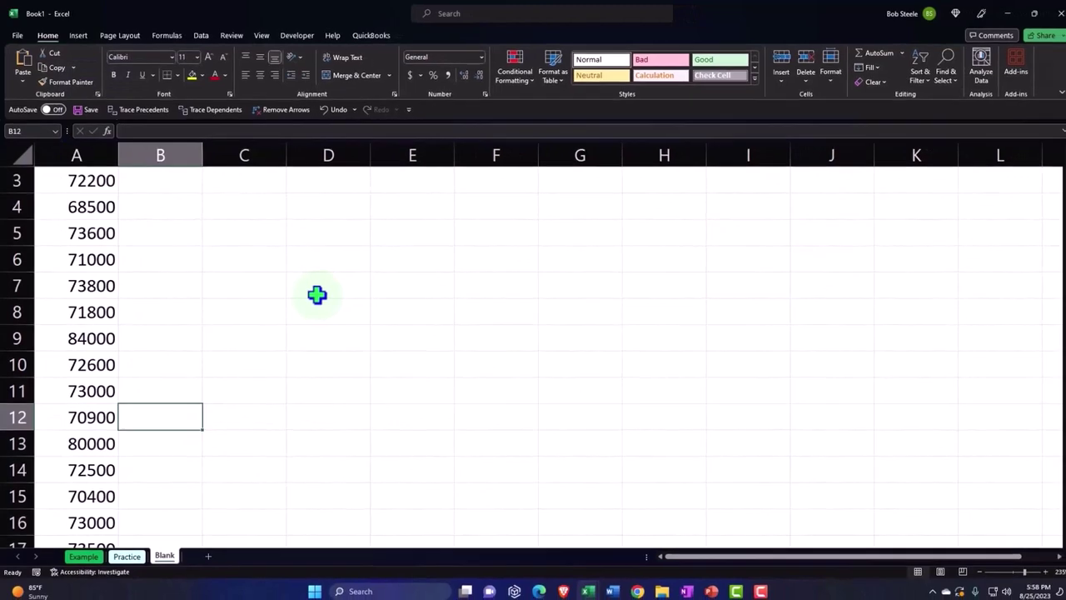
{"action": "scroll", "coordinate": [317, 294], "scroll_direction": "up", "scroll_amount": 1}
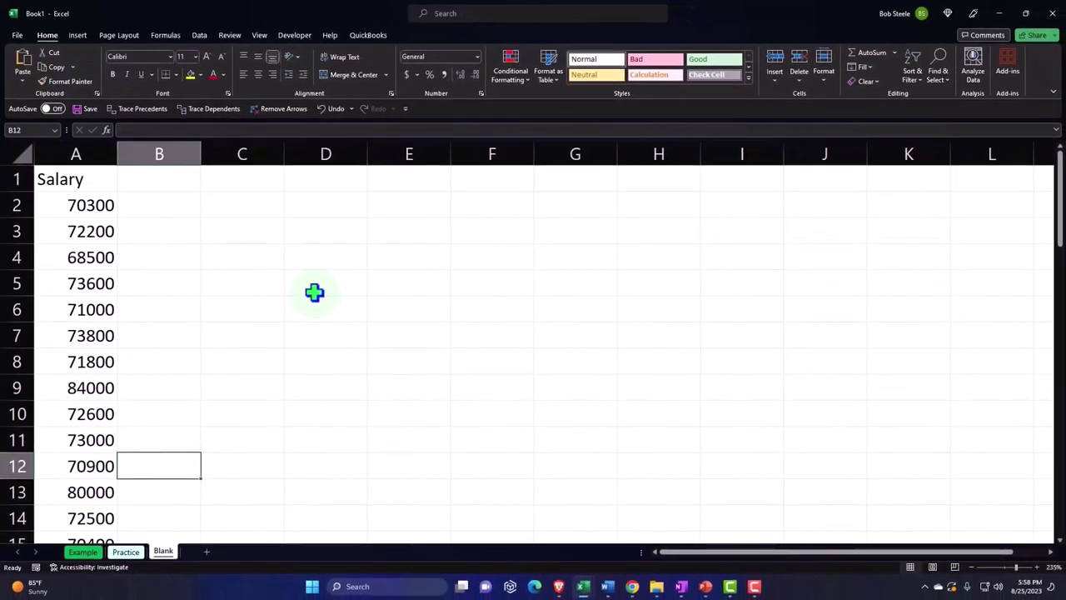
Convert the Salary list in $A$1:$A$52 into a table with headers
{"action": "left_click", "coordinate": [81, 260]}
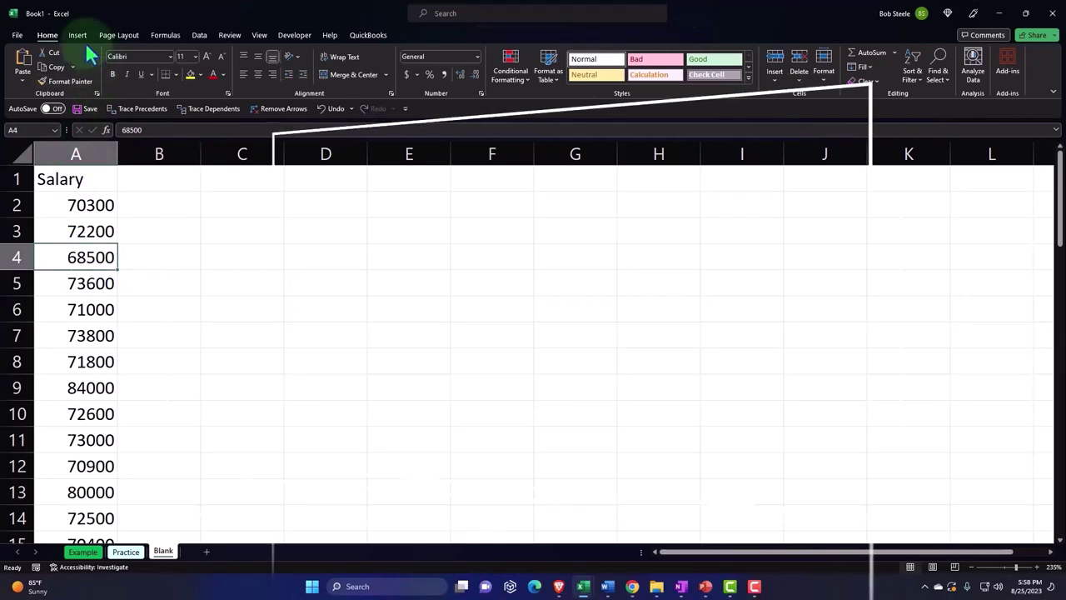
{"action": "left_click", "coordinate": [78, 39]}
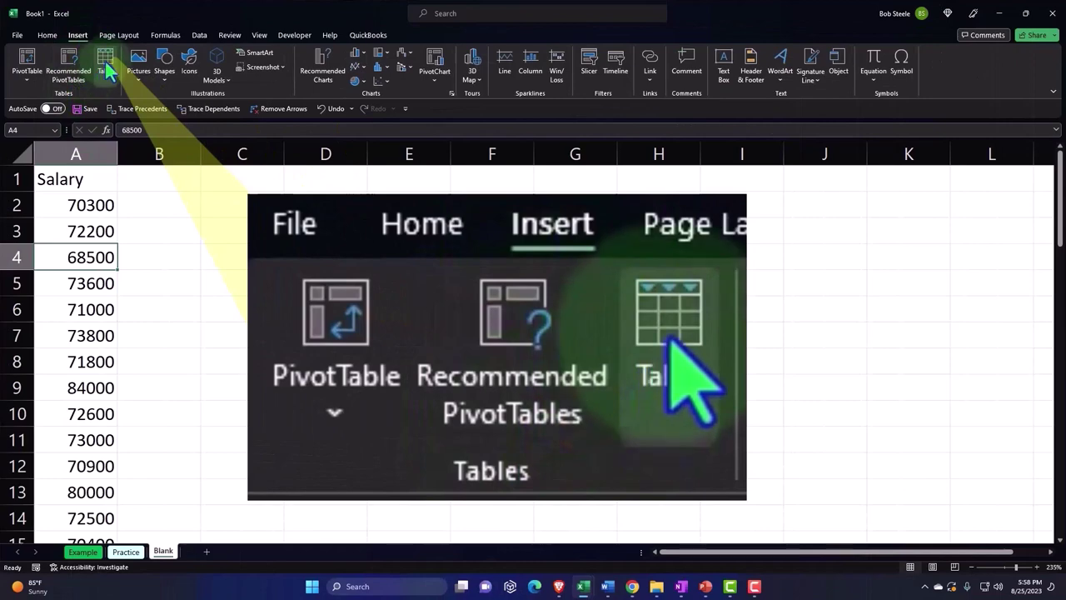
{"action": "left_click", "coordinate": [105, 63]}
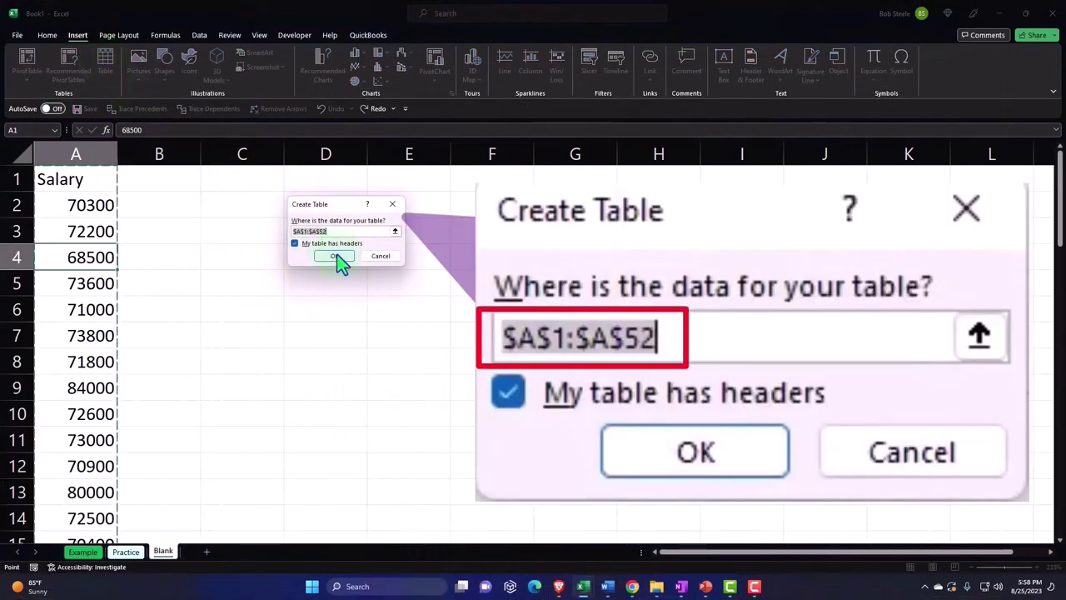
{"action": "left_click", "coordinate": [340, 264]}
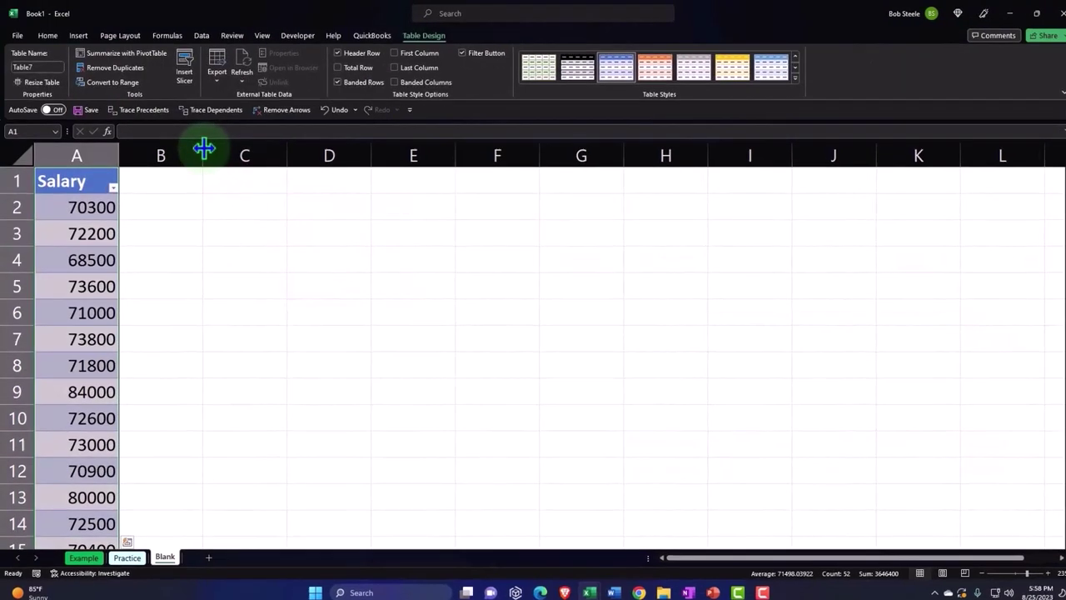
Narrow column B to a thin spacer of about 14 px
{"action": "left_click_drag", "start_coordinate": [203, 148], "coordinate": [139, 150]}
{"action": "left_click", "coordinate": [171, 192]}
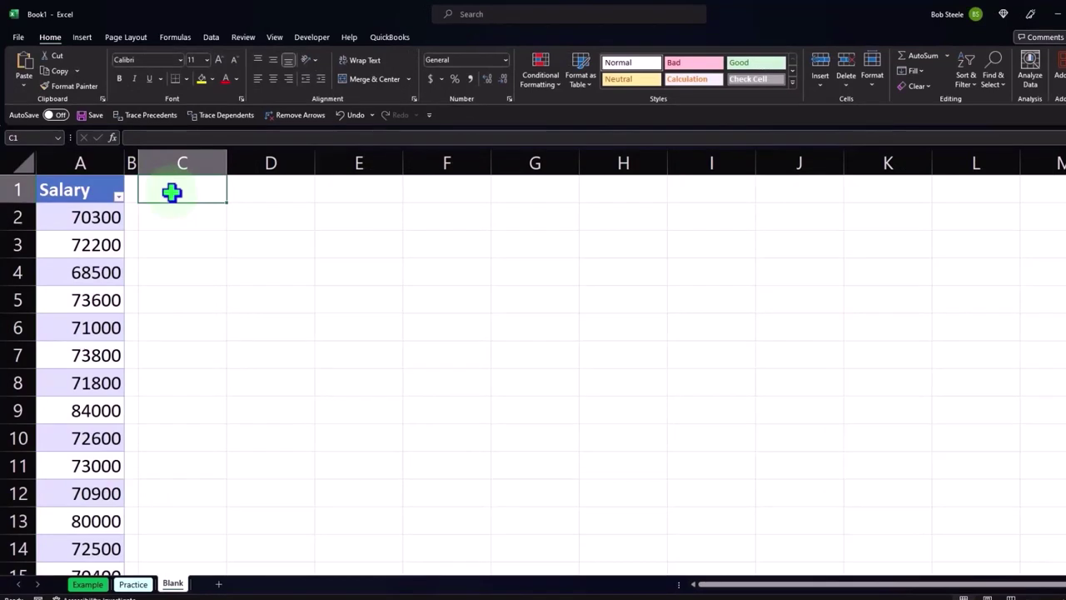
{"action": "key", "text": "Down"}
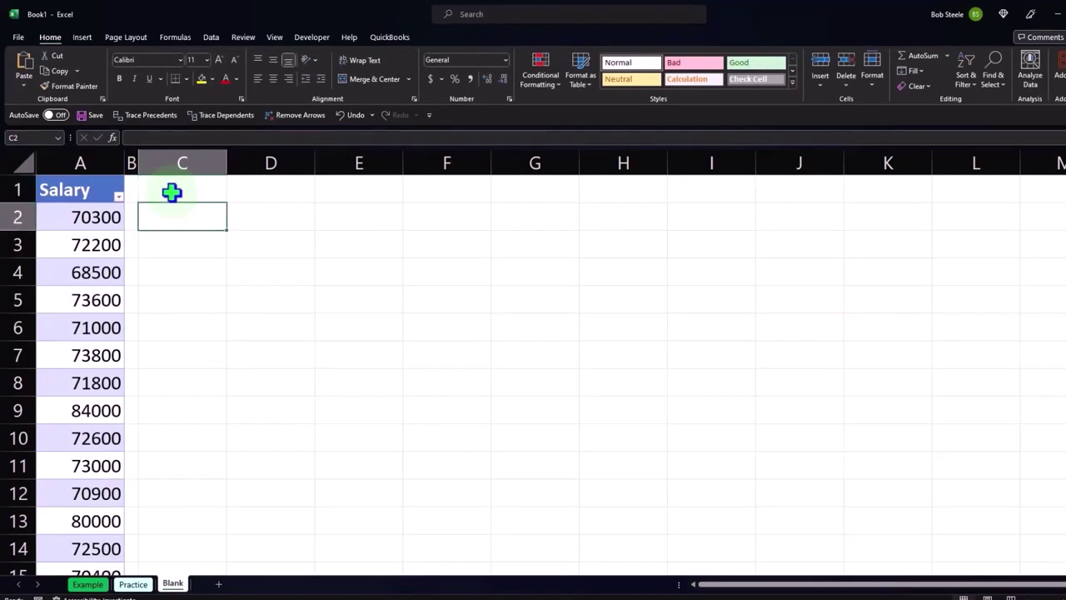
Sort the Salary table largest to smallest, so it starts at 84000
{"action": "left_click", "coordinate": [119, 197]}
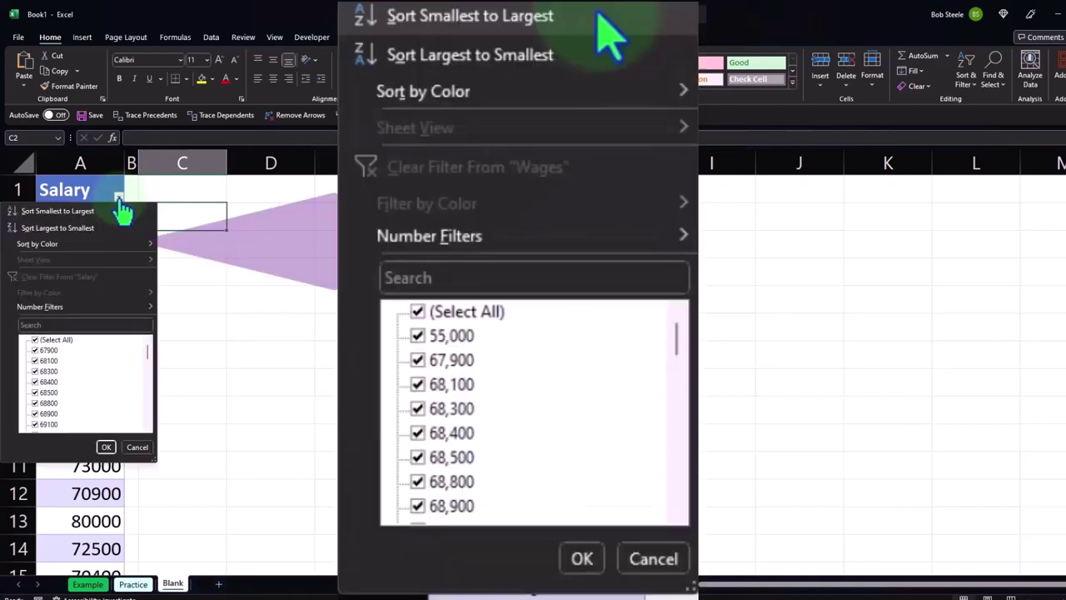
{"action": "left_click", "coordinate": [116, 210]}
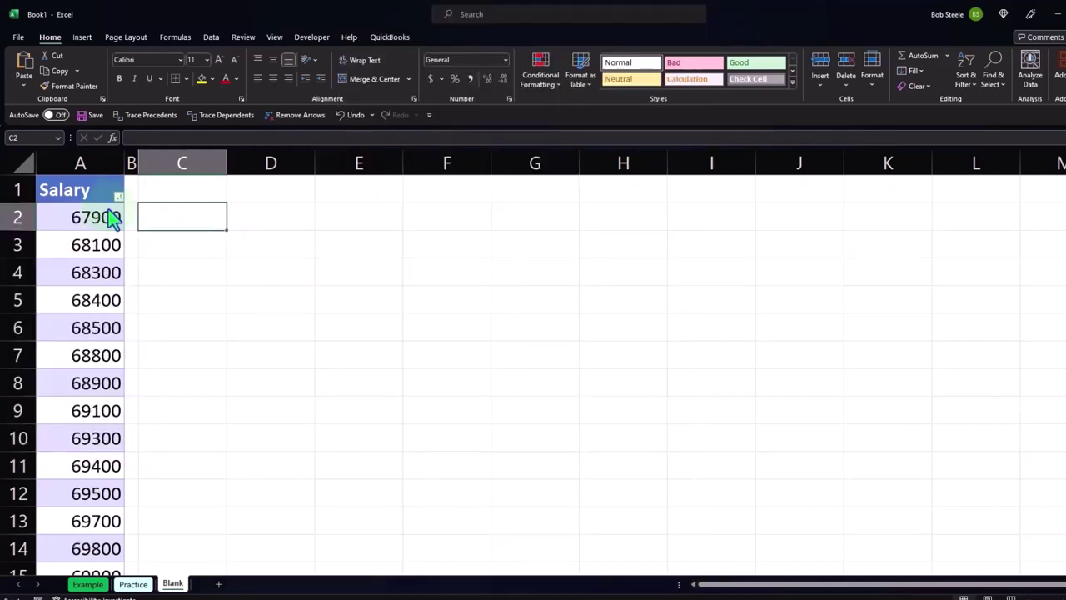
{"action": "left_click", "coordinate": [119, 197]}
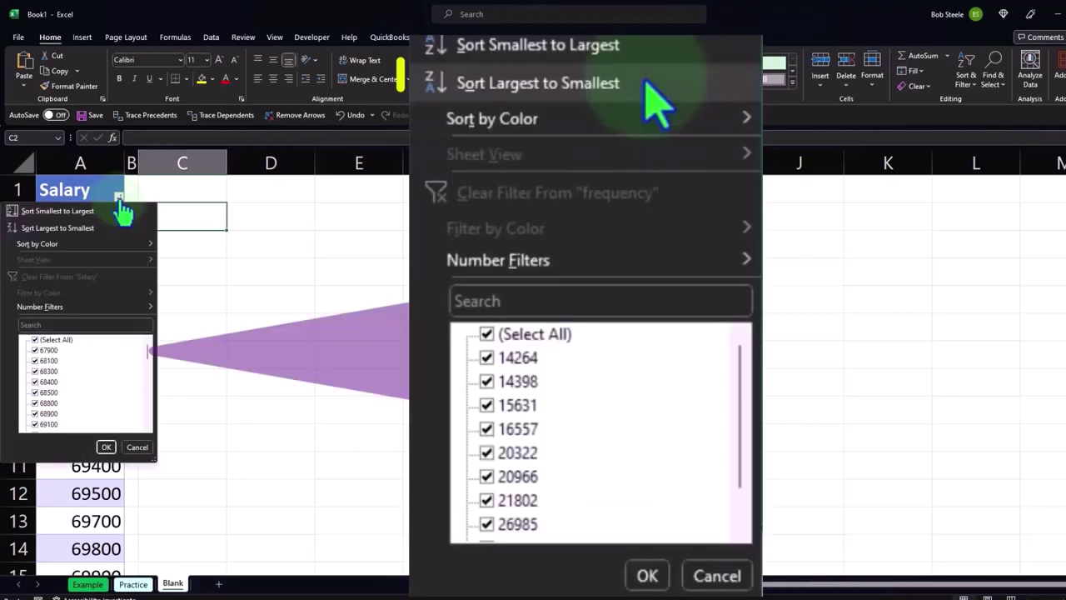
{"action": "left_click", "coordinate": [105, 228]}
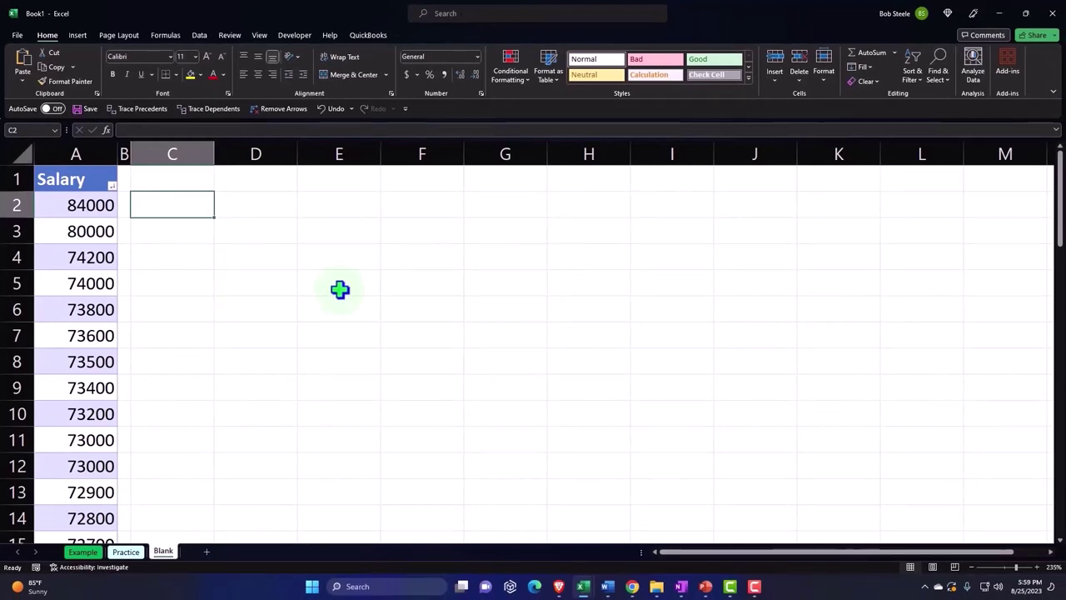
Label C2 'Mean Average' and format the sheet's numbers as whole numbers with no currency symbol
{"action": "type", "text": "Mean "}
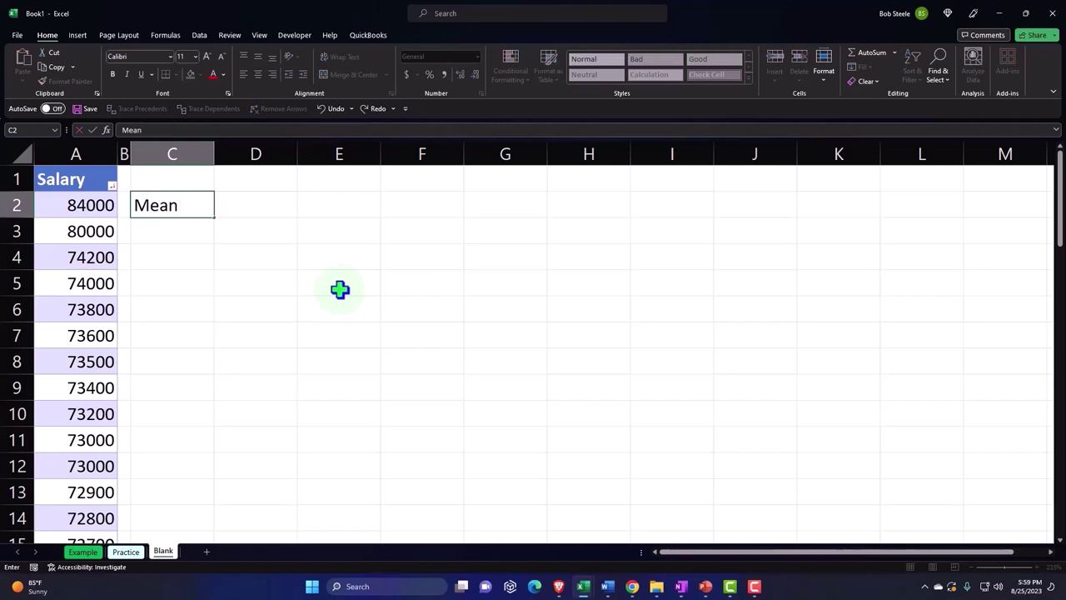
{"action": "type", "text": "Average"}
{"action": "key", "text": "Return"}
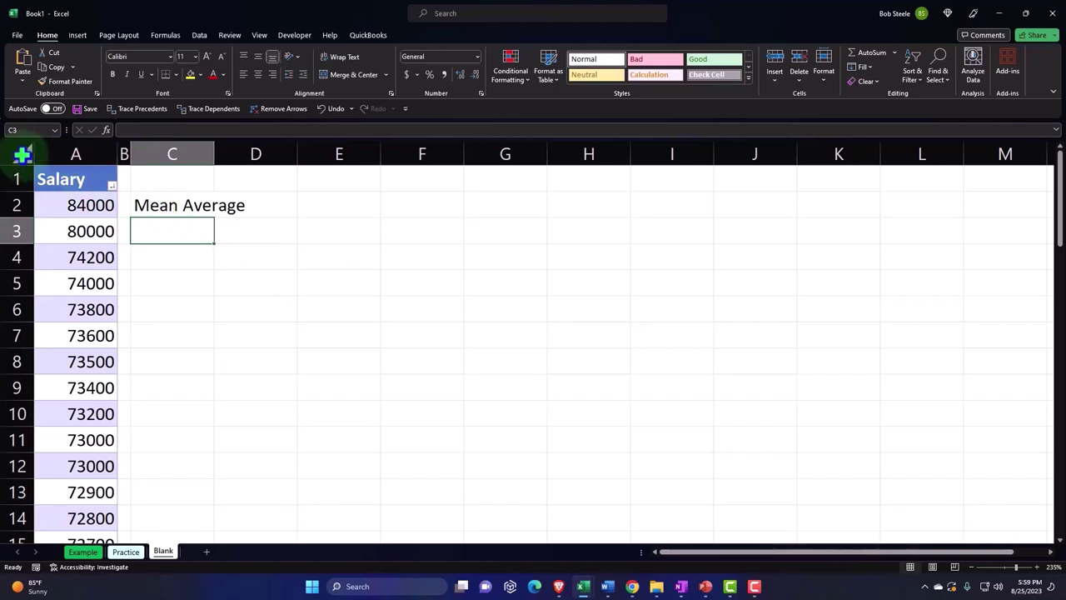
{"action": "left_click", "coordinate": [22, 154]}
{"action": "right_click", "coordinate": [335, 270]}
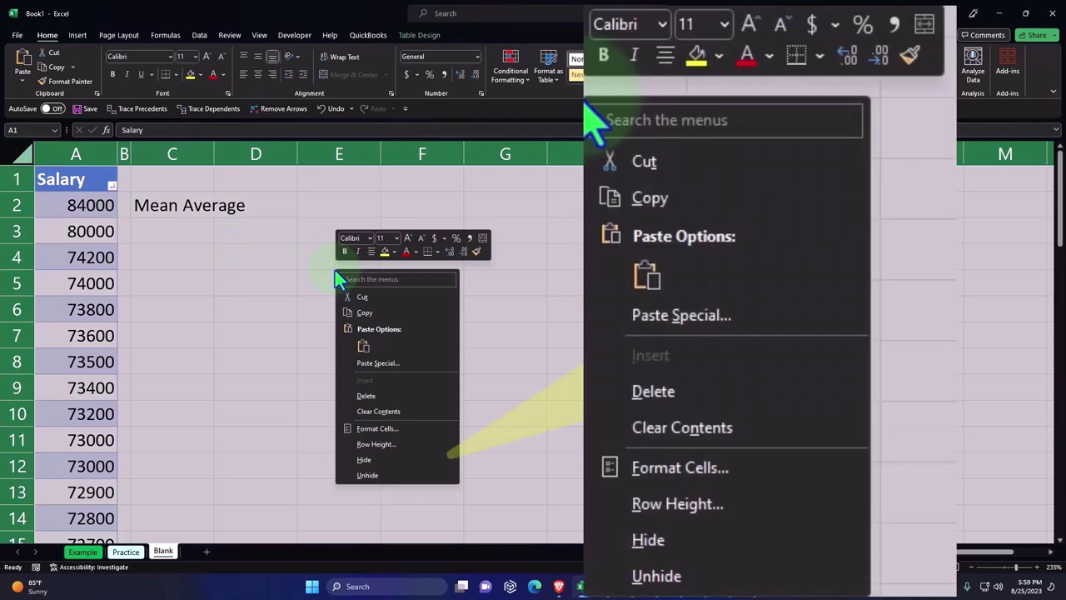
{"action": "left_click", "coordinate": [377, 428]}
{"action": "left_click_drag", "start_coordinate": [350, 293], "coordinate": [350, 204]}
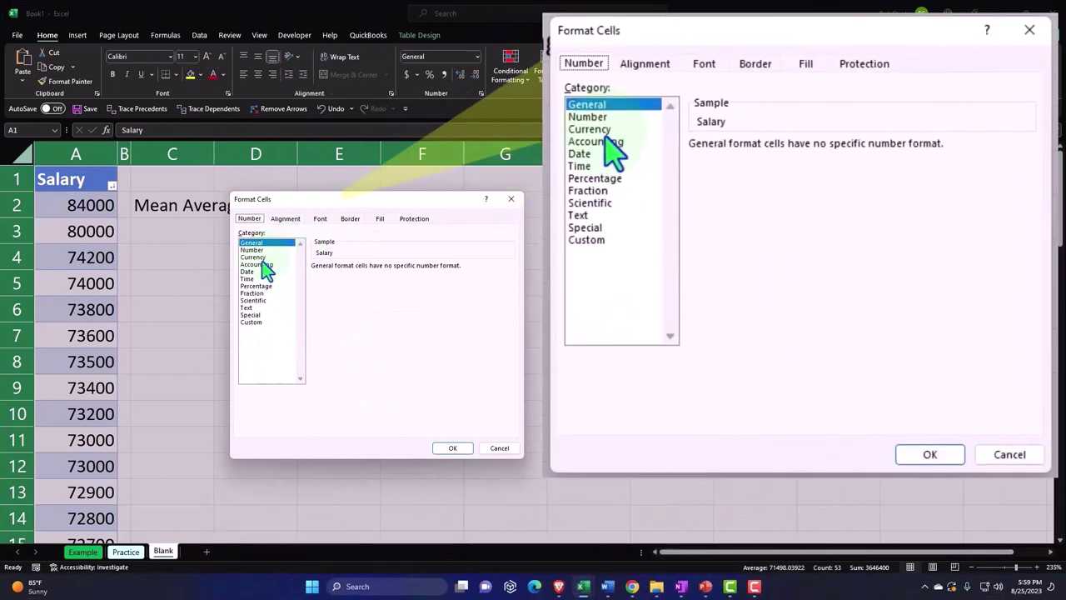
{"action": "left_click", "coordinate": [256, 257]}
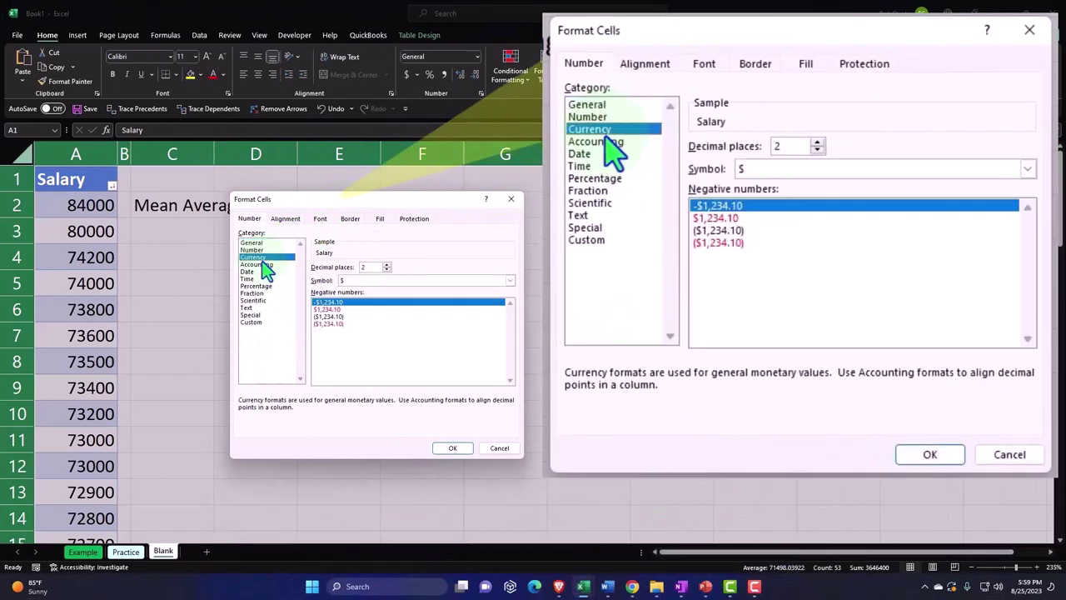
{"action": "left_click", "coordinate": [314, 324]}
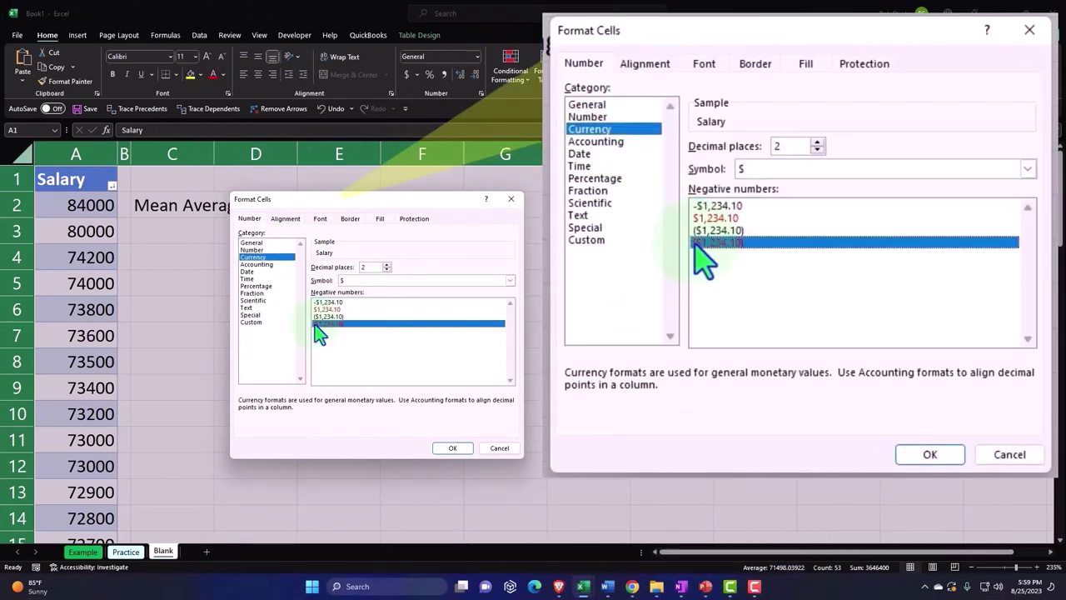
{"action": "left_click", "coordinate": [510, 281]}
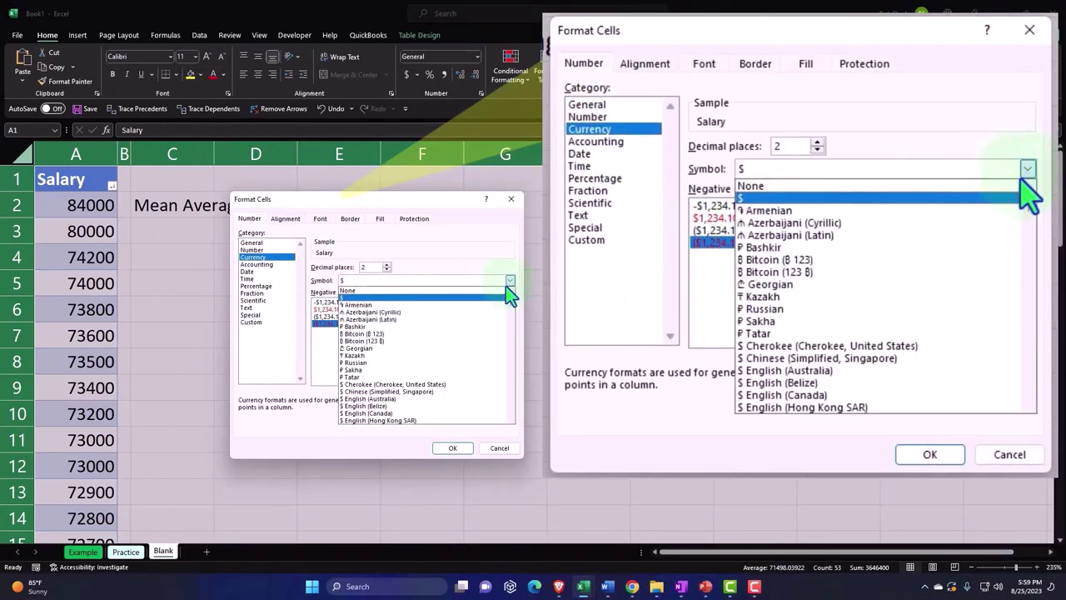
{"action": "left_click", "coordinate": [1023, 186]}
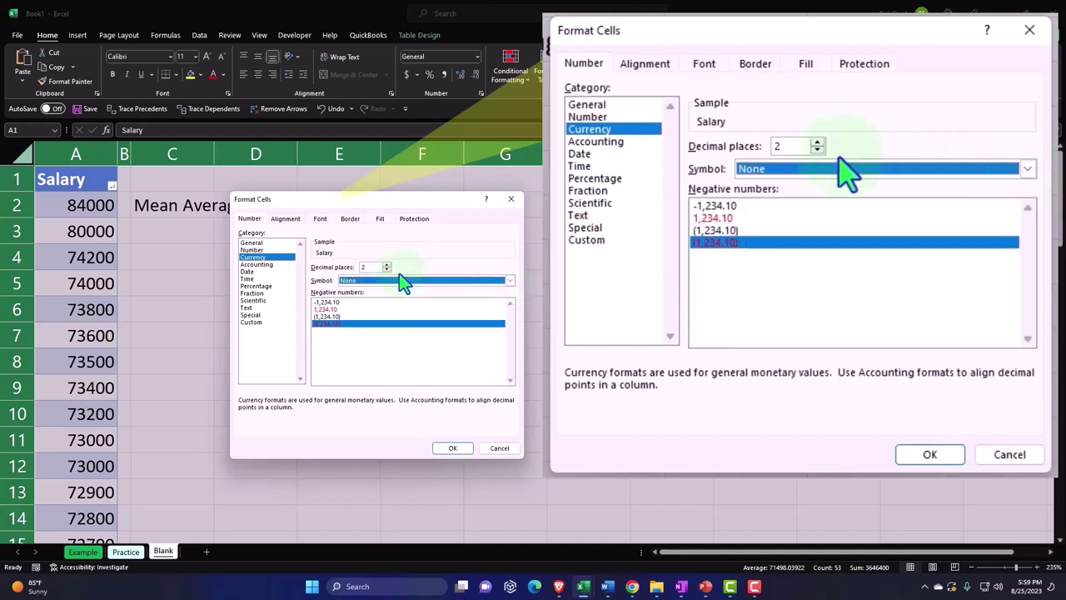
{"action": "left_click", "coordinate": [817, 149]}
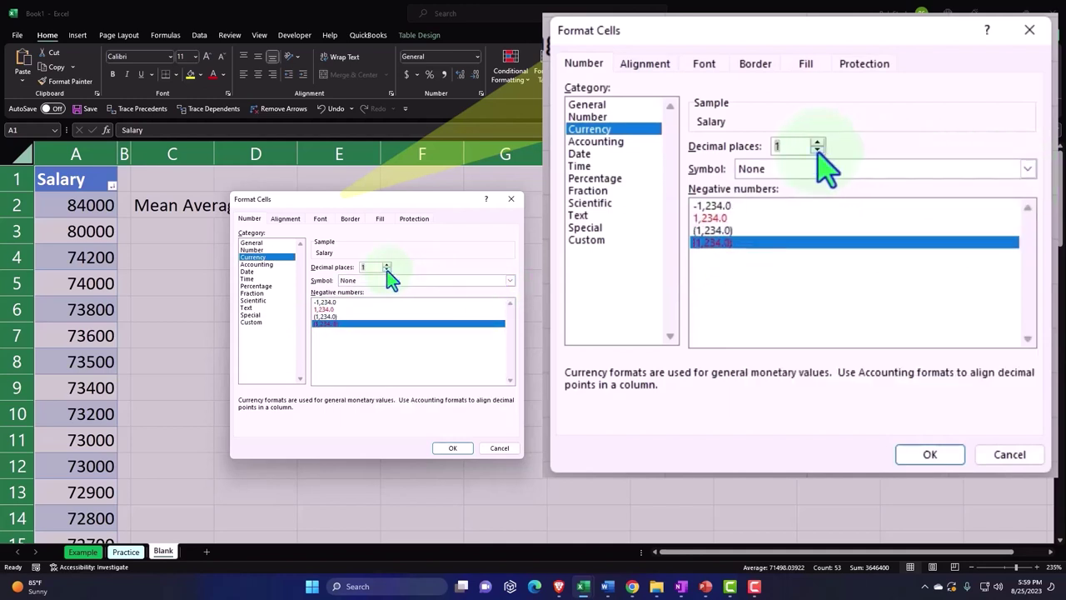
{"action": "left_click", "coordinate": [817, 150]}
{"action": "left_click", "coordinate": [931, 452]}
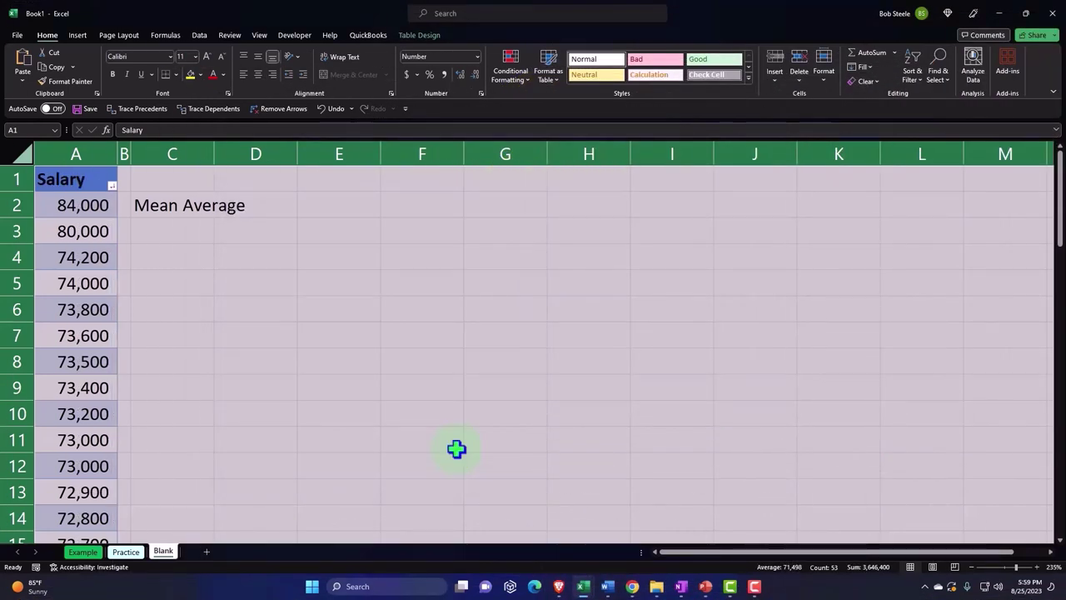
{"action": "left_click", "coordinate": [76, 169]}
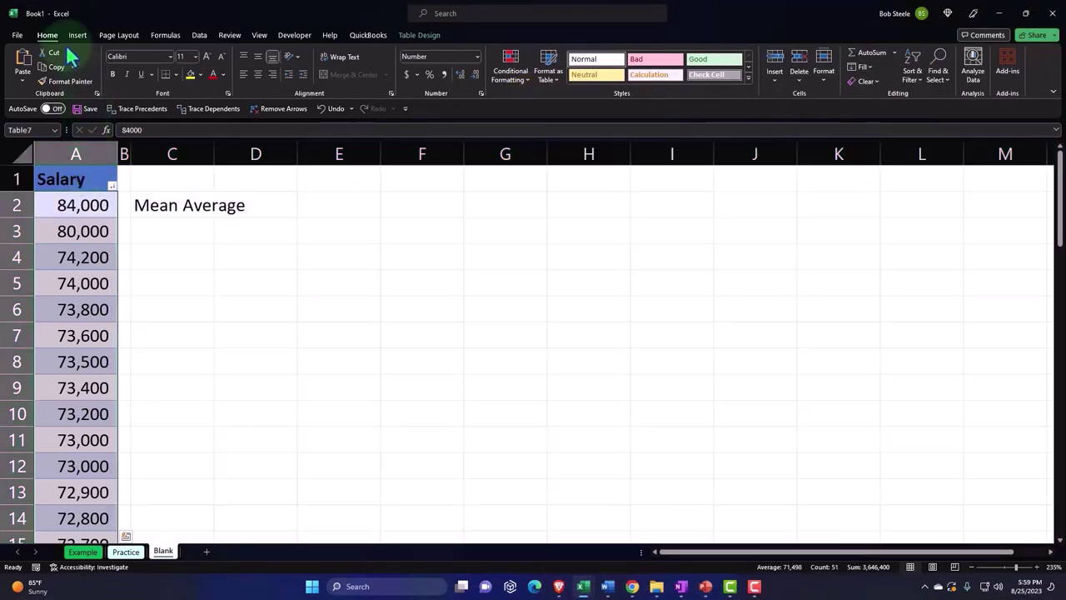
Make the Salary header text in A1 white
{"action": "left_click", "coordinate": [222, 75]}
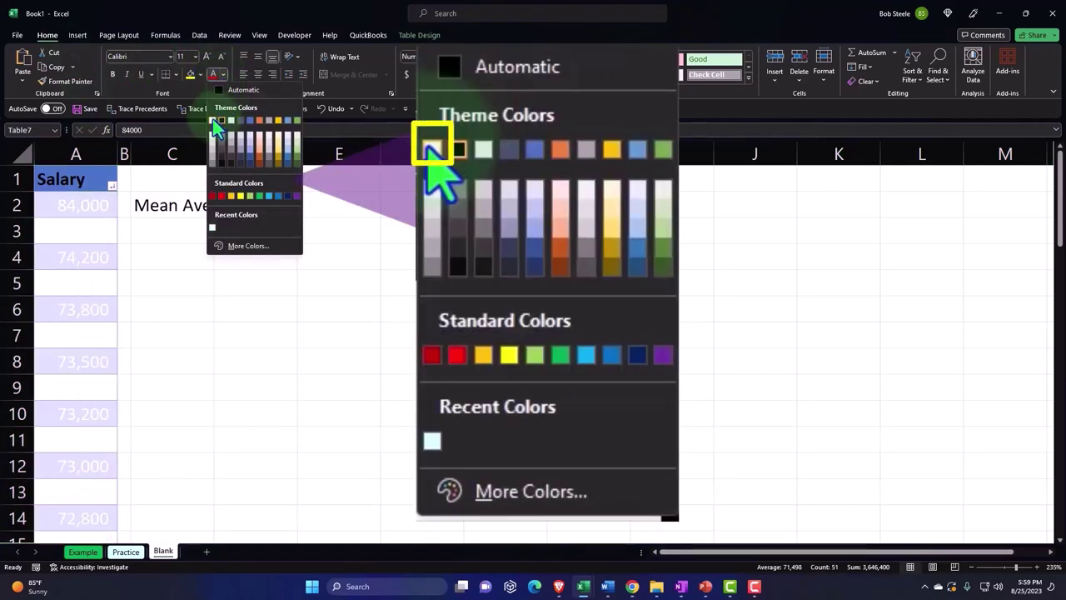
{"action": "left_click", "coordinate": [213, 121]}
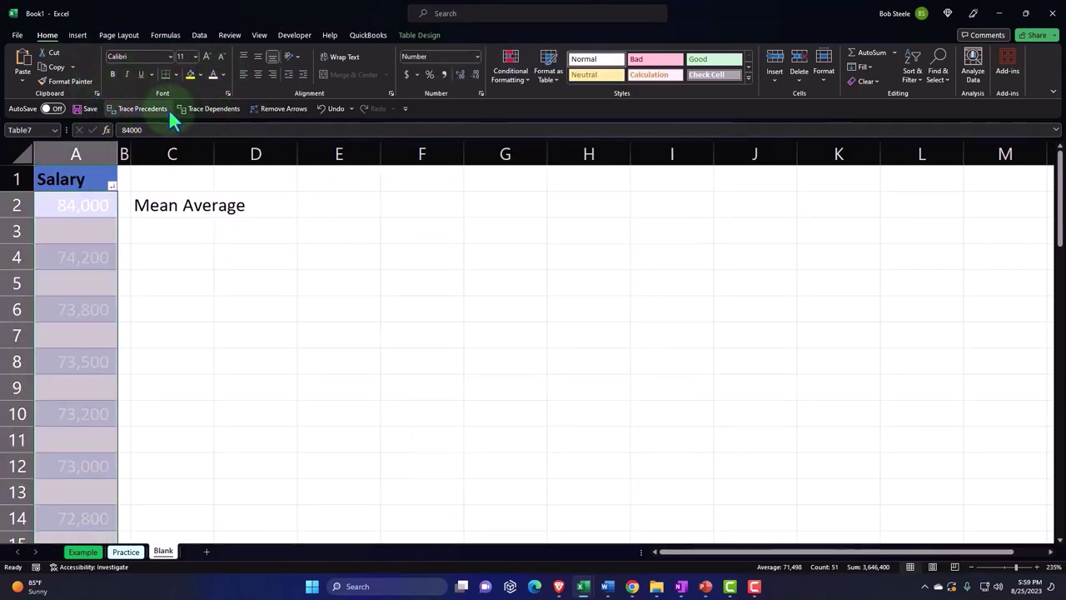
{"action": "left_click", "coordinate": [325, 108]}
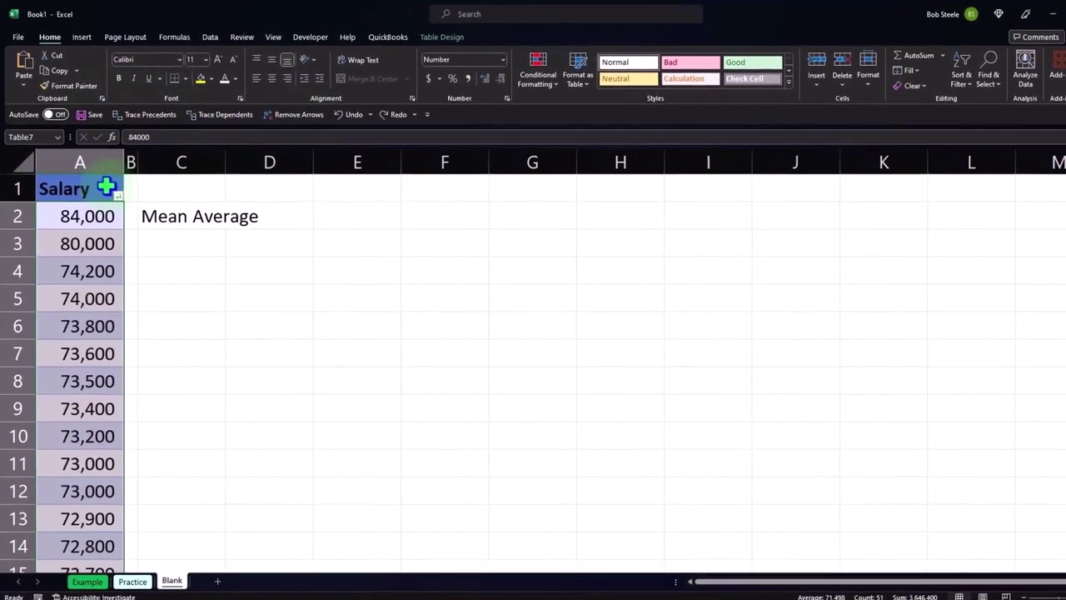
{"action": "left_click", "coordinate": [106, 188]}
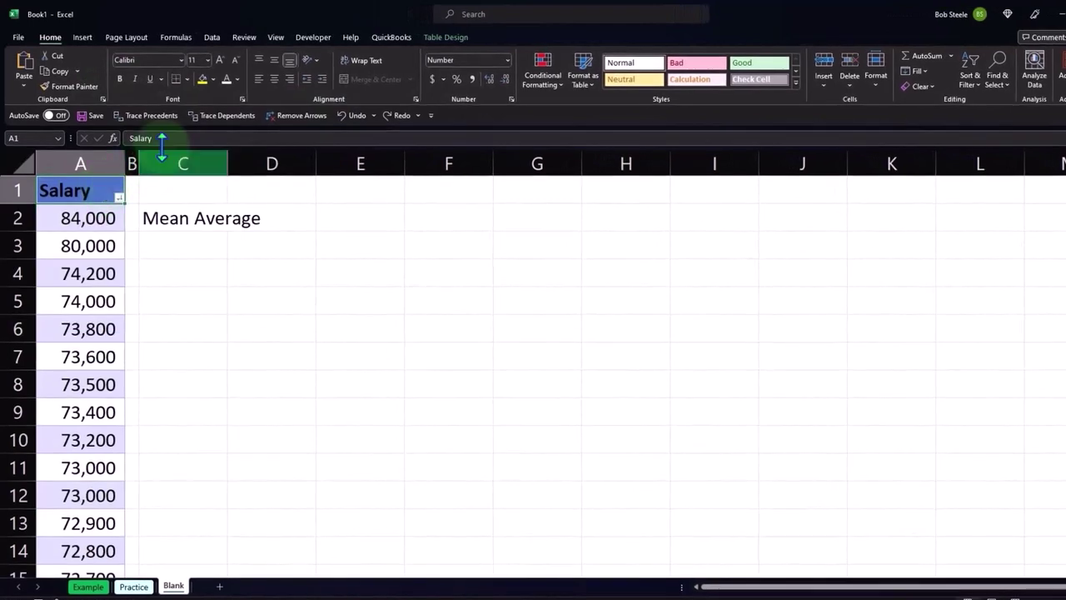
{"action": "left_click", "coordinate": [225, 80]}
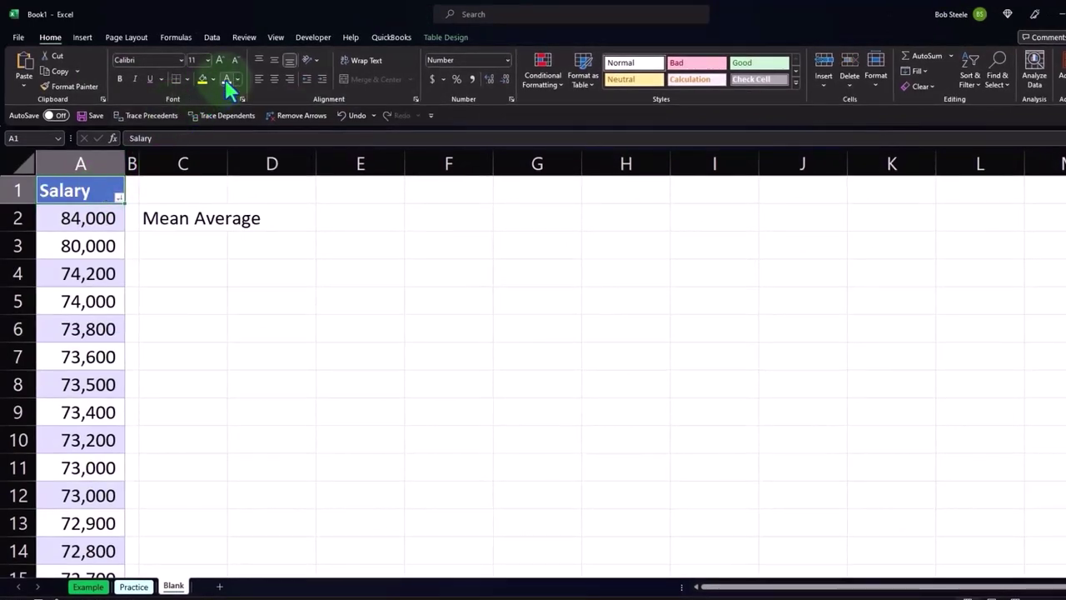
Bold the entire sheet and widen column C to fit Mean Average
{"action": "left_click", "coordinate": [120, 166]}
{"action": "left_click", "coordinate": [19, 164]}
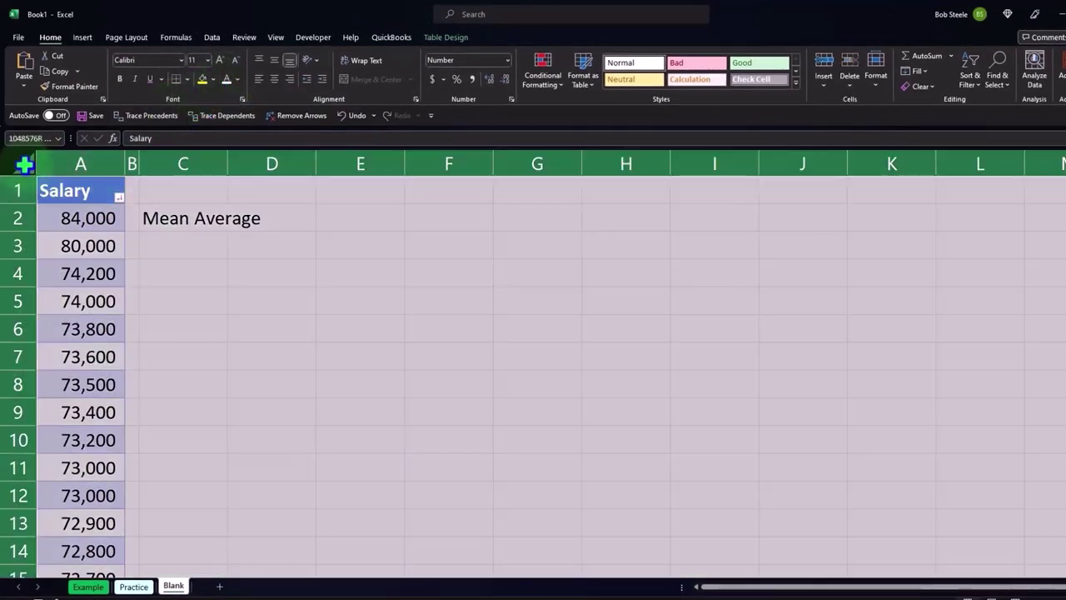
{"action": "left_click", "coordinate": [120, 80]}
{"action": "left_click", "coordinate": [278, 255]}
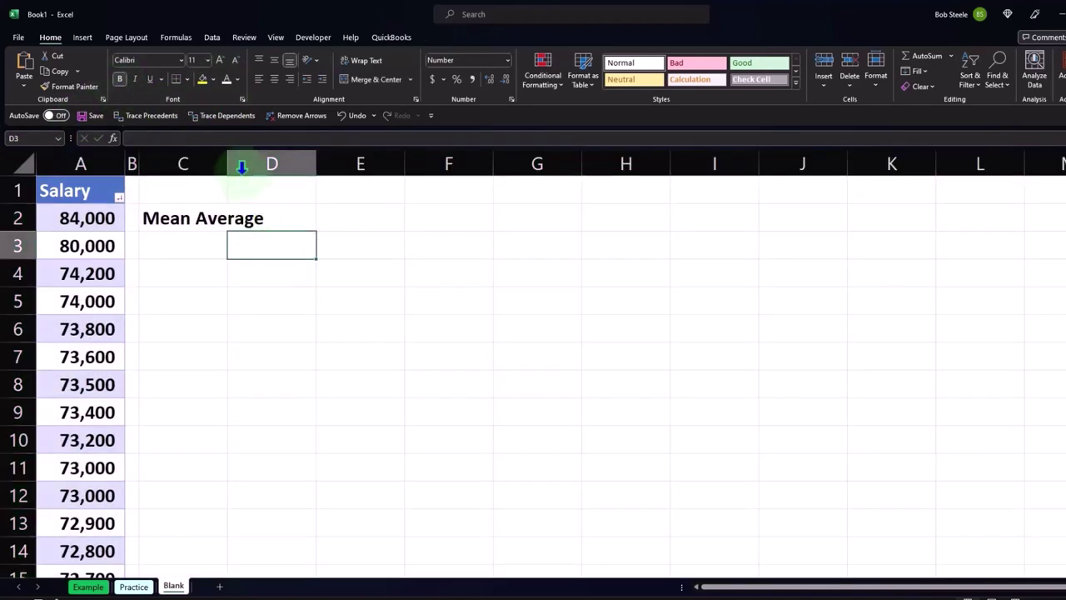
{"action": "left_click_drag", "start_coordinate": [226, 158], "coordinate": [292, 154]}
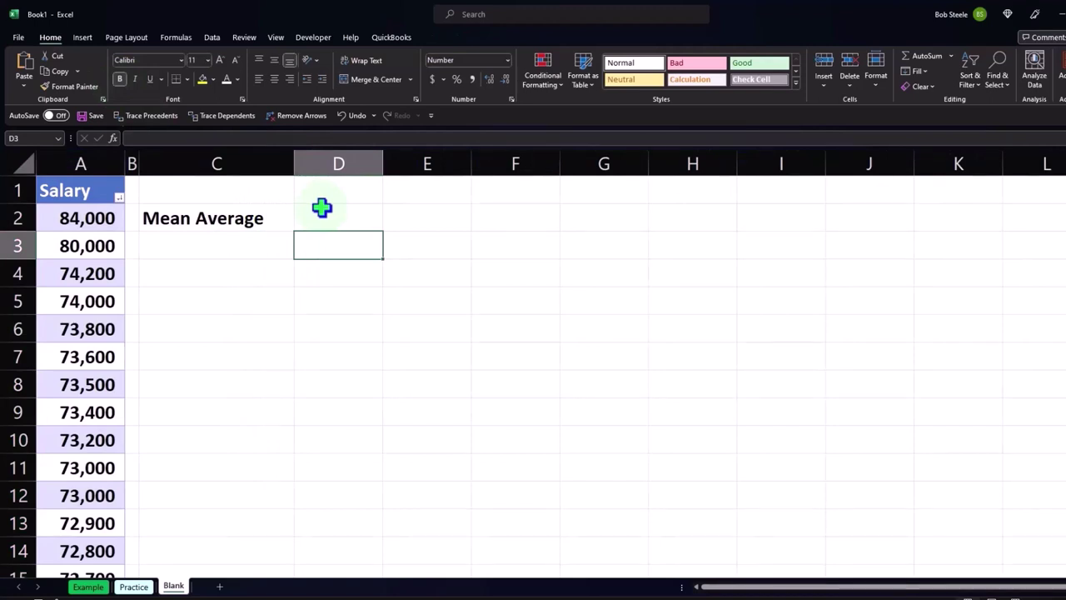
Enter the labels Min, Q1, Median, Q3 and Max in C3:C7
{"action": "key", "text": "Left"}
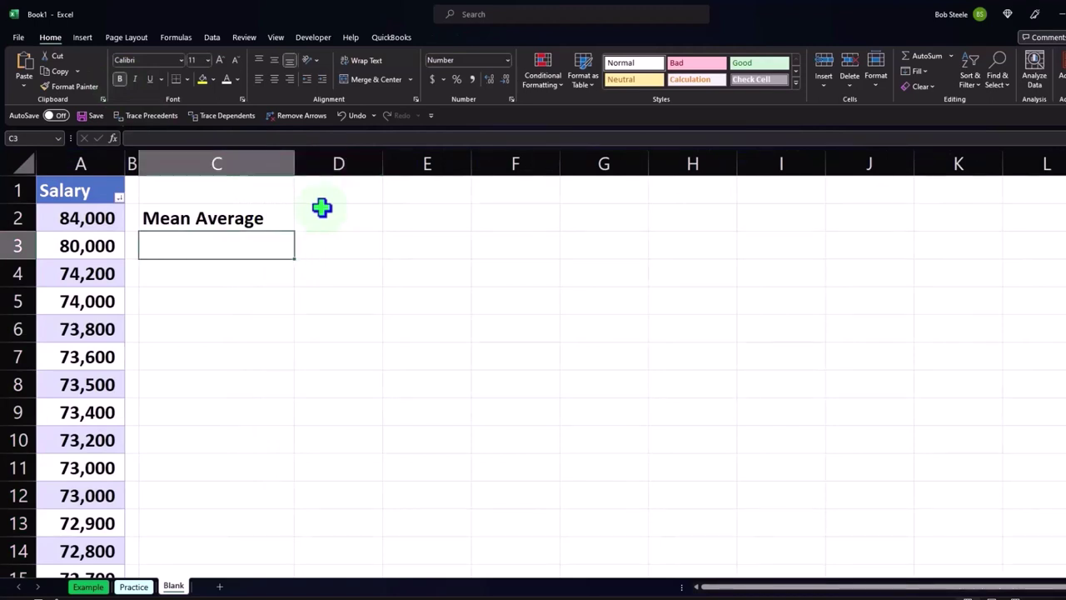
{"action": "type", "text": "Min"}
{"action": "key", "text": "Return"}
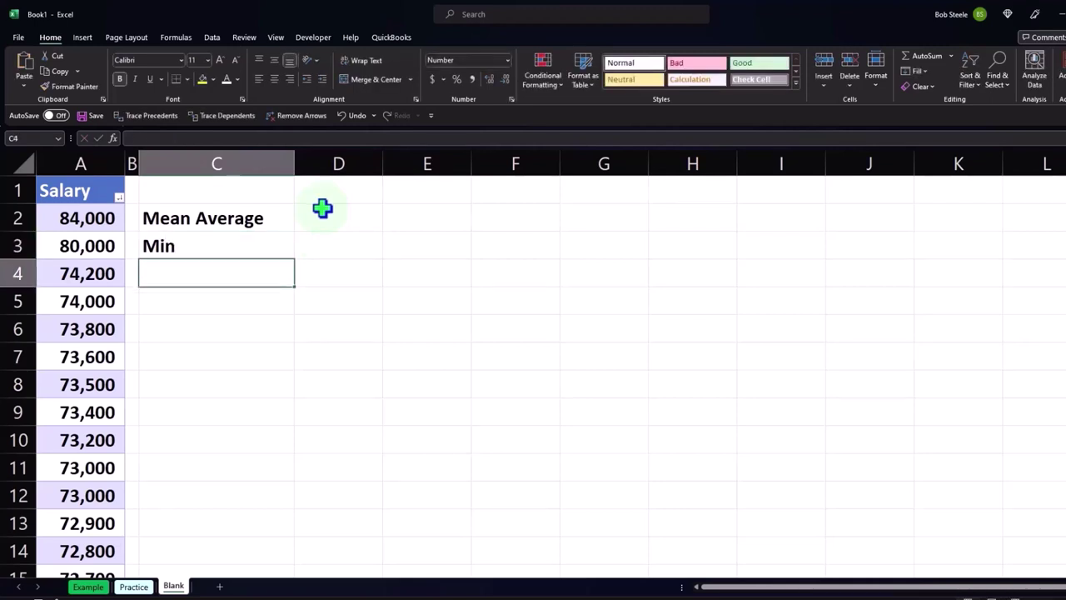
{"action": "type", "text": "q1"}
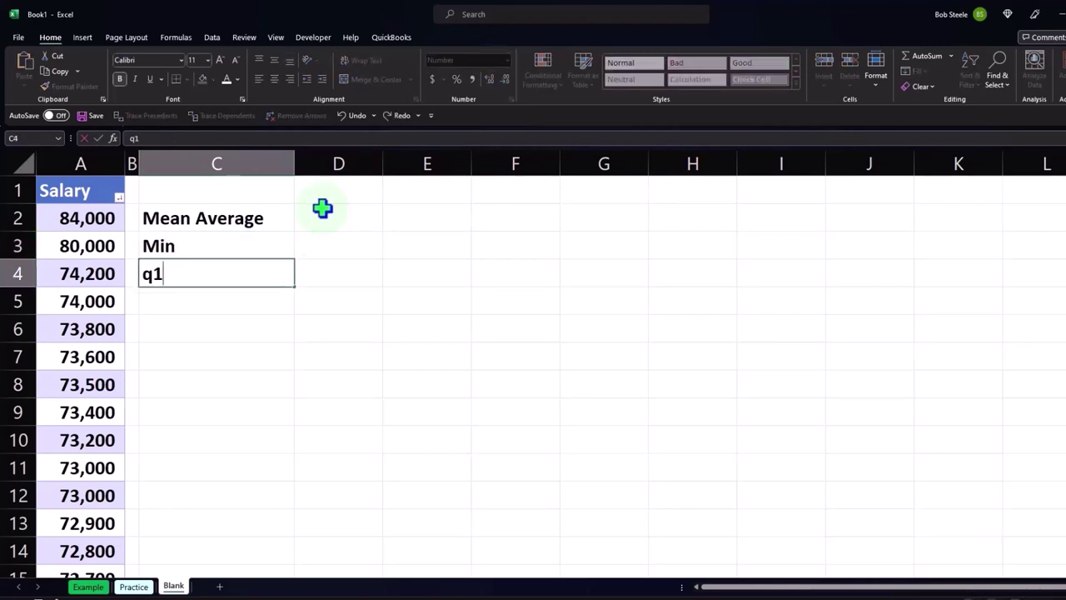
{"action": "key", "text": "BackSpace"}
{"action": "key", "text": "BackSpace"}
{"action": "type", "text": "Q1"}
{"action": "key", "text": "Return"}
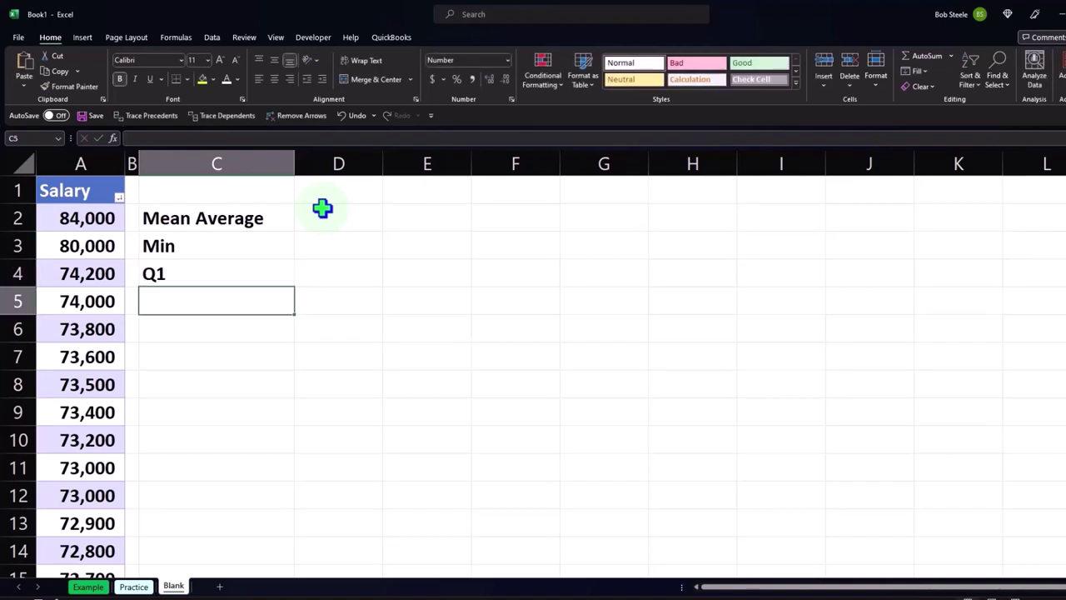
{"action": "type", "text": "Median"}
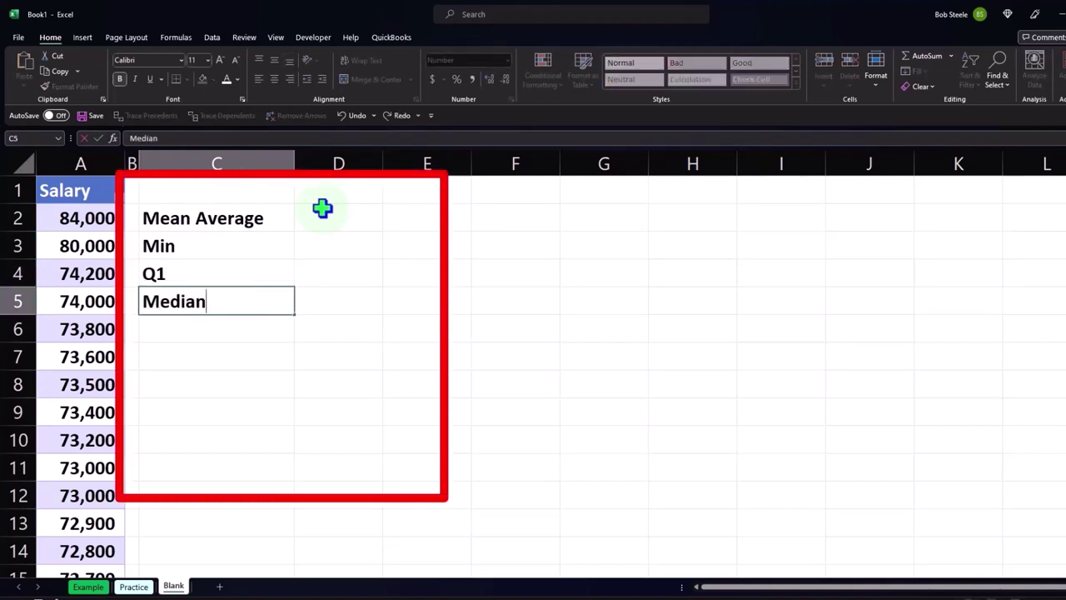
{"action": "key", "text": "Return"}
{"action": "type", "text": "Q"}
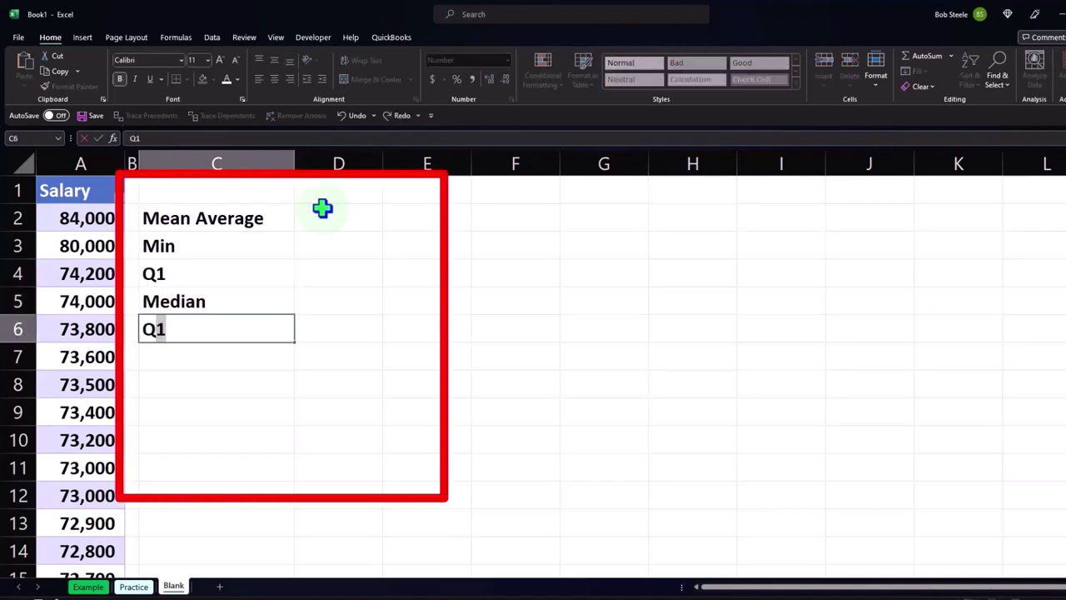
{"action": "type", "text": "3"}
{"action": "key", "text": "Return"}
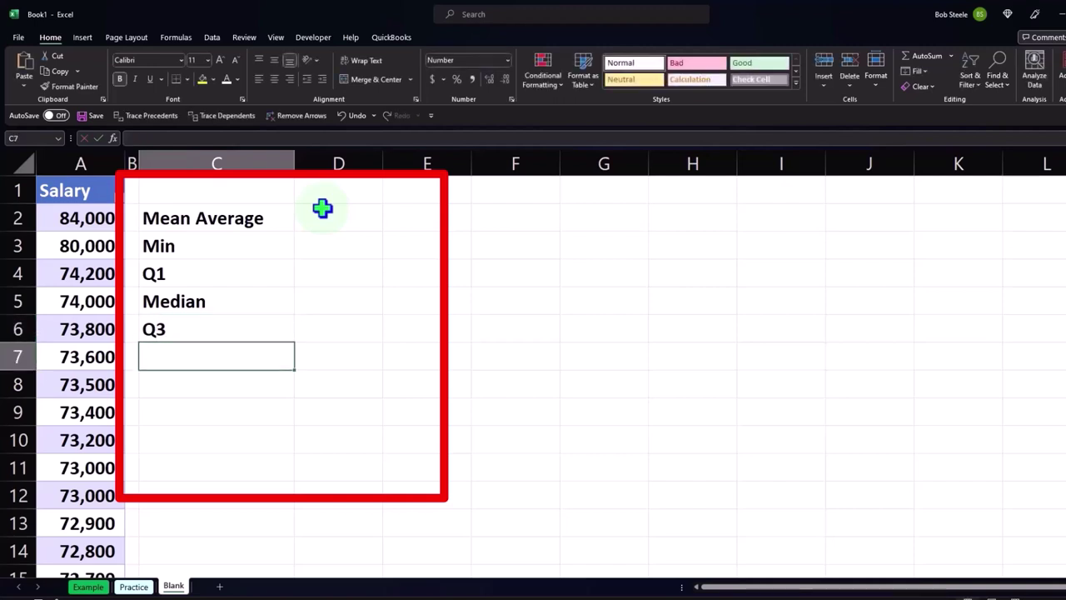
{"action": "type", "text": "Max"}
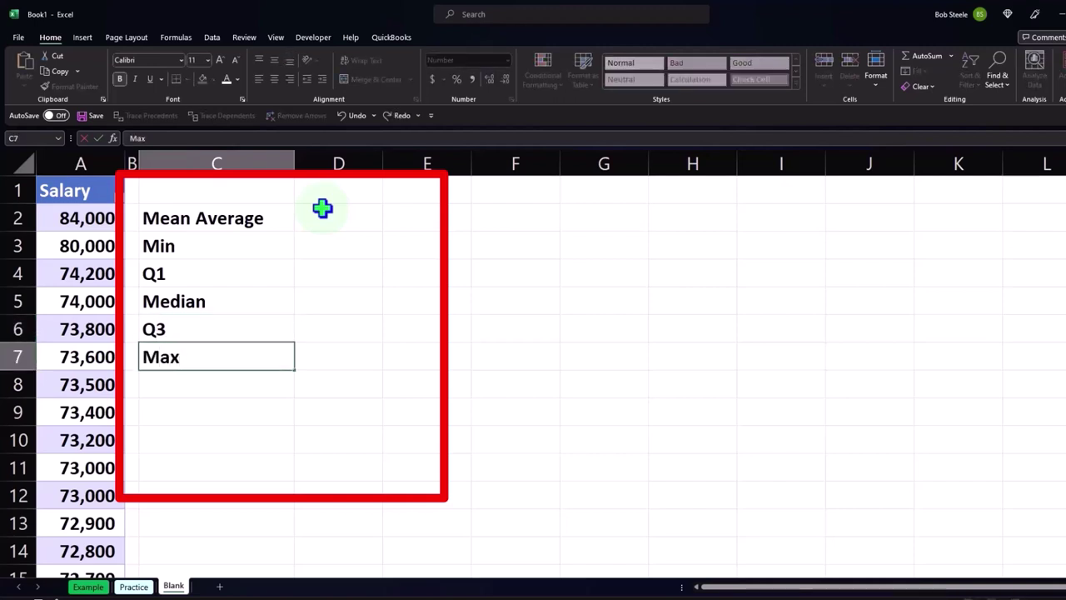
{"action": "key", "text": "Return"}
{"action": "key", "text": "Right"}
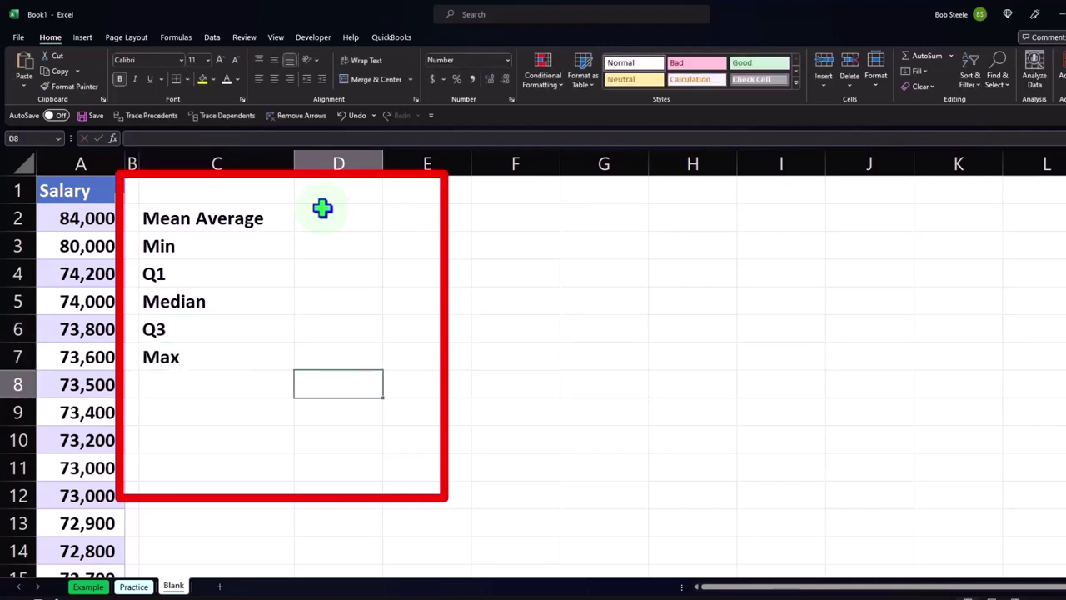
{"action": "key", "text": "Up"}
{"action": "key", "text": "Up"}
{"action": "key", "text": "Up"}
{"action": "key", "text": "Up"}
{"action": "key", "text": "Up"}
{"action": "key", "text": "Up"}
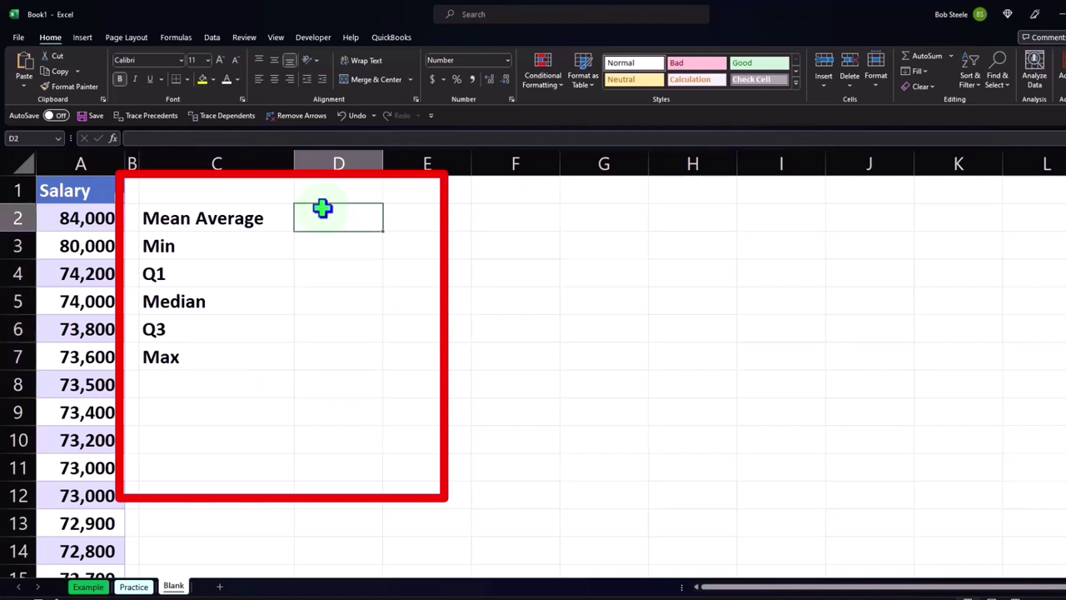
Enter =AVERAGE(Table7[Salary]) in D2, giving a mean of 71,498
{"action": "type", "text": "="}
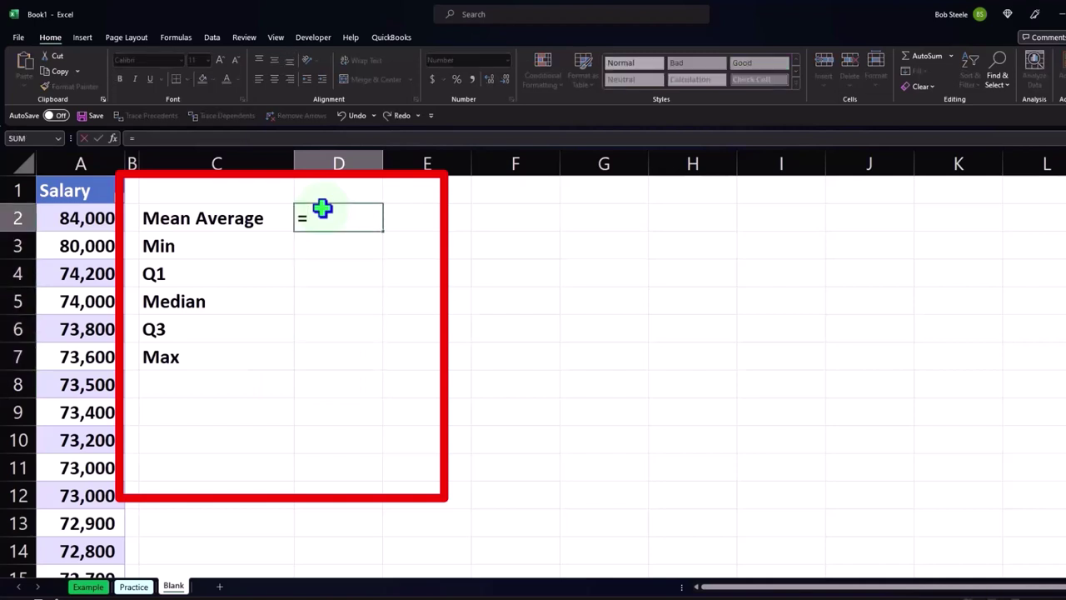
{"action": "type", "text": "av"}
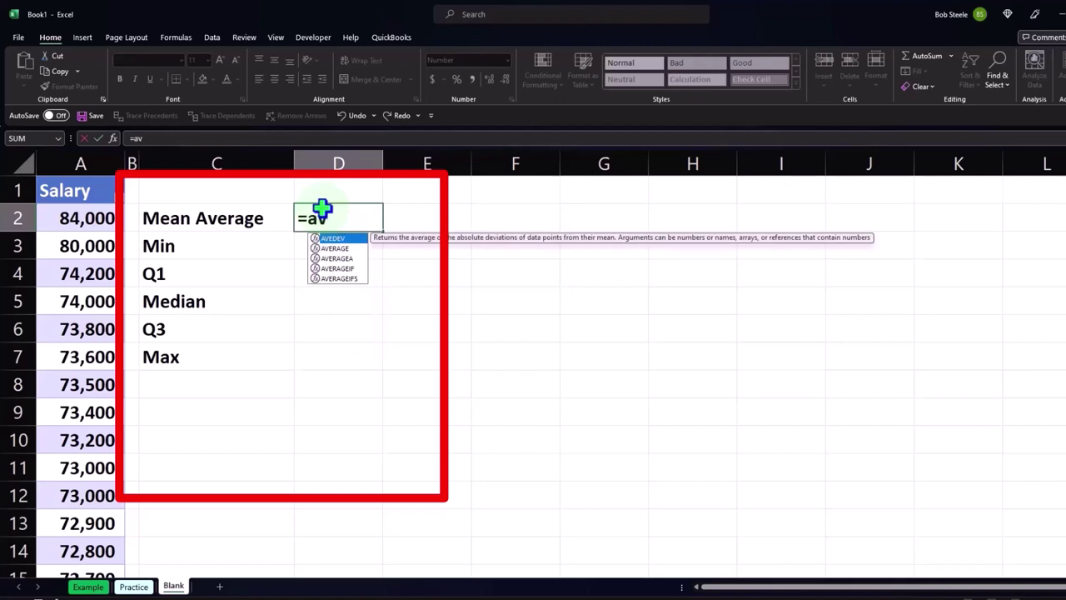
{"action": "type", "text": "er"}
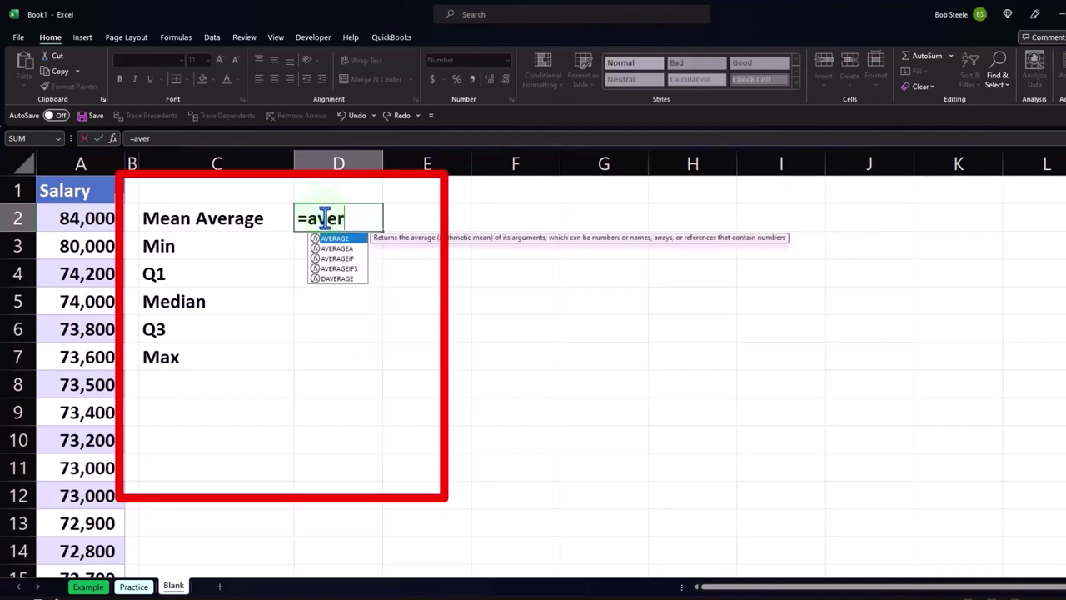
{"action": "double_click", "coordinate": [344, 241]}
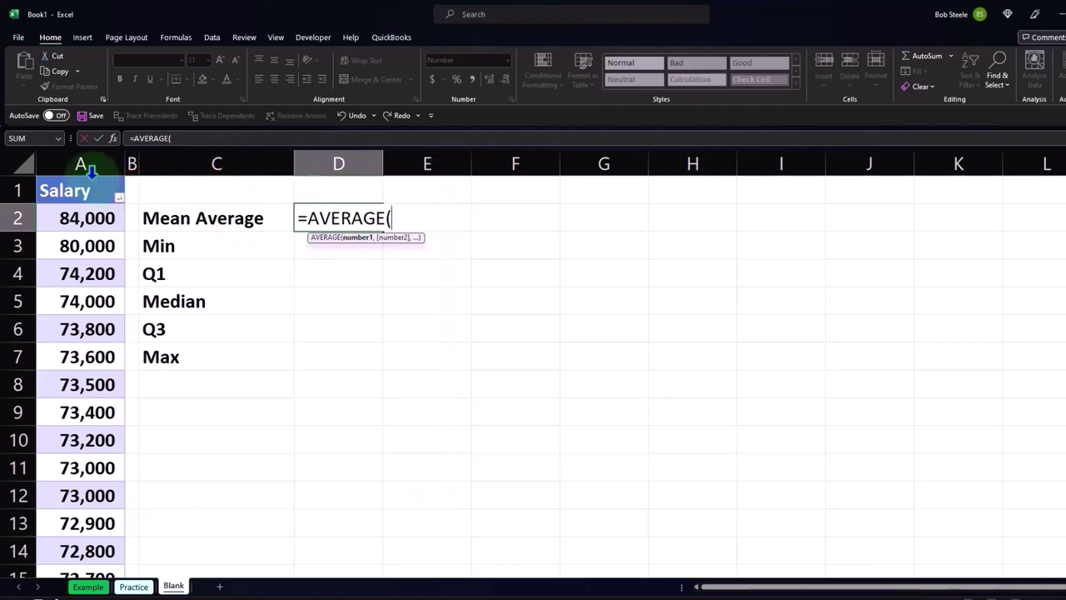
{"action": "left_click", "coordinate": [90, 171]}
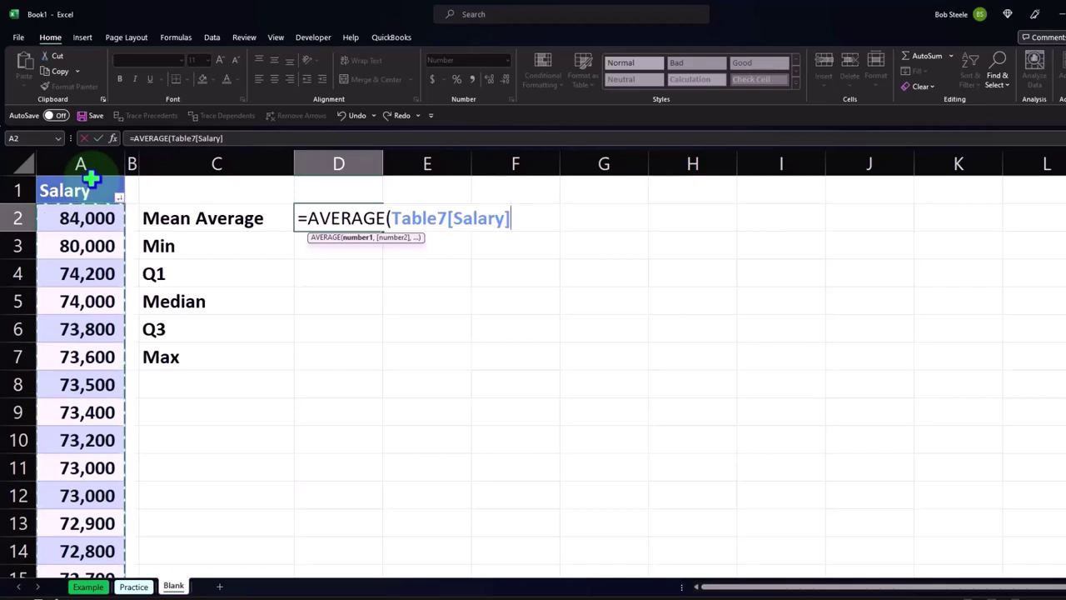
{"action": "key", "text": "Return"}
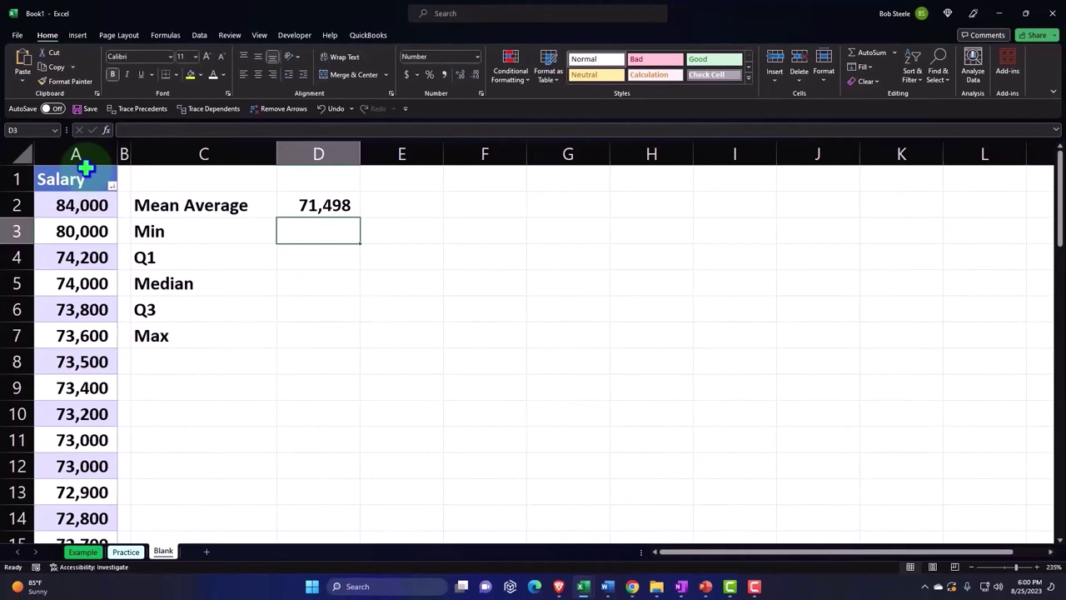
Enter =MIN(Table7[Salary]) in D3, giving a minimum of 67,900
{"action": "type", "text": "=min"}
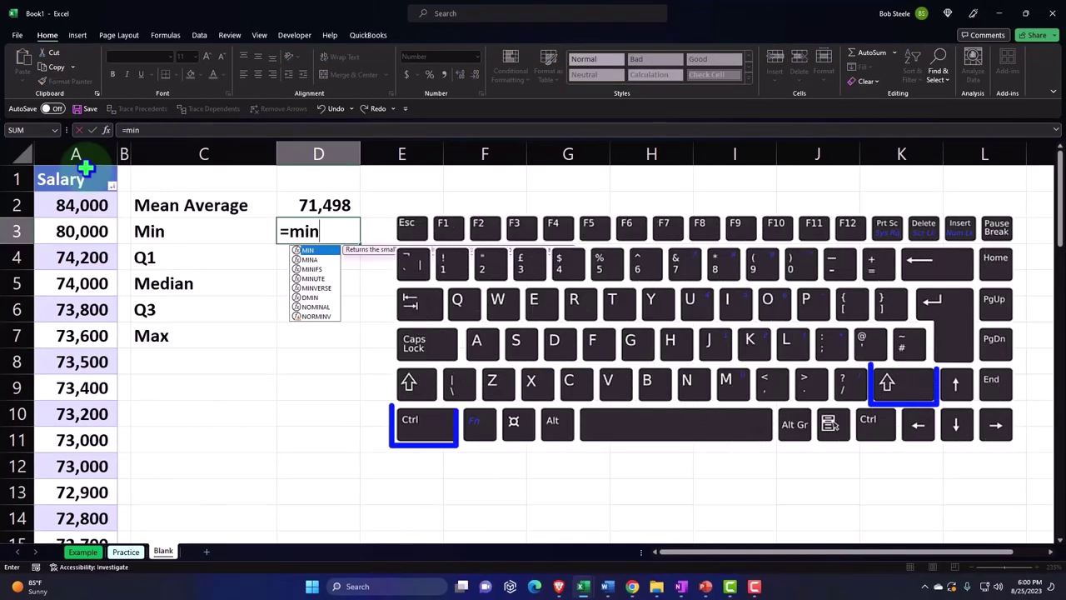
{"action": "type", "text": "("}
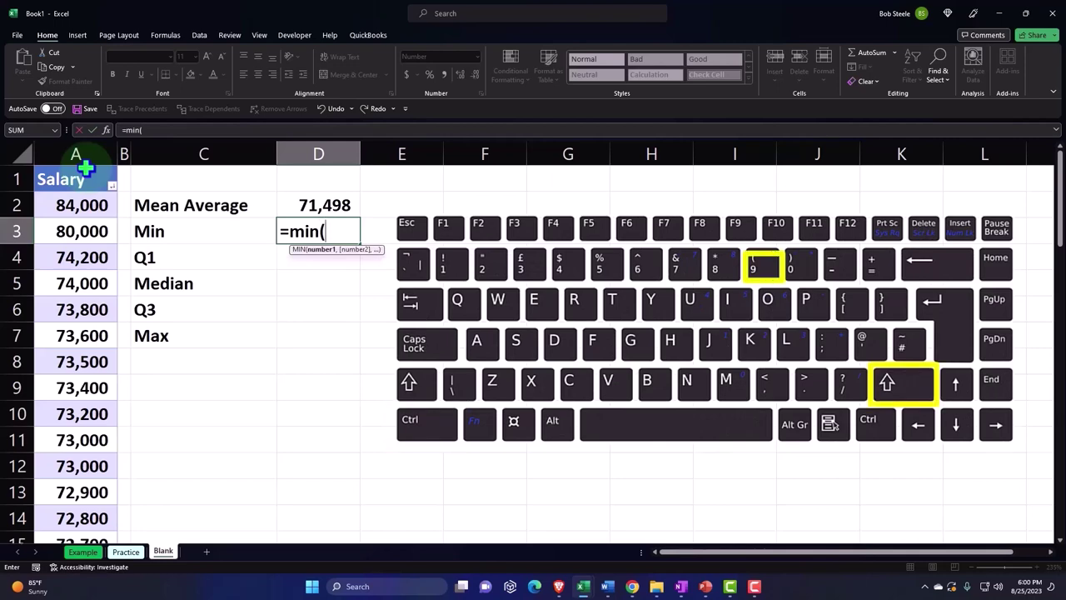
{"action": "left_click", "coordinate": [86, 168]}
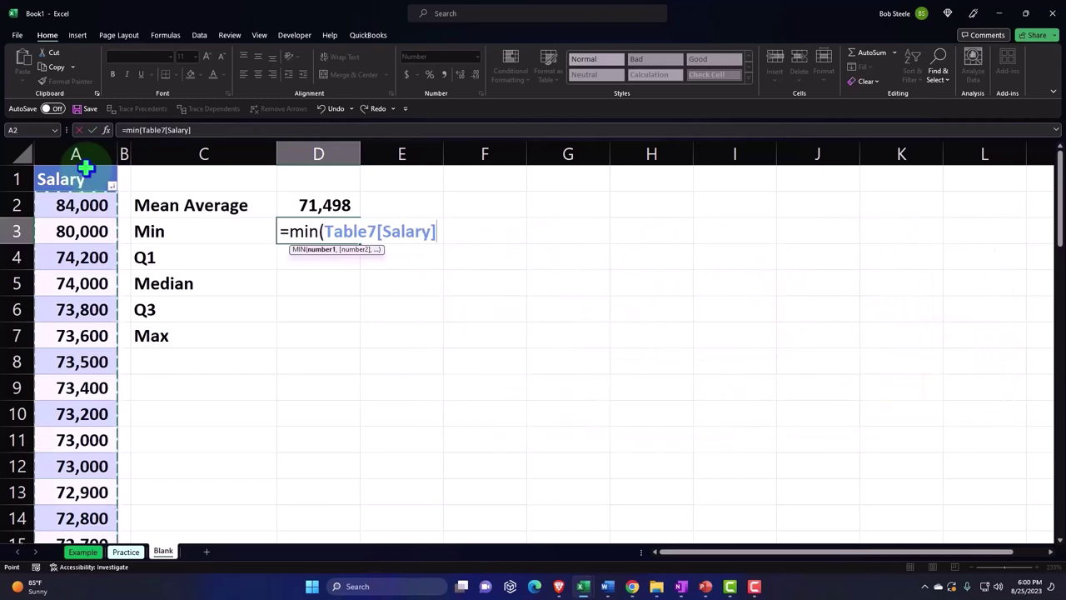
{"action": "key", "text": "Return"}
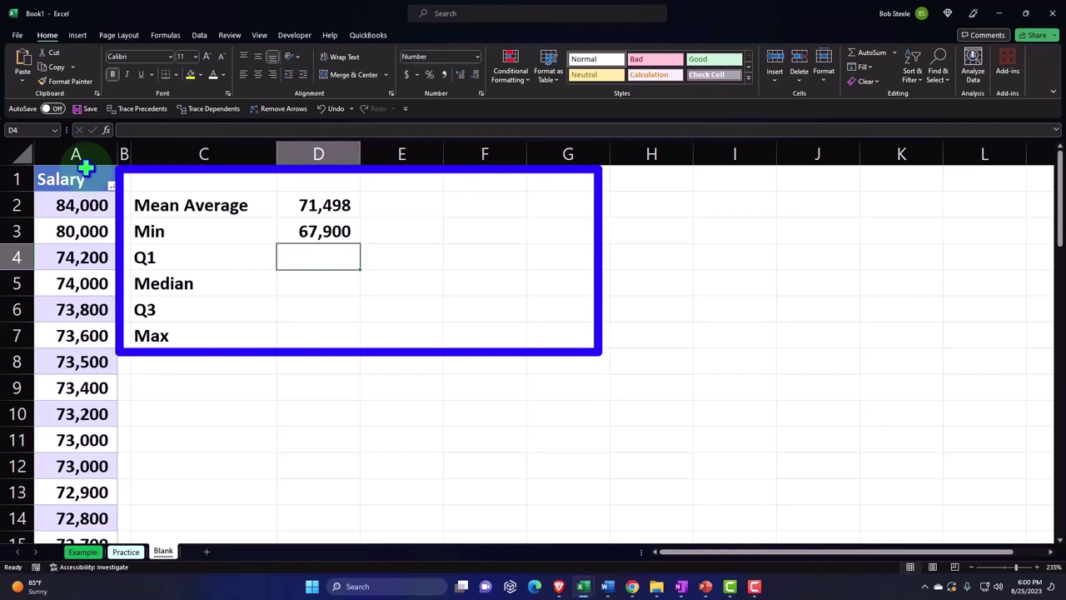
Enter =QUARTILE.EXC(Table7[Salary],1) and =MEDIAN(Table7[Salary]) in D4:D5, giving 69,800 and 71,000
{"action": "type", "text": "=e"}
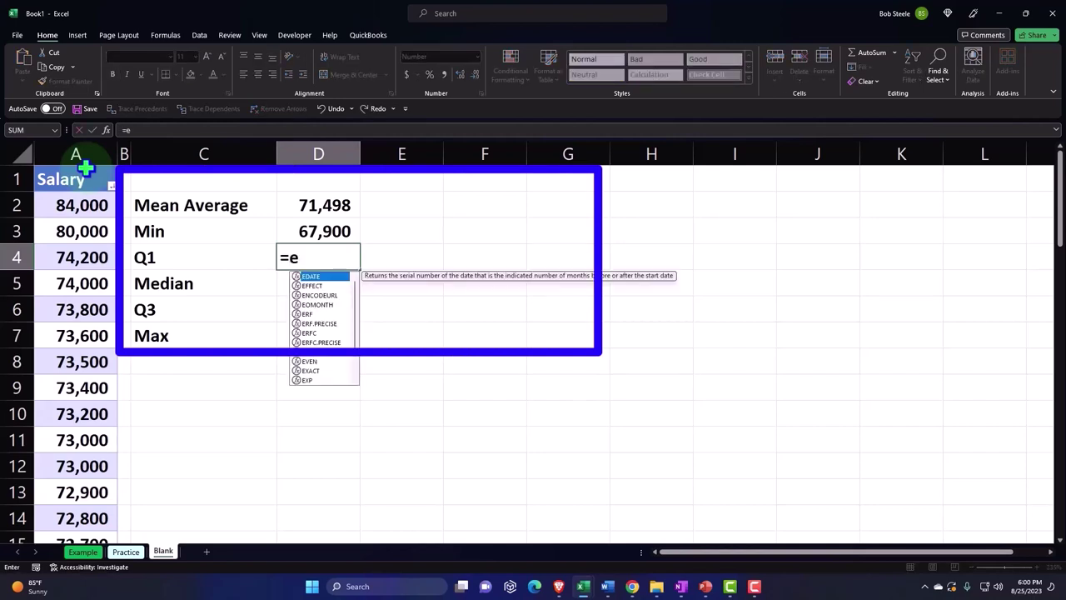
{"action": "key", "text": "BackSpace"}
{"action": "type", "text": "q"}
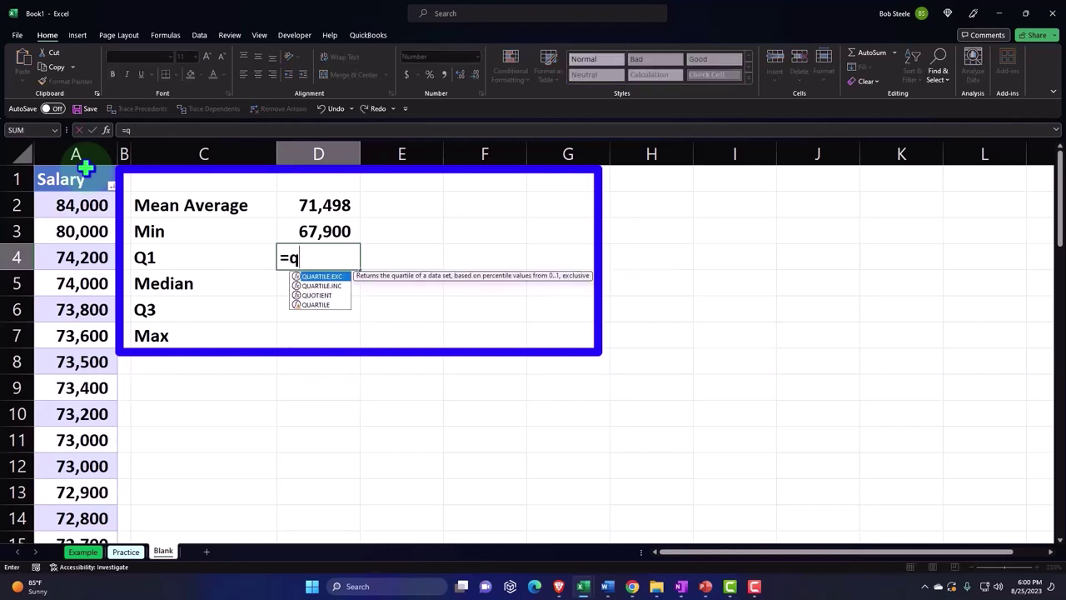
{"action": "double_click", "coordinate": [323, 278]}
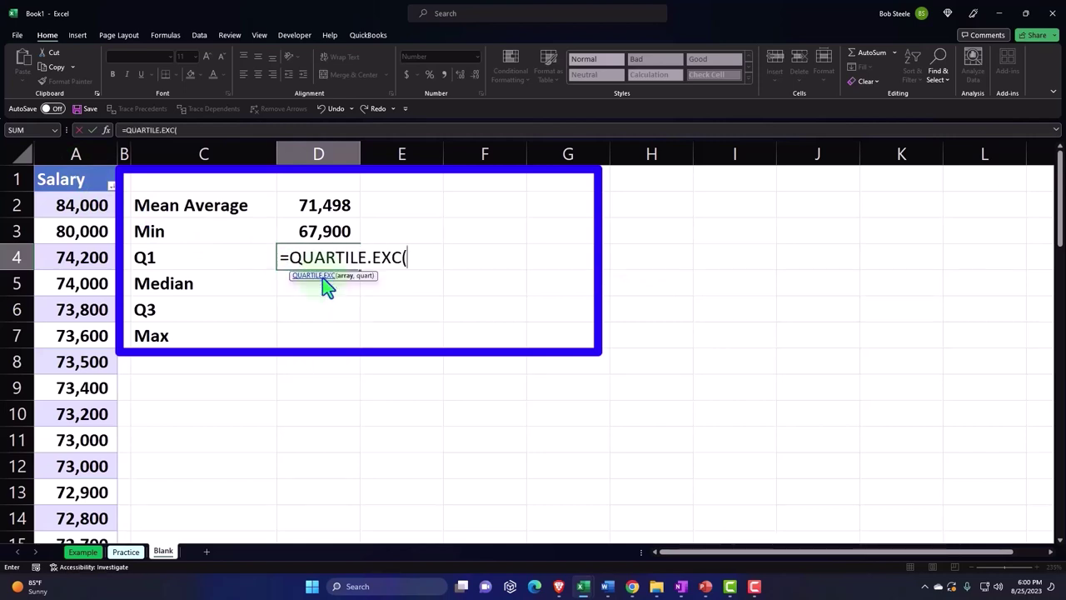
{"action": "left_click", "coordinate": [83, 172]}
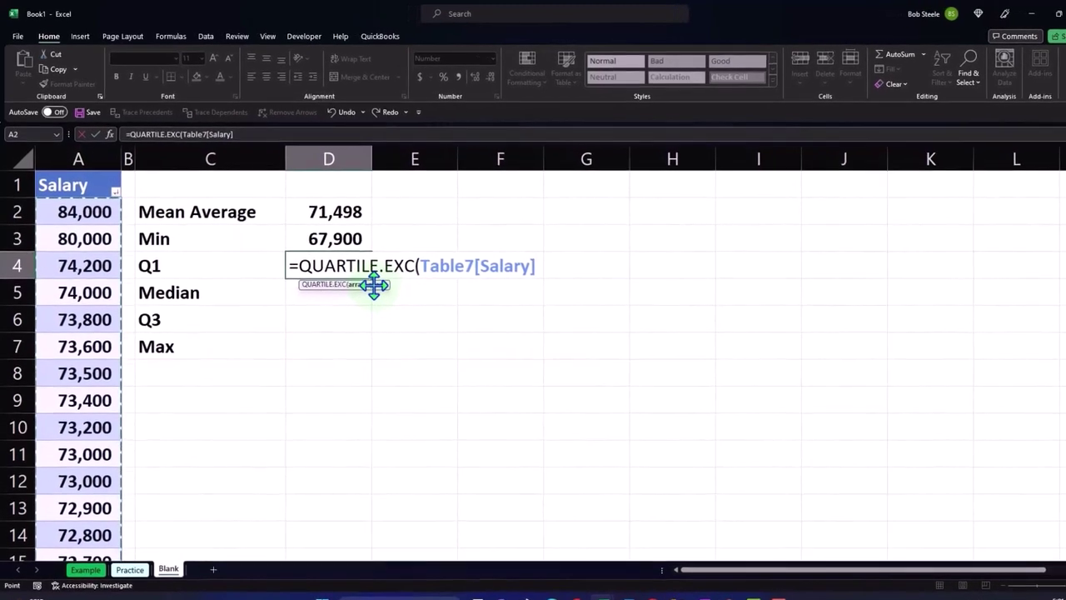
{"action": "type", "text": ","}
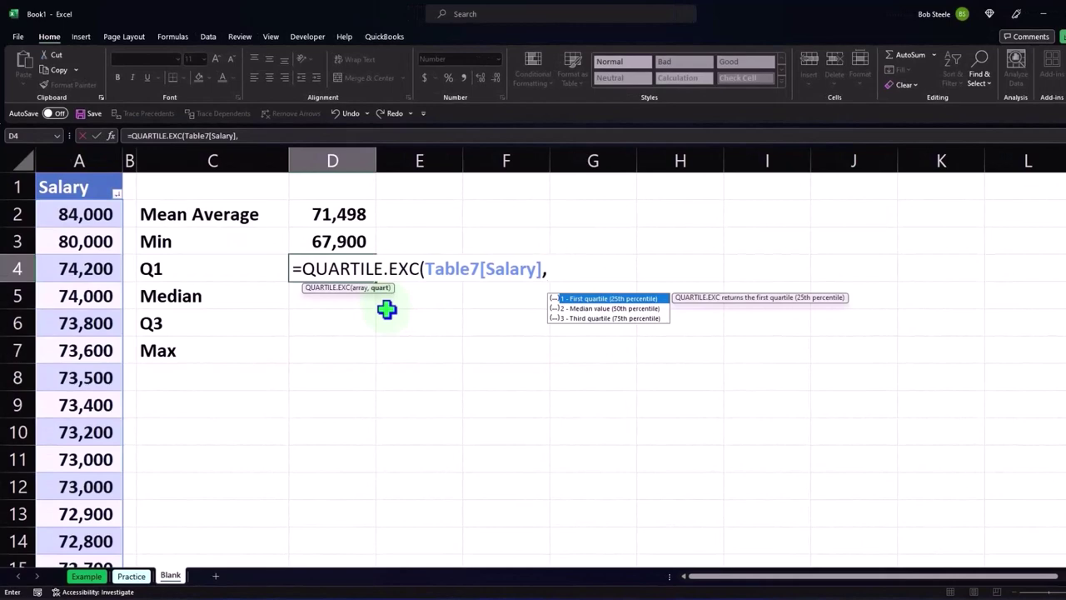
{"action": "type", "text": "1"}
{"action": "type", "text": "0"}
{"action": "key", "text": "BackSpace"}
{"action": "key", "text": "Return"}
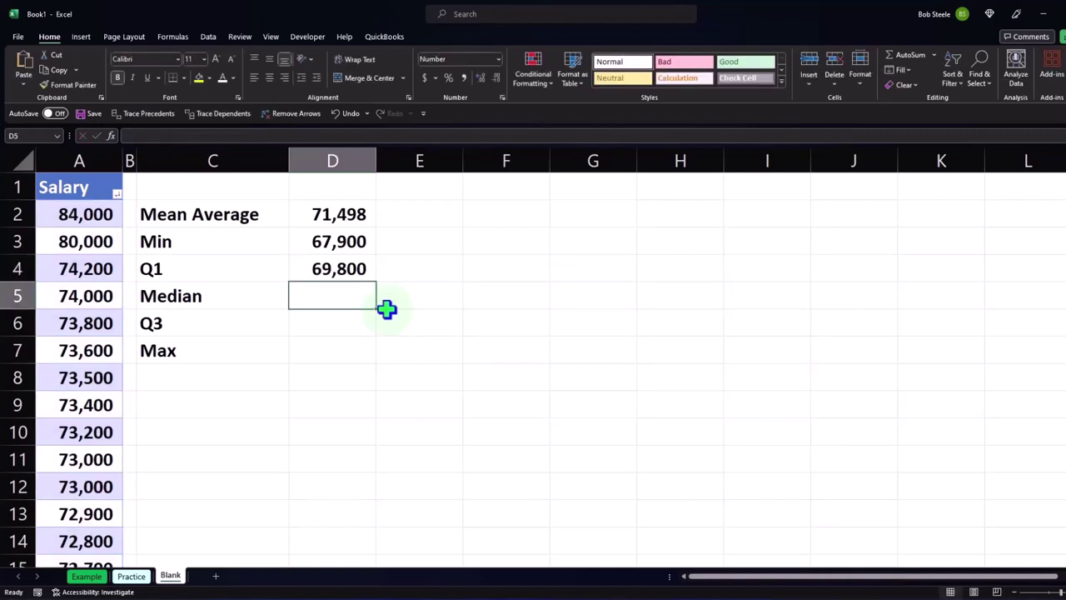
{"action": "type", "text": "="}
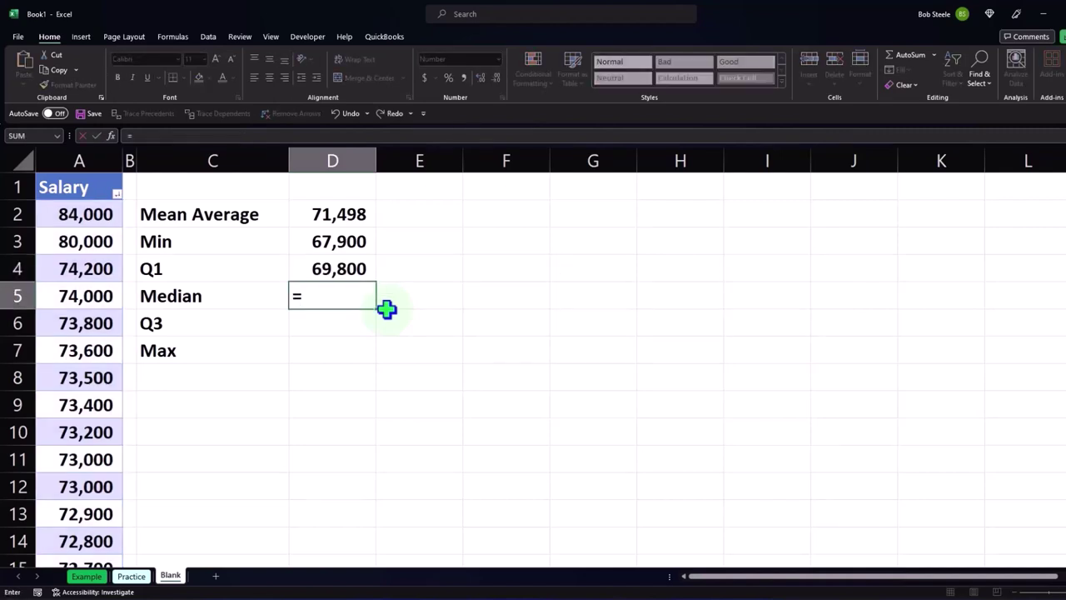
{"action": "type", "text": "me"}
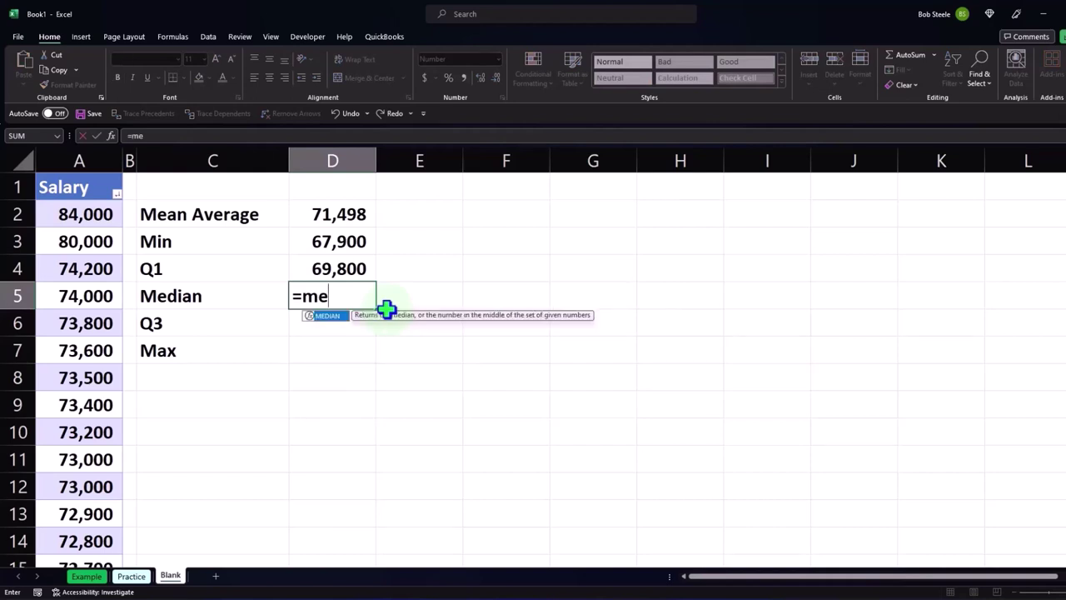
{"action": "key", "text": "Tab"}
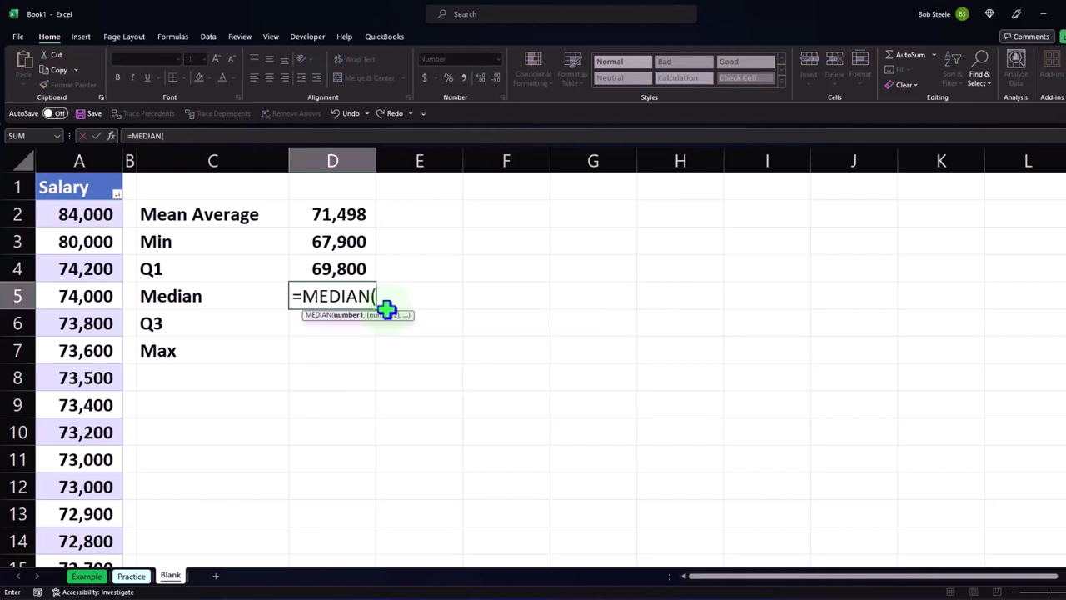
{"action": "left_click", "coordinate": [84, 176]}
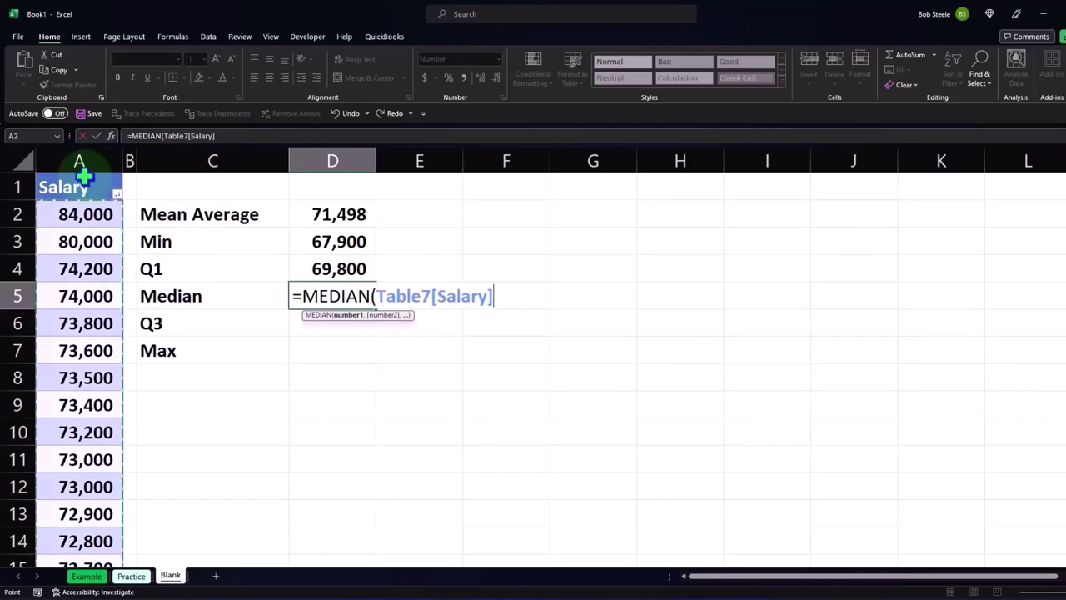
{"action": "key", "text": "Return"}
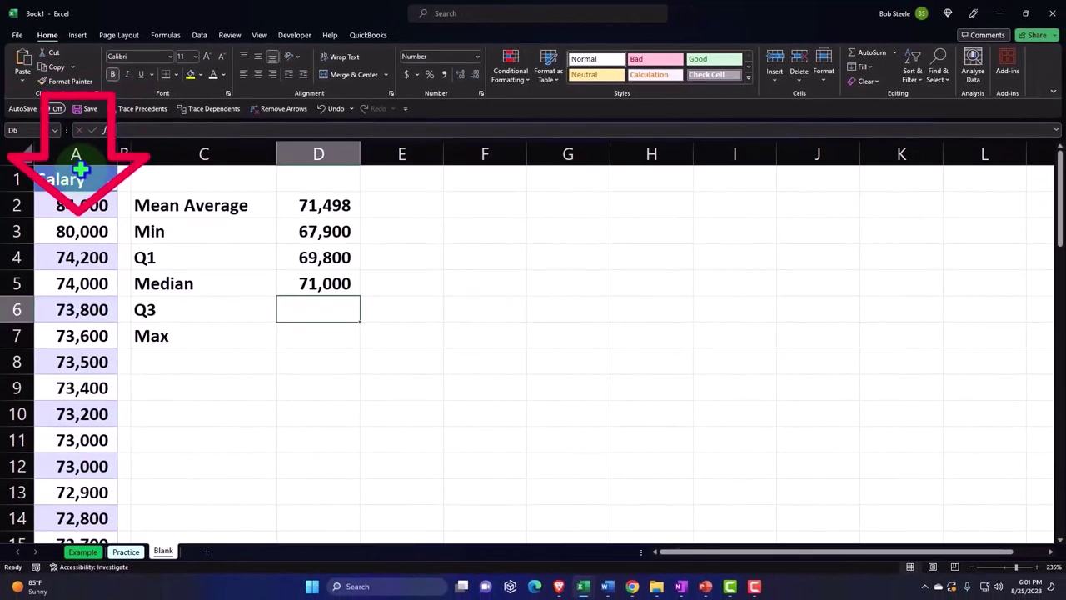
Enter the third-quartile and =MAX(Table7[Salary]) formulas in D6:D7, giving 72,800 and 84,000
{"action": "type", "text": "=q"}
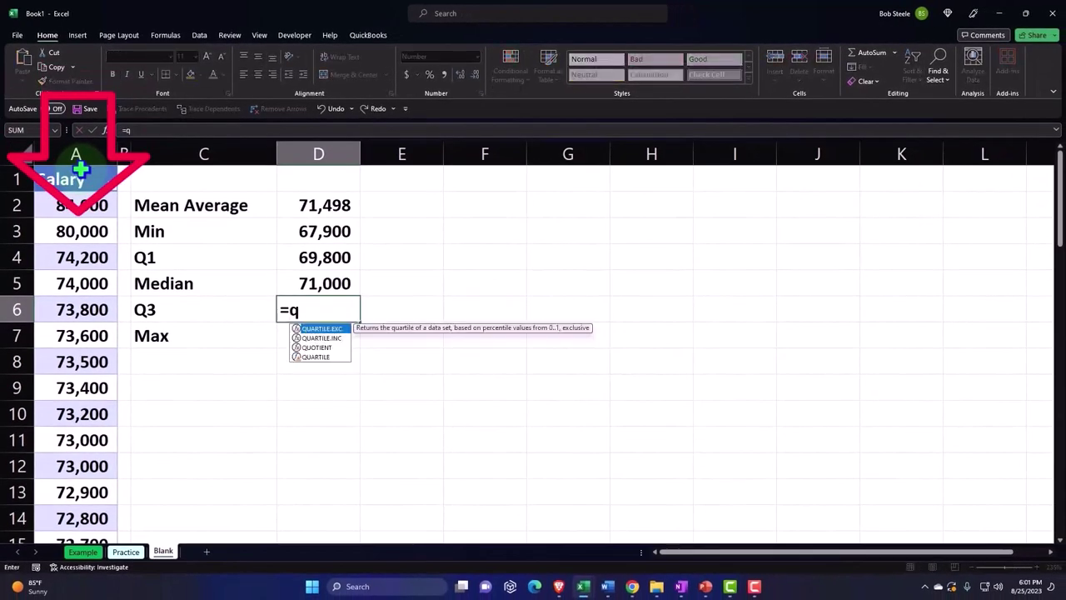
{"action": "key", "text": "Tab"}
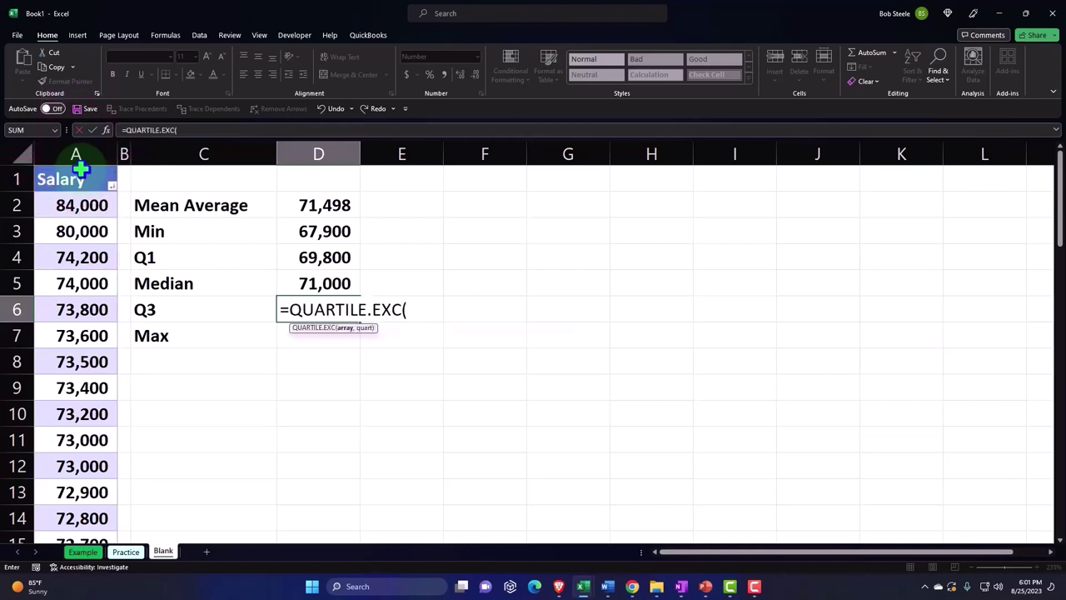
{"action": "left_click", "coordinate": [80, 169]}
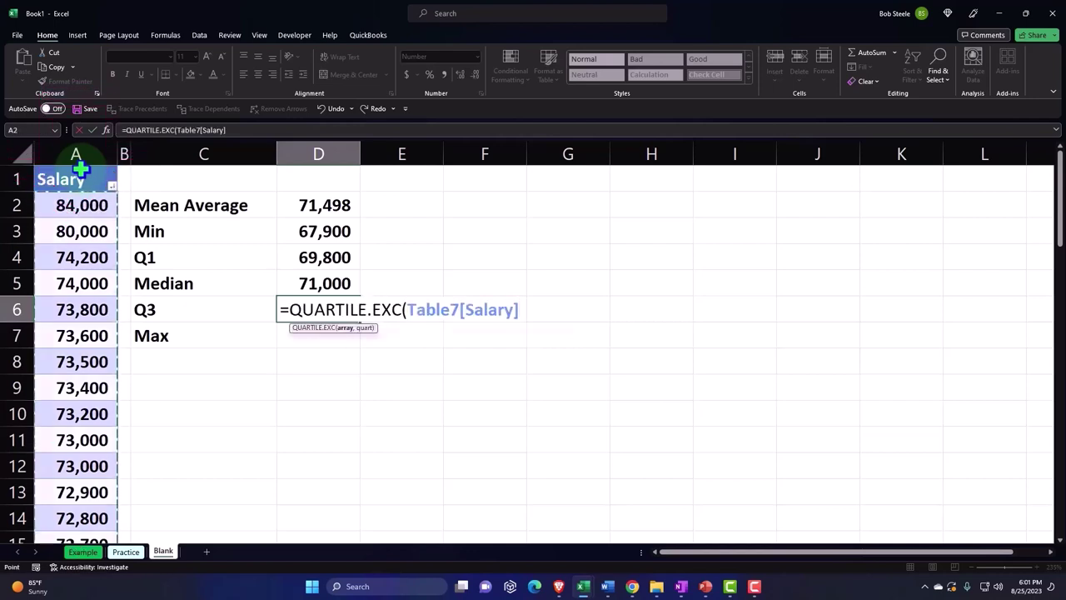
{"action": "type", "text": ",3"}
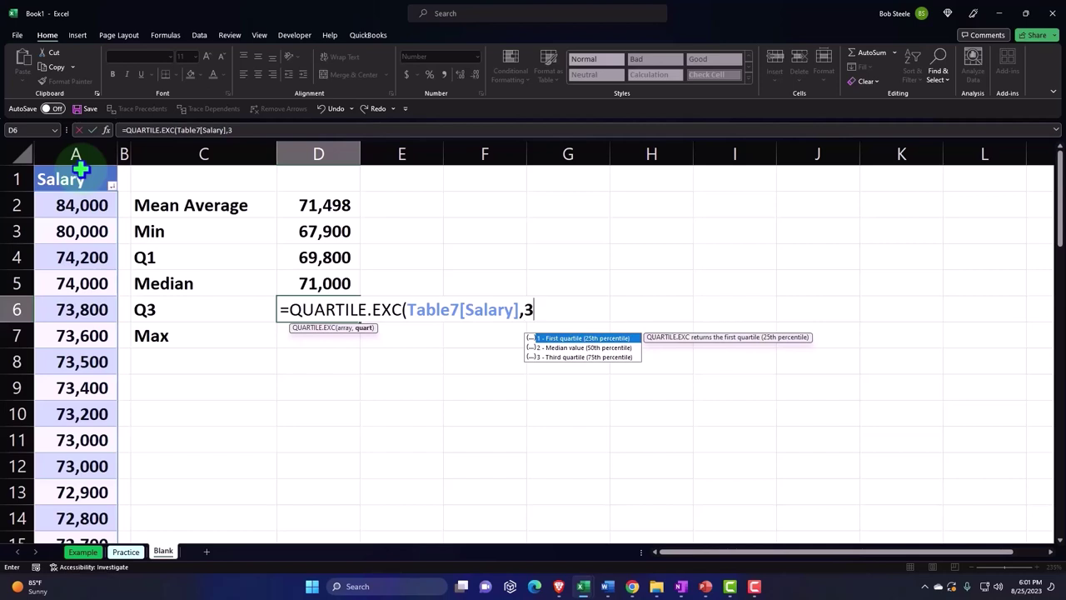
{"action": "key", "text": "Return"}
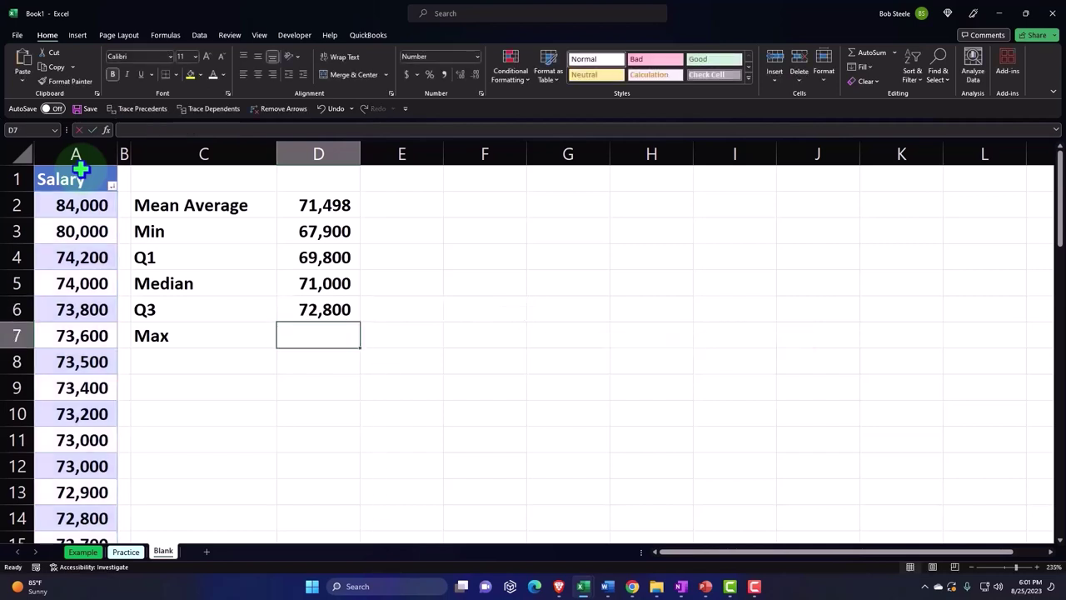
{"action": "type", "text": "=max"}
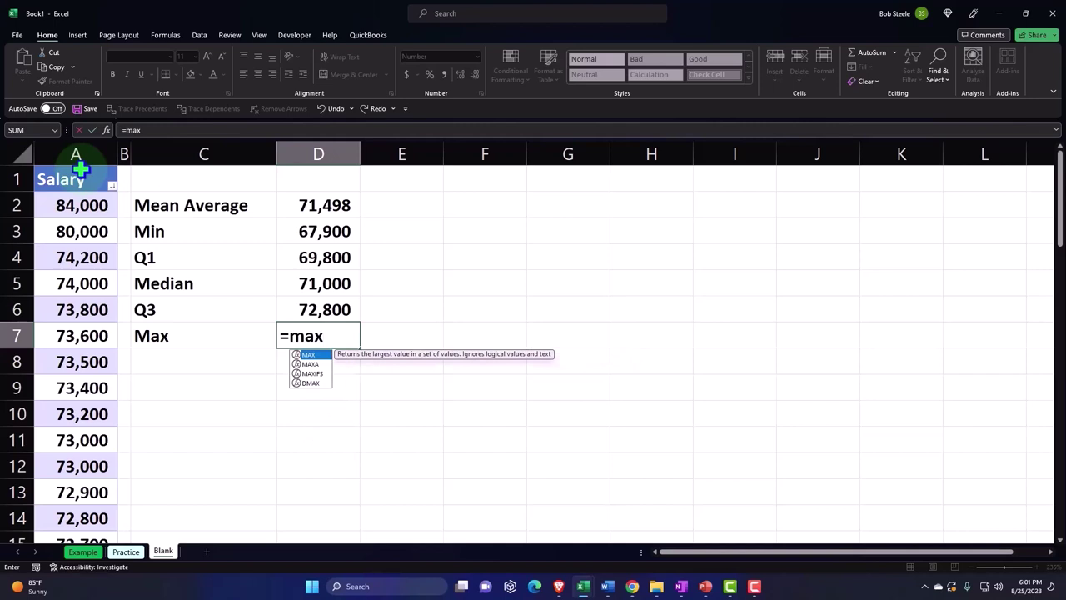
{"action": "type", "text": "("}
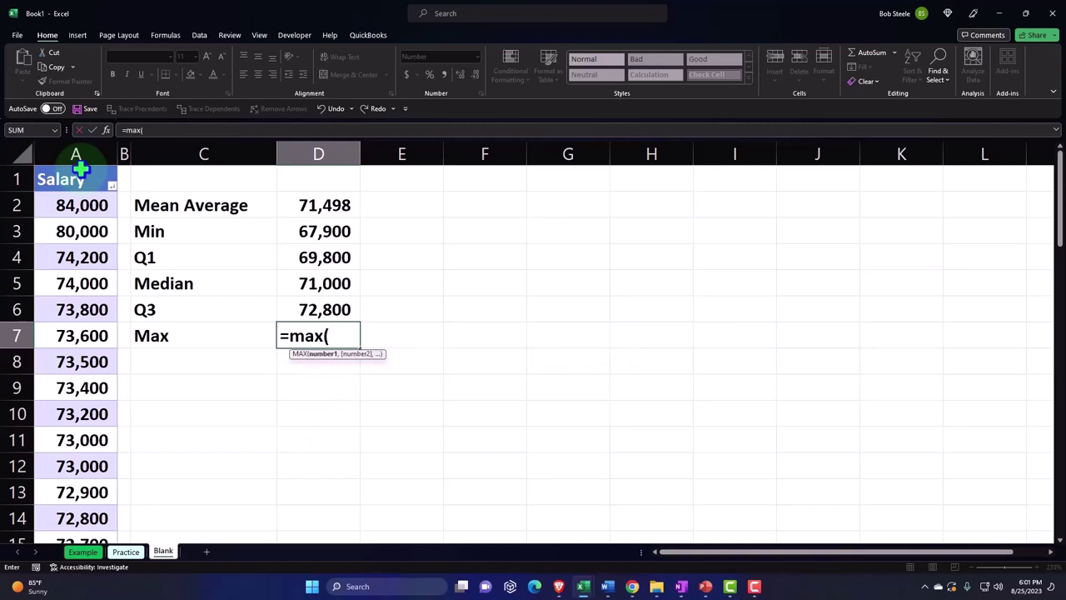
{"action": "left_click", "coordinate": [80, 169]}
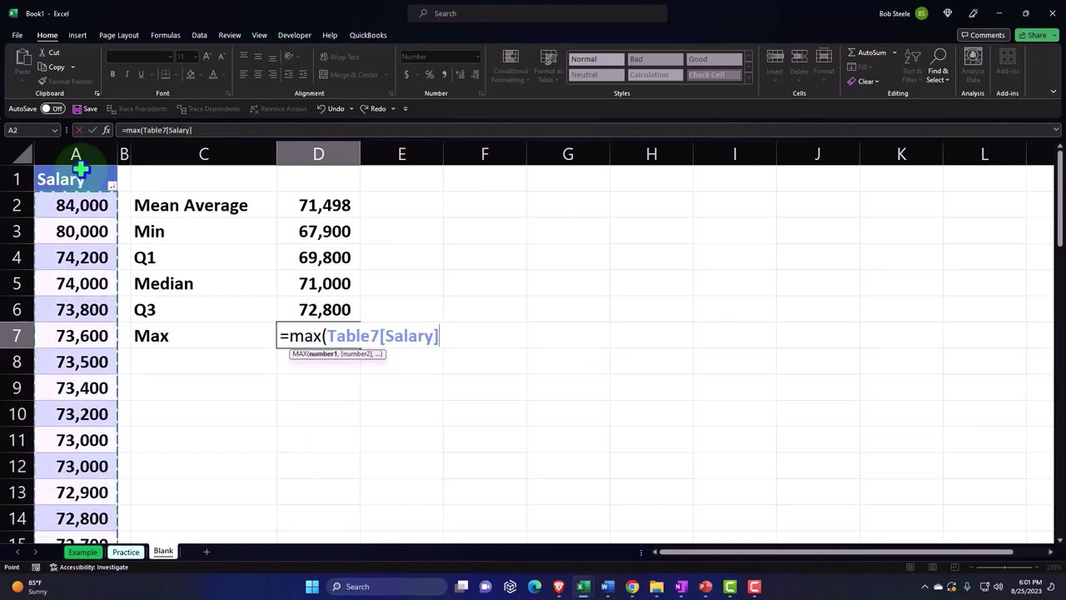
{"action": "key", "text": "Return"}
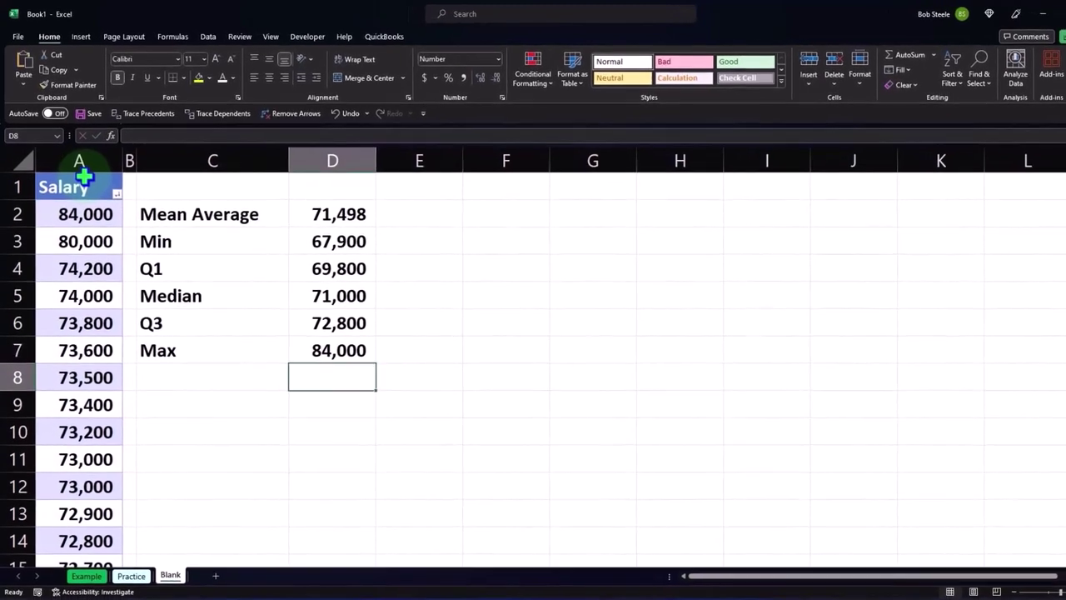
Give every cell of the C2:D7 statistics block All Borders
{"action": "mouse_move", "coordinate": [205, 217]}
{"action": "left_mouse_down"}
{"action": "mouse_move", "coordinate": [293, 300]}
{"action": "mouse_move", "coordinate": [313, 348]}
{"action": "left_mouse_up"}
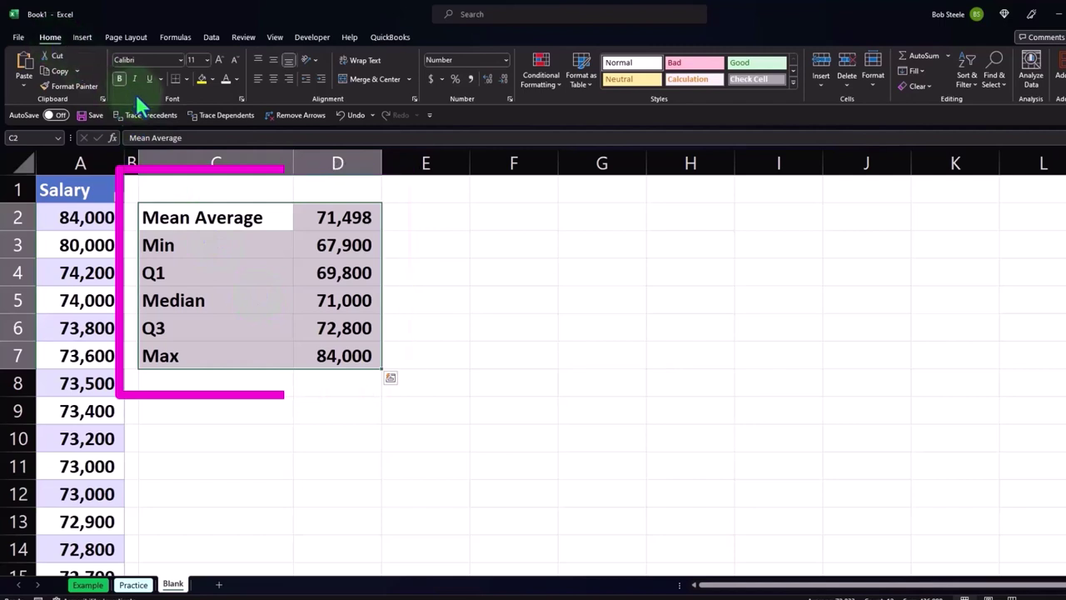
{"action": "left_click", "coordinate": [186, 80]}
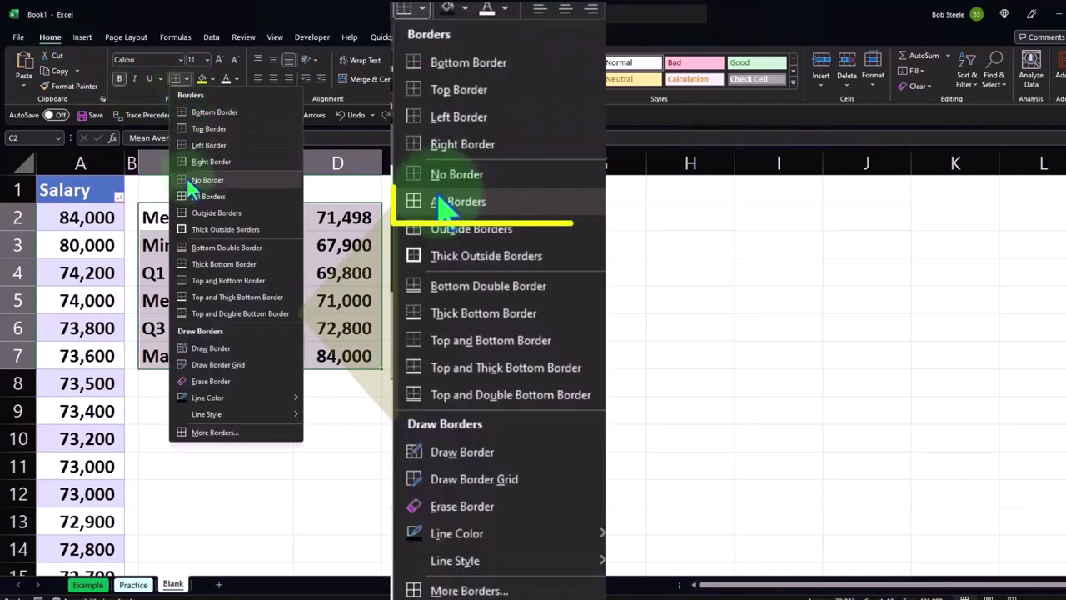
{"action": "left_click", "coordinate": [189, 197]}
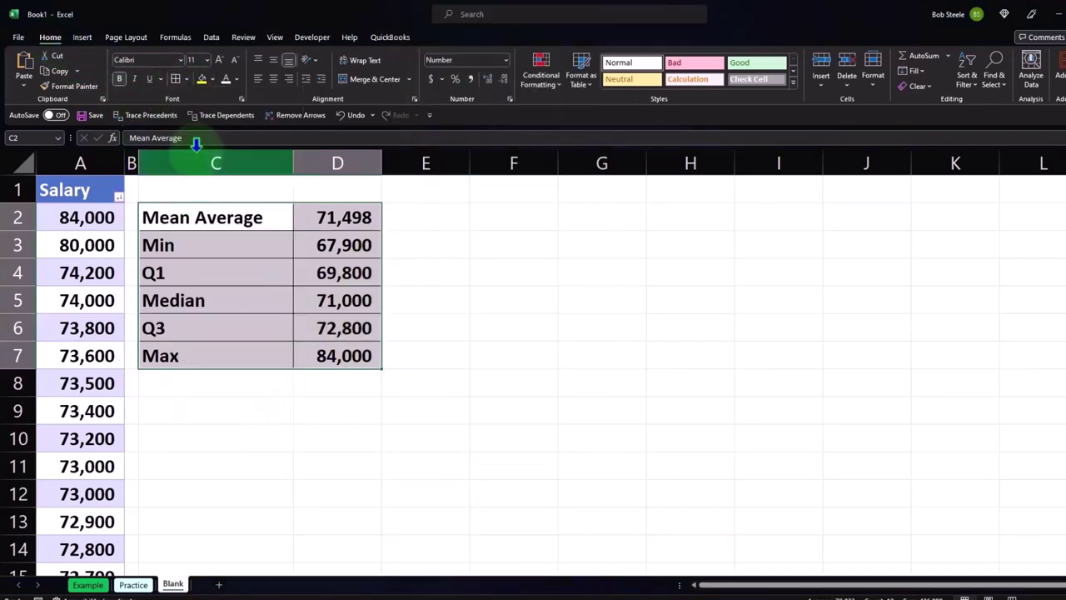
Fill the statistics block with a light cyan colour from More Colors
{"action": "left_click", "coordinate": [213, 78]}
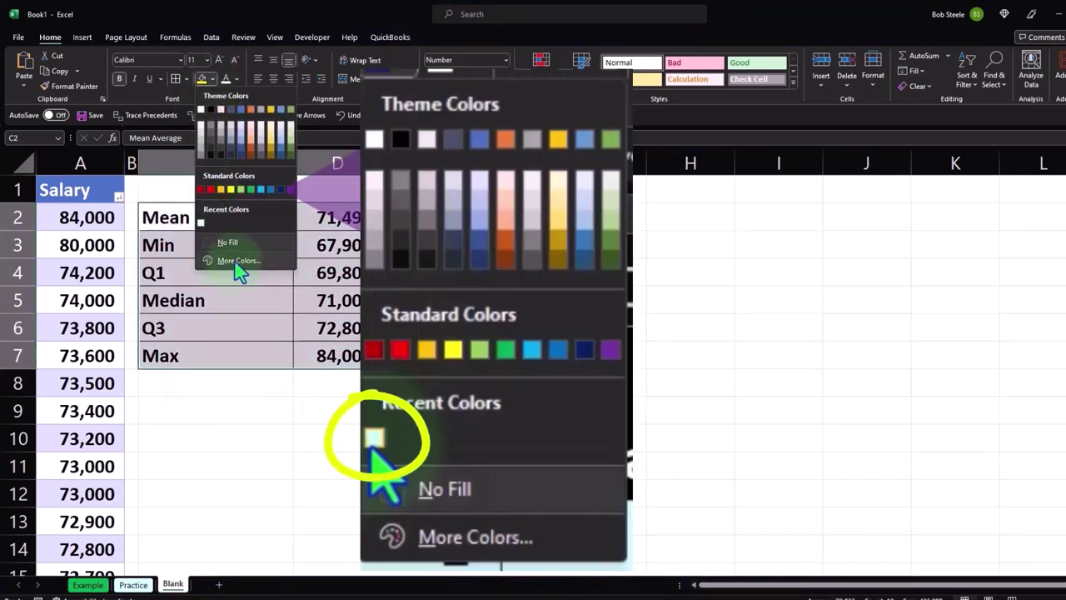
{"action": "left_click", "coordinate": [239, 261]}
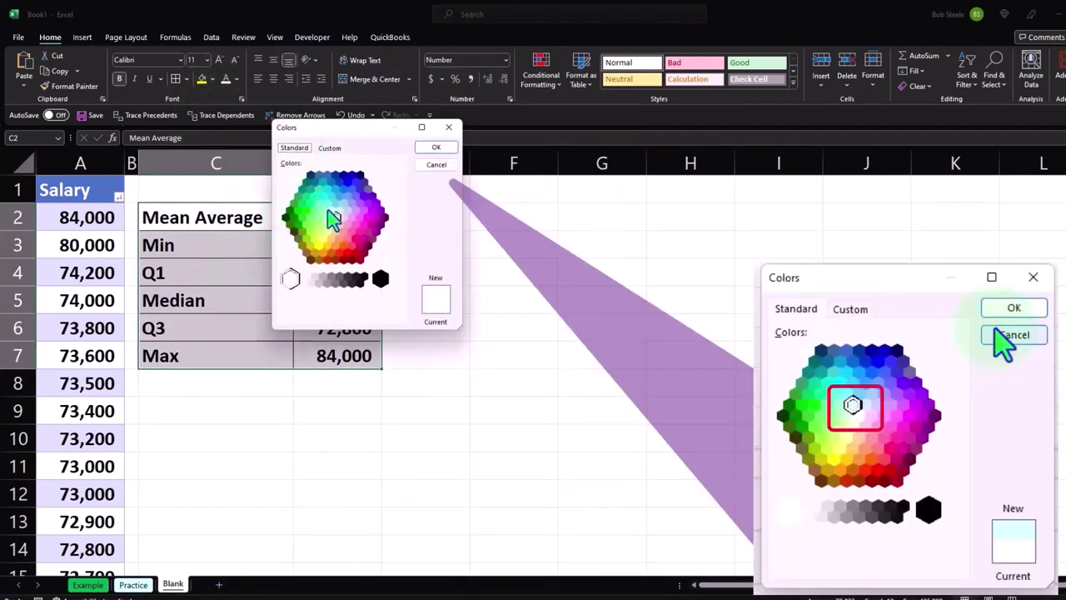
{"action": "left_click", "coordinate": [330, 209]}
{"action": "left_click", "coordinate": [436, 147]}
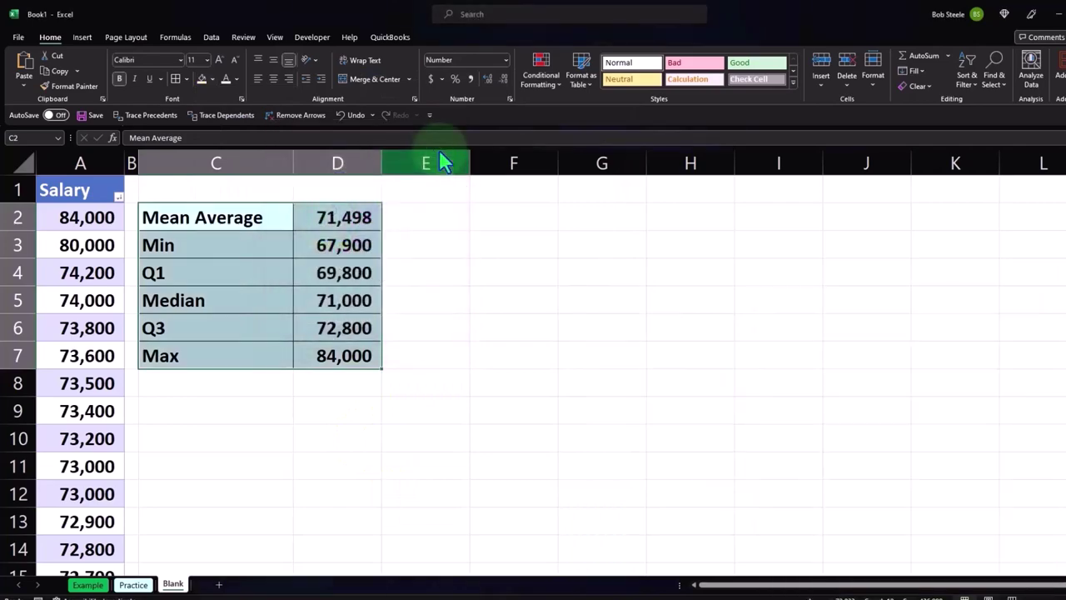
{"action": "left_click", "coordinate": [243, 405]}
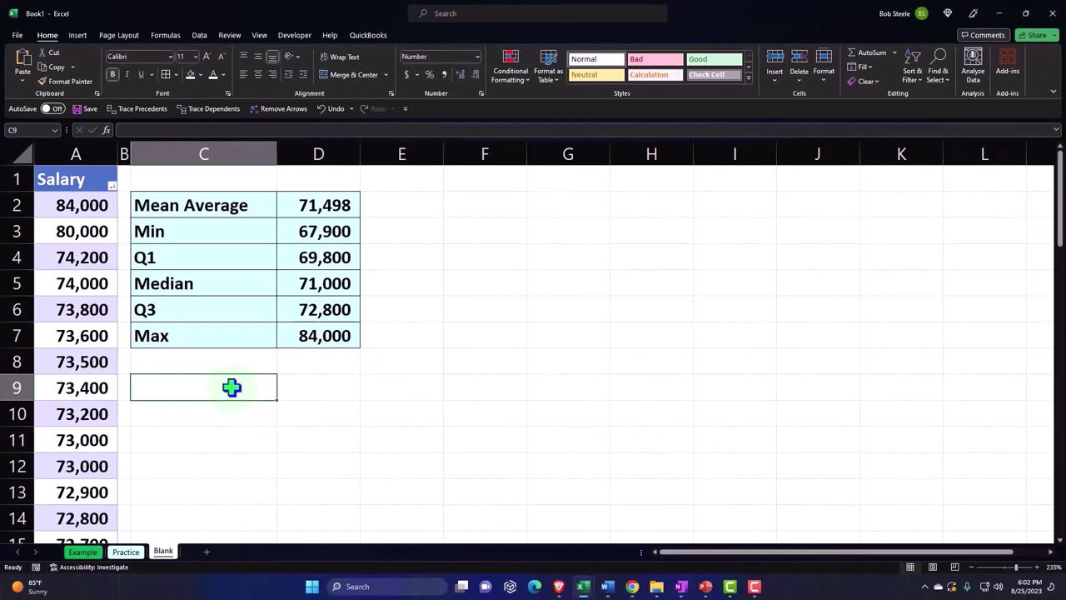
Label C9 'Mean or Average Manual:' and paste the x̄ = Σxᵢ / n equation down near row 18
{"action": "type", "text": "Mean or"}
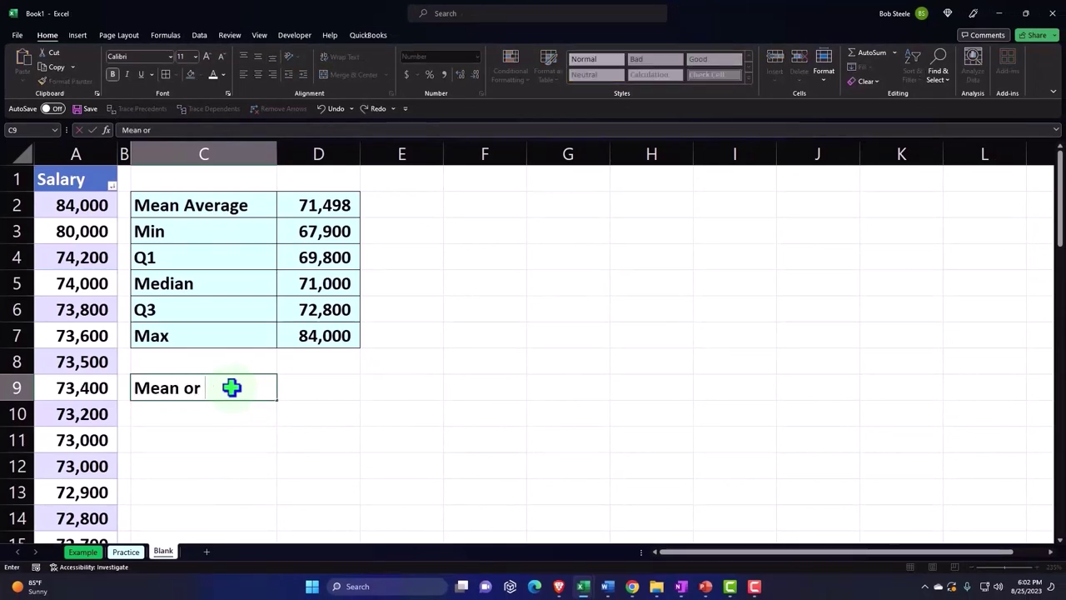
{"action": "type", "text": " Average C"}
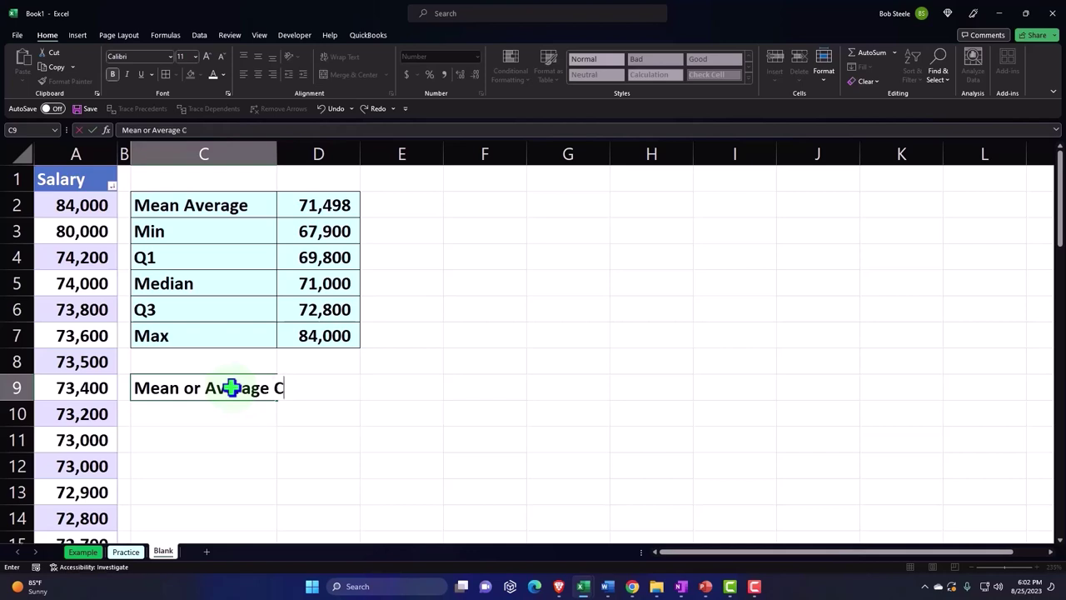
{"action": "key", "text": "BackSpace"}
{"action": "type", "text": "Manual:"}
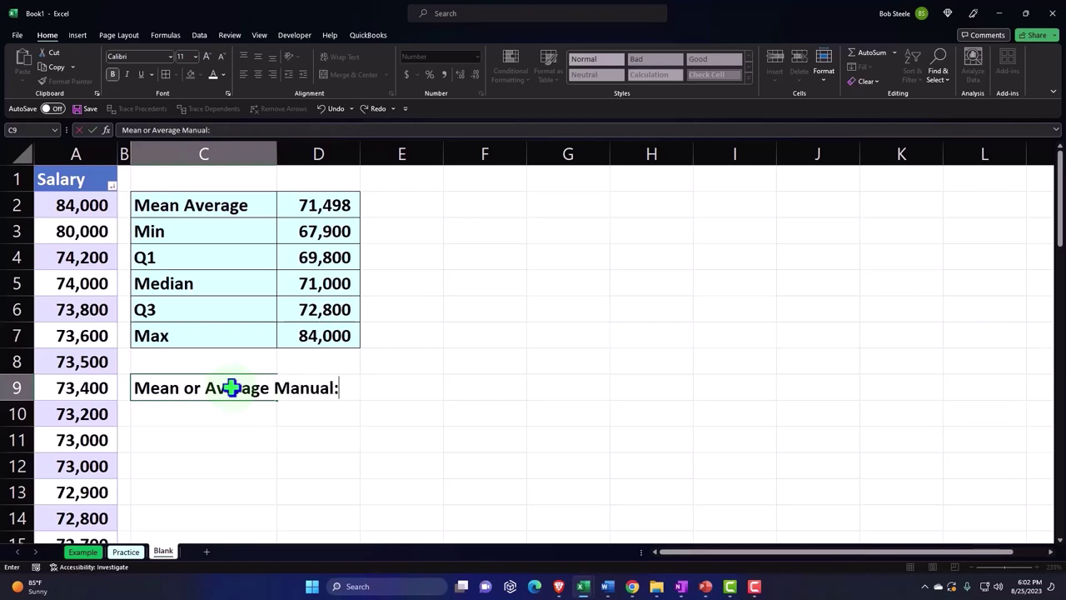
{"action": "key", "text": "Return"}
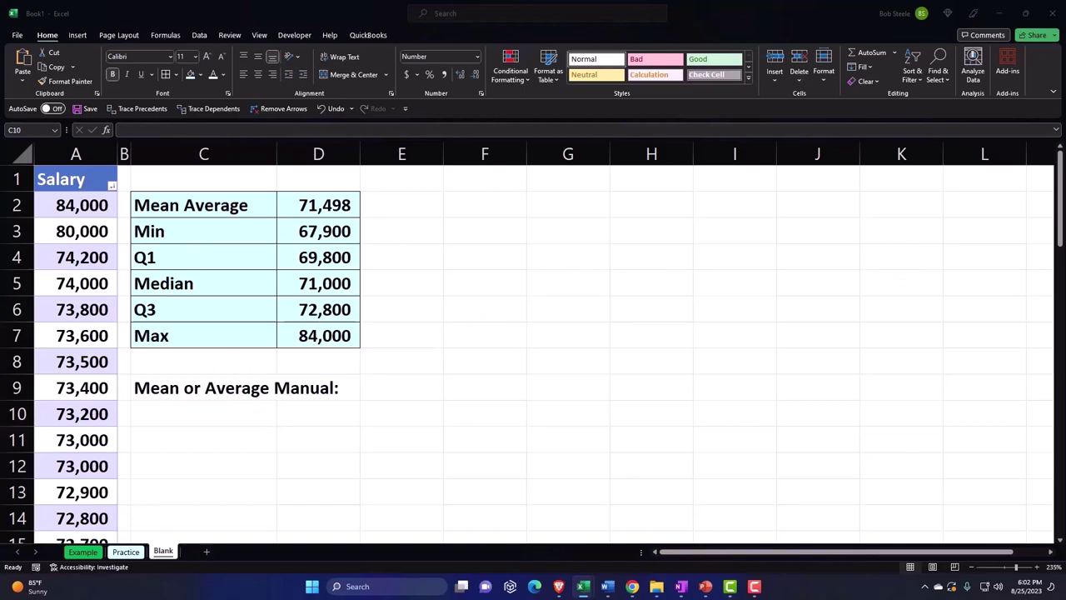
{"action": "key", "text": "ctrl+v"}
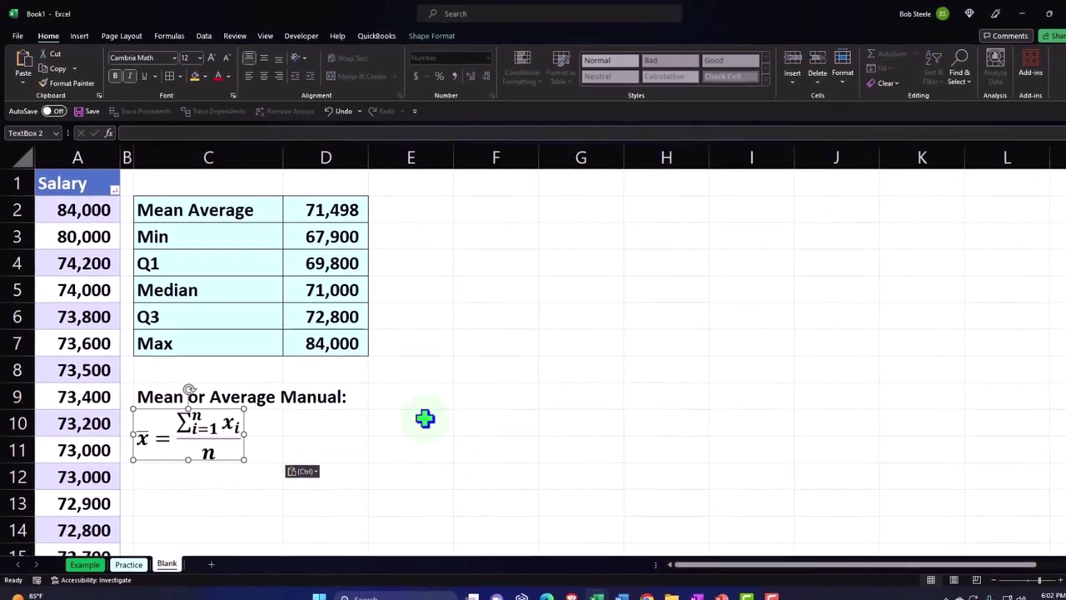
{"action": "scroll", "coordinate": [240, 475], "scroll_direction": "down", "scroll_amount": 2}
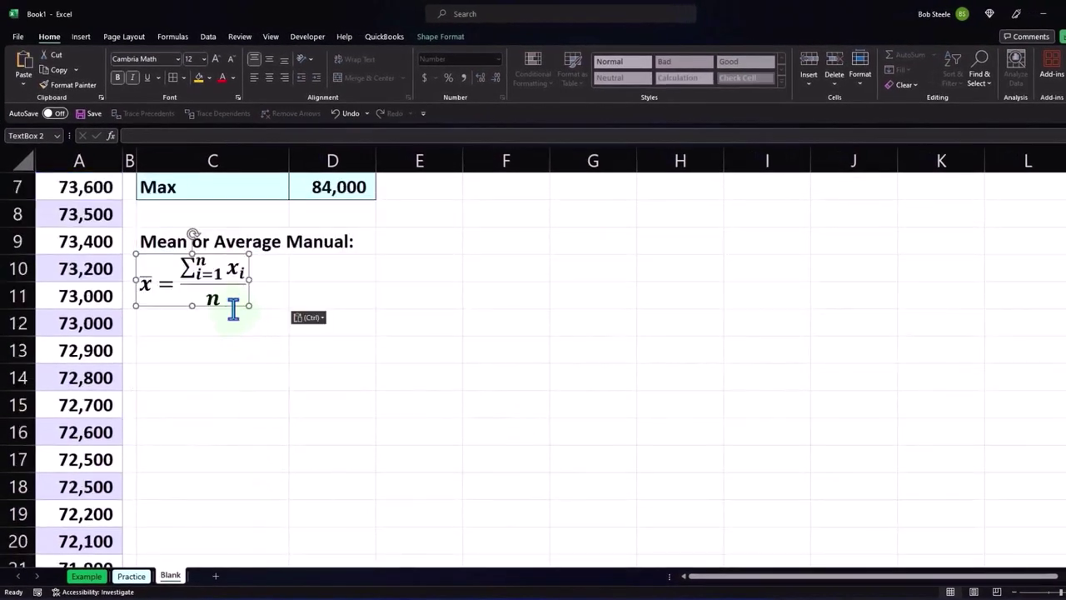
{"action": "mouse_move", "coordinate": [233, 306]}
{"action": "left_mouse_down"}
{"action": "mouse_move", "coordinate": [252, 433]}
{"action": "mouse_move", "coordinate": [251, 527]}
{"action": "left_mouse_up"}
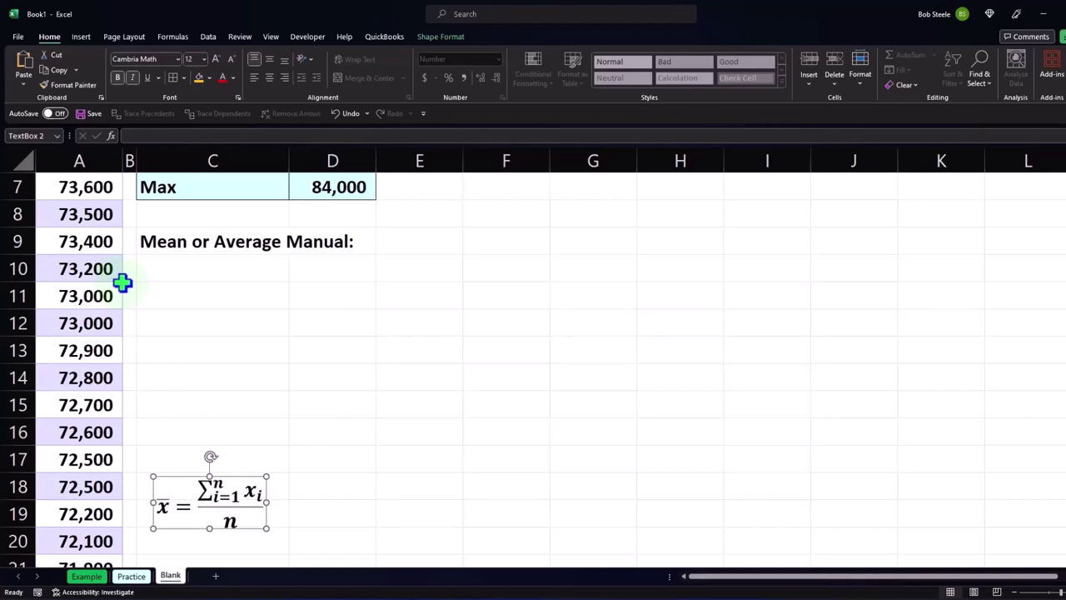
Add a Sum row in C10:D10 using =SUM(Table7[Salary]), giving 3,646,400
{"action": "left_click", "coordinate": [188, 265]}
{"action": "scroll", "coordinate": [207, 319], "scroll_direction": "up", "scroll_amount": 1}
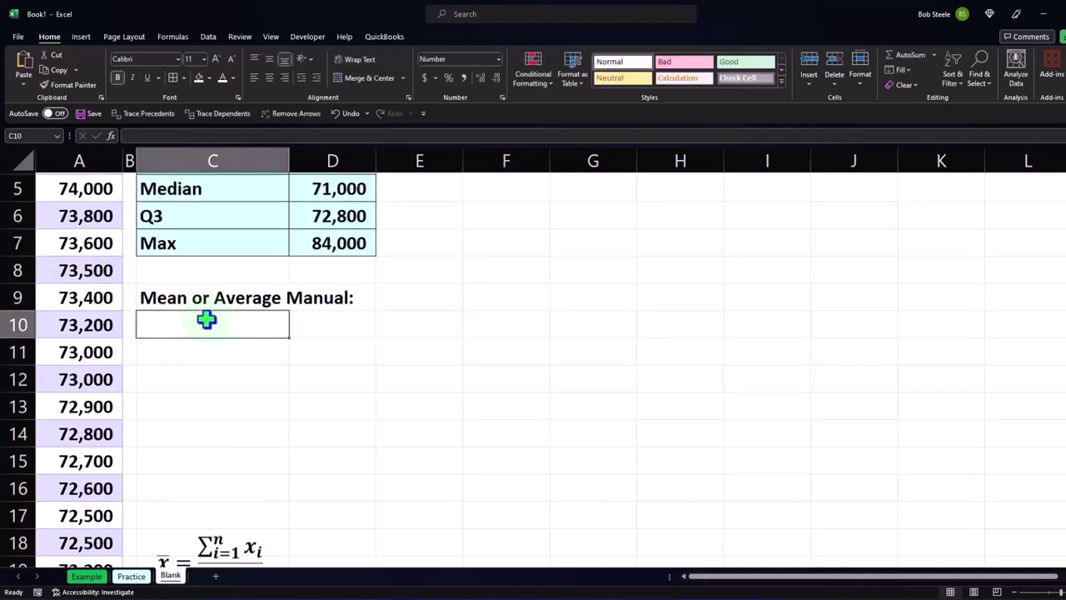
{"action": "scroll", "coordinate": [216, 352], "scroll_direction": "up", "scroll_amount": 1}
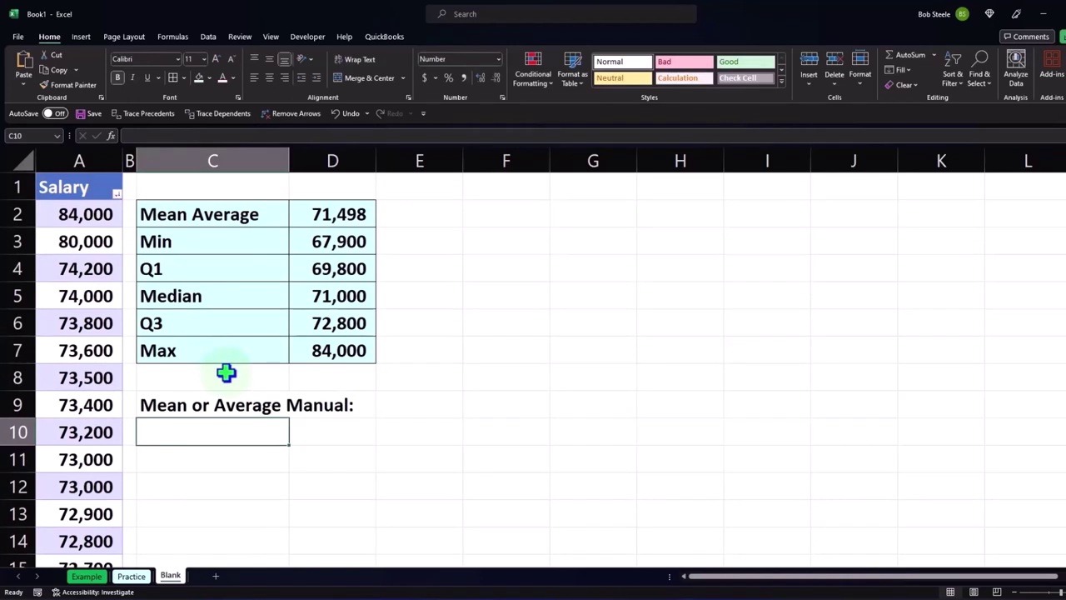
{"action": "type", "text": "Sum"}
{"action": "key", "text": "Tab"}
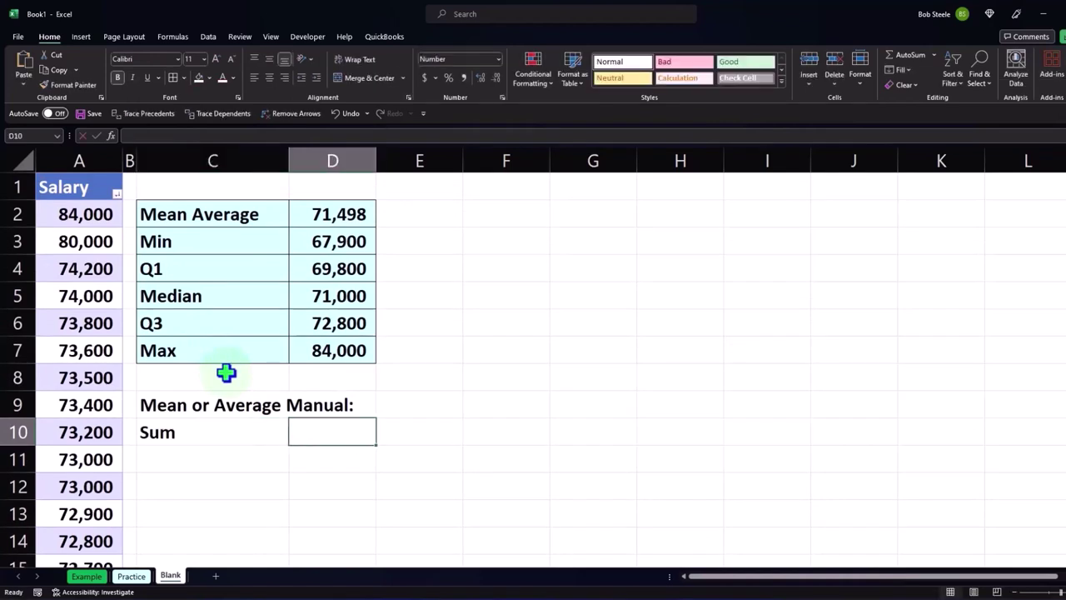
{"action": "type", "text": "=sum"}
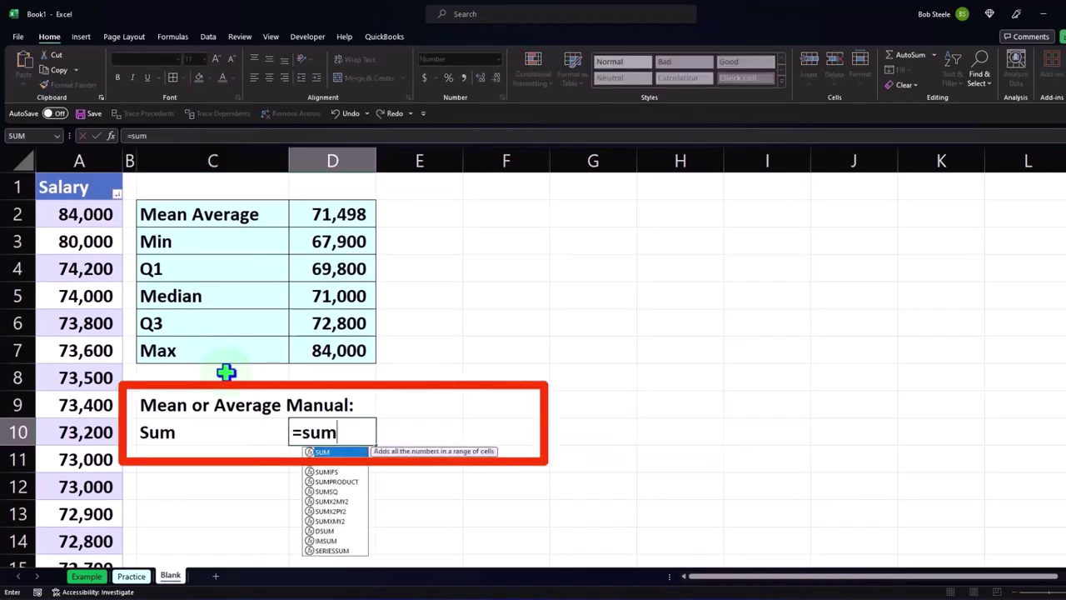
{"action": "type", "text": "("}
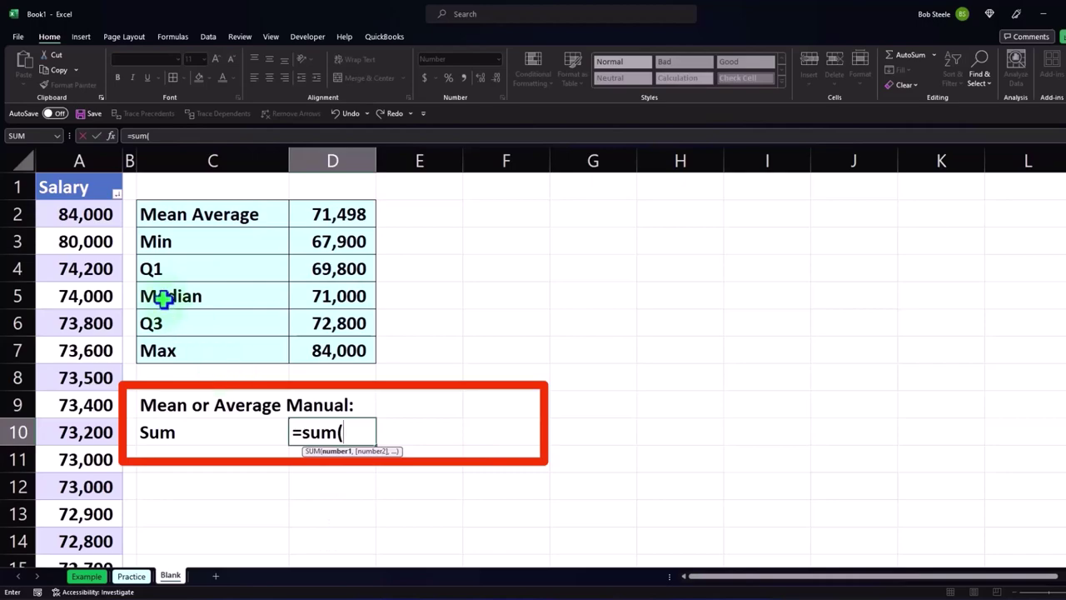
{"action": "left_click", "coordinate": [79, 178]}
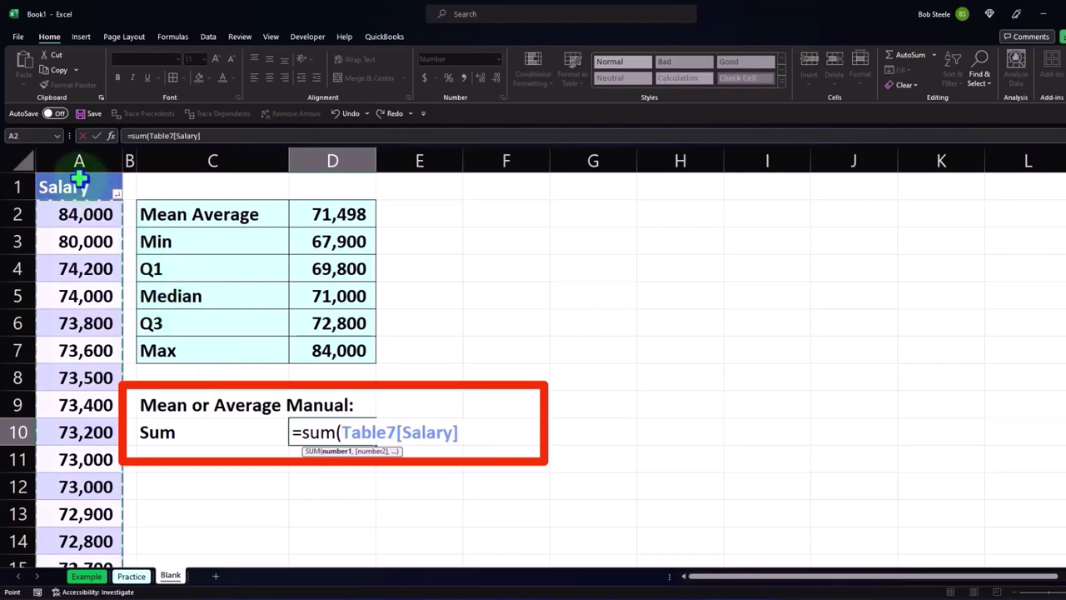
{"action": "key", "text": "Return"}
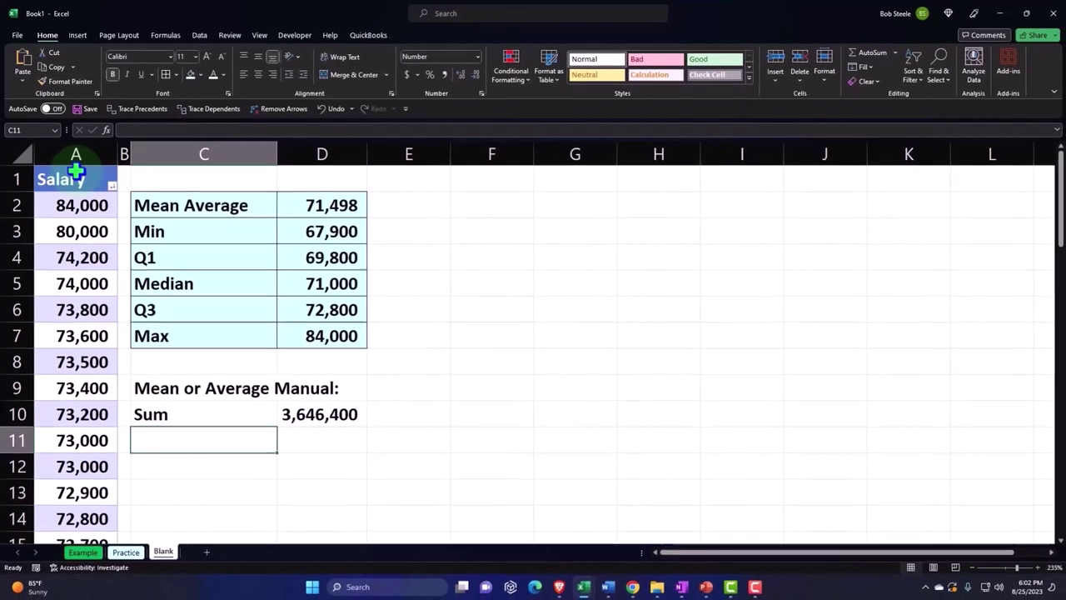
Add a Count (n) row in C11:D11 using =COUNT(Table7[Salary]), giving 51
{"action": "type", "text": "Count"}
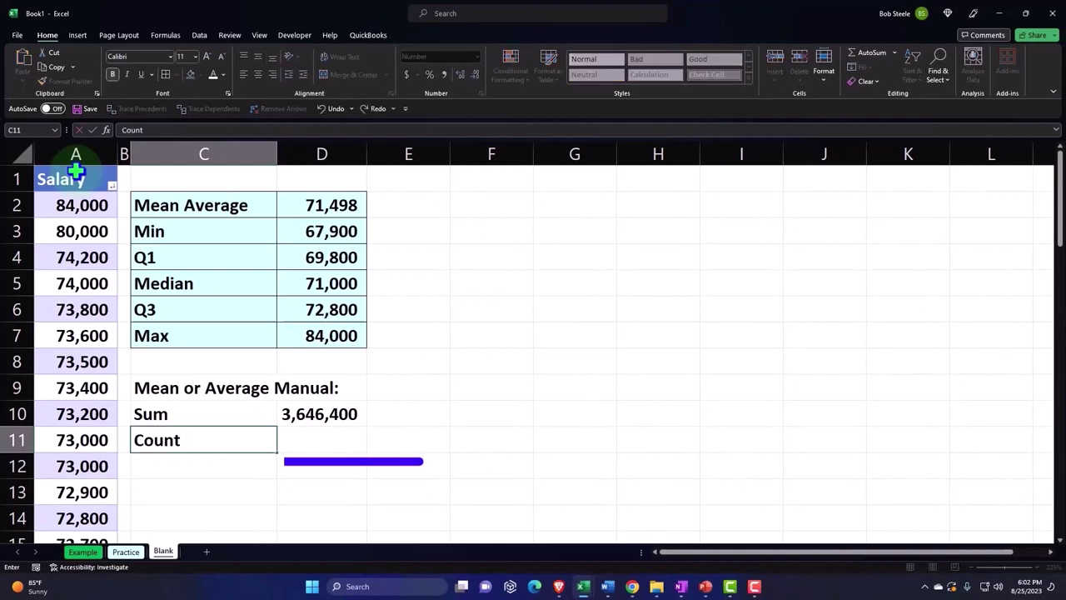
{"action": "type", "text": " (n"}
{"action": "key", "text": "Tab"}
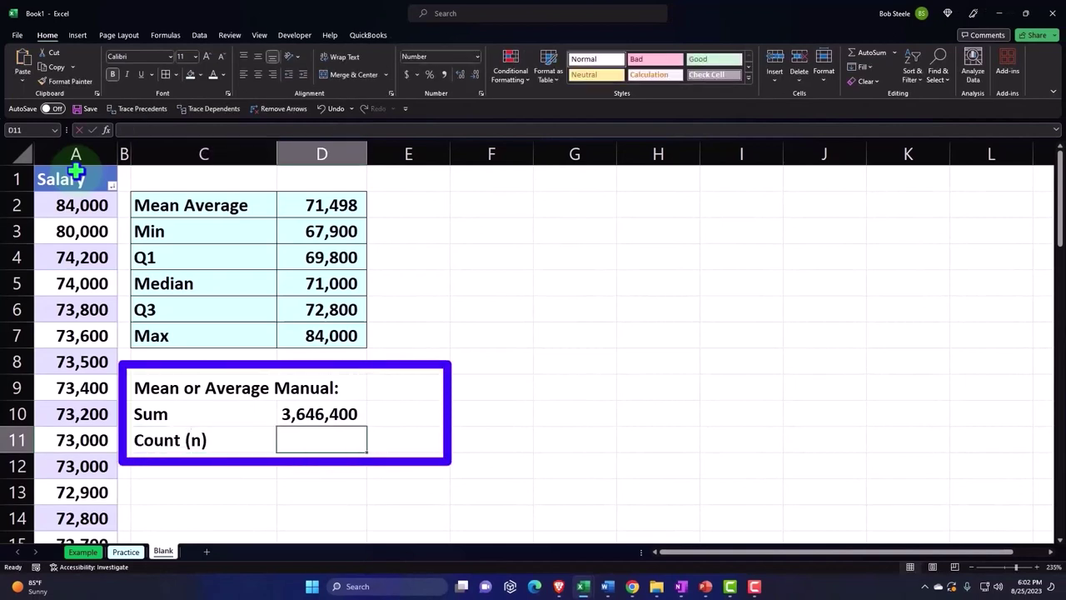
{"action": "type", "text": "=co"}
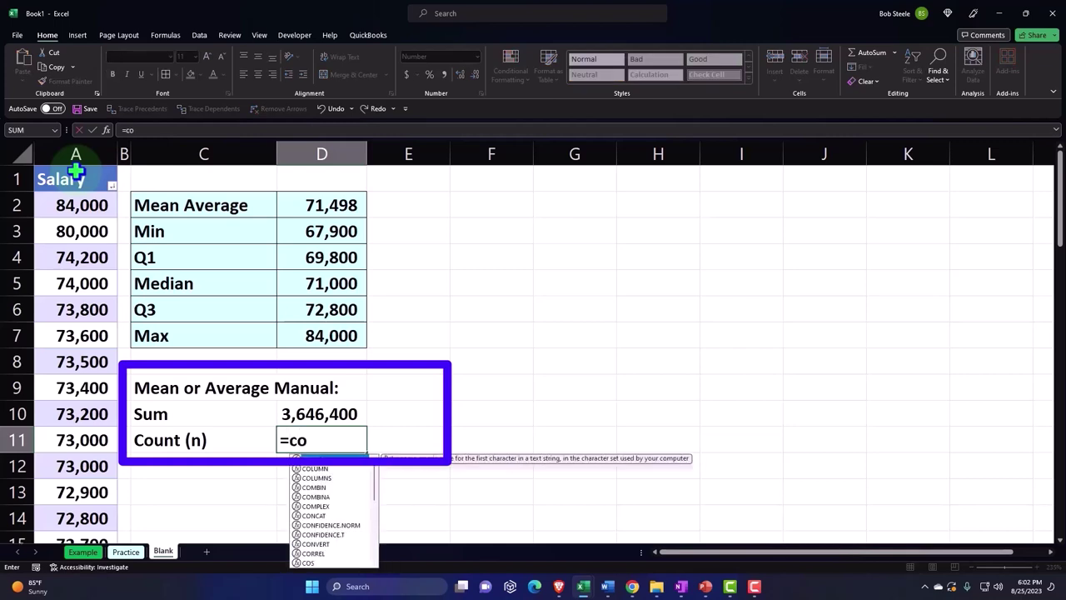
{"action": "type", "text": "unt"}
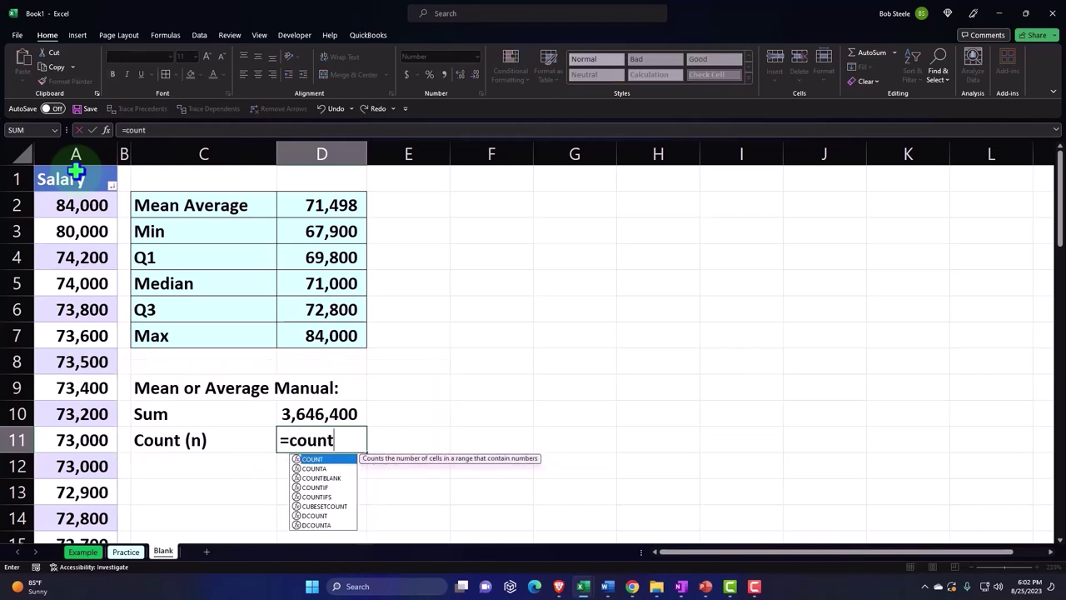
{"action": "type", "text": "("}
{"action": "left_click", "coordinate": [76, 172]}
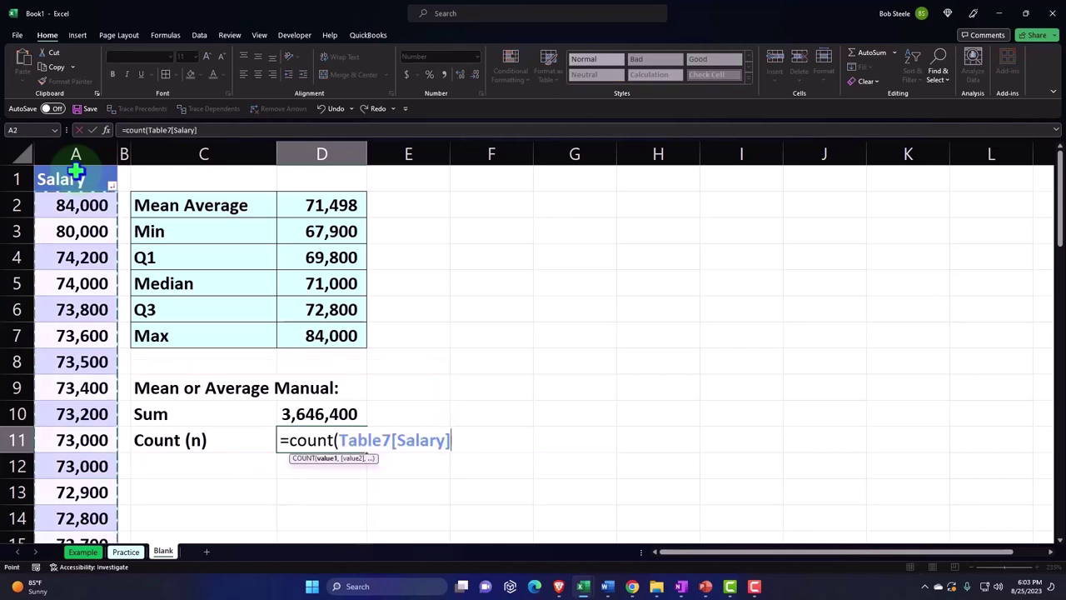
{"action": "key", "text": "Return"}
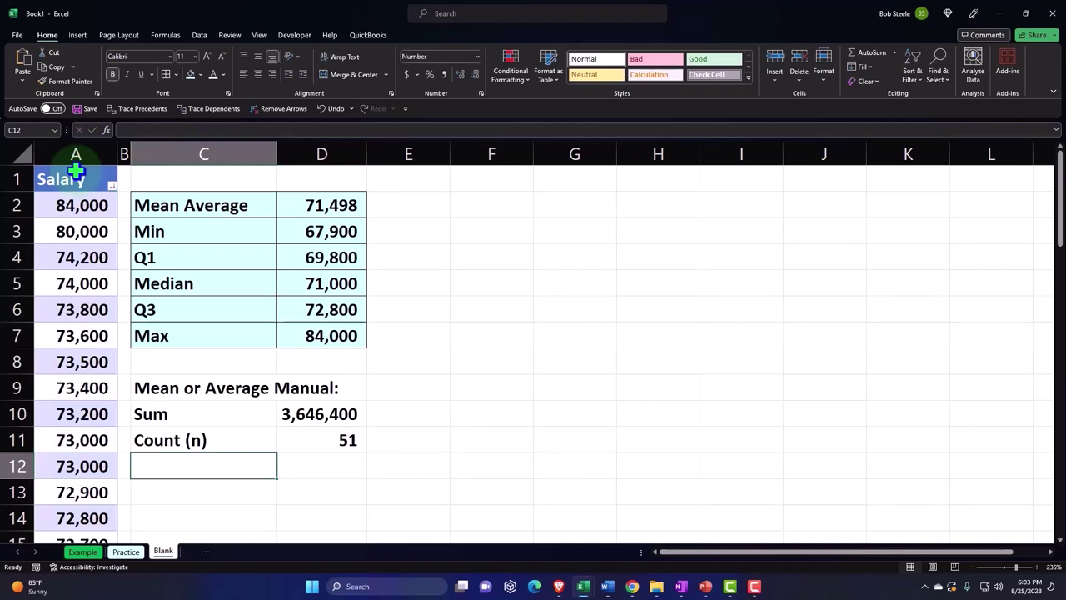
{"action": "key", "text": "alt"}
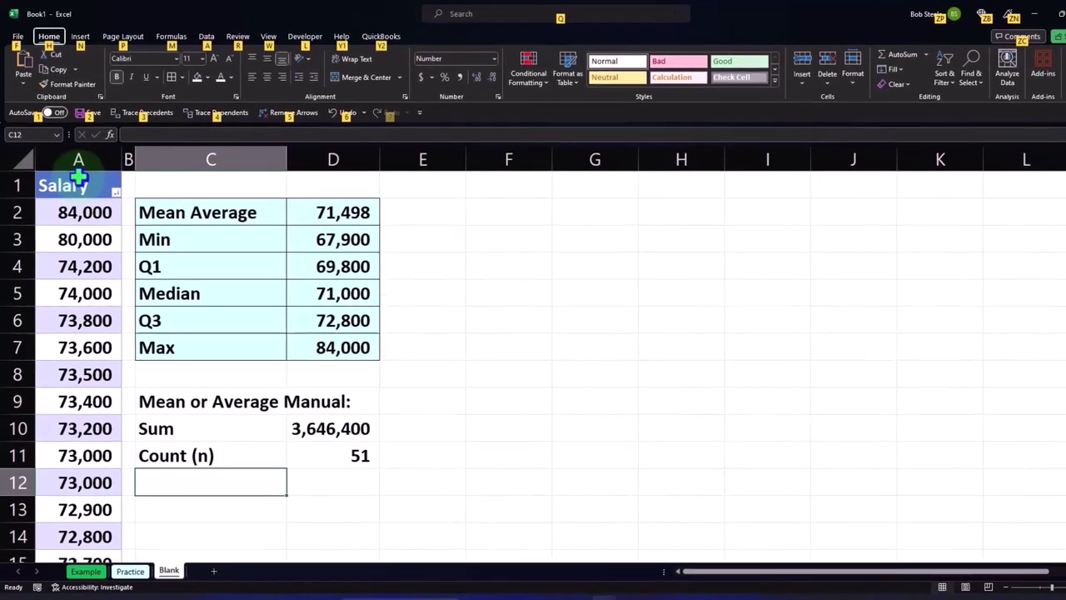
{"action": "left_click", "coordinate": [369, 368]}
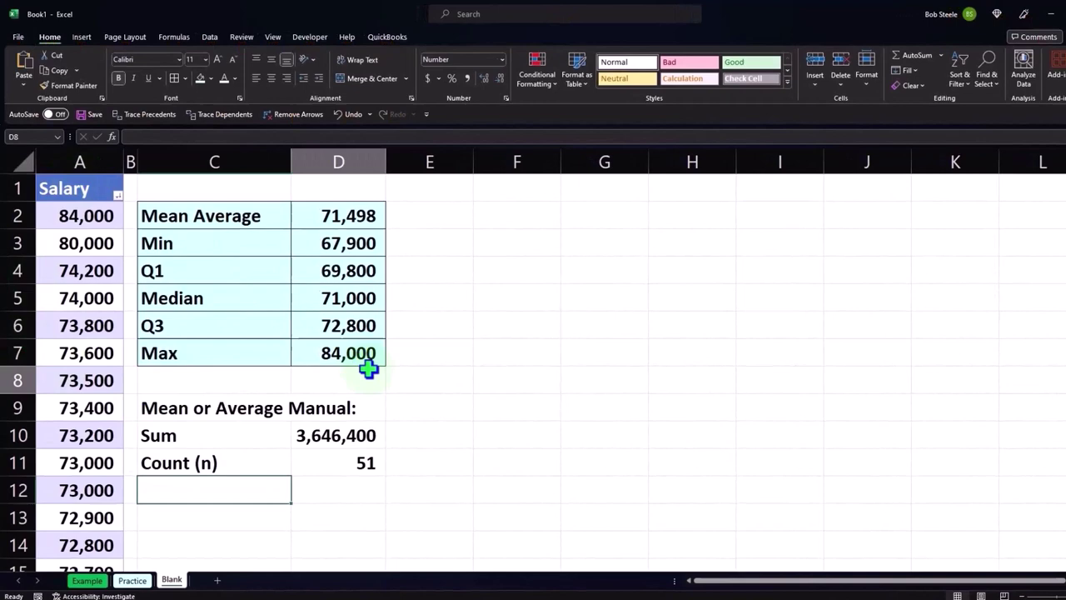
Add a '/ Mean' row in C12:D12 with =D10/D11, giving 71,498
{"action": "left_click", "coordinate": [230, 496]}
{"action": "type", "text": "'/"}
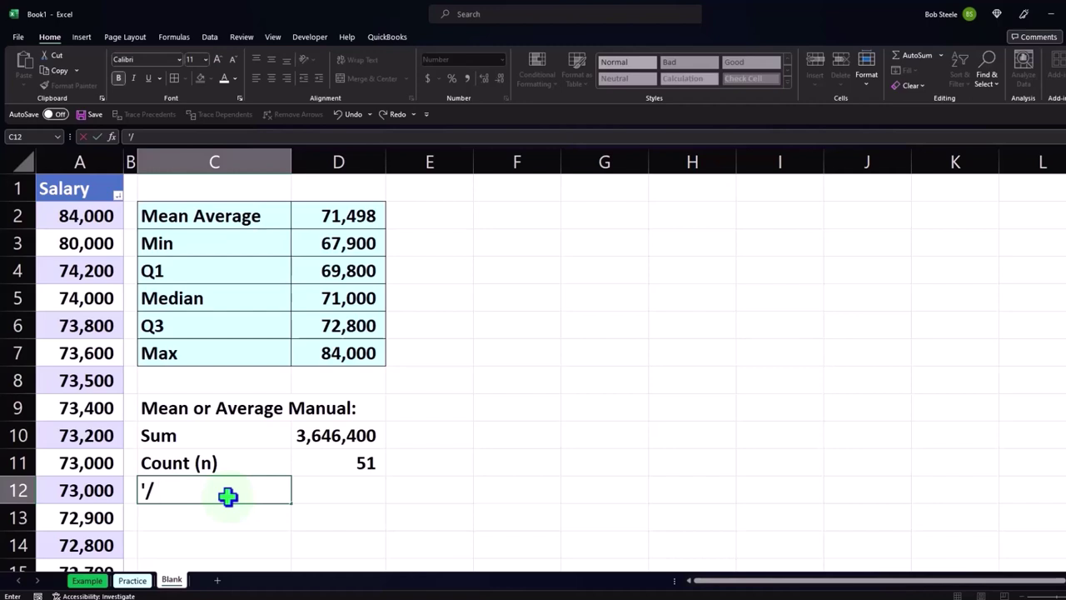
{"action": "type", "text": " Mean"}
{"action": "key", "text": "Tab"}
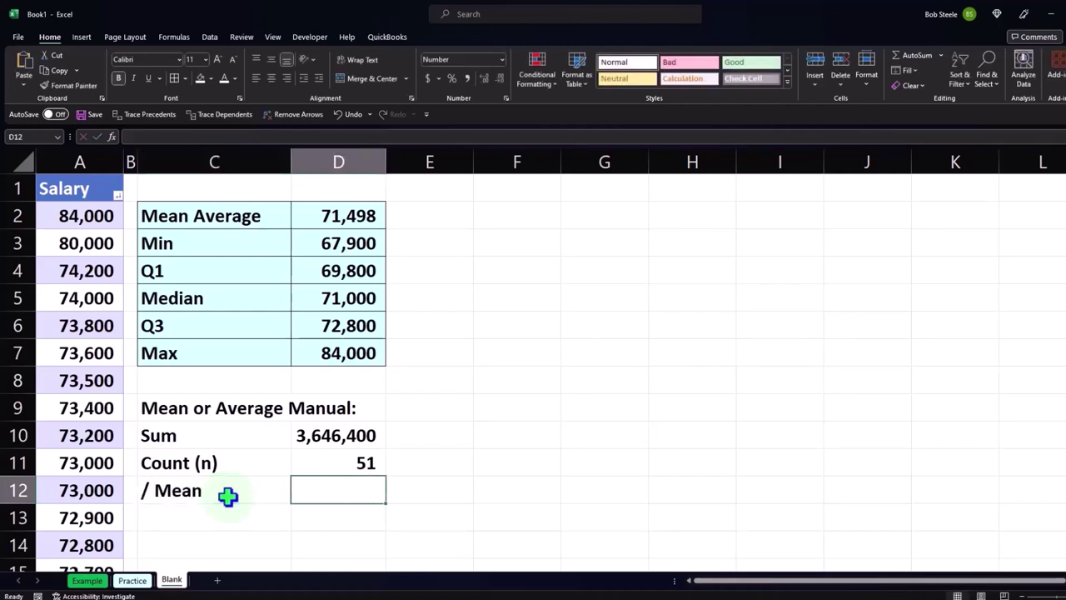
{"action": "type", "text": "="}
{"action": "key", "text": "Up"}
{"action": "key", "text": "Up"}
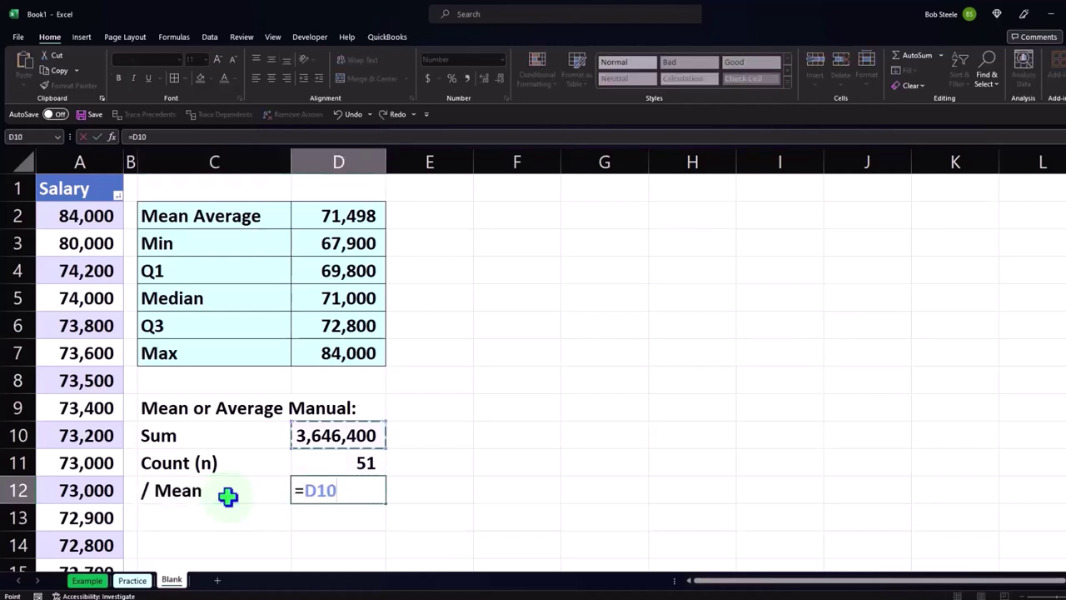
{"action": "type", "text": "/"}
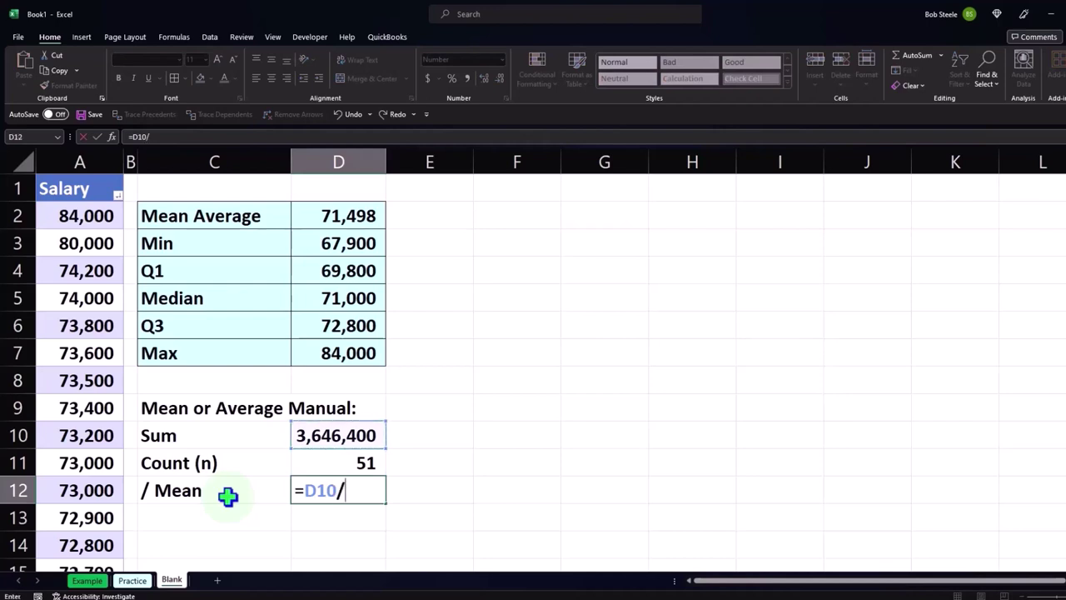
{"action": "key", "text": "Up"}
{"action": "key", "text": "Return"}
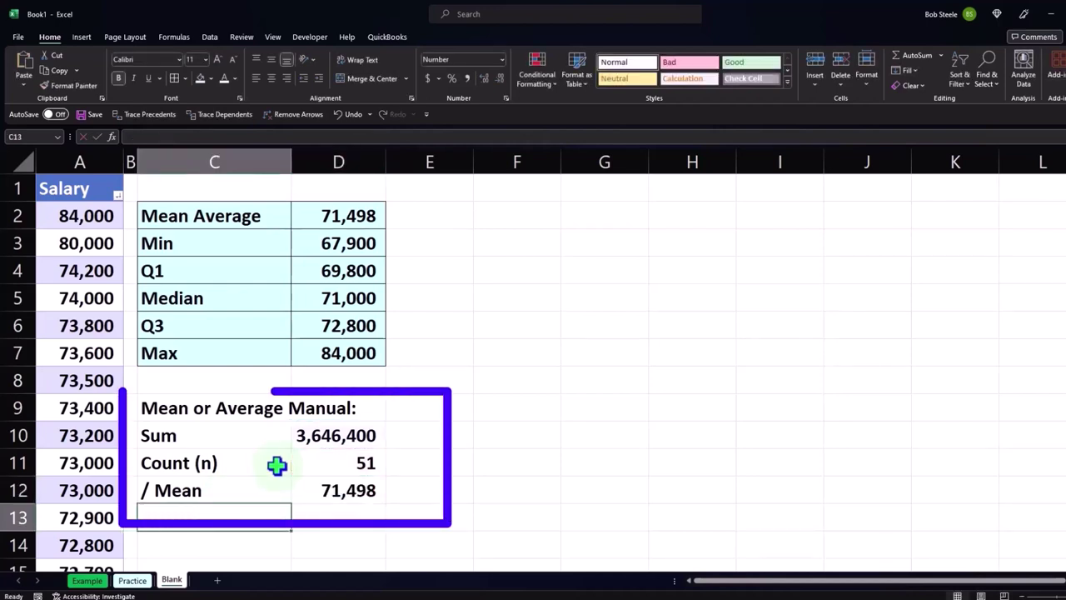
Compare the manual mean with the Mean Average in D2 and check the count formula in D11
{"action": "key", "text": "Right"}
{"action": "key", "text": "Up"}
{"action": "left_click", "coordinate": [333, 214]}
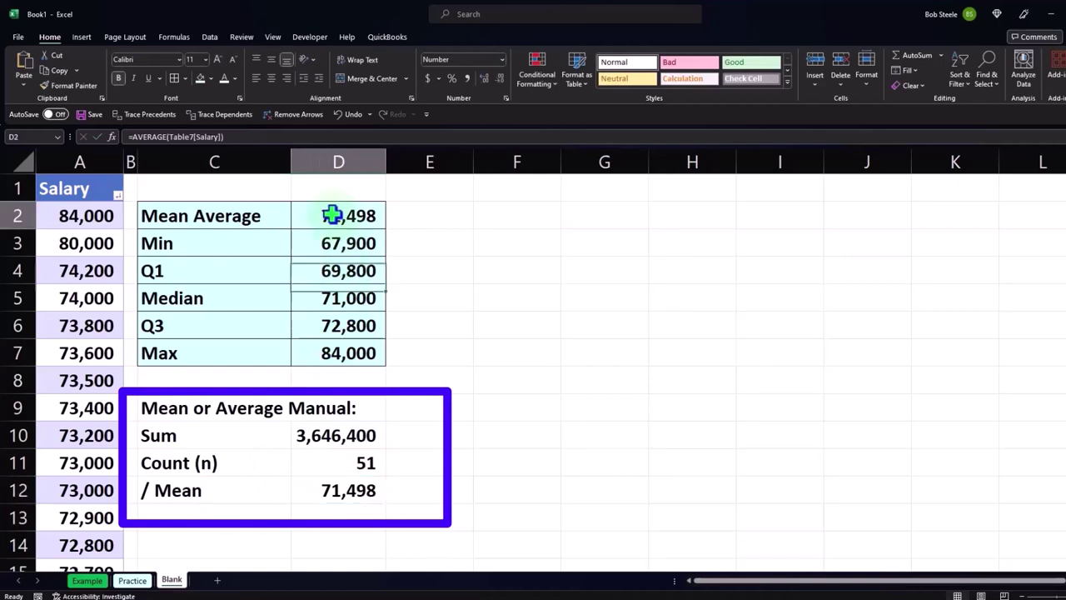
{"action": "left_click", "coordinate": [328, 467]}
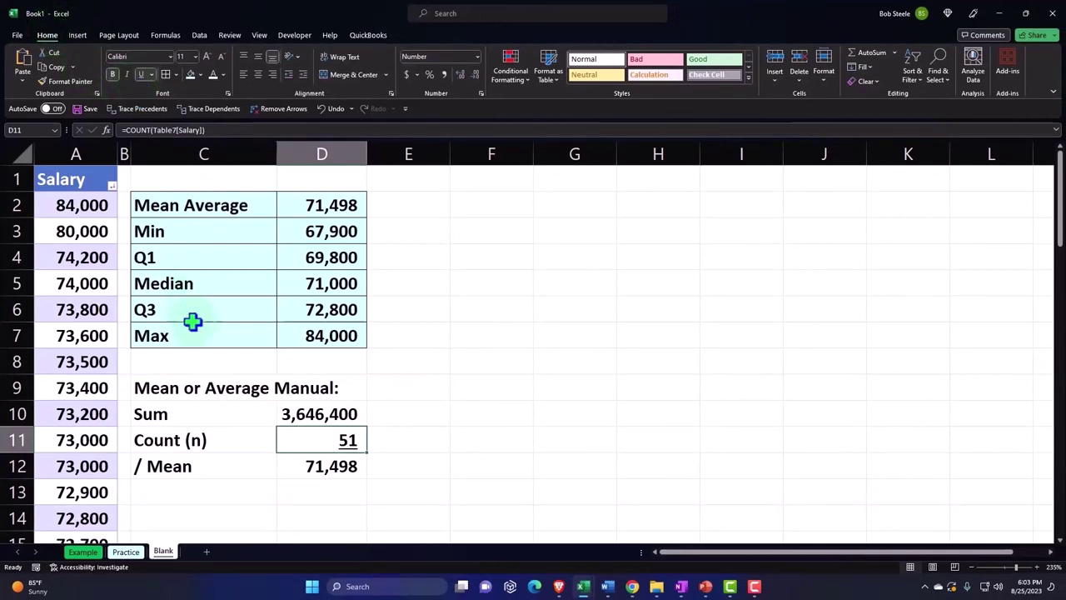
Give the manual mean heading row C9:D9 a black fill with white text
{"action": "left_click_drag", "start_coordinate": [186, 387], "coordinate": [309, 388]}
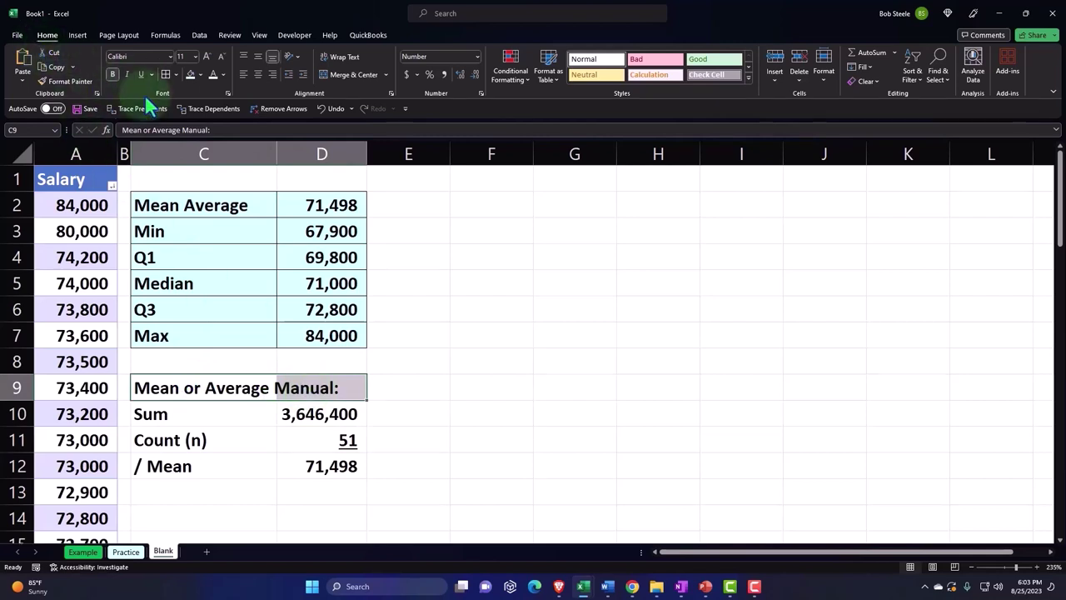
{"action": "left_click", "coordinate": [199, 73]}
{"action": "left_click", "coordinate": [199, 102]}
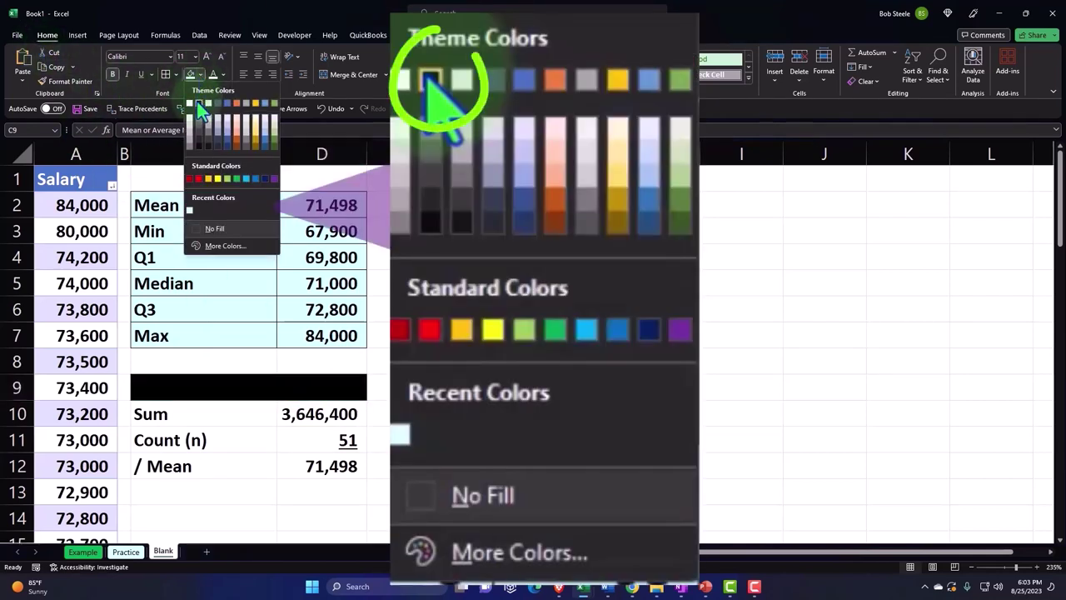
{"action": "left_click", "coordinate": [213, 74]}
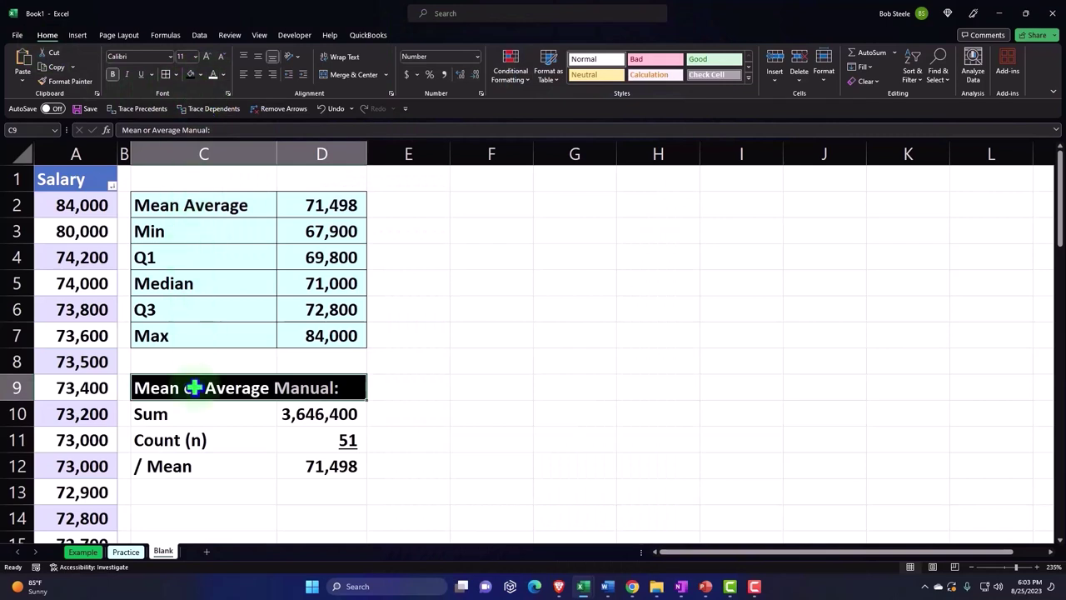
Fill the Sum, Count and Mean cells C10:D12 light blue like the summary block
{"action": "left_click_drag", "start_coordinate": [193, 418], "coordinate": [298, 462]}
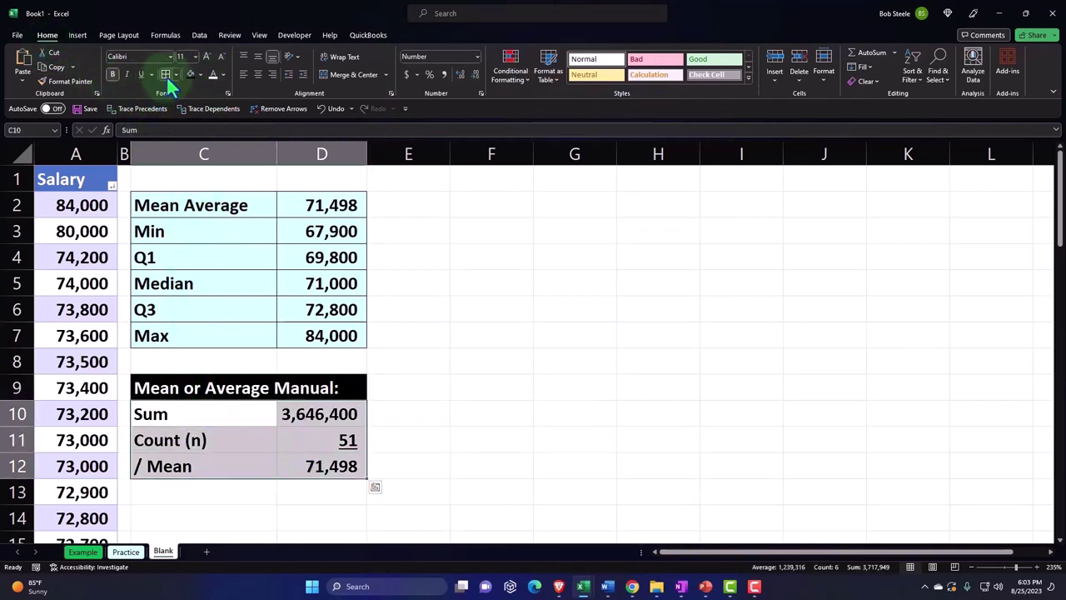
{"action": "left_click", "coordinate": [200, 75]}
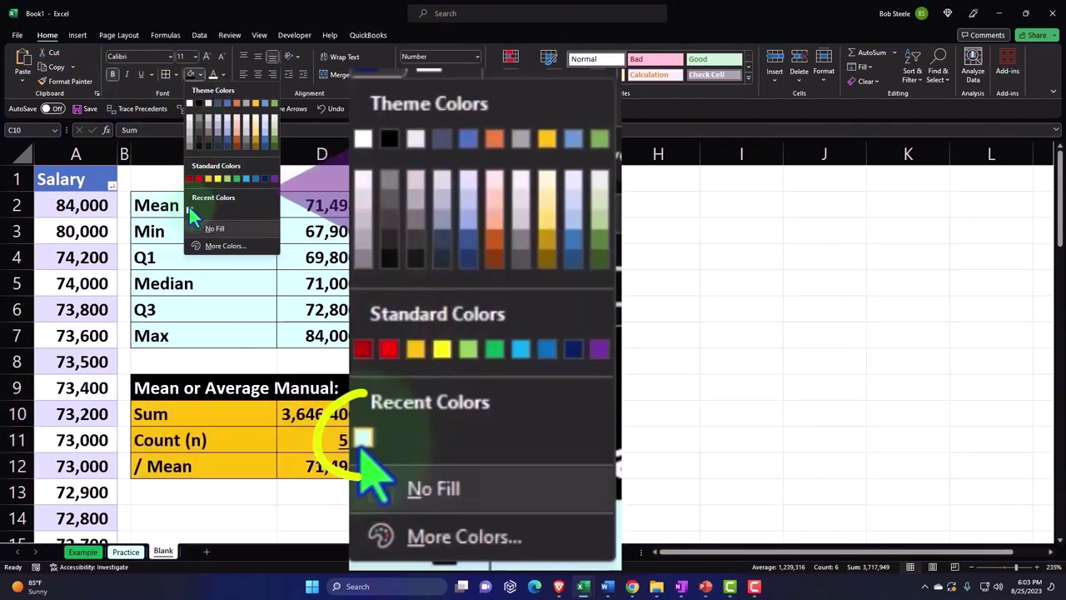
{"action": "left_click", "coordinate": [189, 210]}
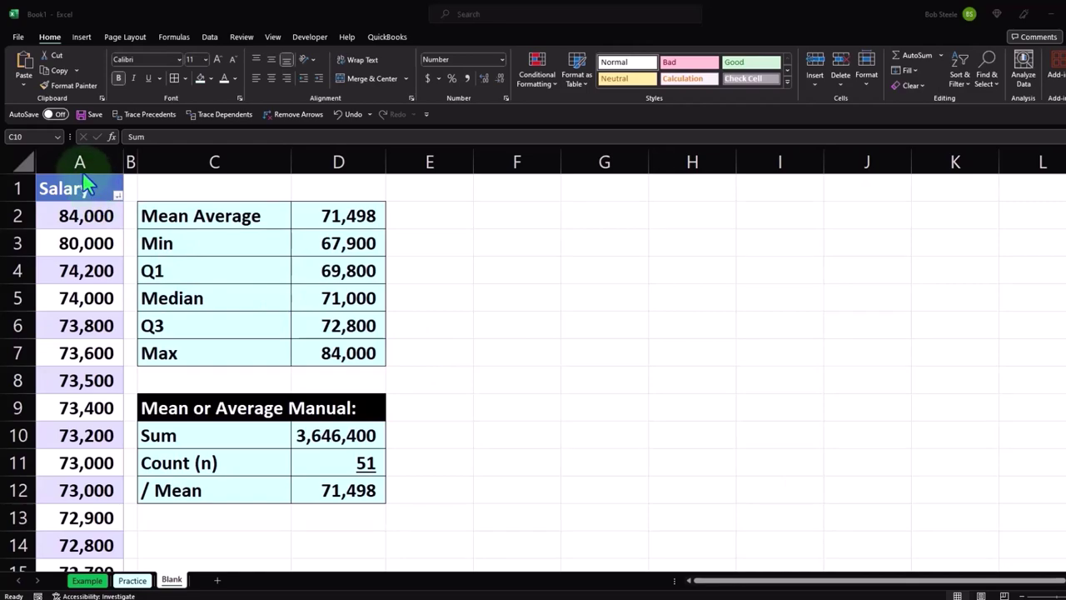
{"action": "left_click", "coordinate": [80, 164]}
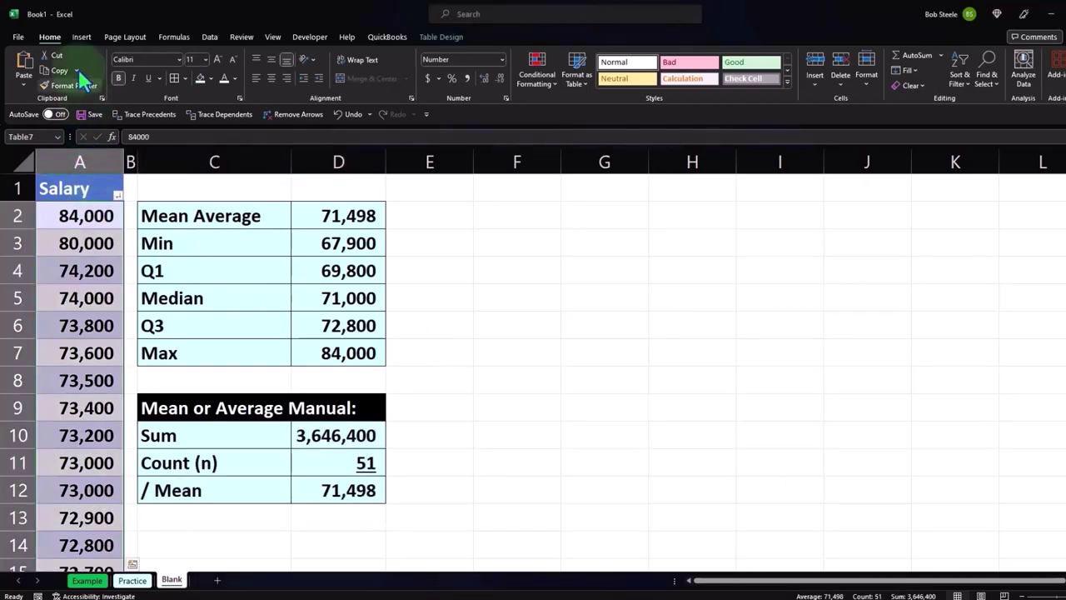
Insert a histogram of the Salary table values and delete its chart title
{"action": "left_click", "coordinate": [79, 42]}
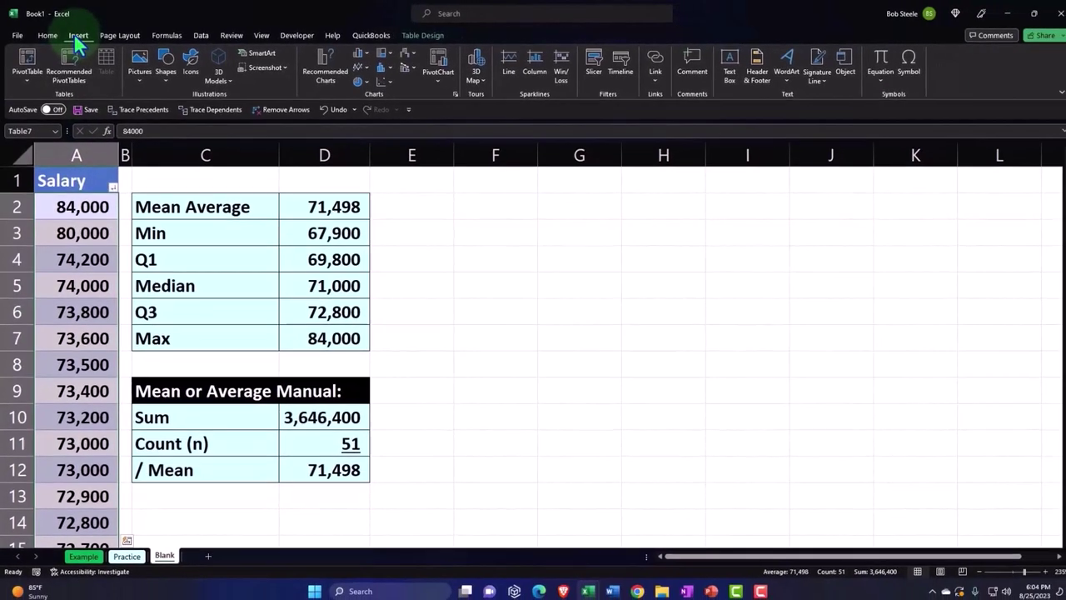
{"action": "left_click", "coordinate": [75, 160]}
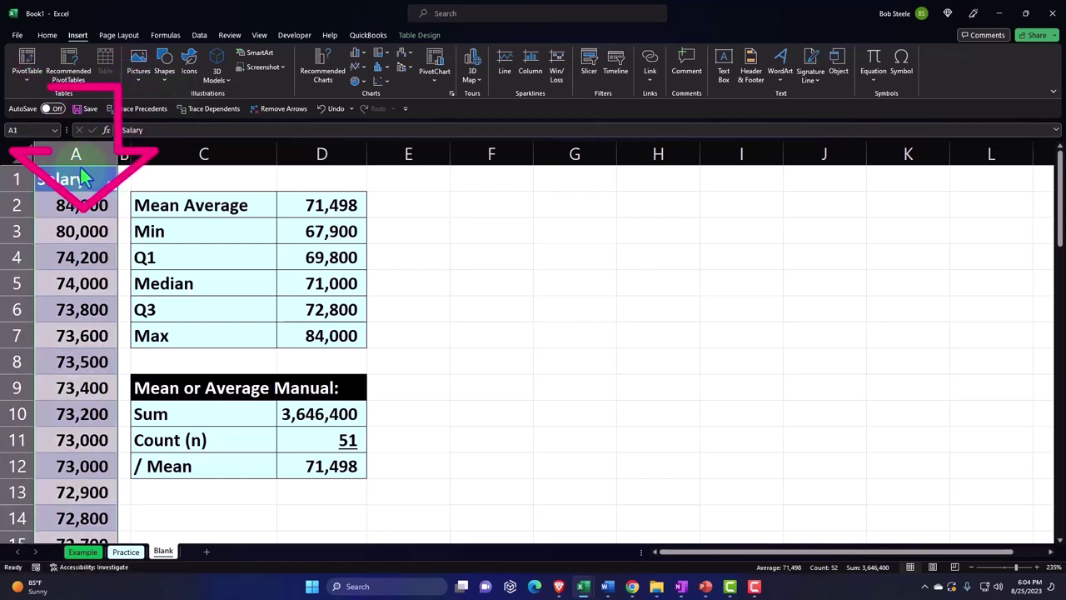
{"action": "left_click", "coordinate": [76, 163]}
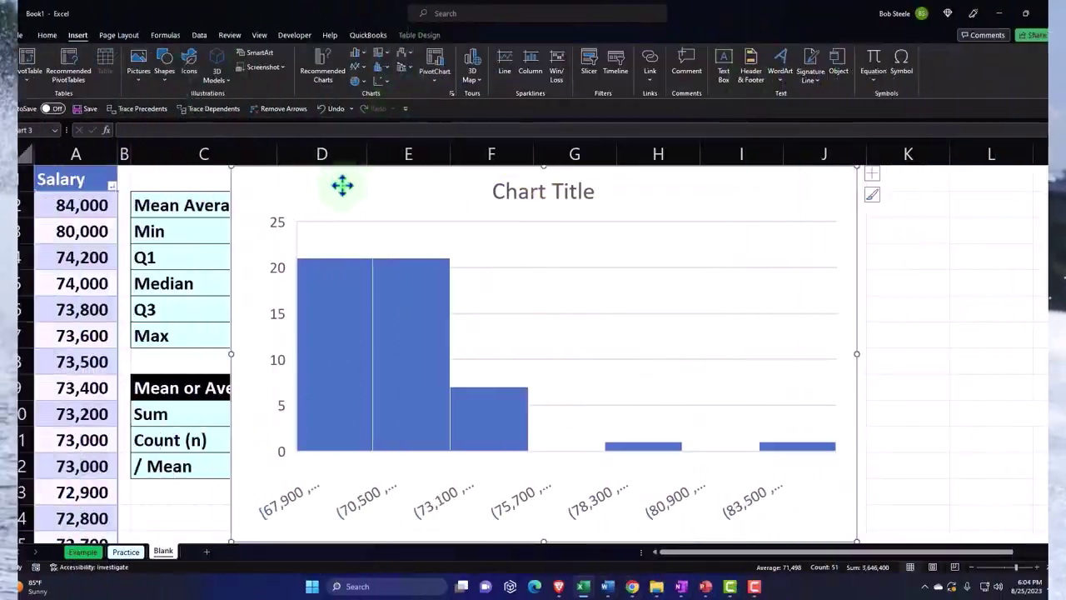
{"action": "left_click", "coordinate": [458, 184]}
{"action": "left_click", "coordinate": [654, 197]}
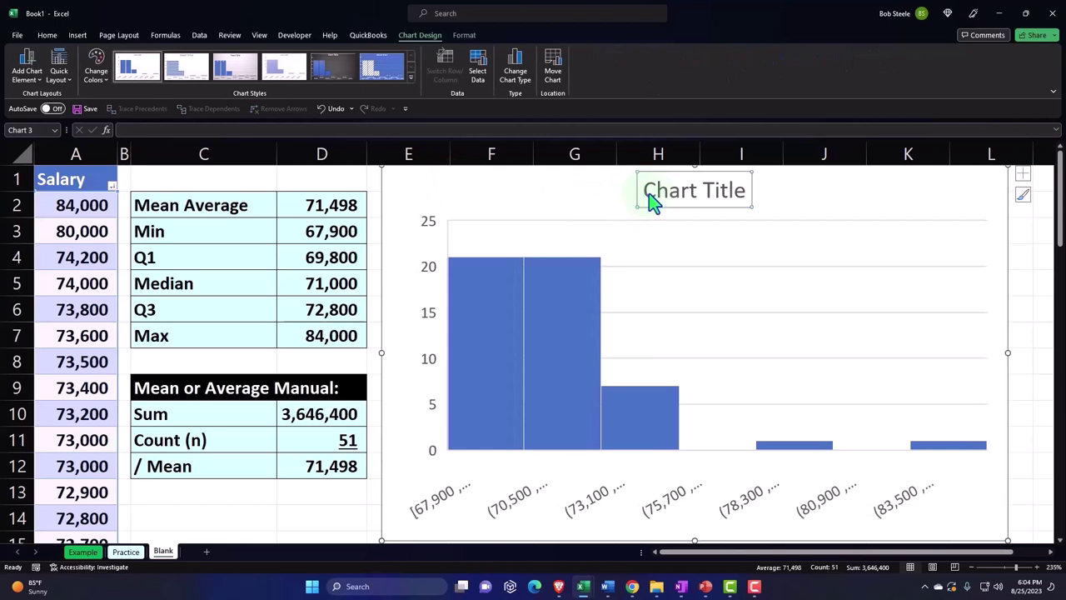
{"action": "key", "text": "Delete"}
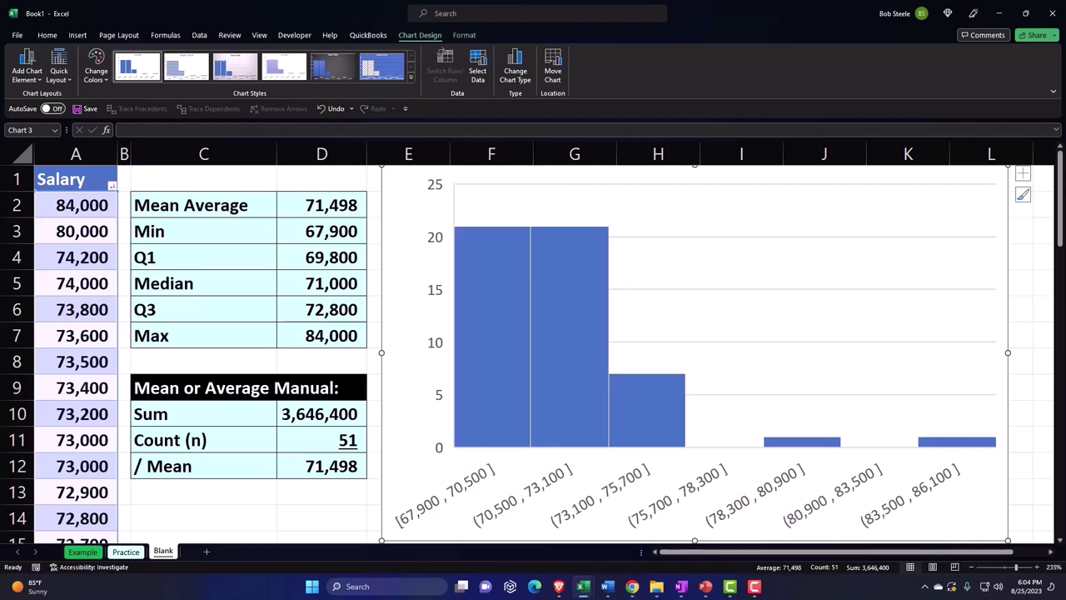
{"action": "key", "text": "Escape"}
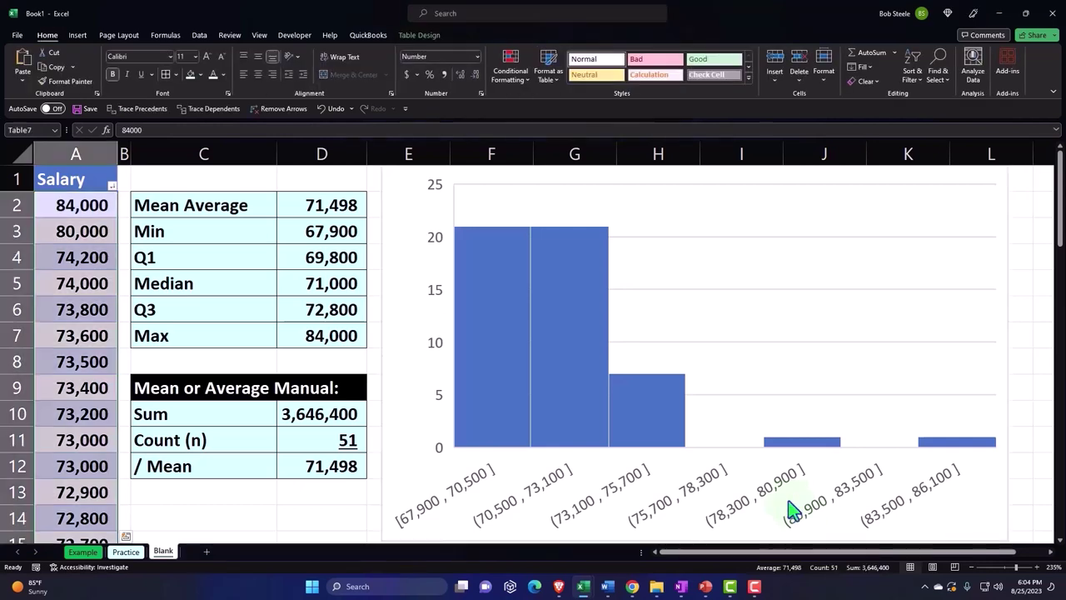
Set the histogram's bin axis to 11 bins, spanning [67,900, 69,364] to [82,536, 84,000]
{"action": "left_click", "coordinate": [795, 508]}
{"action": "left_click", "coordinate": [721, 496]}
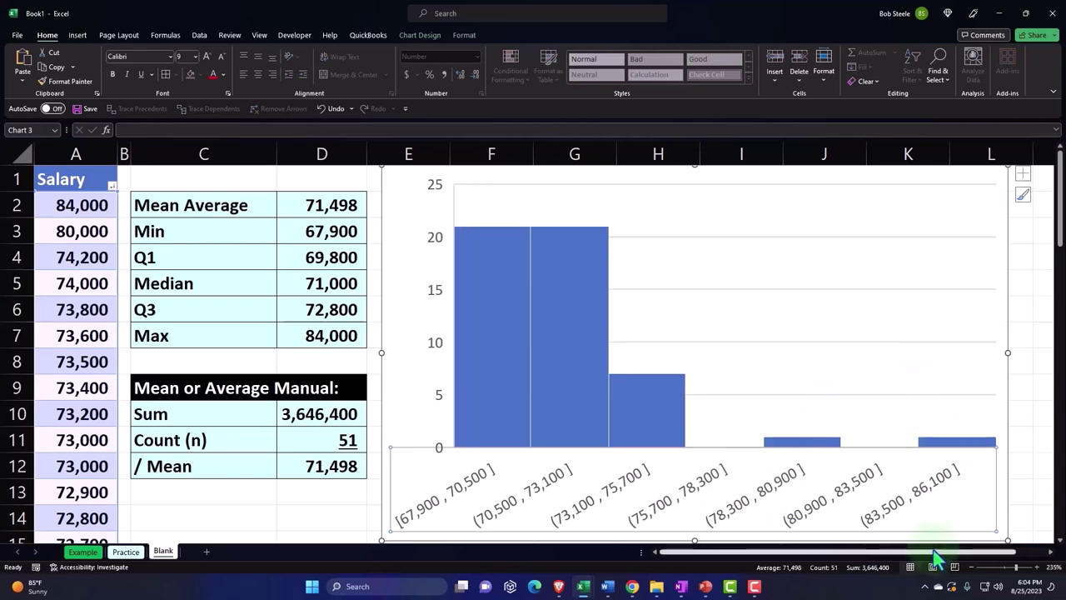
{"action": "scroll", "coordinate": [937, 551], "scroll_direction": "right", "scroll_amount": 1}
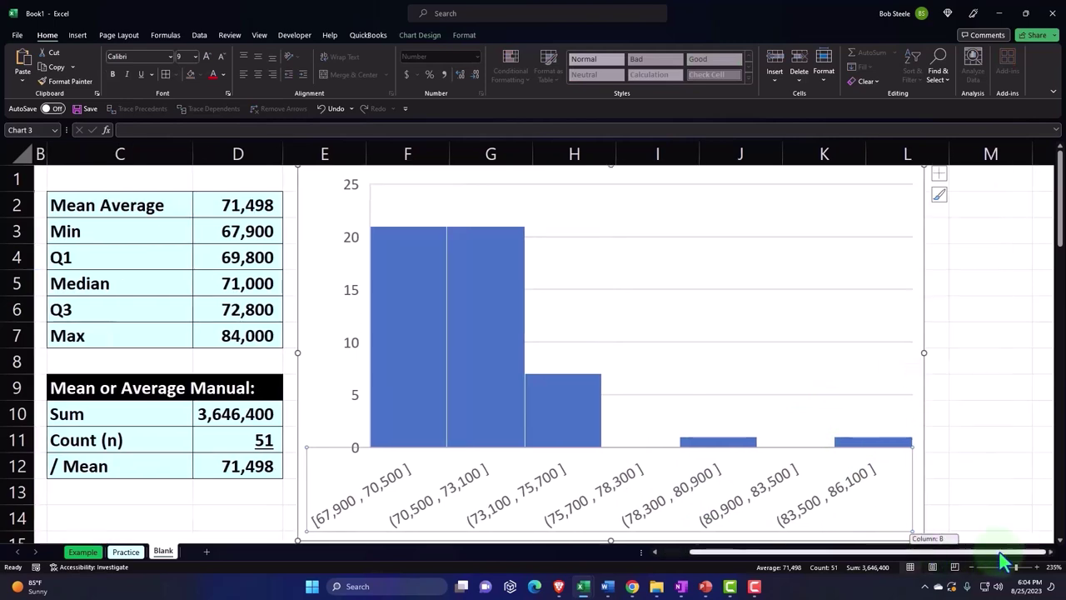
{"action": "double_click", "coordinate": [841, 487]}
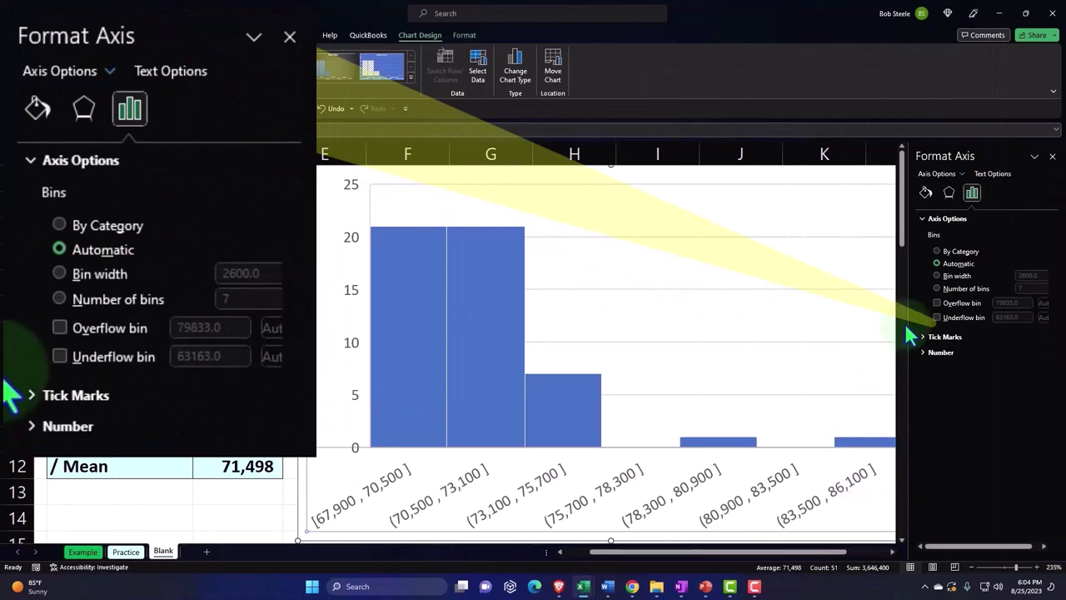
{"action": "left_click", "coordinate": [937, 289]}
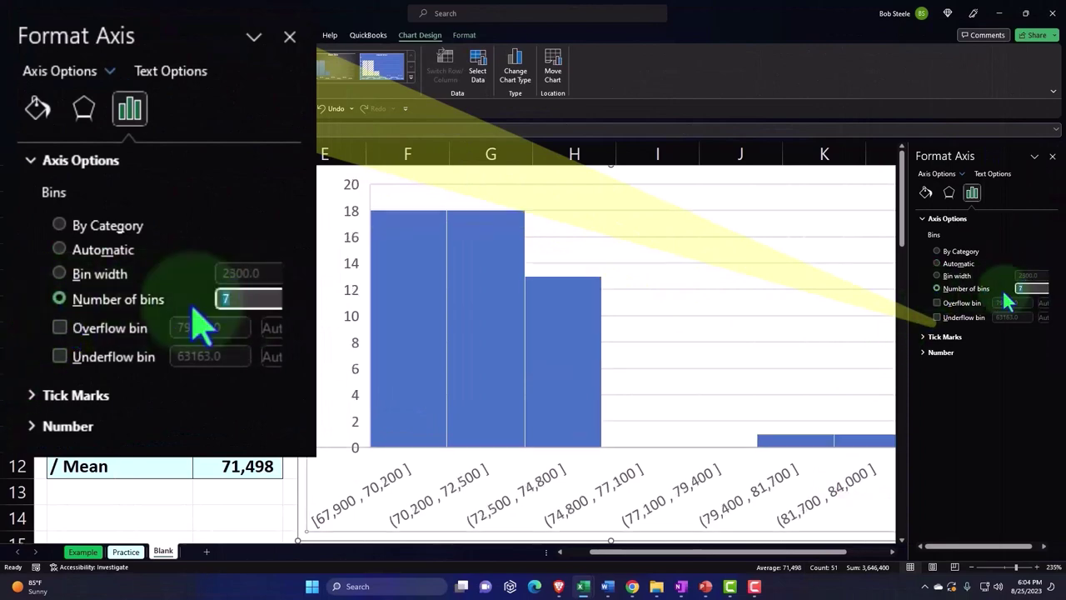
{"action": "left_click", "coordinate": [1032, 288]}
{"action": "type", "text": "11"}
{"action": "key", "text": "Tab"}
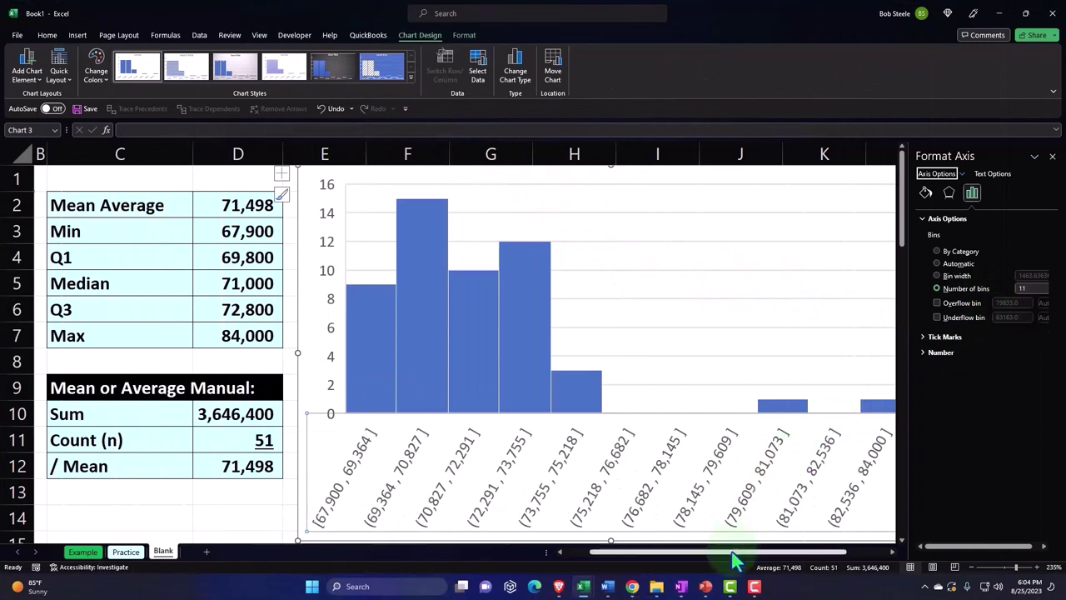
{"action": "left_click_drag", "start_coordinate": [733, 560], "coordinate": [762, 565]}
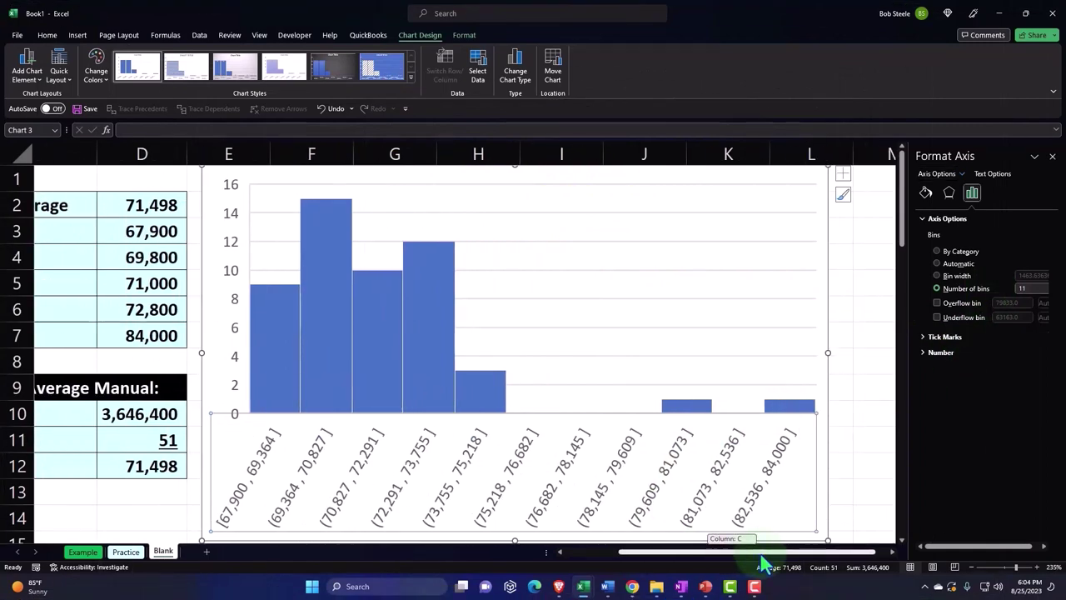
{"action": "left_click", "coordinate": [1052, 158]}
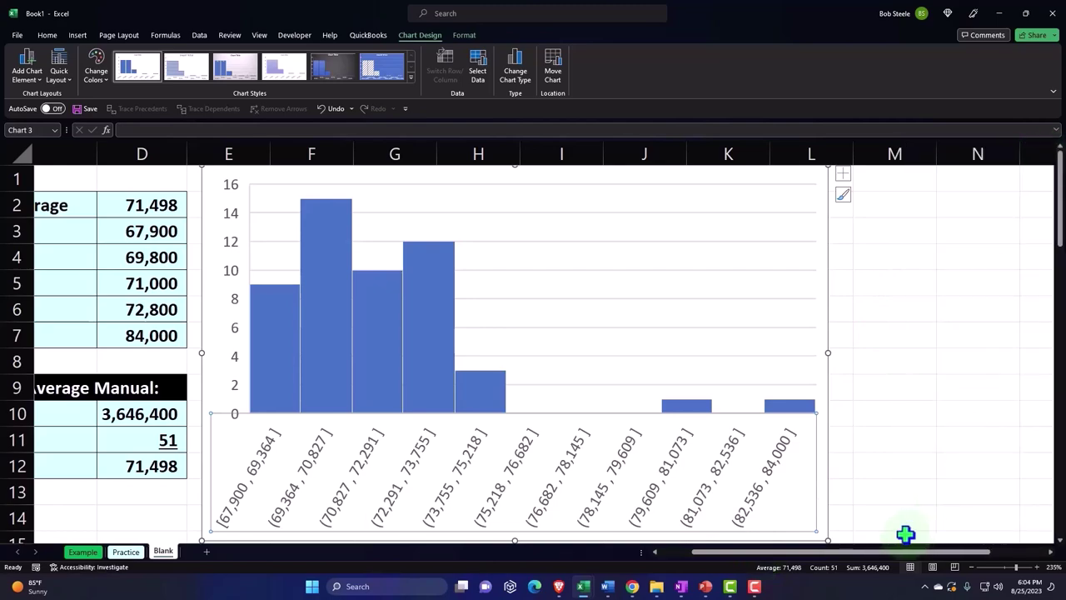
{"action": "left_click_drag", "start_coordinate": [851, 560], "coordinate": [843, 558]}
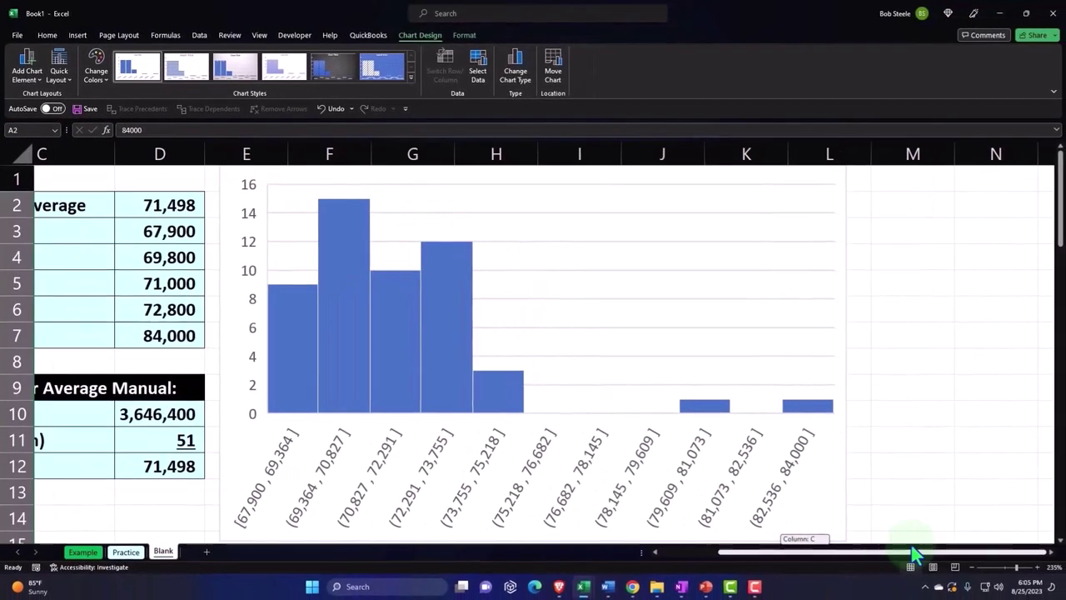
{"action": "left_click", "coordinate": [933, 316]}
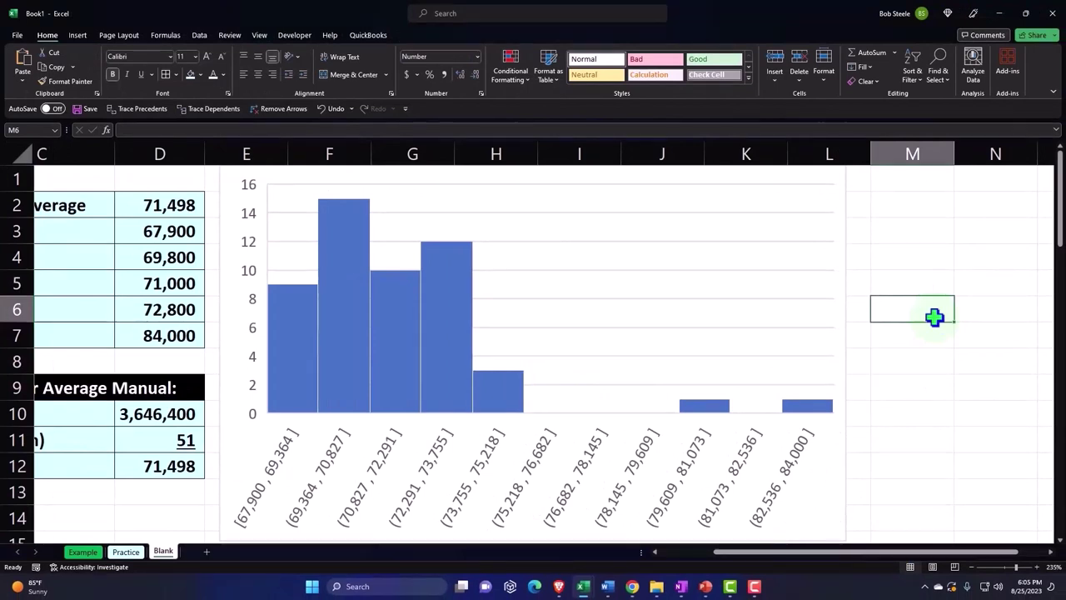
{"action": "scroll", "coordinate": [934, 316], "scroll_direction": "right", "scroll_amount": 1}
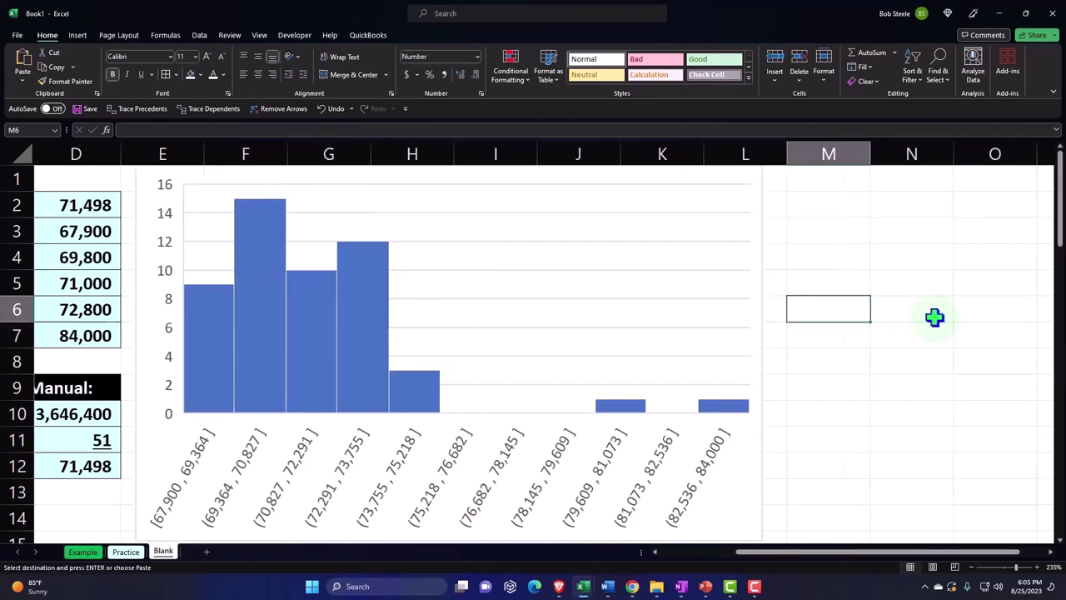
{"action": "left_click", "coordinate": [905, 212]}
{"action": "left_click", "coordinate": [836, 173]}
{"action": "key", "text": "ctrl+c"}
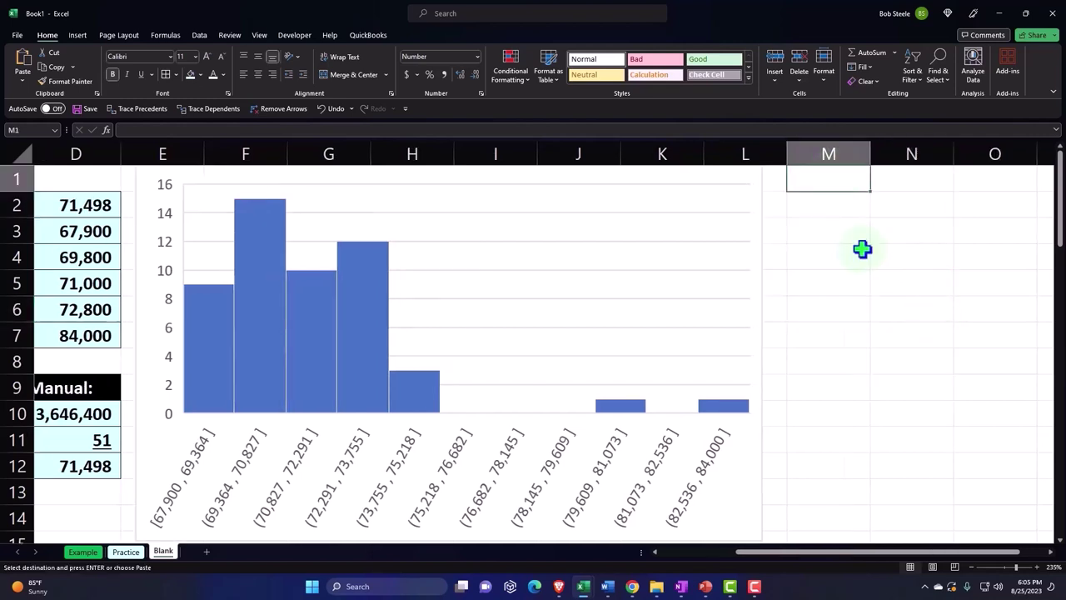
{"action": "key", "text": "Right"}
{"action": "key", "text": "Right"}
{"action": "key", "text": "Right"}
{"action": "key", "text": "Right"}
{"action": "key", "text": "Right"}
Copy the Salary column A and paste it into column M beside the histogram
{"action": "key", "text": "Left"}
{"action": "key", "text": "Left"}
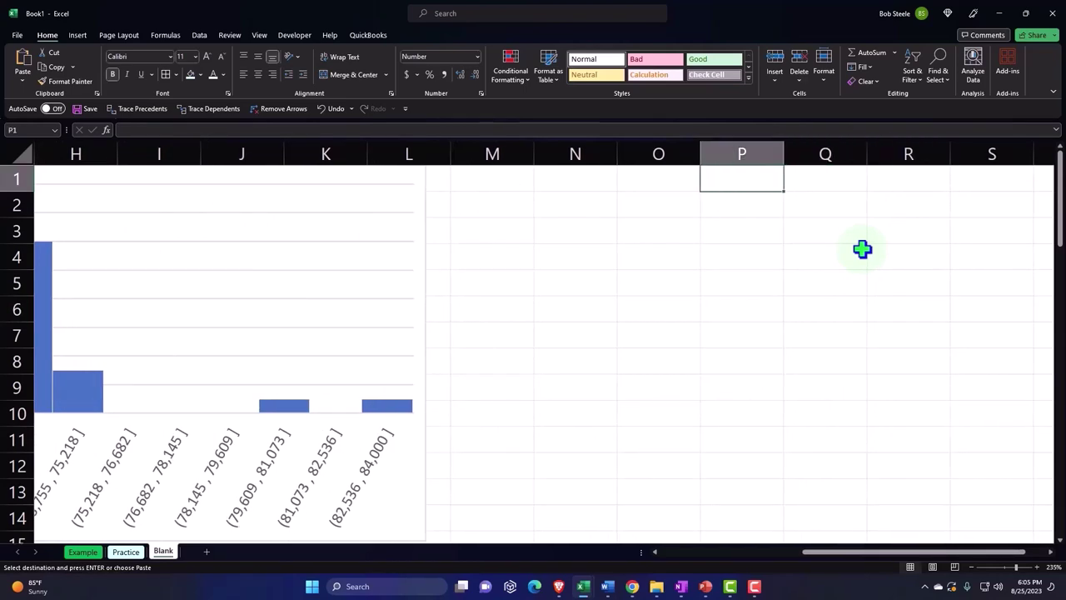
{"action": "key", "text": "Left"}
{"action": "key", "text": "ctrl+Home"}
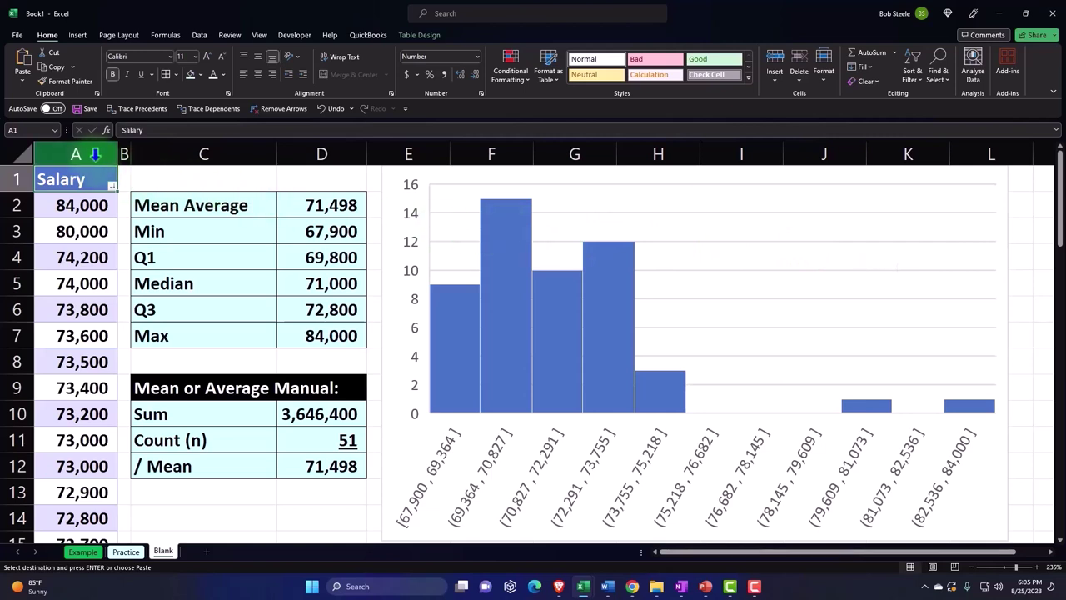
{"action": "left_click", "coordinate": [87, 150]}
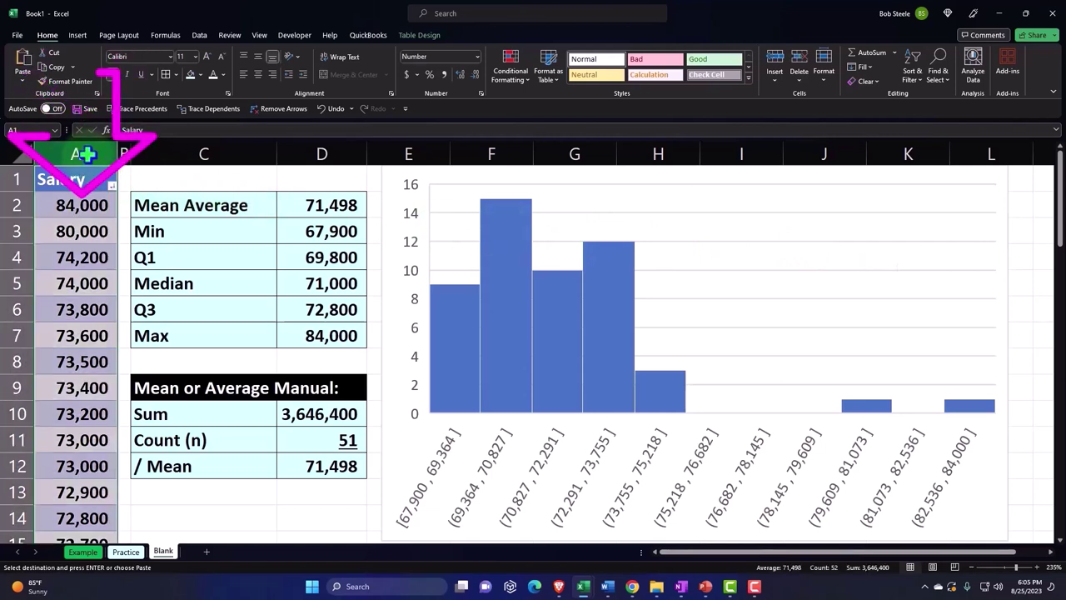
{"action": "right_click", "coordinate": [76, 227]}
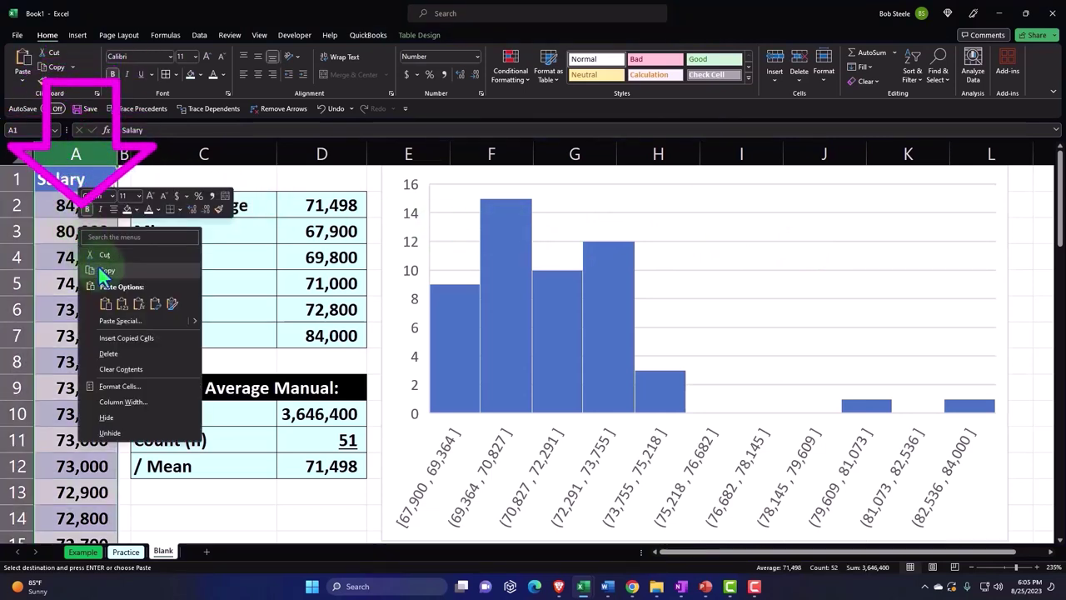
{"action": "left_click", "coordinate": [96, 265]}
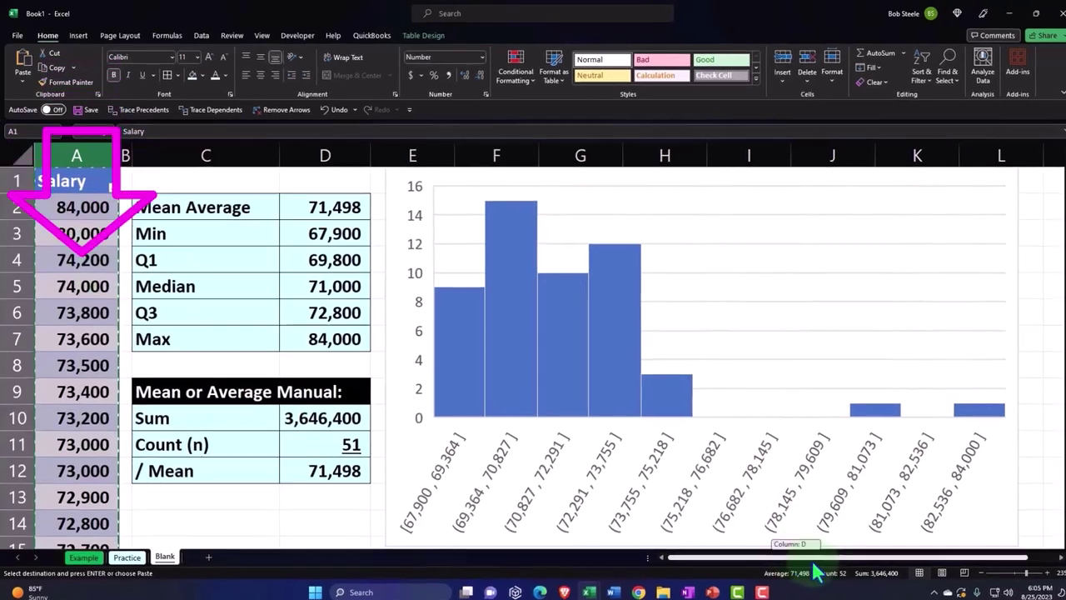
{"action": "scroll", "coordinate": [803, 552], "scroll_direction": "right", "scroll_amount": 1}
{"action": "left_click", "coordinate": [1054, 164]}
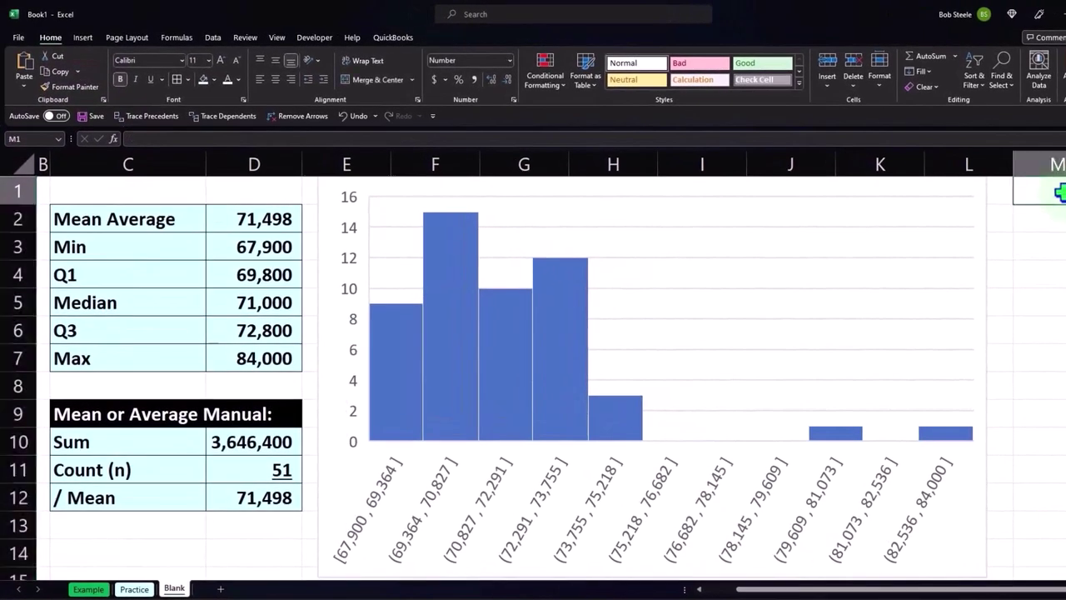
{"action": "right_click", "coordinate": [1055, 164]}
{"action": "left_click", "coordinate": [962, 275]}
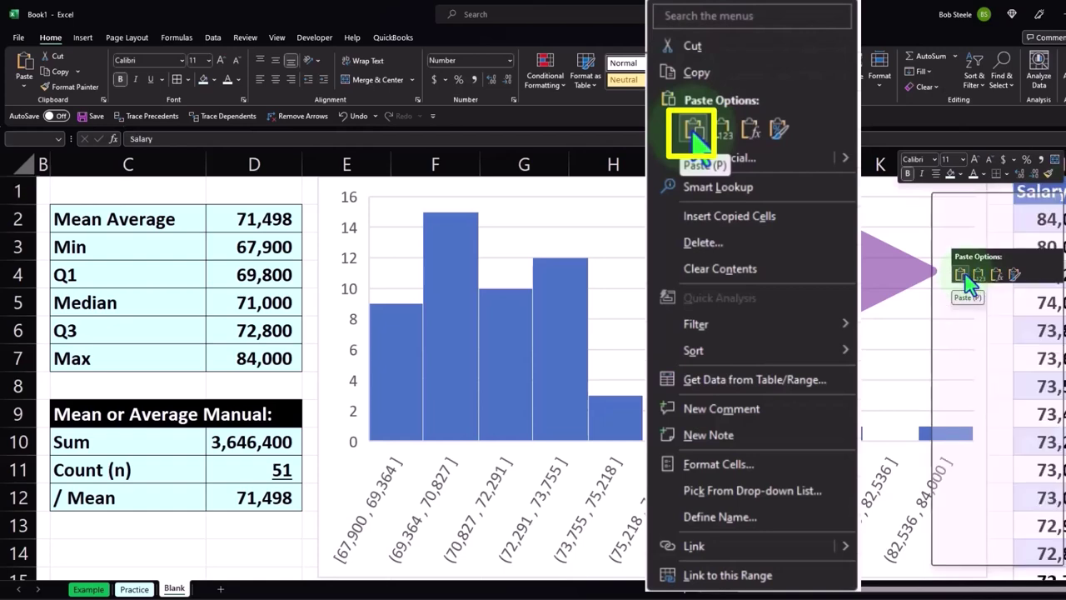
{"action": "left_click", "coordinate": [1034, 248]}
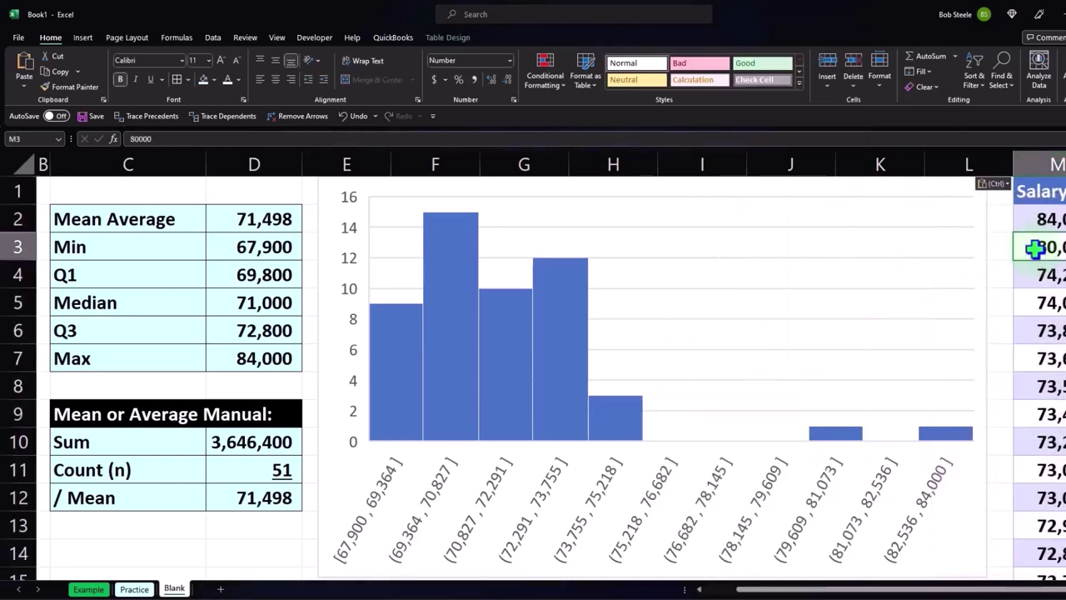
{"action": "key", "text": "Right"}
{"action": "key", "text": "Right"}
{"action": "key", "text": "Right"}
{"action": "key", "text": "Right"}
{"action": "key", "text": "Right"}
{"action": "key", "text": "Right"}
{"action": "key", "text": "Right"}
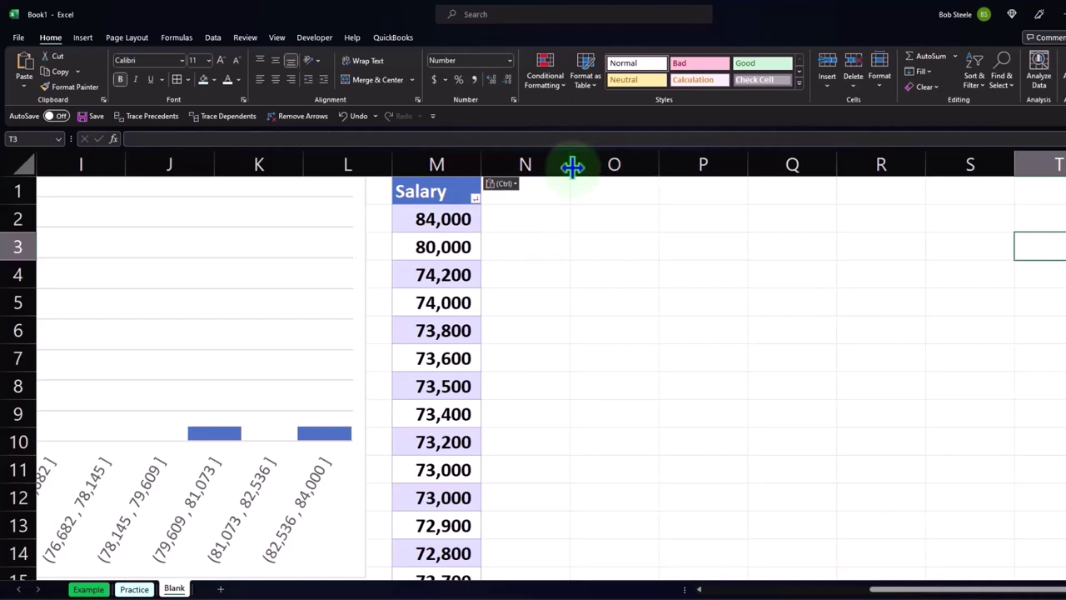
Add an 'Averae Deviation' heading in O1, widen column O, and paste the Σ|xᵢ − u| / n equation
{"action": "left_click_drag", "start_coordinate": [571, 166], "coordinate": [501, 167]}
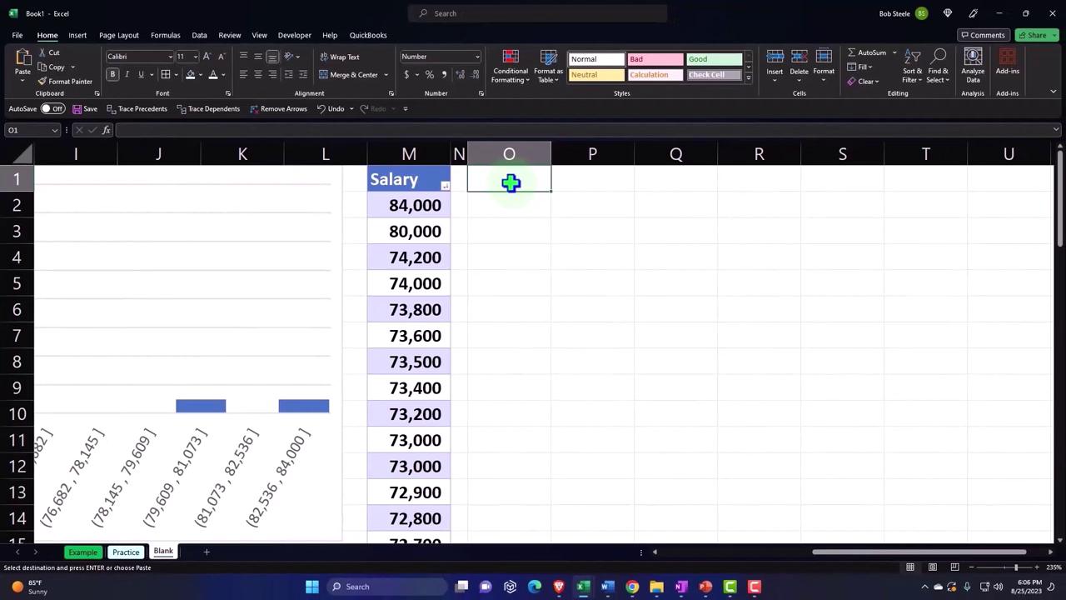
{"action": "type", "text": "Averae Deviation"}
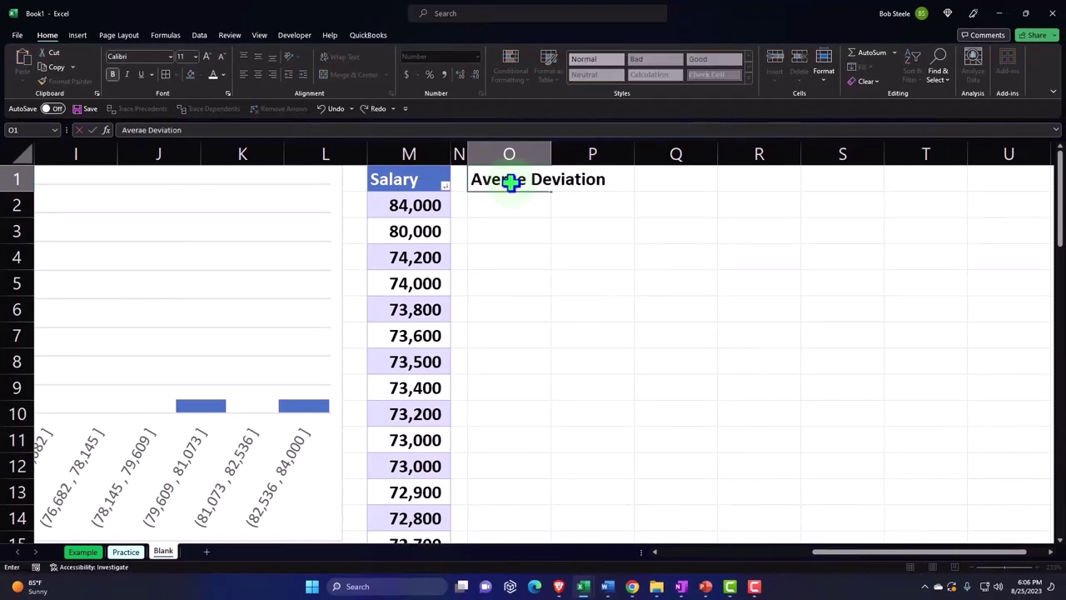
{"action": "key", "text": "Return"}
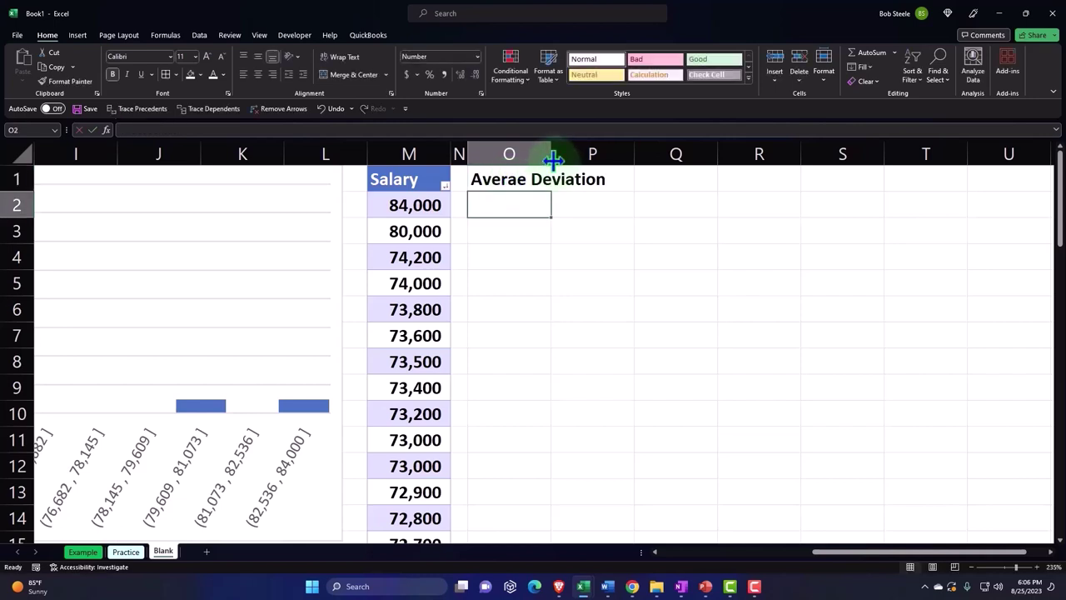
{"action": "left_click_drag", "start_coordinate": [550, 155], "coordinate": [616, 155]}
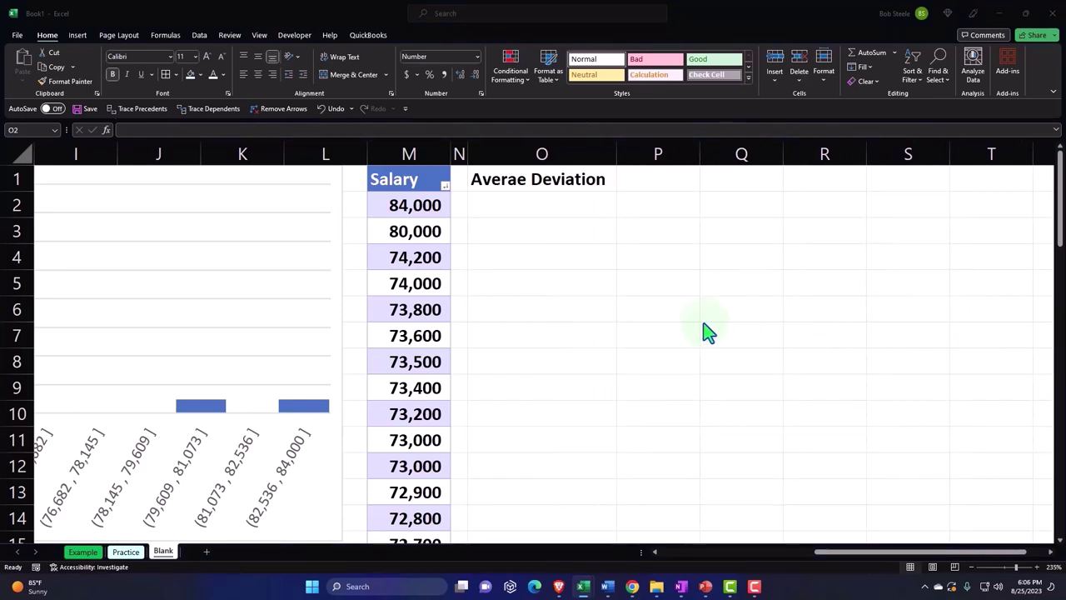
{"action": "key", "text": "ctrl+v"}
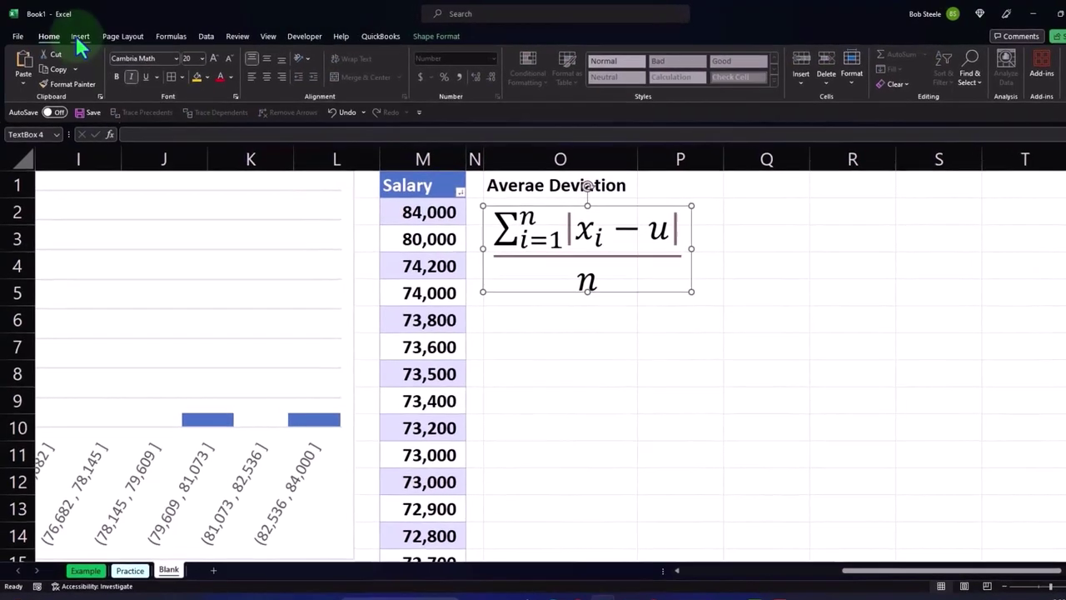
Fill the average-deviation equation box yellow and widen column O to fit it
{"action": "left_click", "coordinate": [79, 35]}
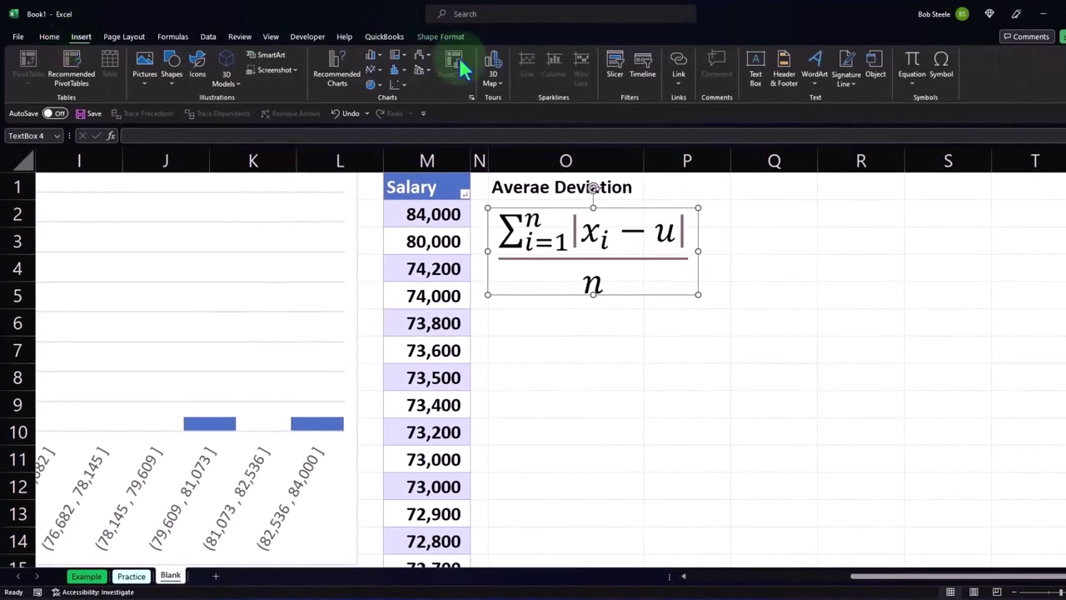
{"action": "left_click", "coordinate": [911, 60]}
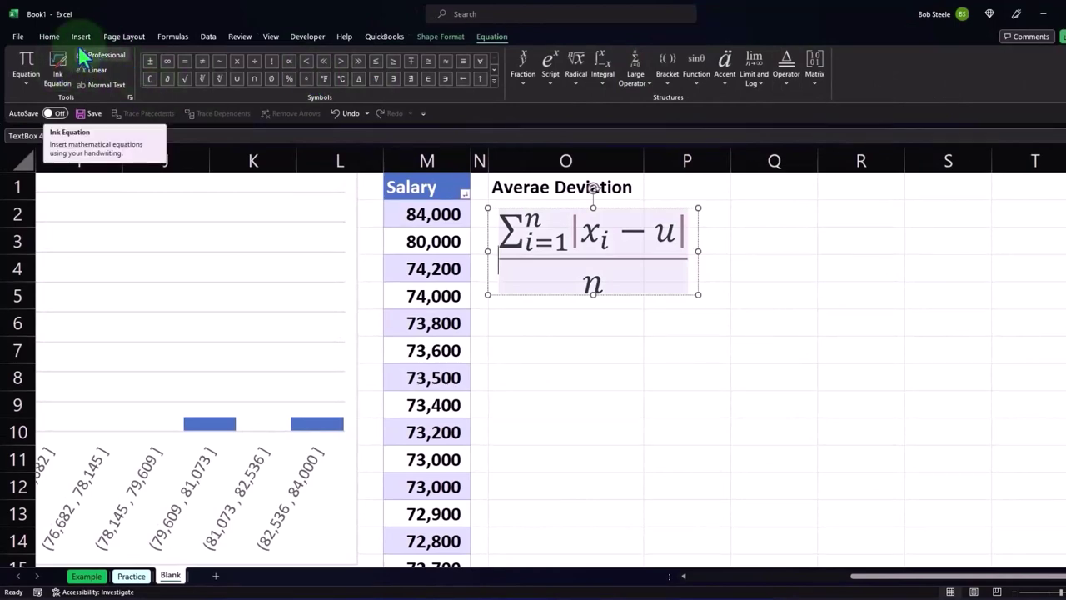
{"action": "left_click", "coordinate": [50, 38]}
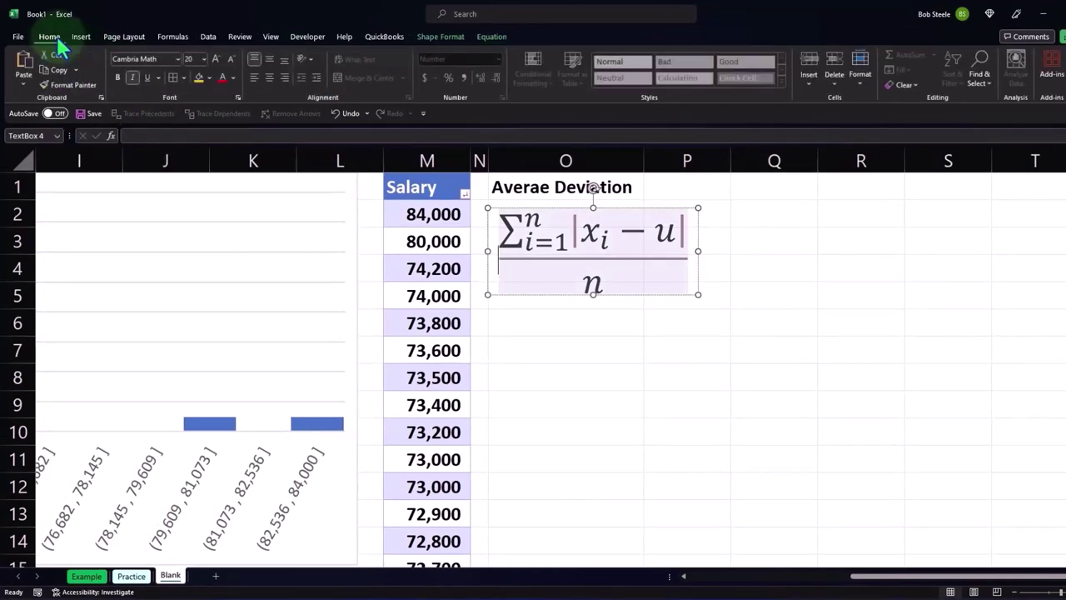
{"action": "left_click", "coordinate": [209, 78]}
{"action": "left_click", "coordinate": [223, 203]}
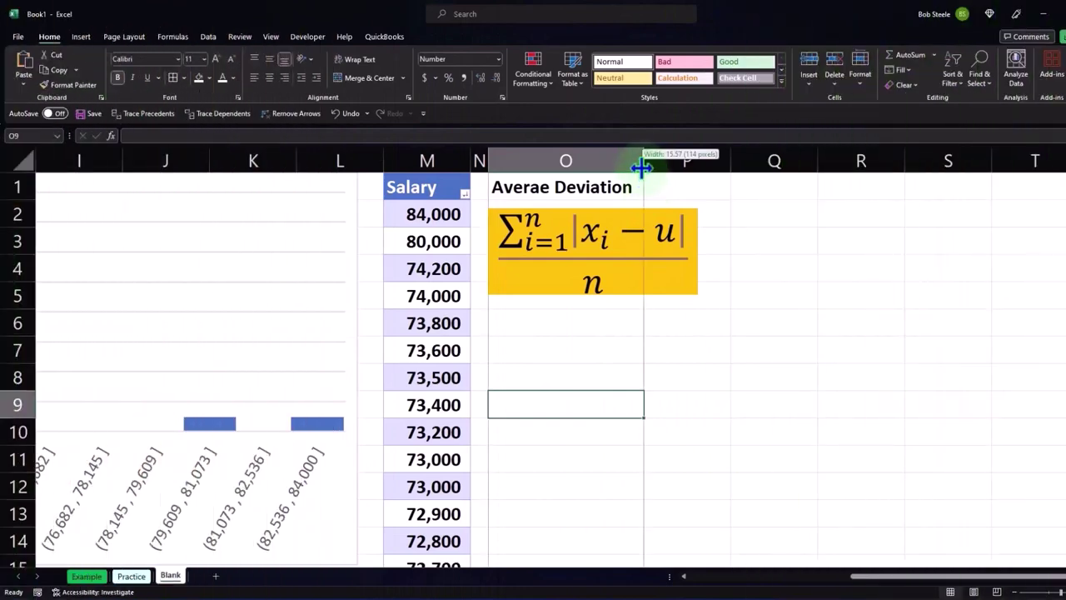
{"action": "left_click_drag", "start_coordinate": [643, 169], "coordinate": [699, 166]}
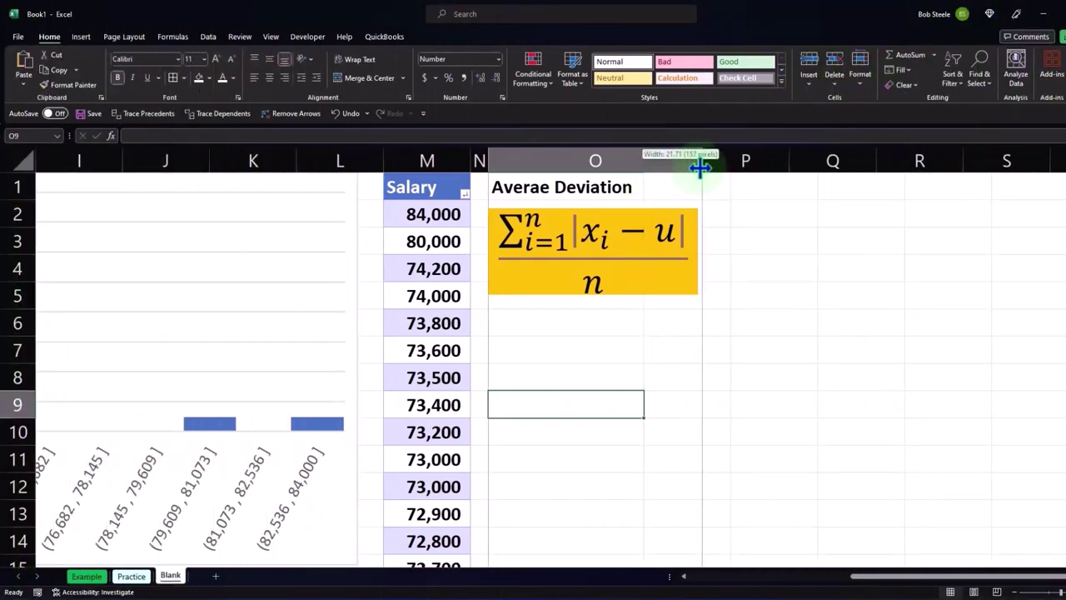
{"action": "left_click", "coordinate": [691, 291]}
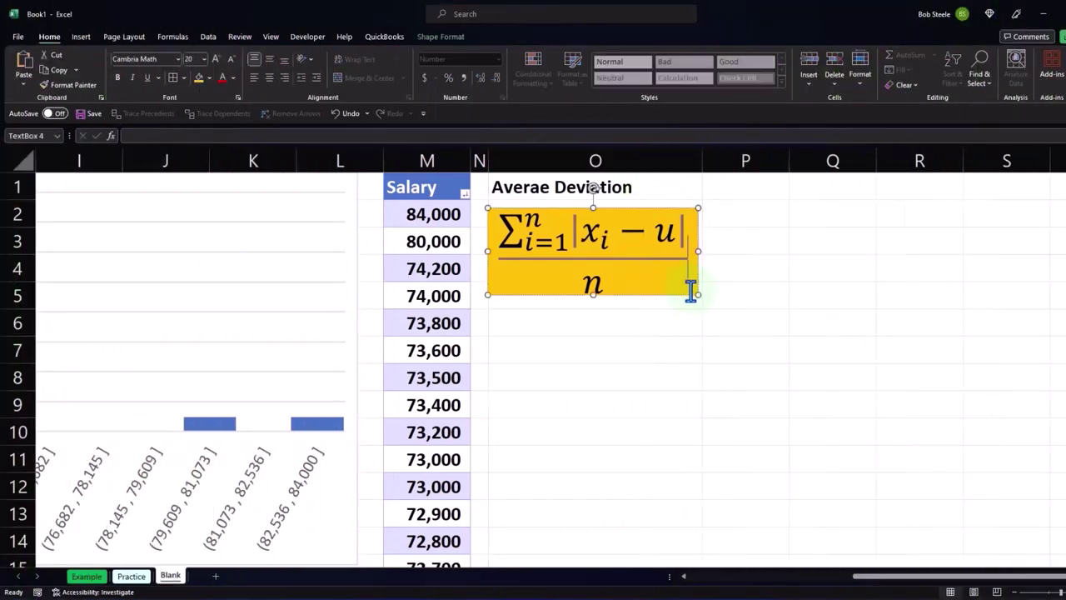
{"action": "left_click", "coordinate": [708, 350]}
{"action": "left_click", "coordinate": [621, 185]}
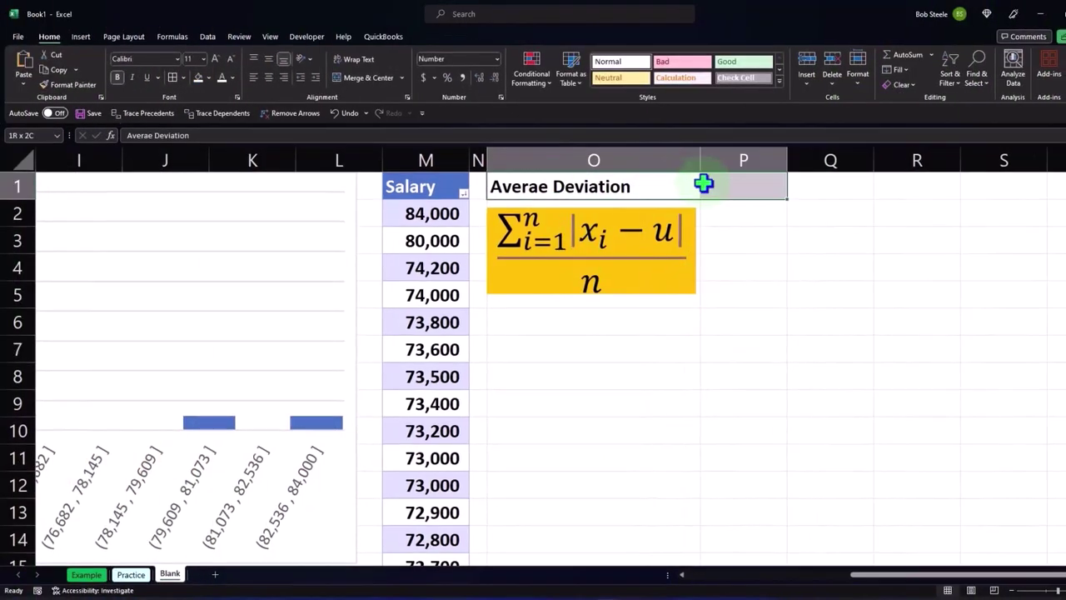
Format the Averae Deviation heading in O1 with a black fill and white text
{"action": "left_click", "coordinate": [78, 42]}
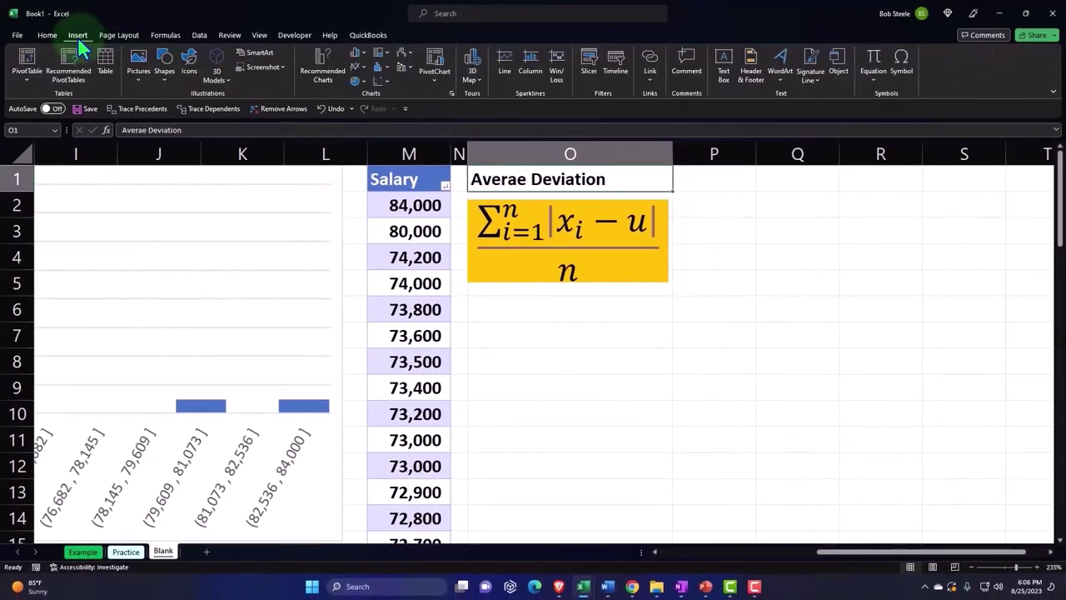
{"action": "left_click", "coordinate": [48, 35]}
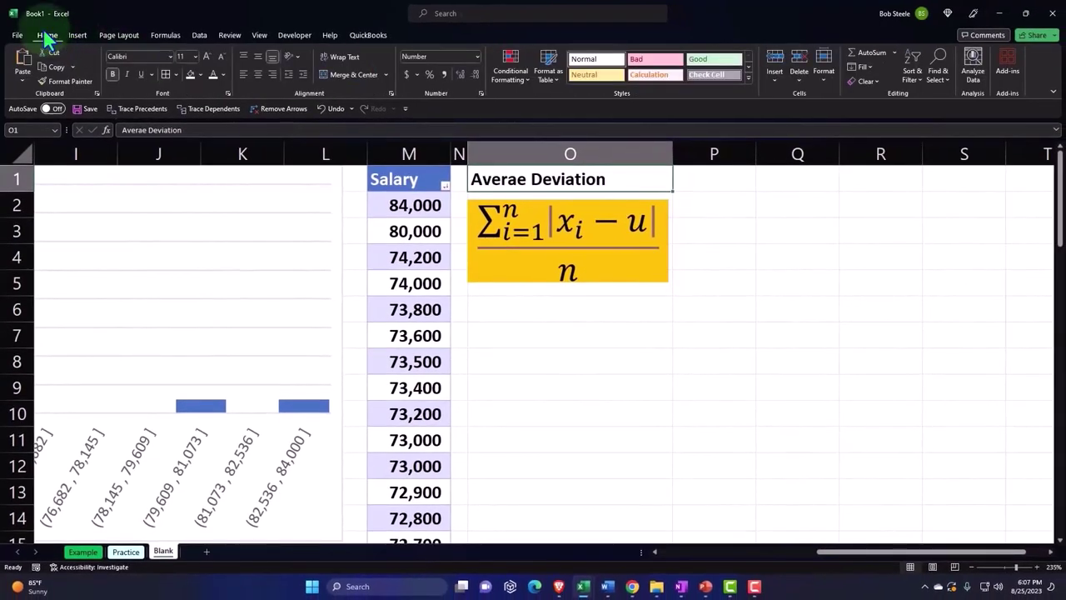
{"action": "left_click", "coordinate": [200, 74]}
{"action": "left_click", "coordinate": [200, 103]}
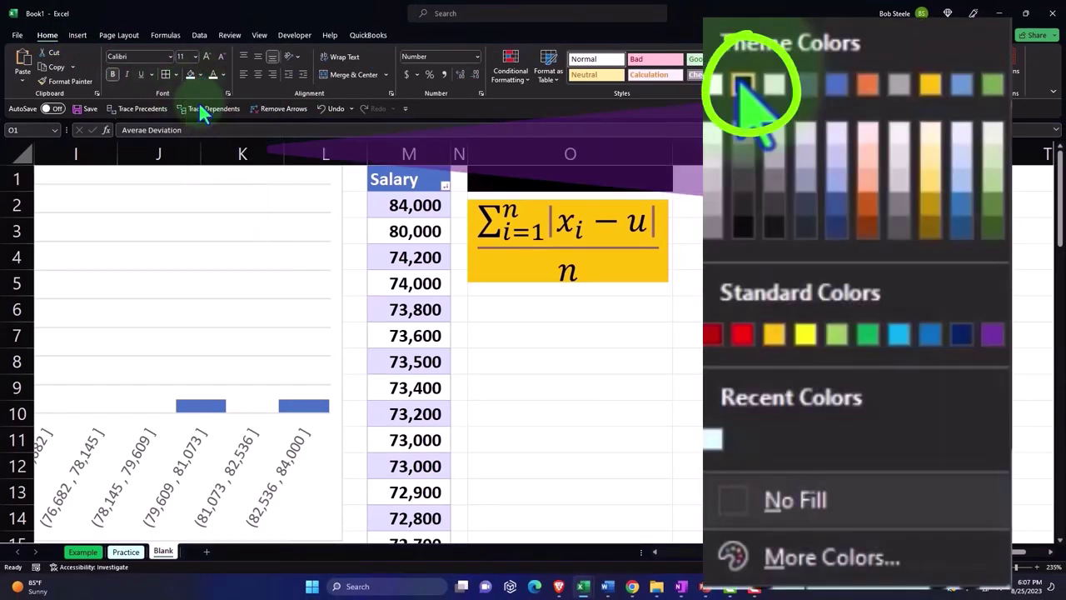
{"action": "left_click", "coordinate": [212, 74]}
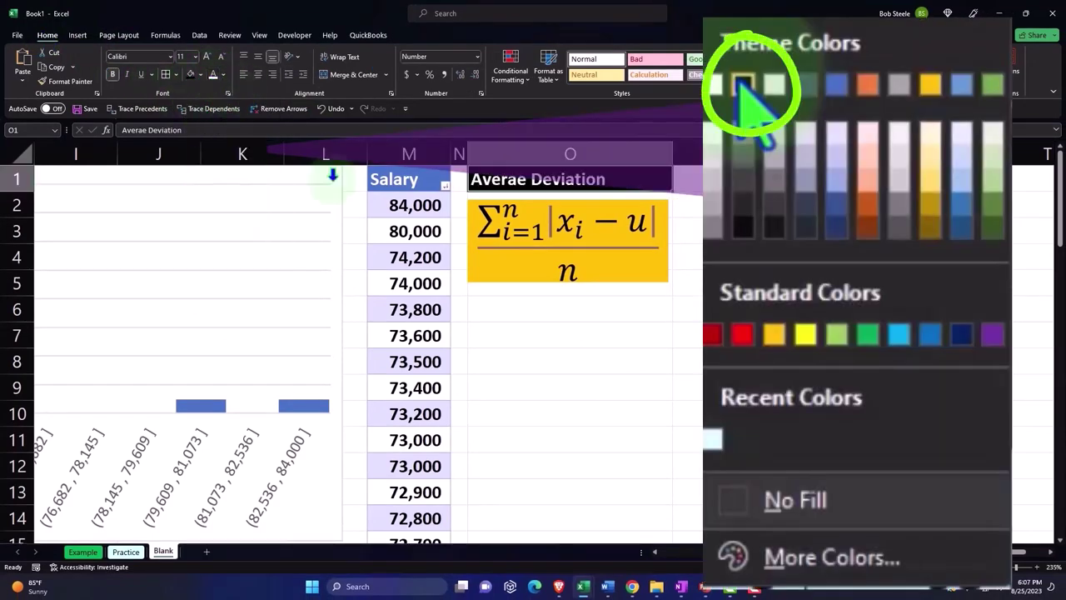
{"action": "left_click", "coordinate": [653, 377]}
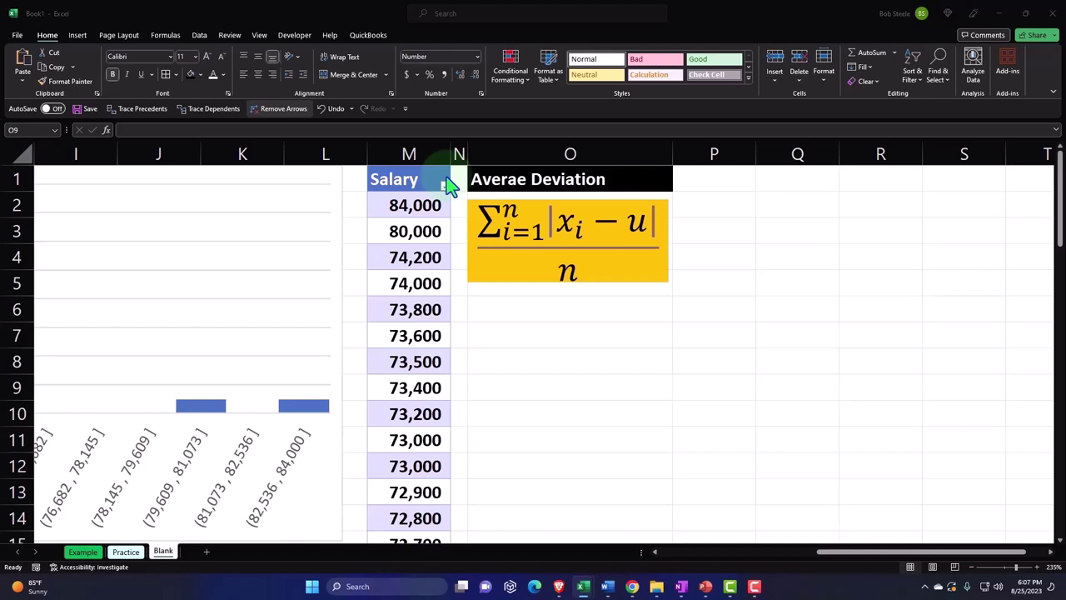
{"action": "left_click", "coordinate": [414, 152]}
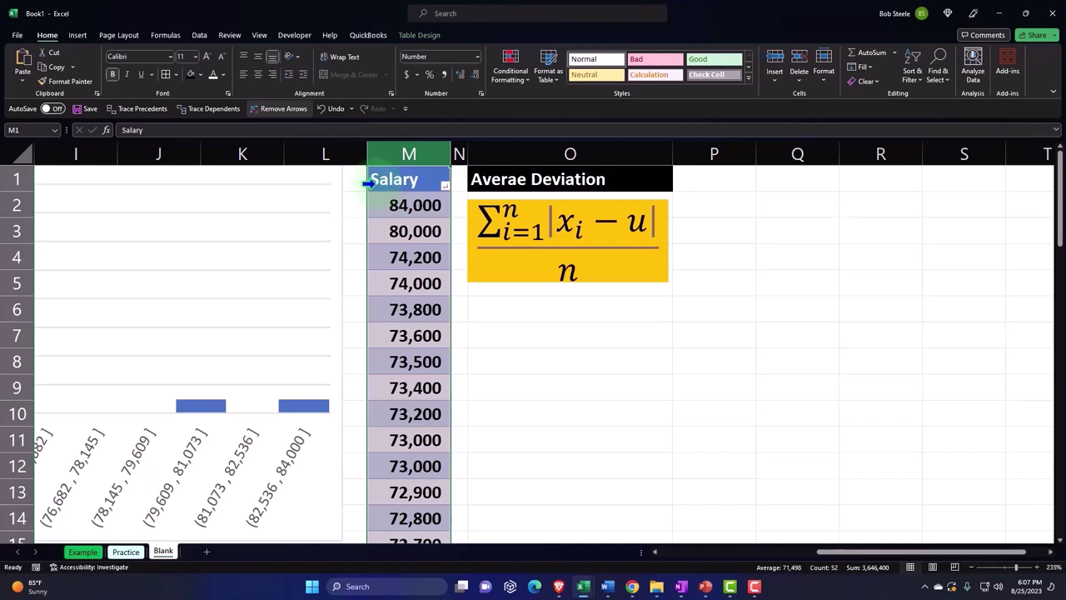
Cut the Salary column from M and paste it starting at Q1
{"action": "right_click", "coordinate": [400, 195]}
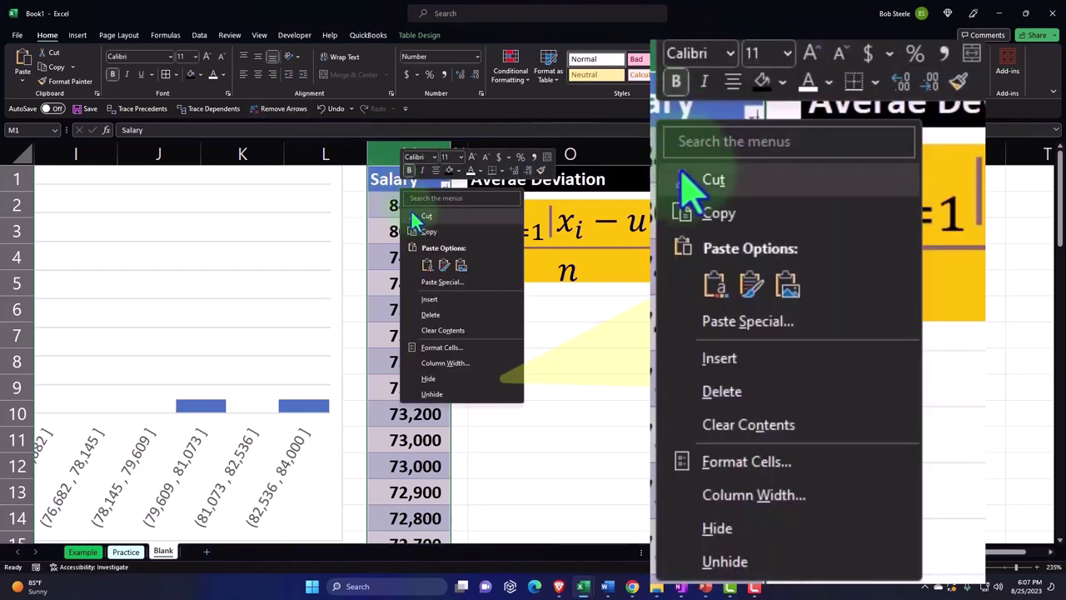
{"action": "left_click", "coordinate": [417, 216]}
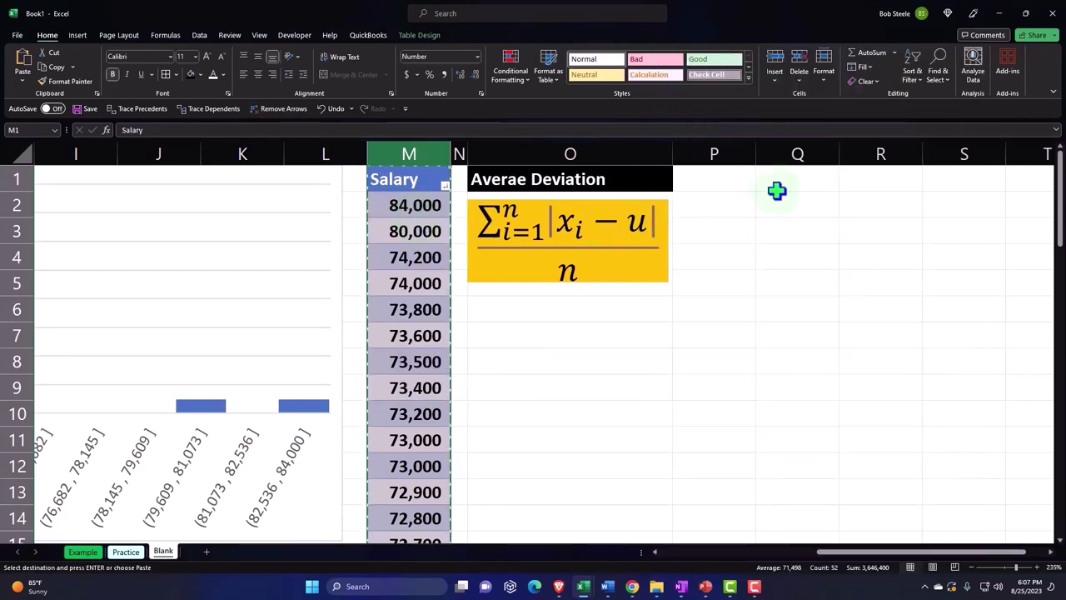
{"action": "left_click", "coordinate": [778, 176]}
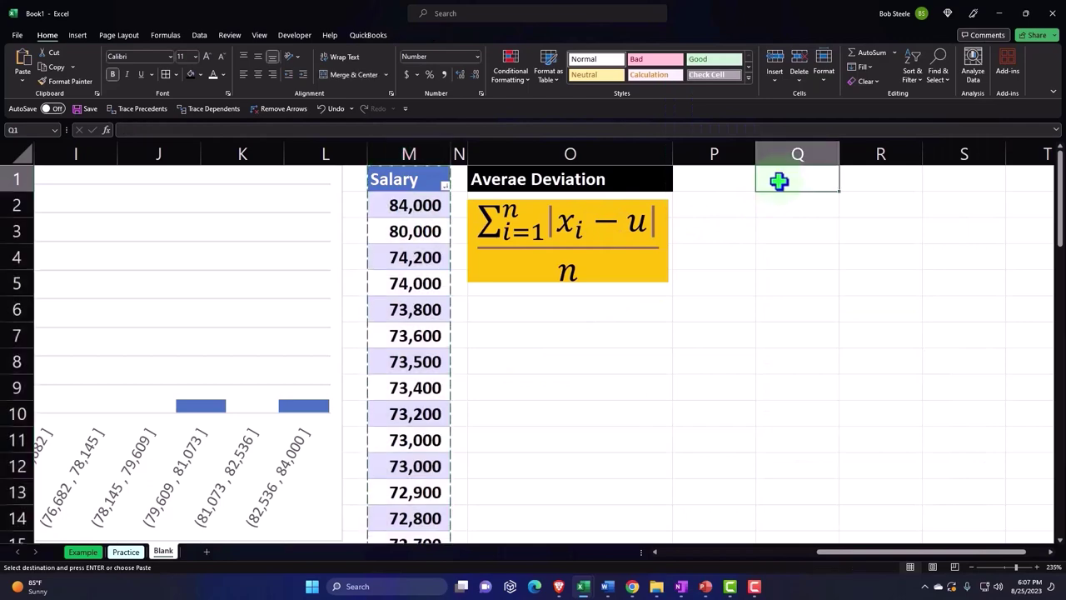
{"action": "right_click", "coordinate": [779, 178]}
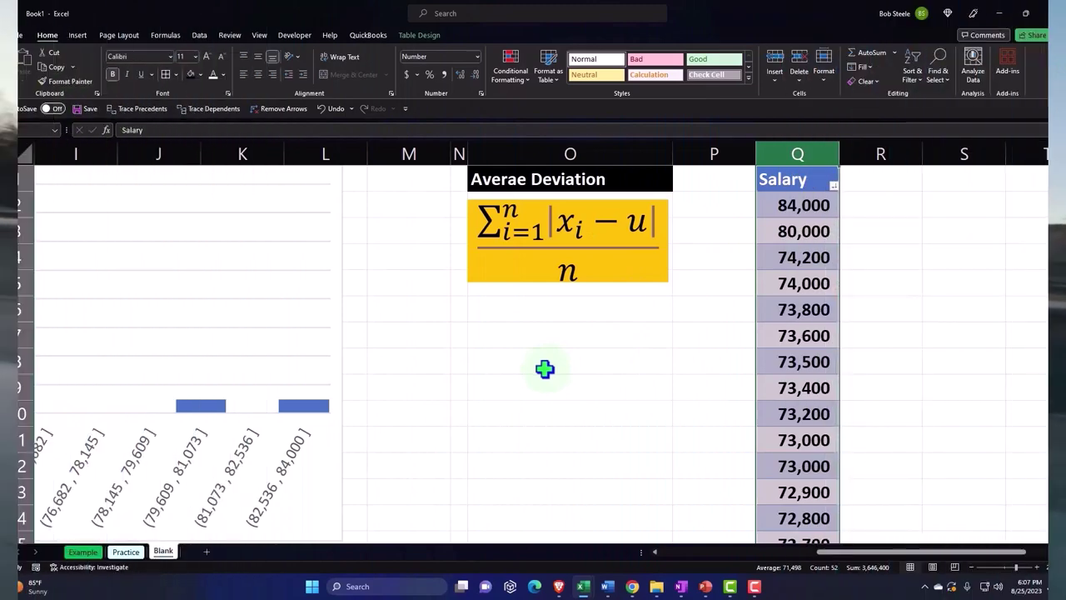
{"action": "scroll", "coordinate": [545, 368], "scroll_direction": "down", "scroll_amount": 5}
{"action": "scroll", "coordinate": [525, 333], "scroll_direction": "up", "scroll_amount": 5}
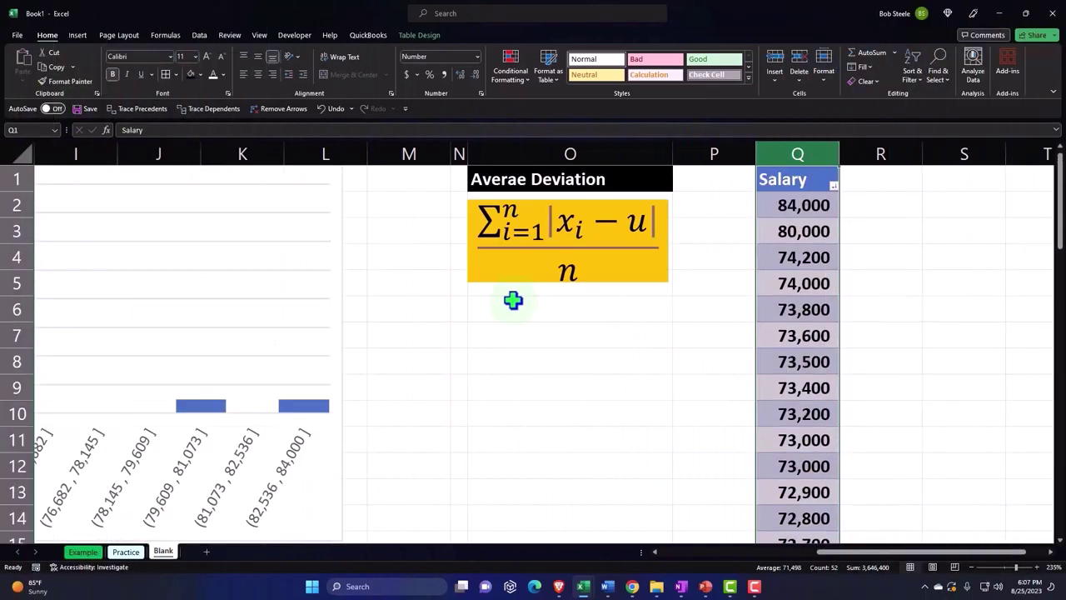
Delete the now-empty columns M and N, then narrow the gap column N beside Salary
{"action": "left_click", "coordinate": [416, 150]}
{"action": "left_click_drag", "start_coordinate": [452, 155], "coordinate": [456, 161]}
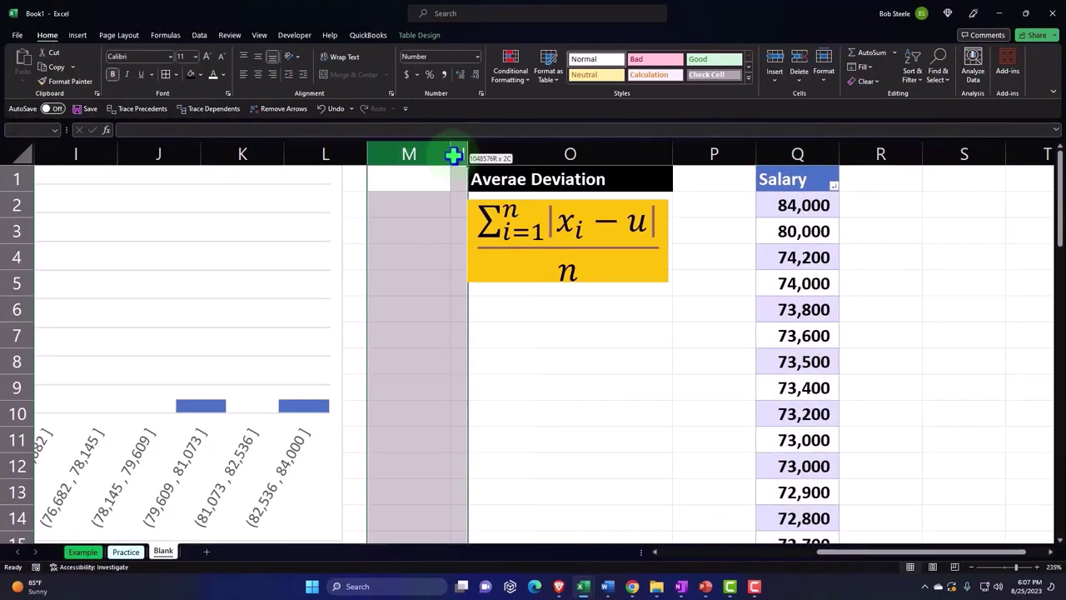
{"action": "right_click", "coordinate": [421, 234]}
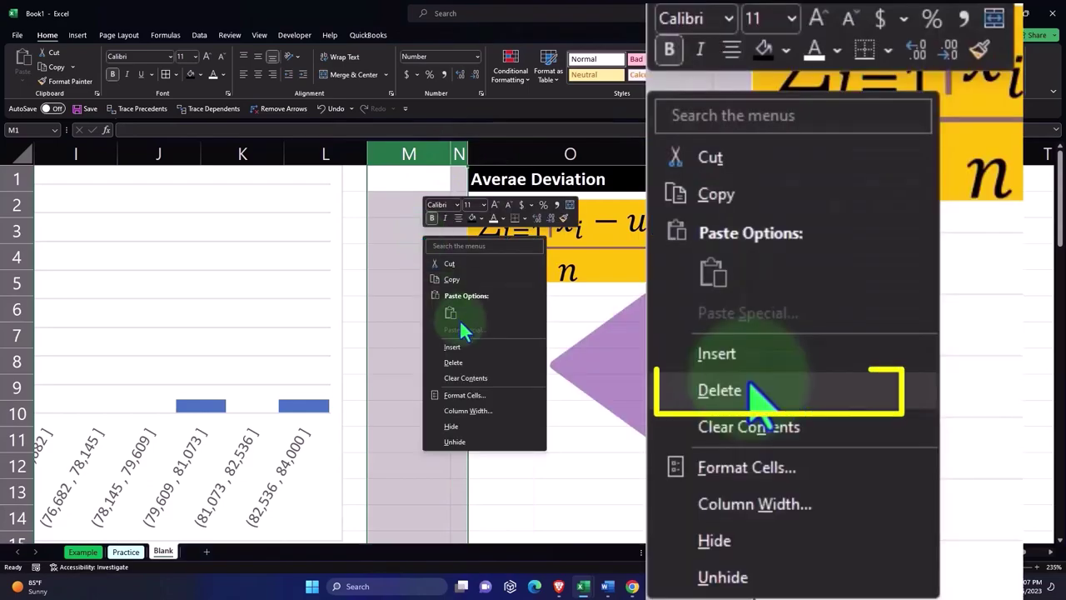
{"action": "left_click", "coordinate": [466, 364]}
{"action": "left_click", "coordinate": [468, 333]}
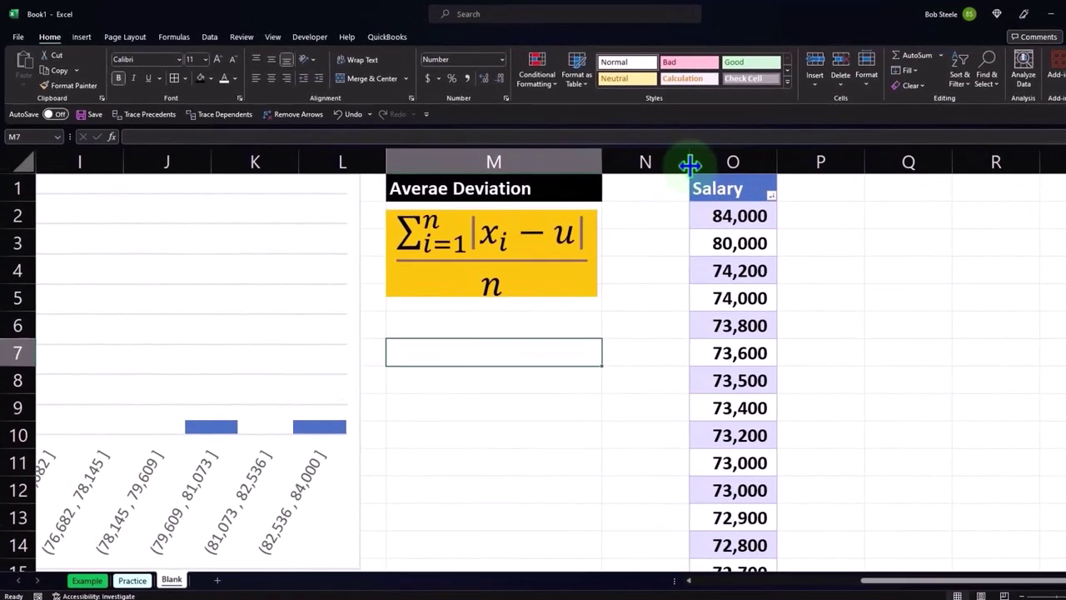
{"action": "left_click_drag", "start_coordinate": [667, 156], "coordinate": [620, 163]}
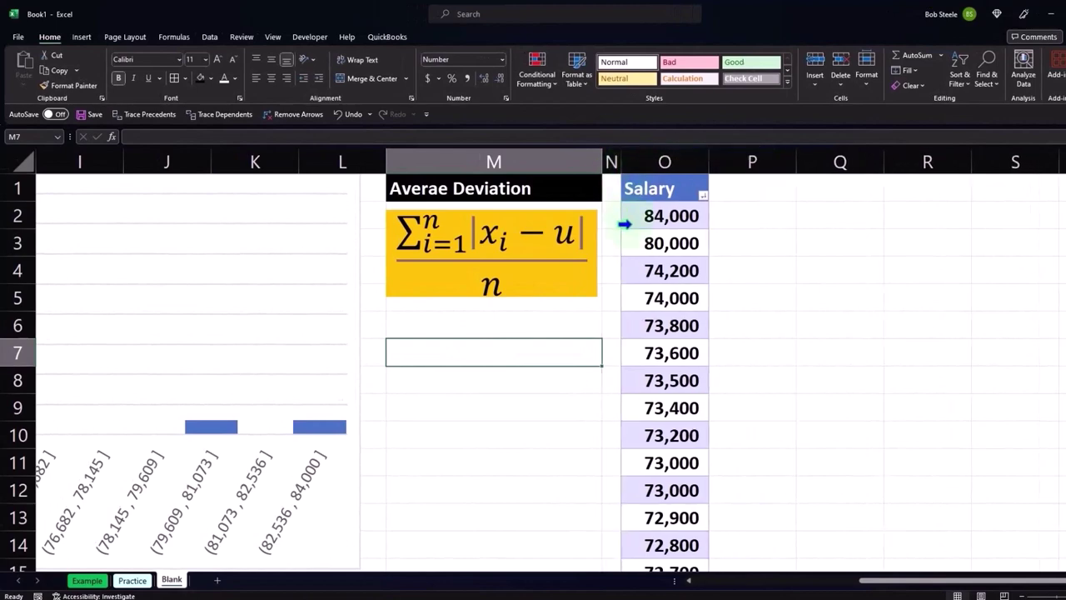
{"action": "left_click", "coordinate": [611, 231]}
{"action": "key", "text": "Right"}
{"action": "key", "text": "Right"}
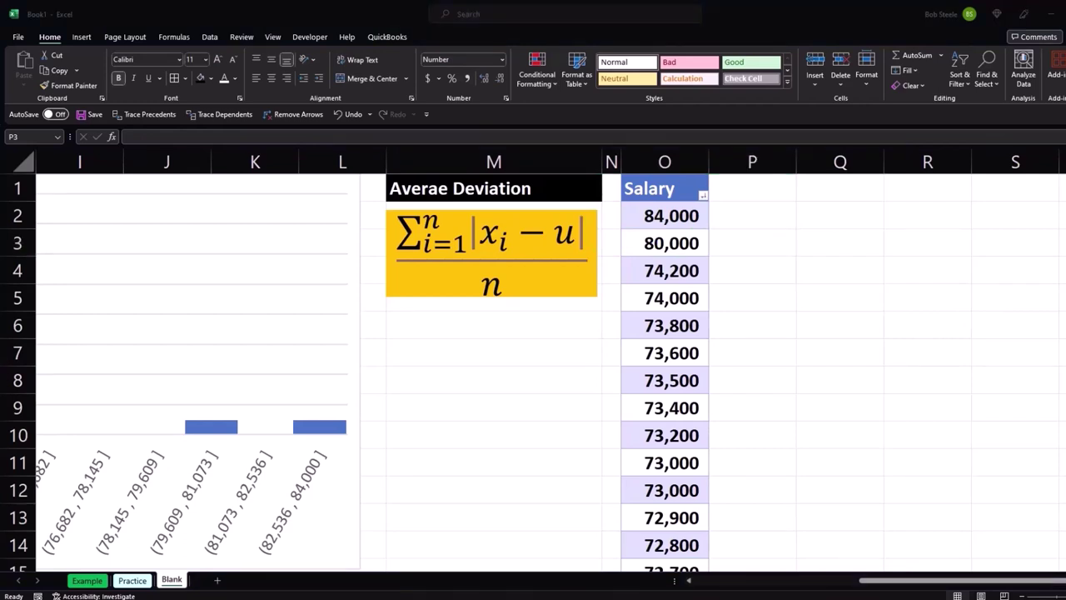
Add a 'Mean' header in P1 and fill it with =AVERAGE([Salary]), giving 71,498 per row
{"action": "left_click", "coordinate": [758, 198]}
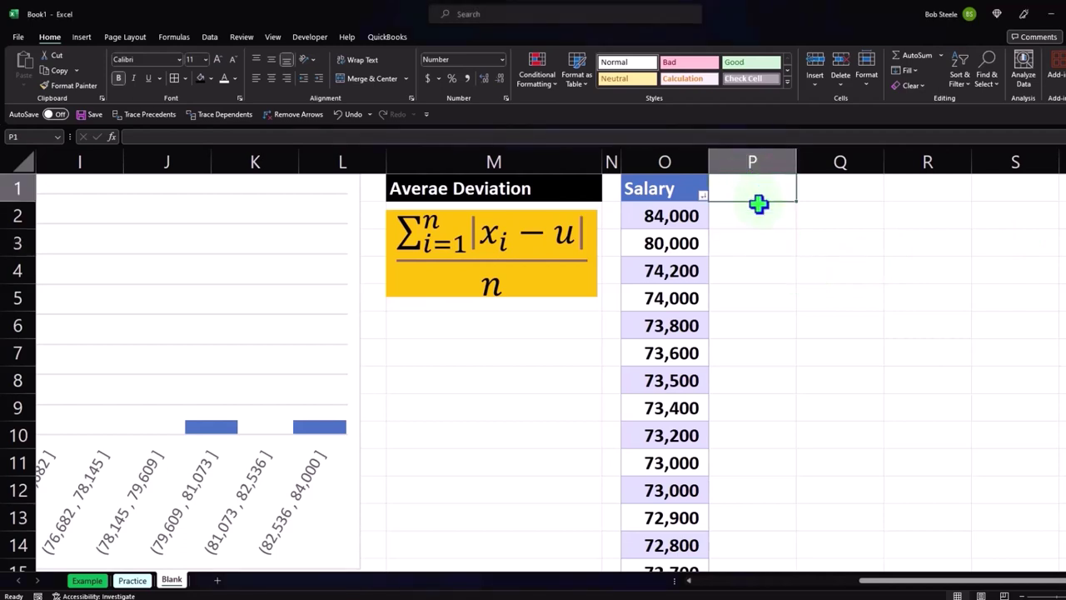
{"action": "type", "text": "Mean"}
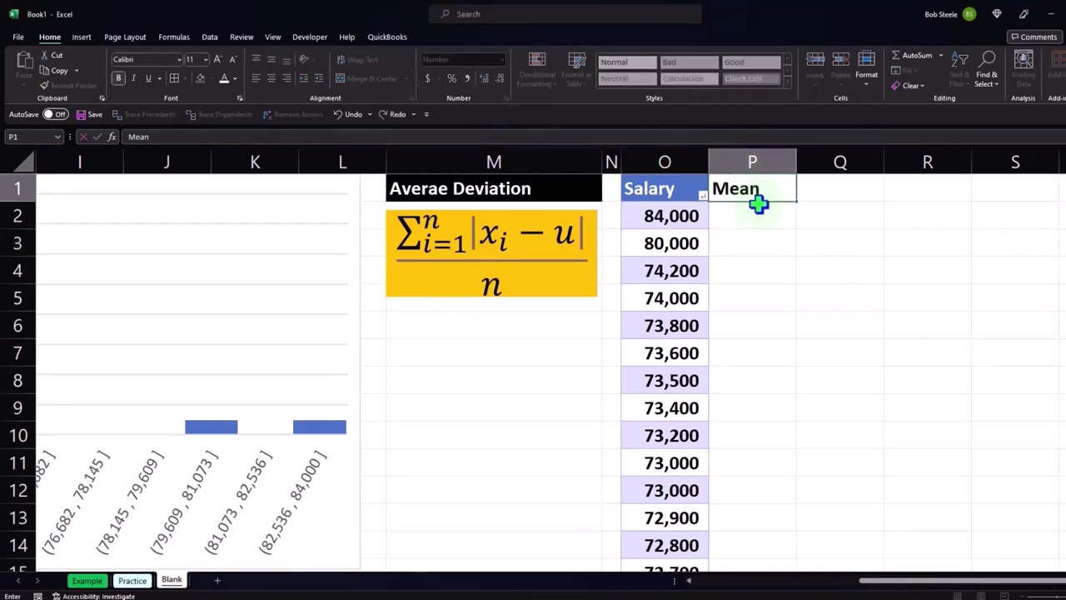
{"action": "key", "text": "Return"}
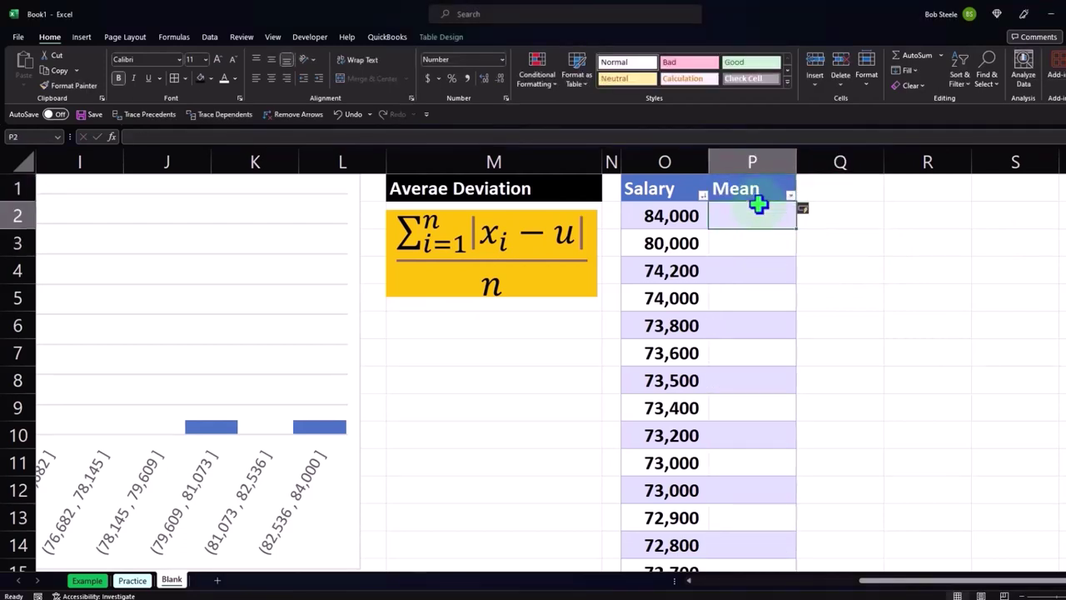
{"action": "type", "text": "="}
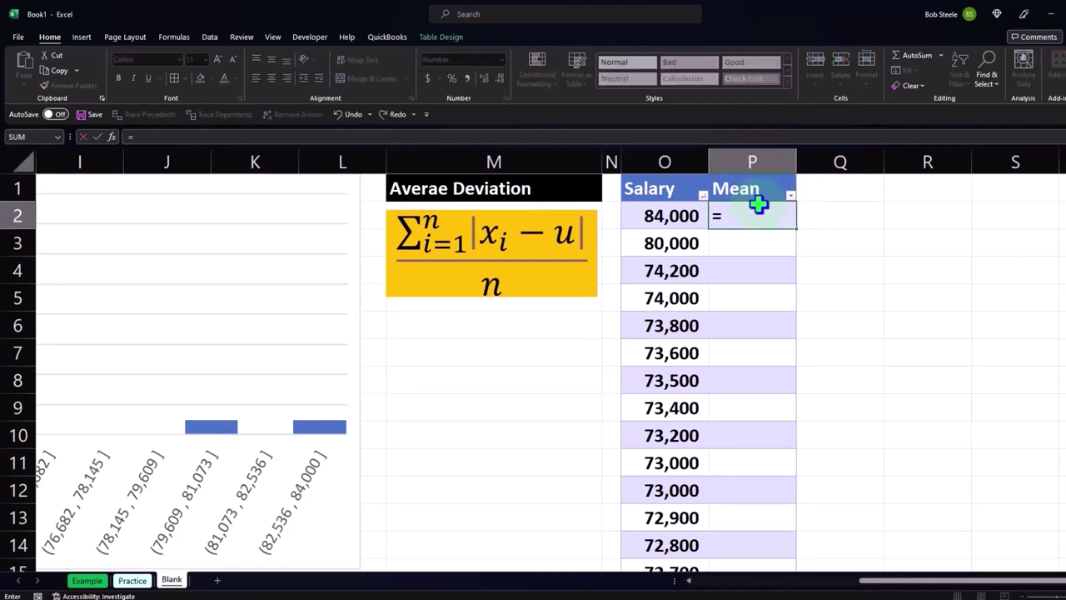
{"action": "type", "text": "av"}
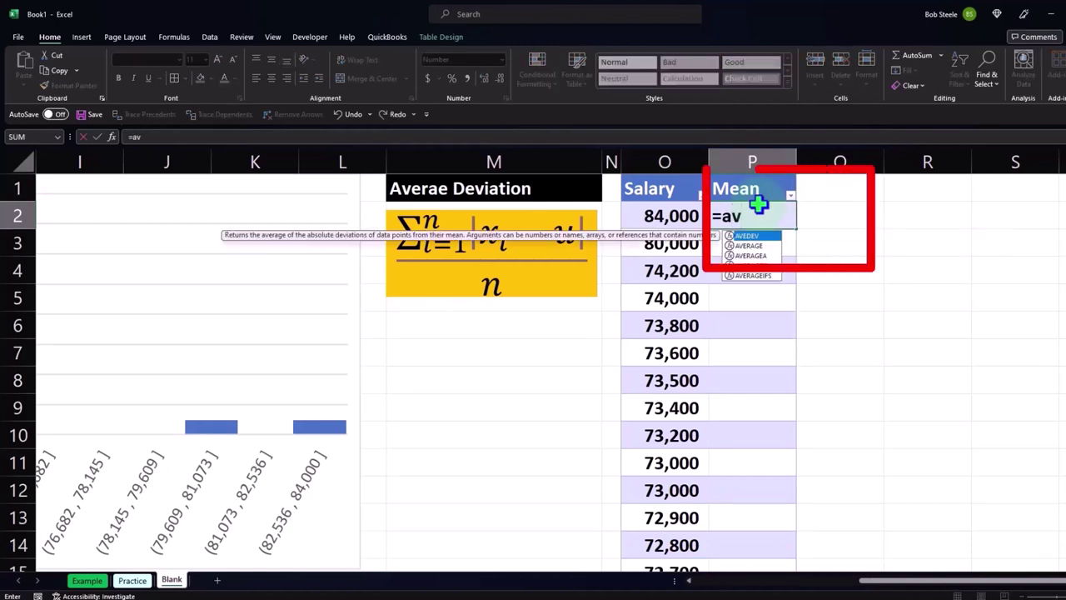
{"action": "type", "text": "er"}
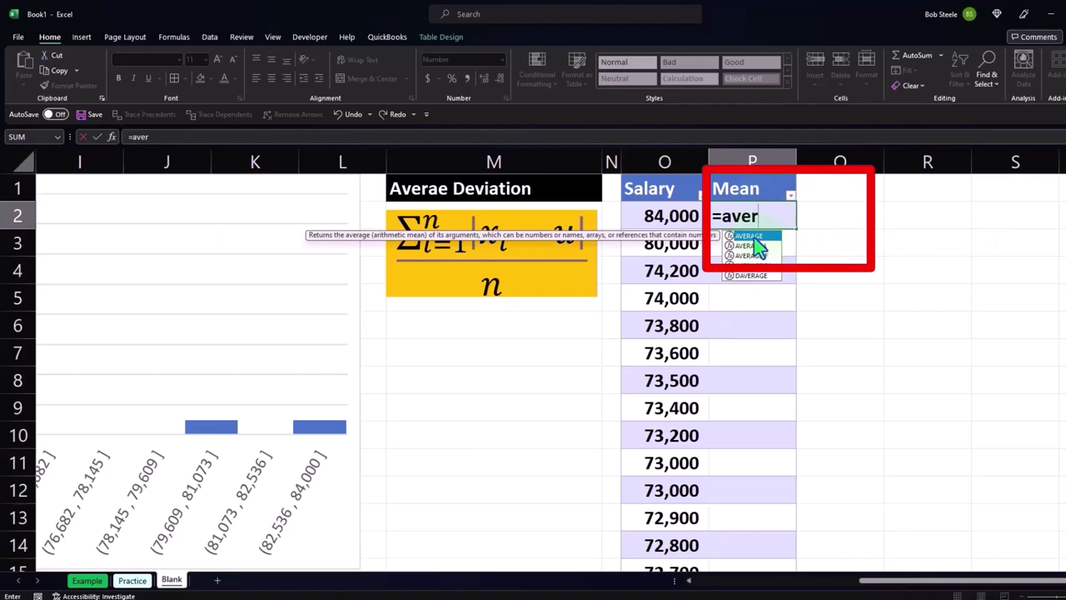
{"action": "double_click", "coordinate": [755, 239]}
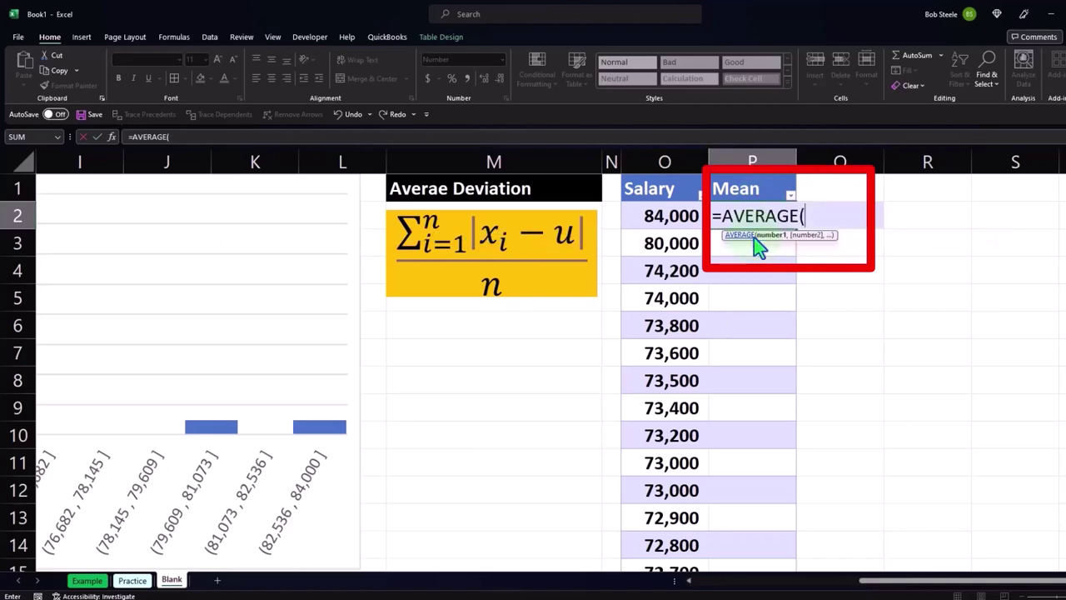
{"action": "left_click", "coordinate": [666, 178]}
{"action": "key", "text": "Return"}
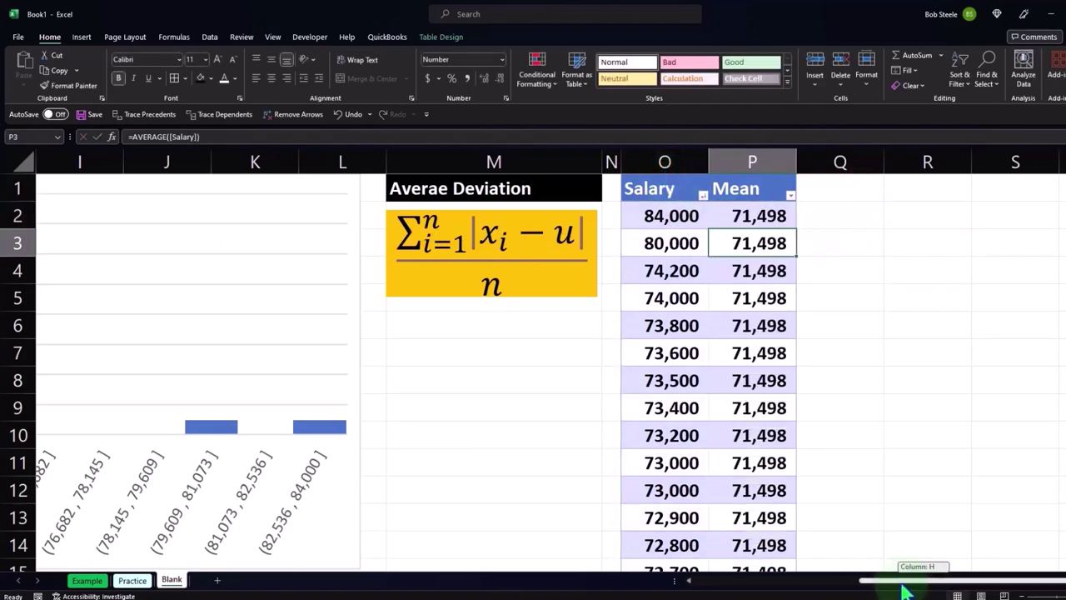
{"action": "left_click_drag", "start_coordinate": [906, 580], "coordinate": [740, 580]}
{"action": "left_click", "coordinate": [348, 215]}
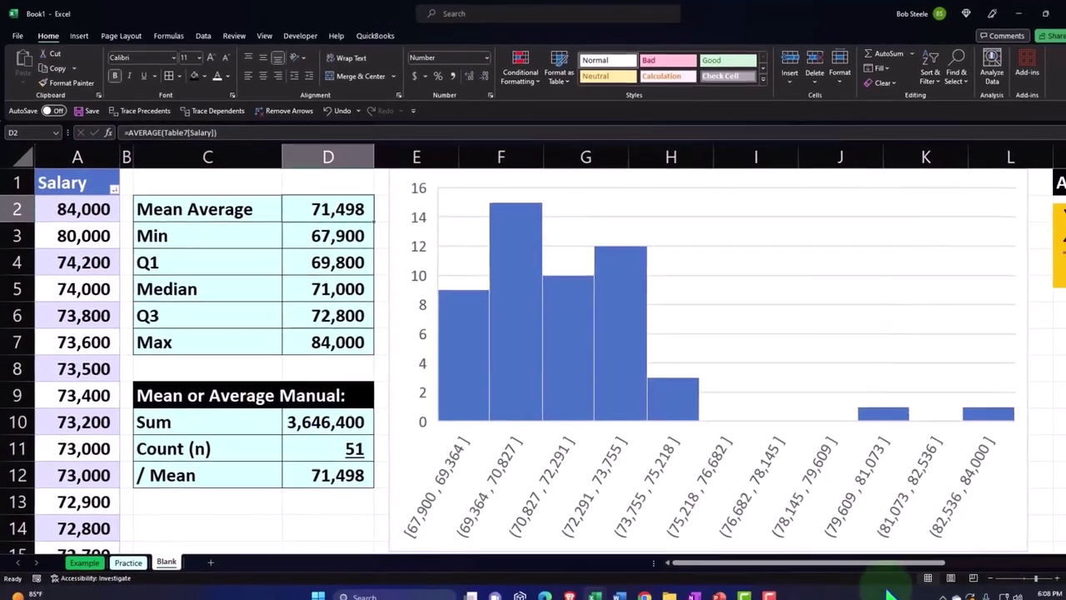
{"action": "left_click_drag", "start_coordinate": [866, 553], "coordinate": [979, 554]}
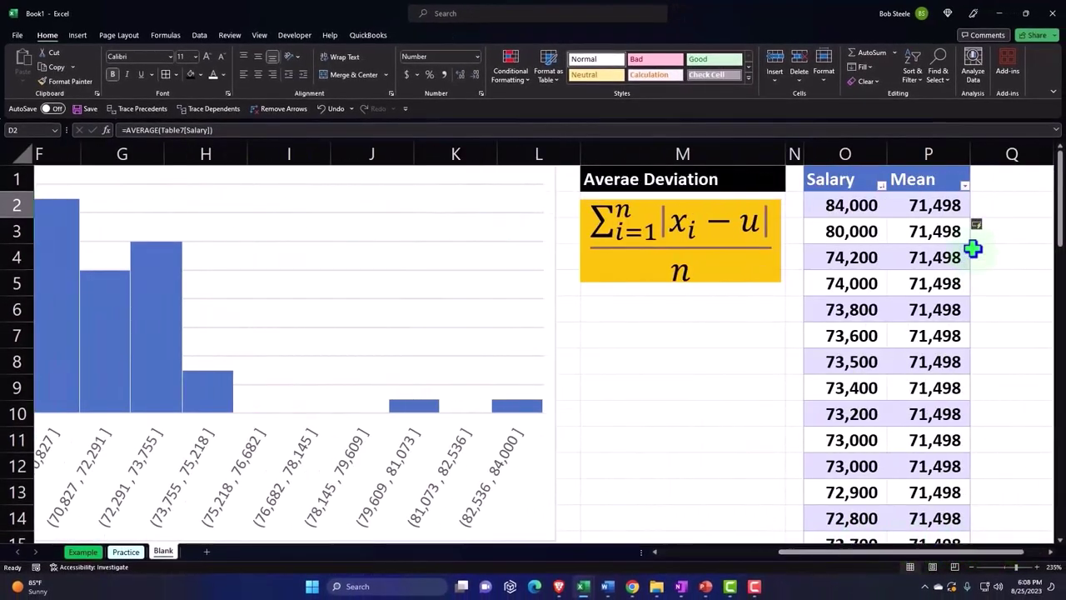
{"action": "left_click", "coordinate": [1022, 174]}
{"action": "key", "text": "Right"}
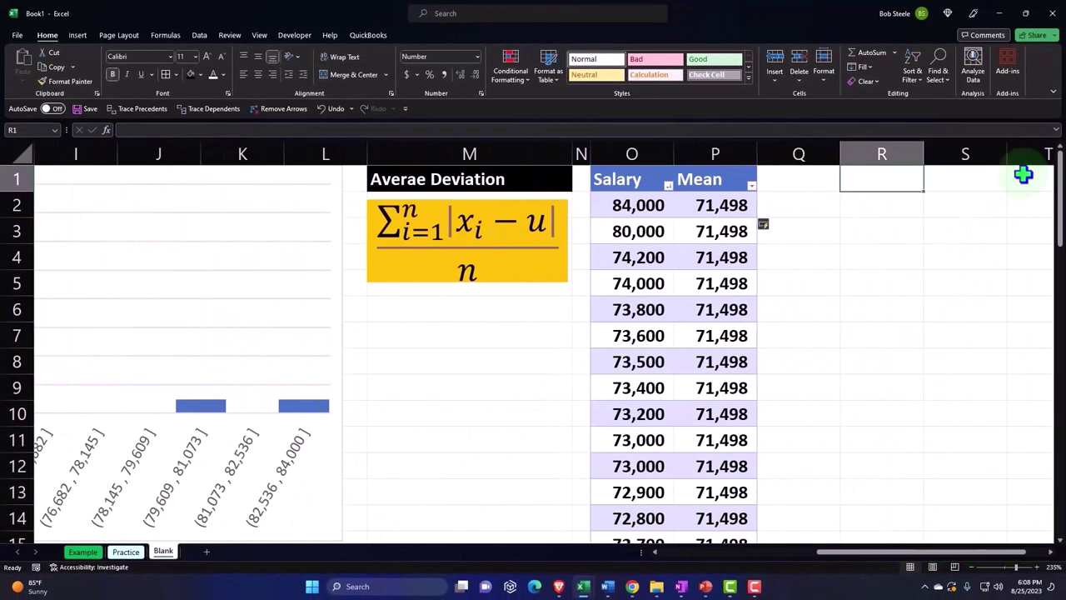
{"action": "key", "text": "Left"}
{"action": "type", "text": "Di"}
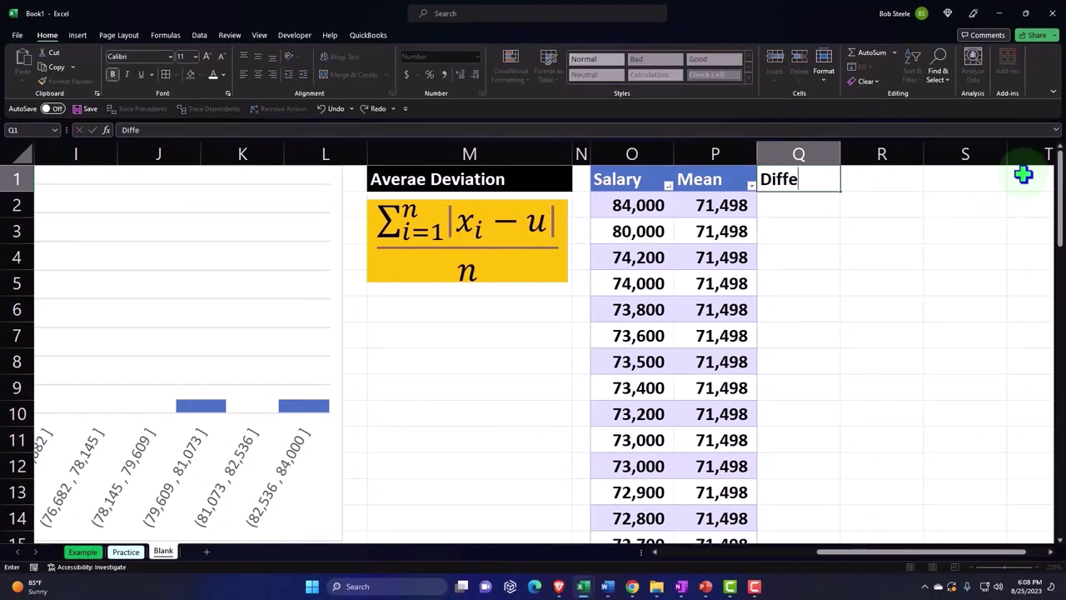
{"action": "key", "text": "Return"}
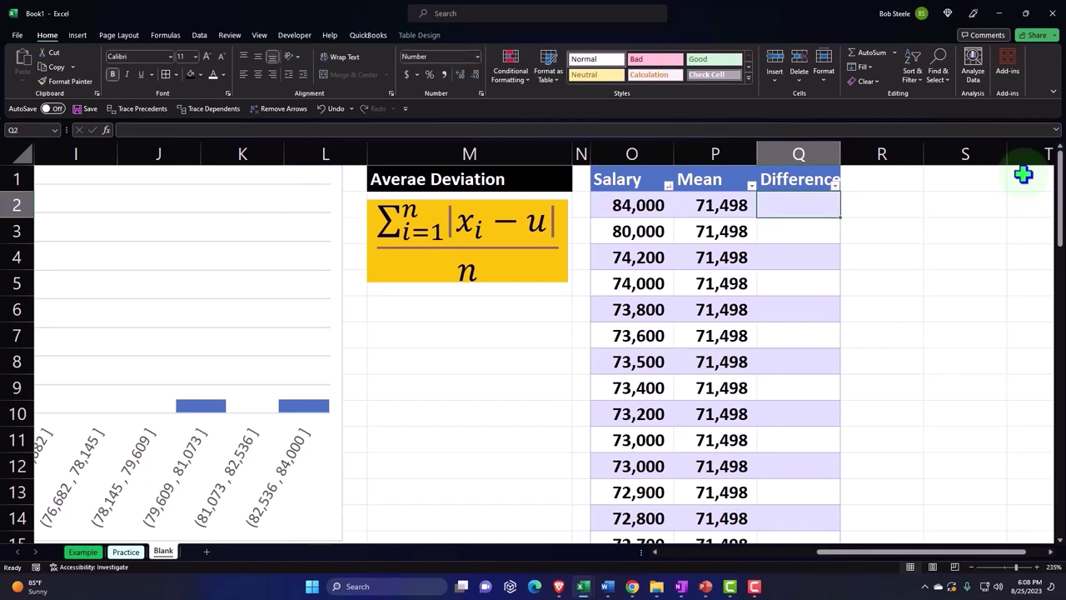
{"action": "type", "text": "="}
{"action": "key", "text": "Left"}
{"action": "key", "text": "Left"}
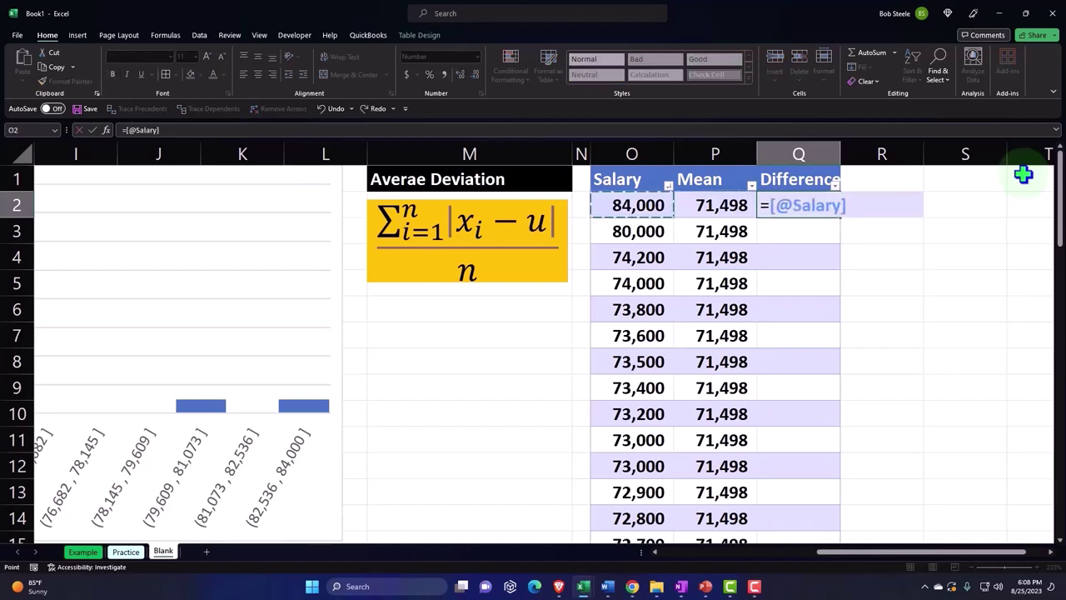
{"action": "type", "text": "-"}
{"action": "key", "text": "Left"}
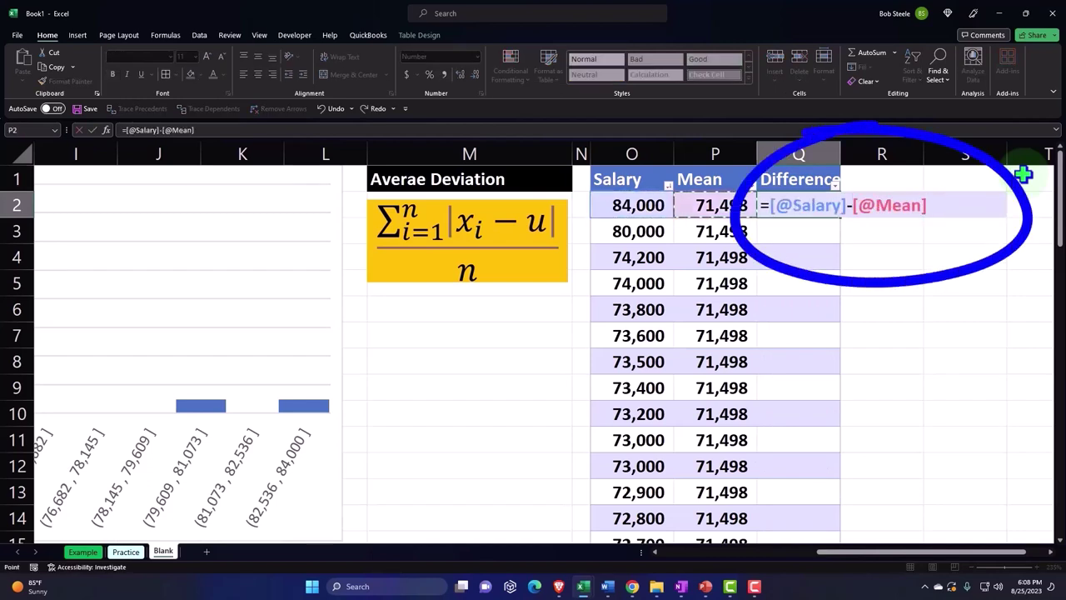
{"action": "key", "text": "Return"}
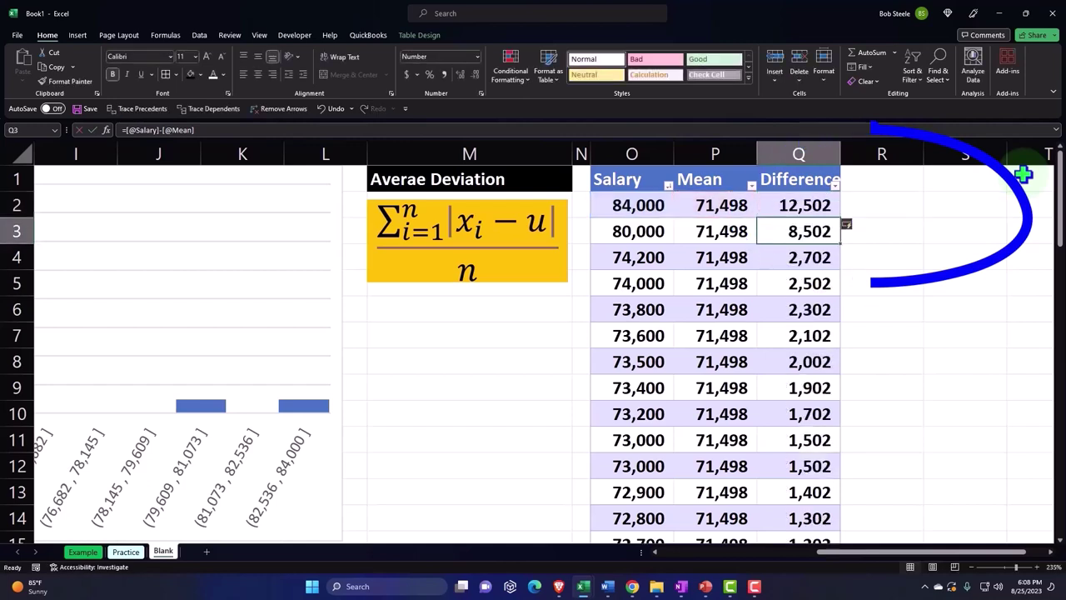
Start typing the 'Absolute Value' header in R1
{"action": "key", "text": "Right"}
{"action": "key", "text": "Up"}
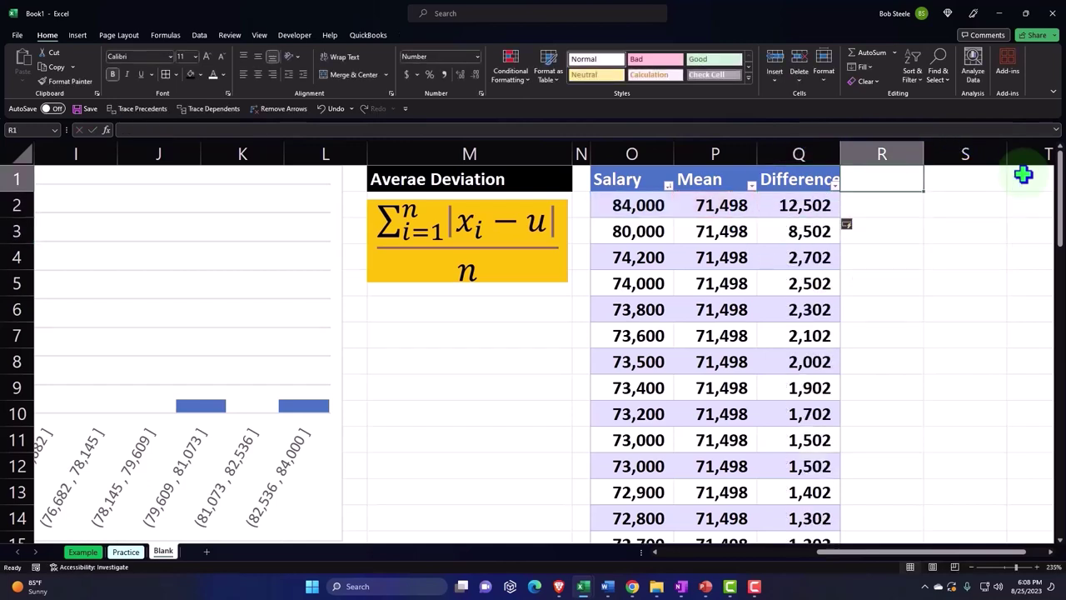
{"action": "type", "text": "Absolute Value"}
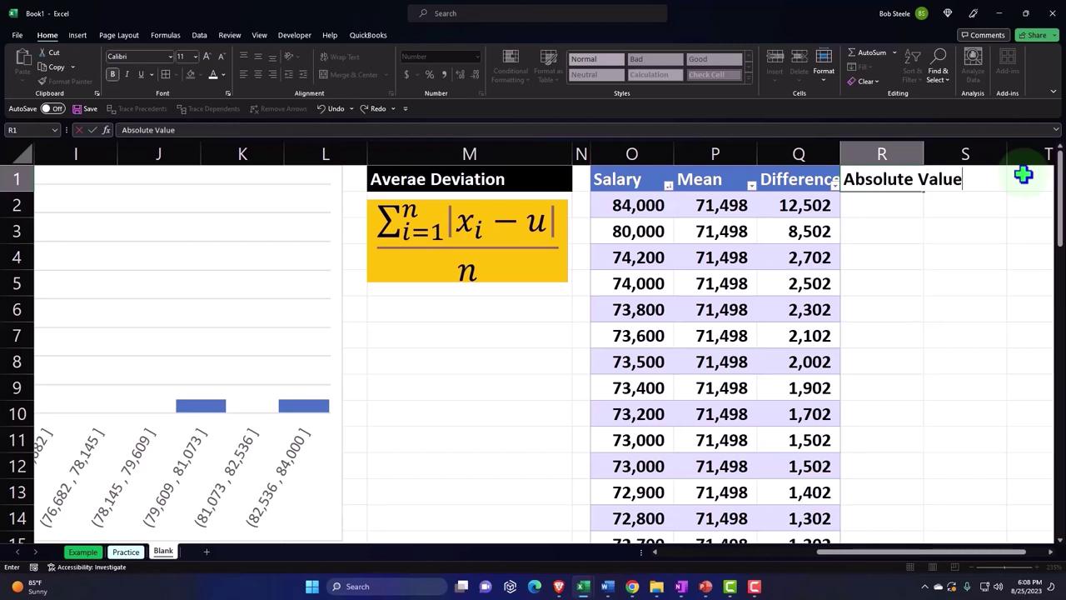
Confirm the 'Absolute Value' header, then wrap and centre the table's header row
{"action": "key", "text": "Return"}
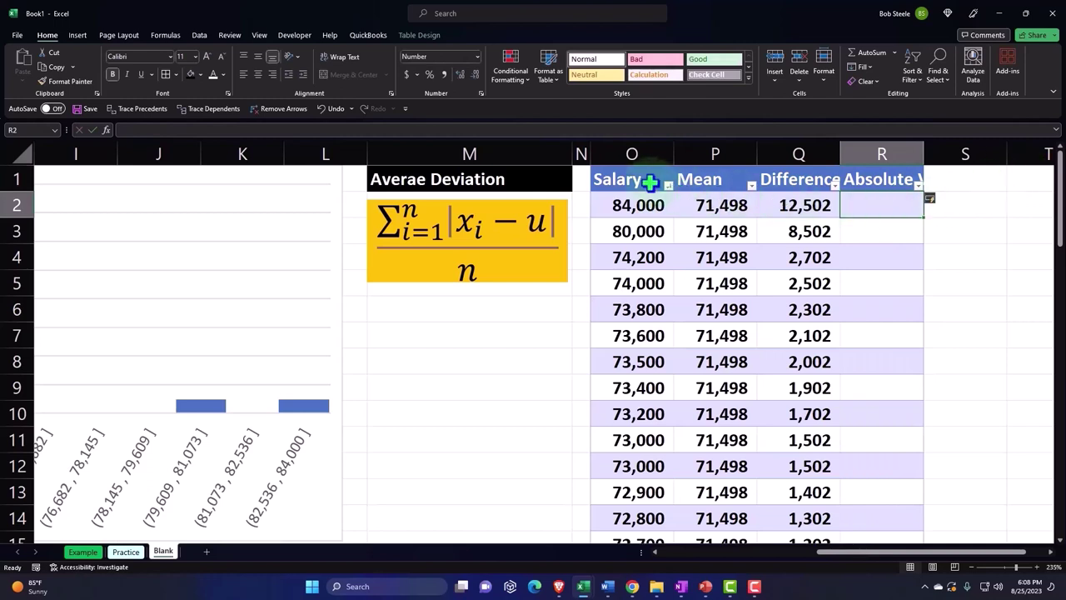
{"action": "left_click_drag", "start_coordinate": [648, 180], "coordinate": [878, 178]}
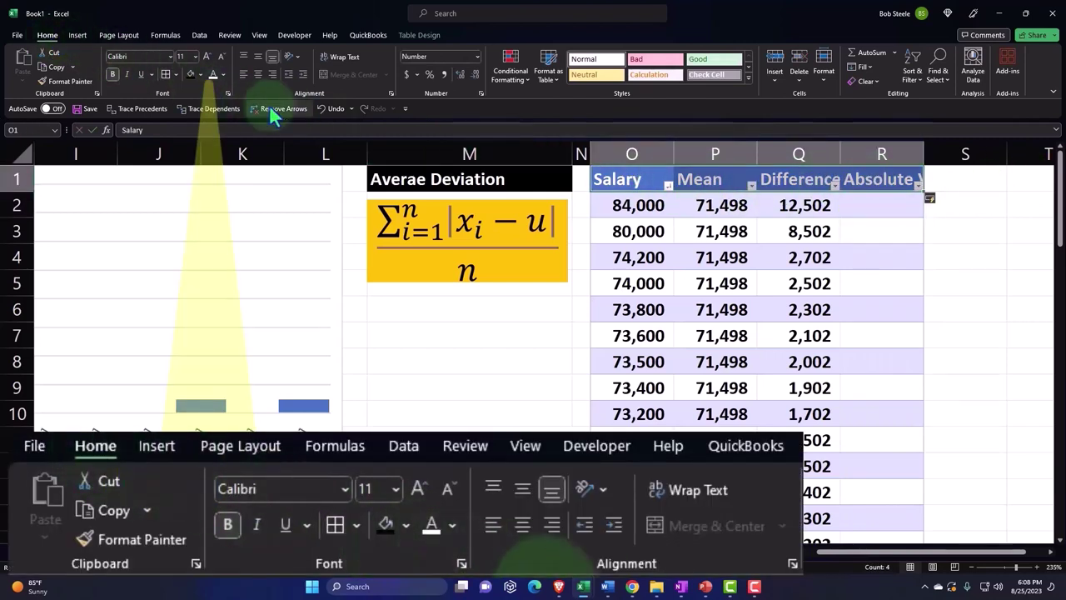
{"action": "left_click", "coordinate": [348, 58]}
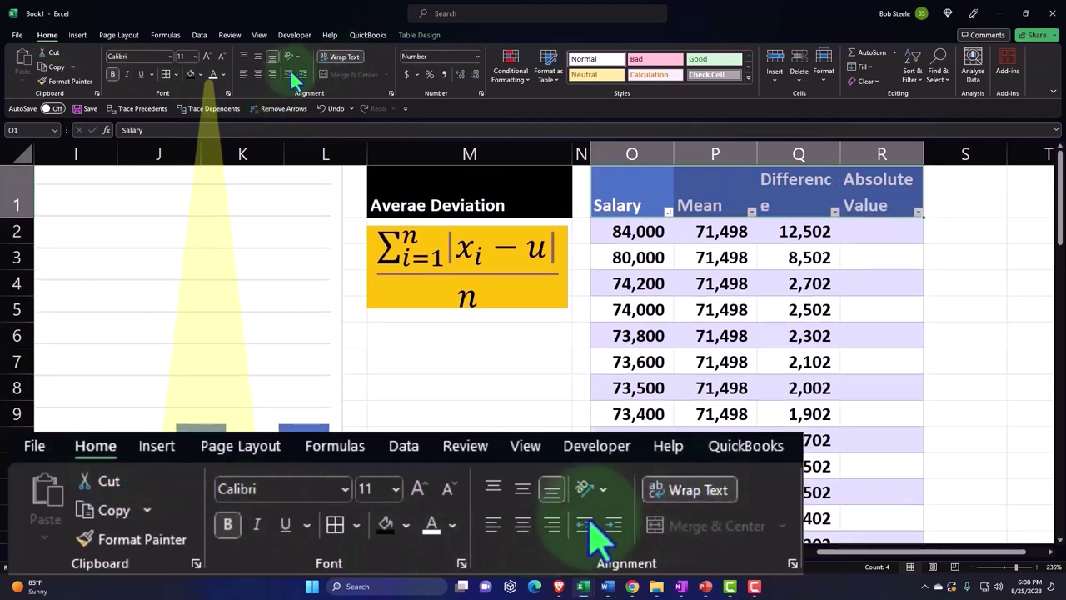
{"action": "left_click", "coordinate": [258, 77]}
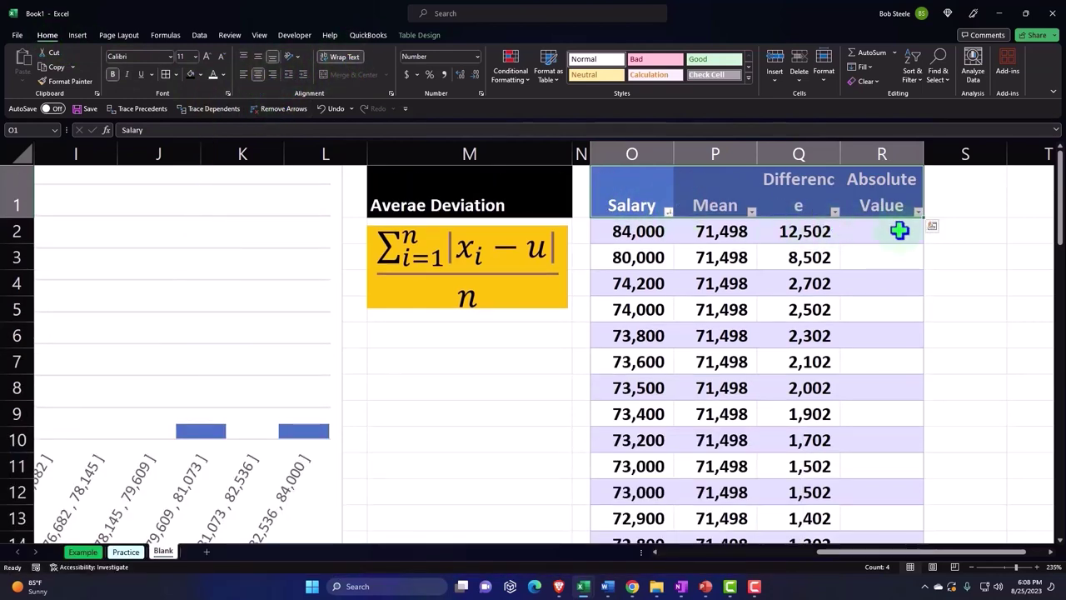
{"action": "left_click", "coordinate": [899, 231]}
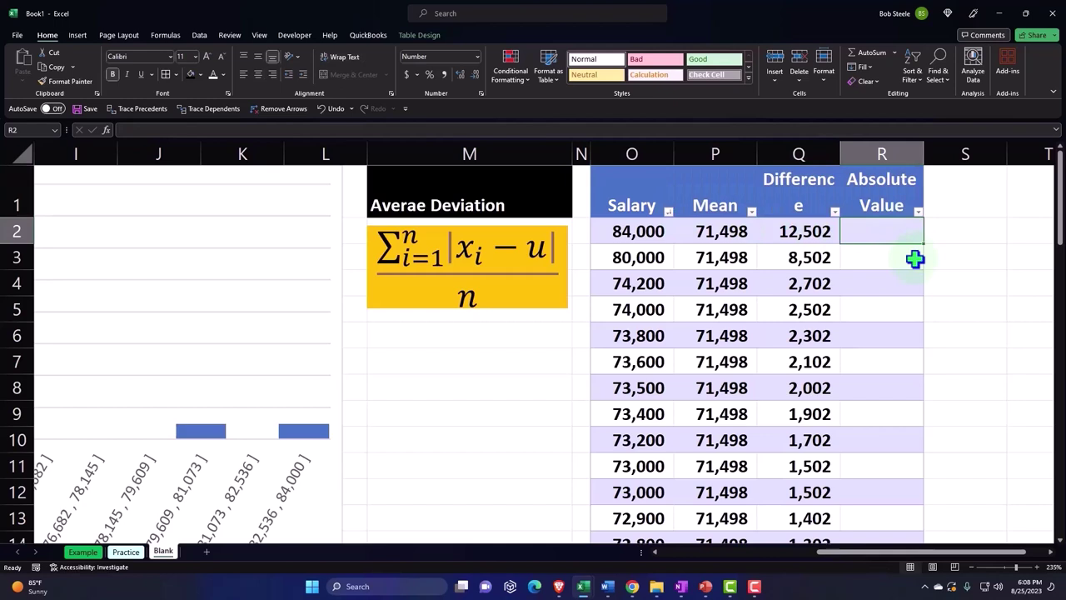
{"action": "type", "text": "=abs"}
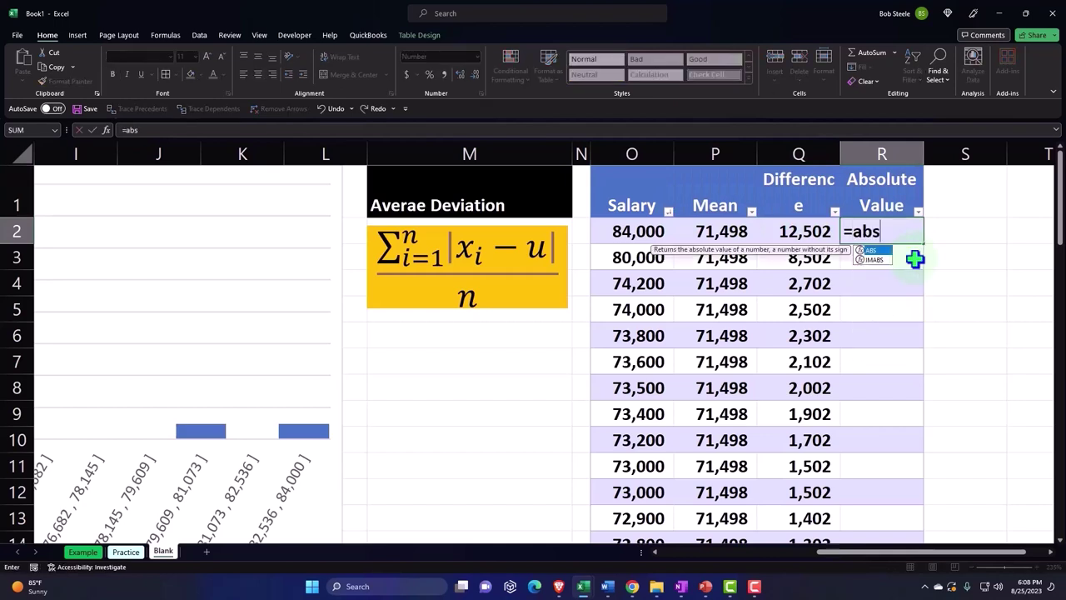
{"action": "double_click", "coordinate": [870, 251]}
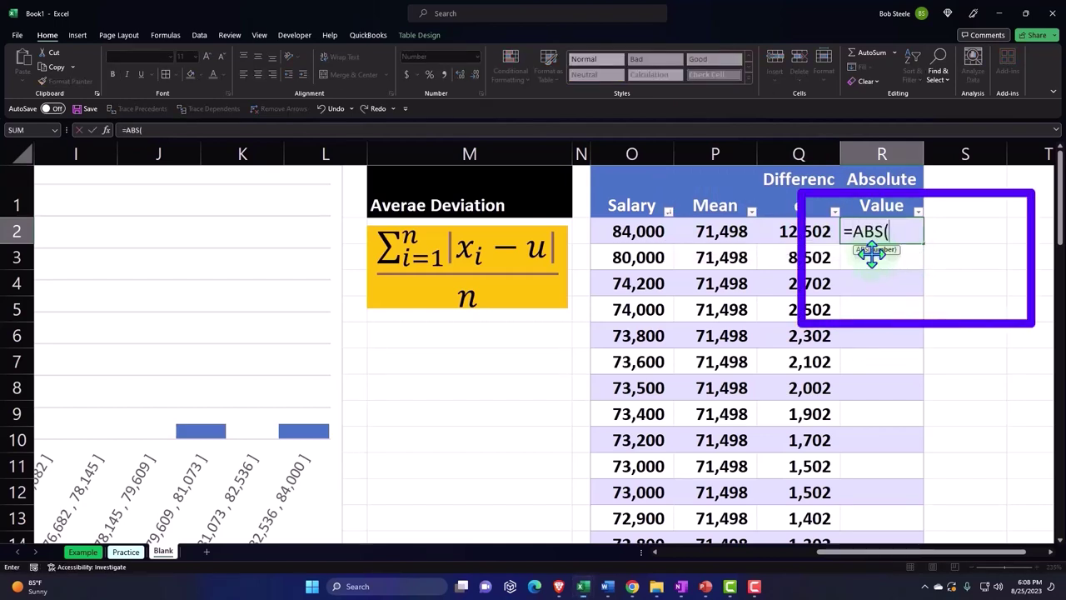
{"action": "left_click", "coordinate": [810, 231]}
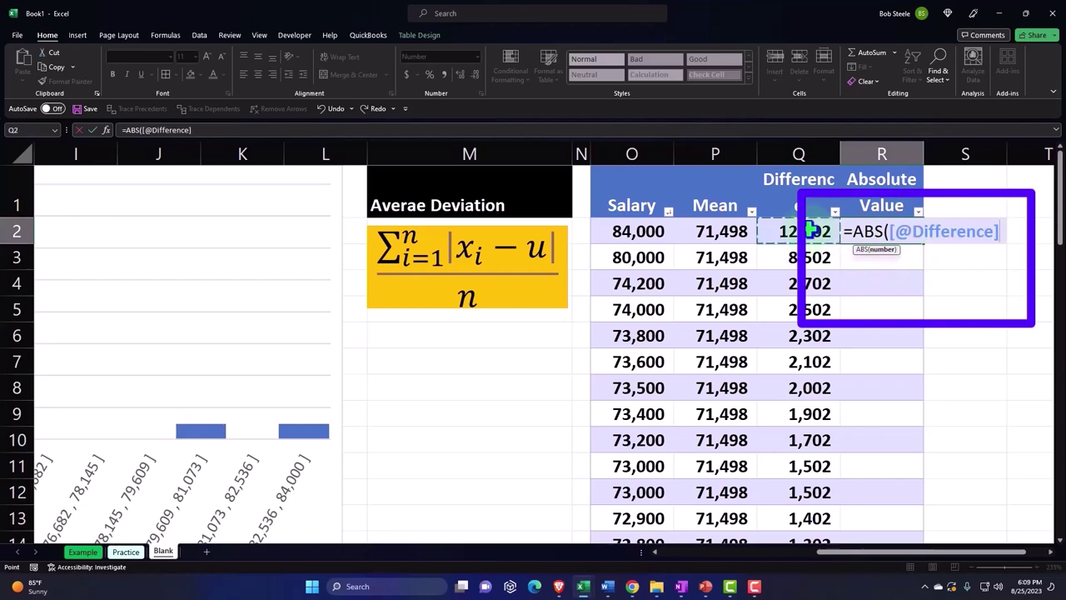
{"action": "key", "text": "Return"}
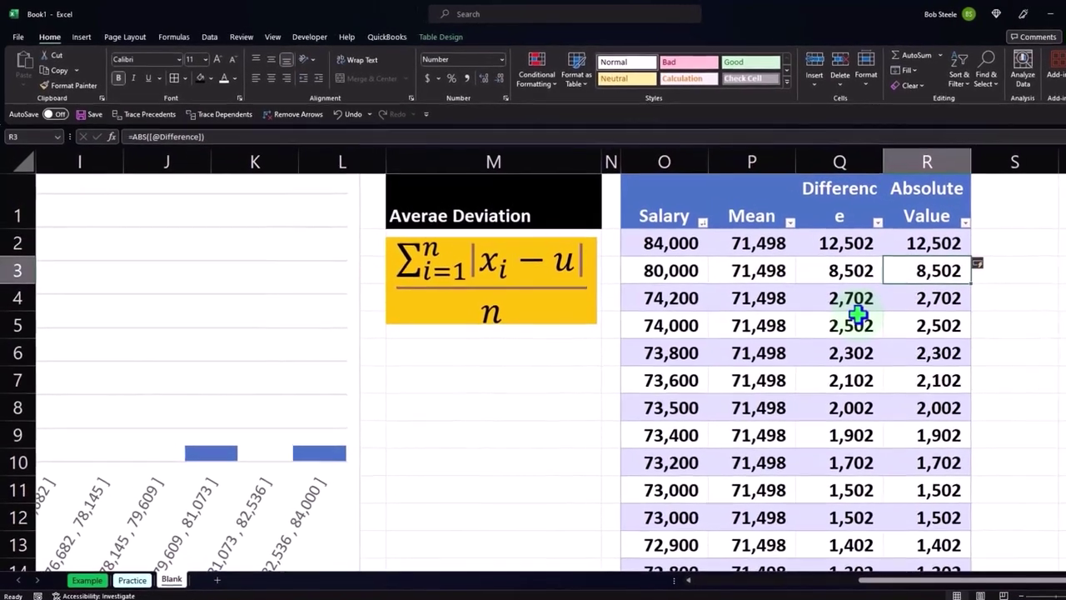
{"action": "scroll", "coordinate": [862, 312], "scroll_direction": "down", "scroll_amount": 2}
{"action": "scroll", "coordinate": [866, 315], "scroll_direction": "down", "scroll_amount": 2}
{"action": "scroll", "coordinate": [866, 316], "scroll_direction": "down", "scroll_amount": 1}
{"action": "scroll", "coordinate": [867, 318], "scroll_direction": "down", "scroll_amount": 2}
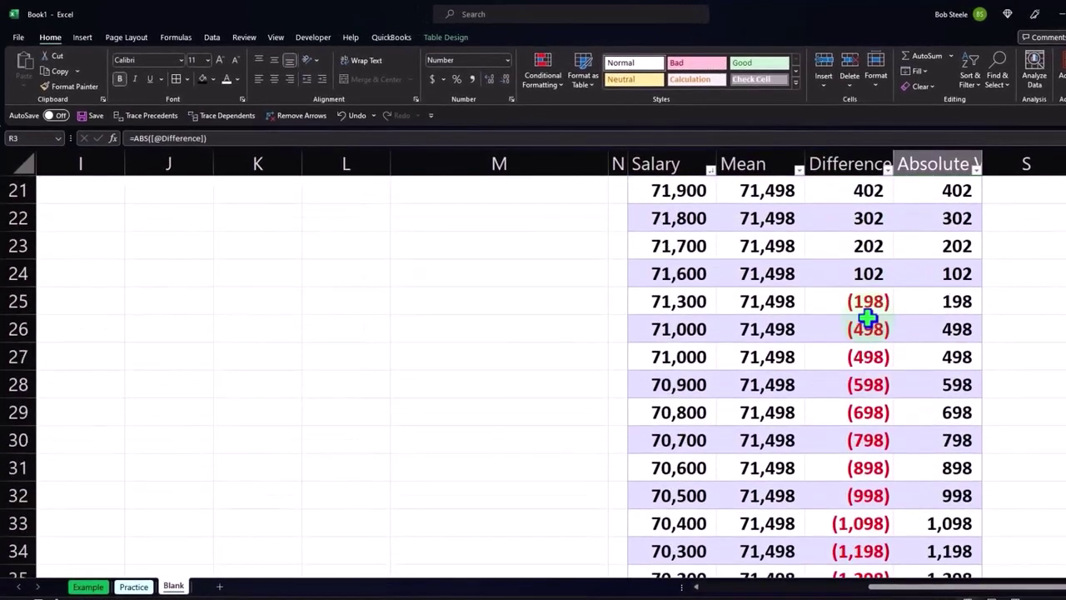
{"action": "scroll", "coordinate": [867, 318], "scroll_direction": "down", "scroll_amount": 2}
{"action": "scroll", "coordinate": [868, 318], "scroll_direction": "down", "scroll_amount": 2}
{"action": "scroll", "coordinate": [867, 317], "scroll_direction": "down", "scroll_amount": 2}
{"action": "scroll", "coordinate": [868, 317], "scroll_direction": "down", "scroll_amount": 2}
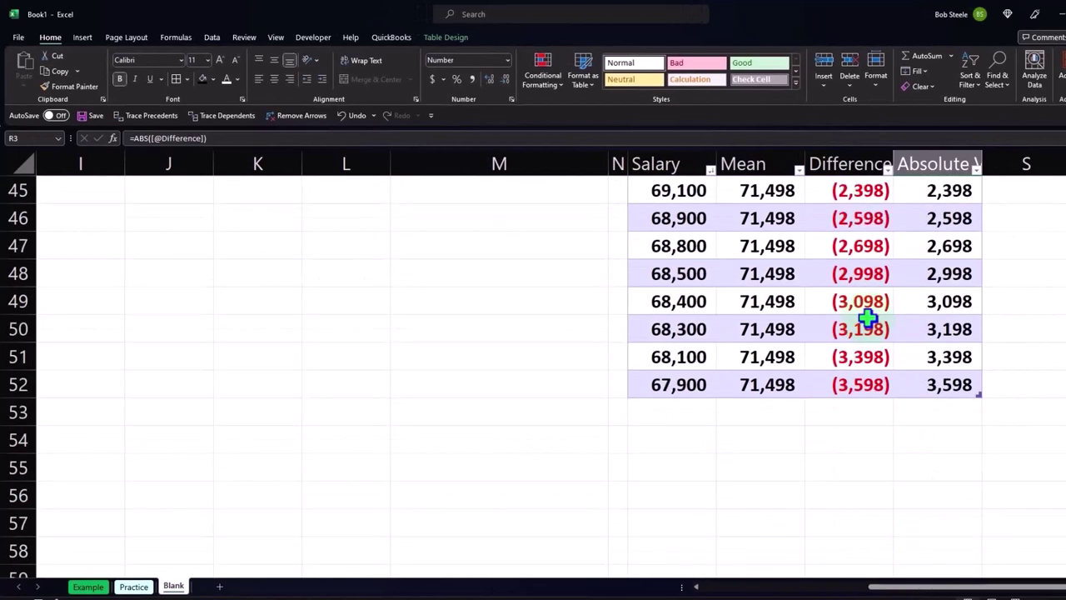
{"action": "left_click", "coordinate": [852, 275]}
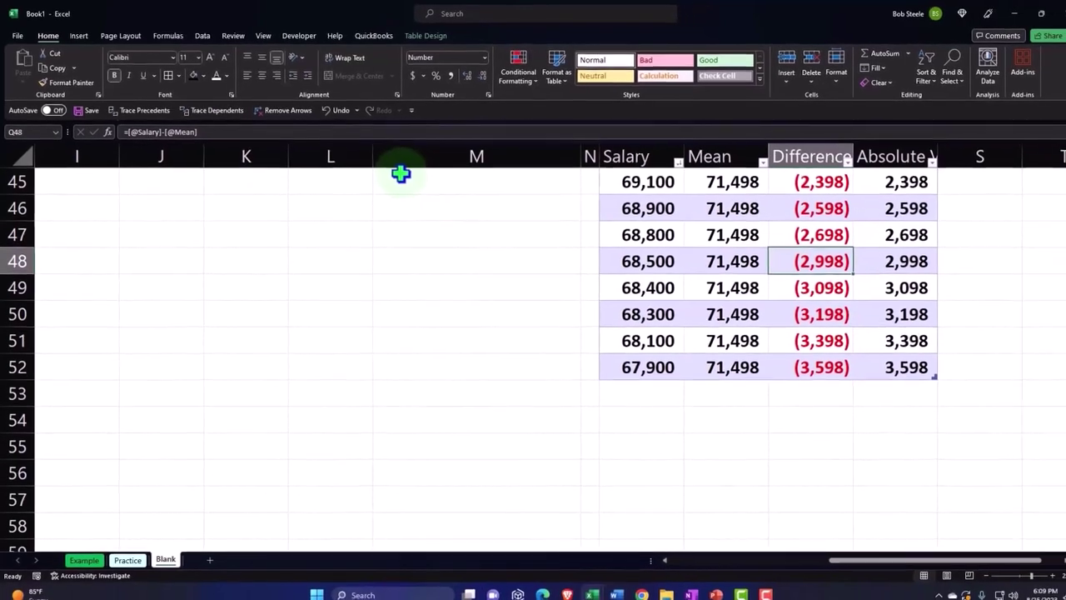
Add a Total row to the table and set the Salary total to Average
{"action": "left_click", "coordinate": [419, 36]}
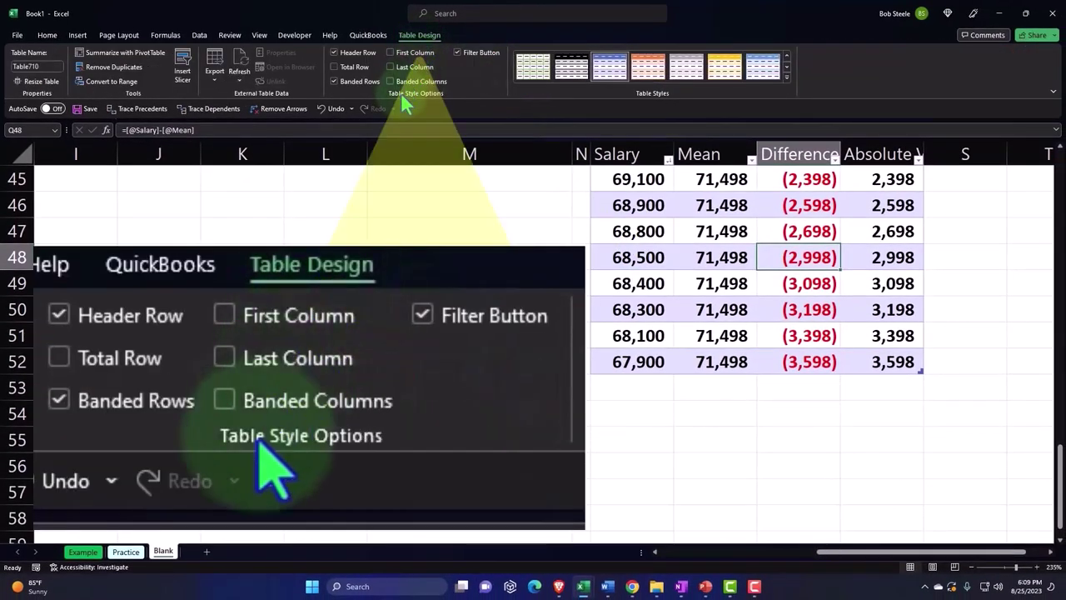
{"action": "left_click", "coordinate": [334, 67]}
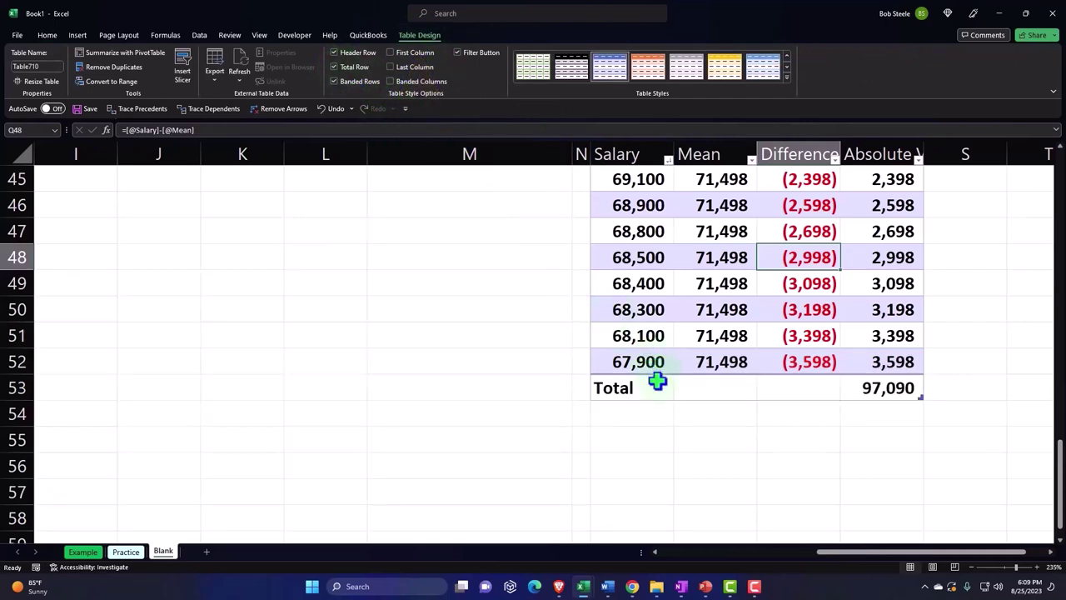
{"action": "left_click", "coordinate": [657, 385]}
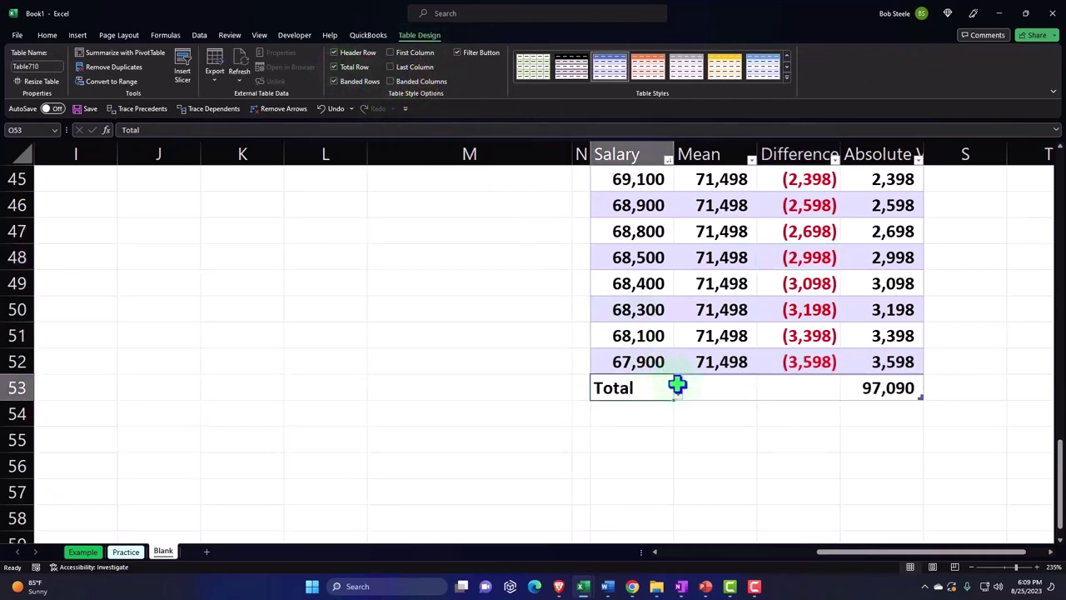
{"action": "left_click", "coordinate": [678, 395]}
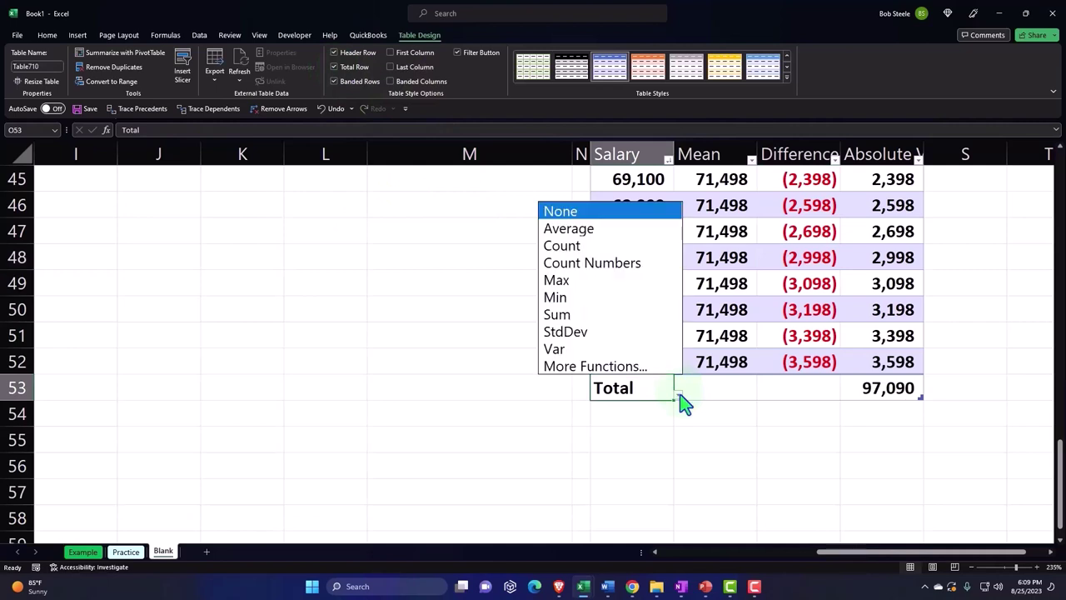
{"action": "left_click", "coordinate": [596, 230]}
Set the Mean total to Count and the Difference total to Sum
{"action": "left_click", "coordinate": [719, 387]}
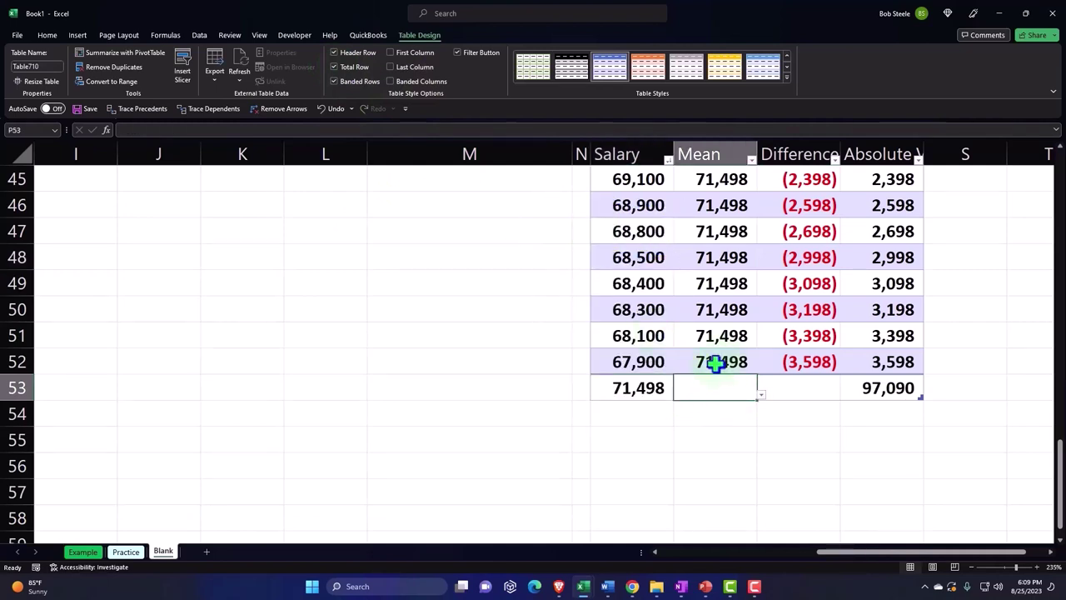
{"action": "left_click", "coordinate": [761, 395]}
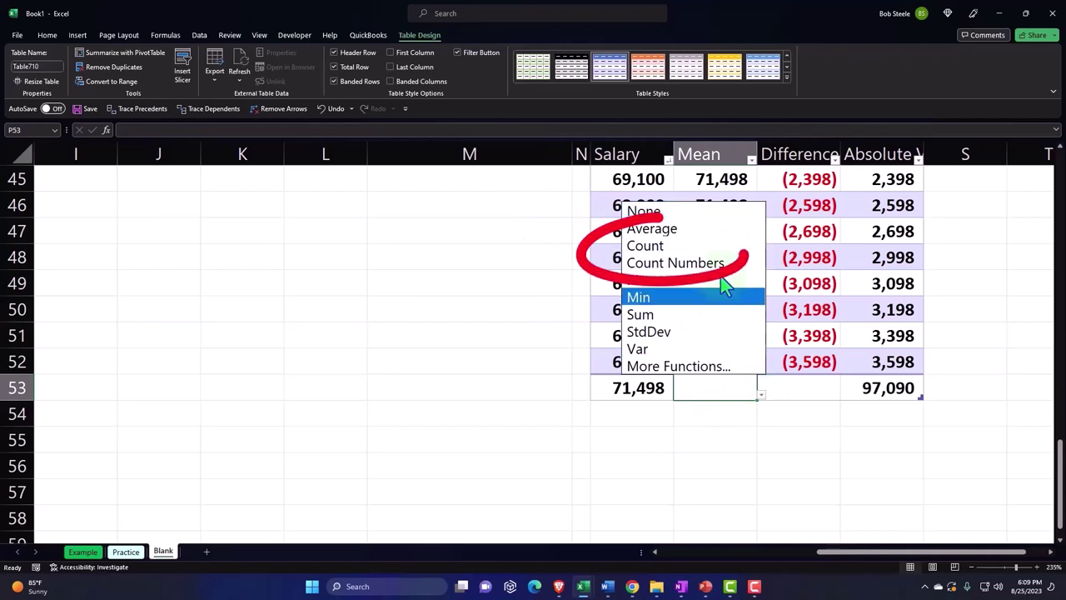
{"action": "left_click", "coordinate": [713, 248]}
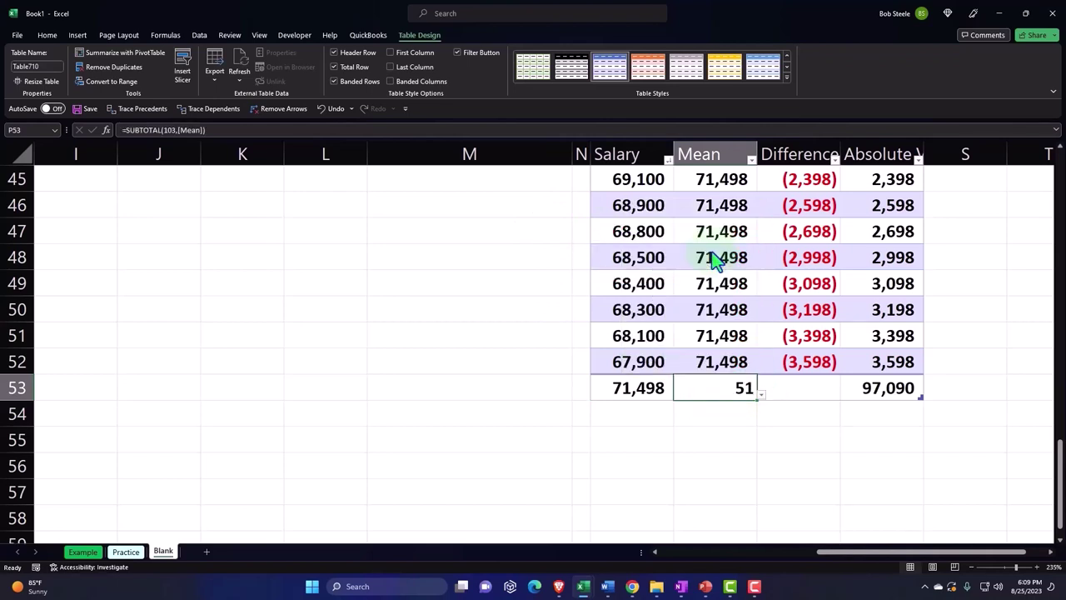
{"action": "left_click", "coordinate": [791, 390]}
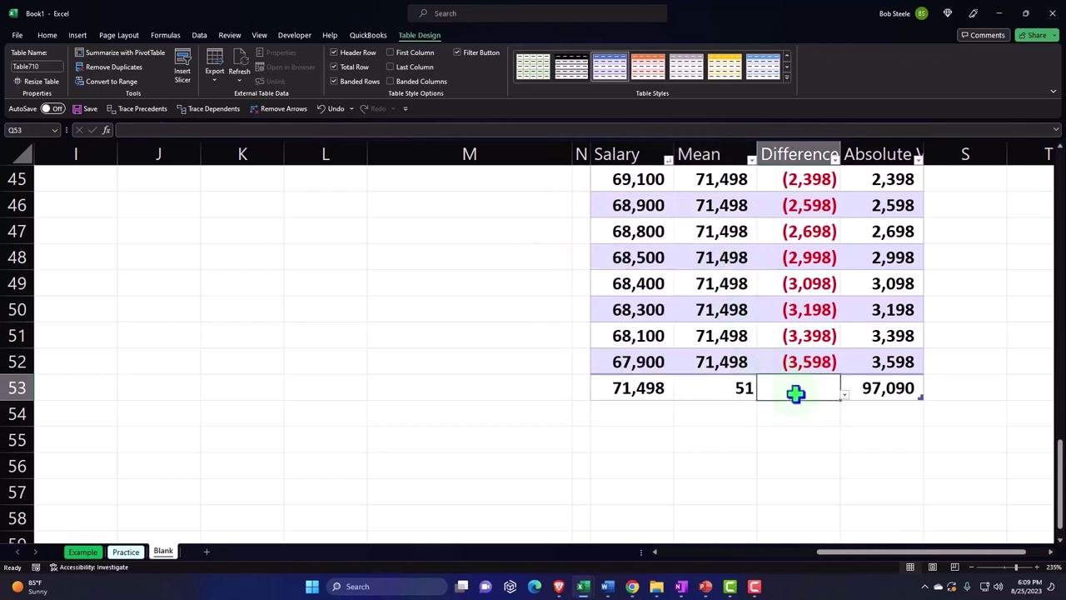
{"action": "left_click", "coordinate": [844, 396]}
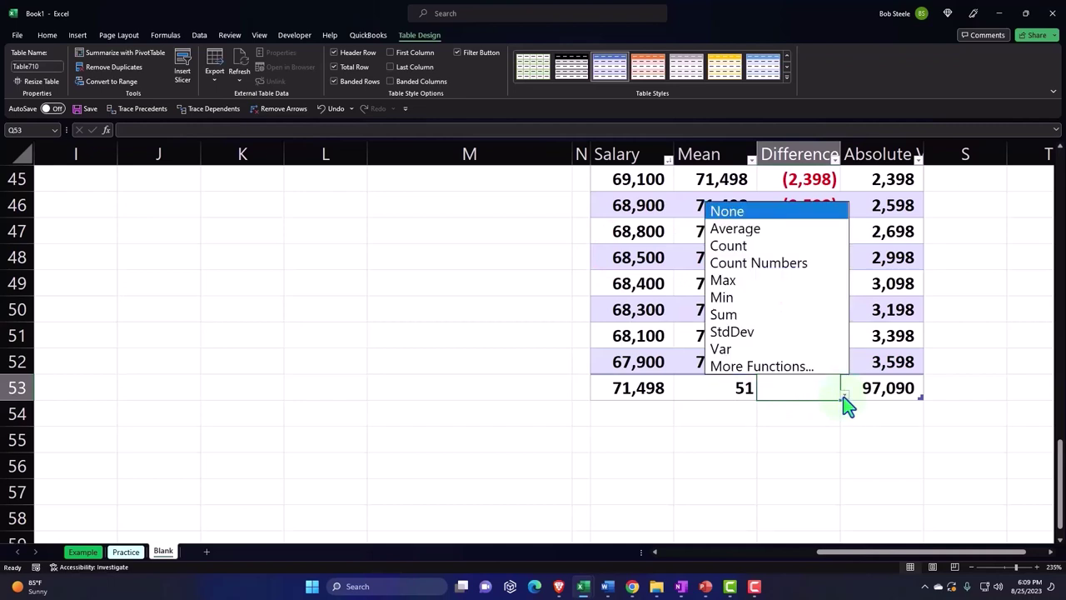
{"action": "left_click", "coordinate": [802, 329]}
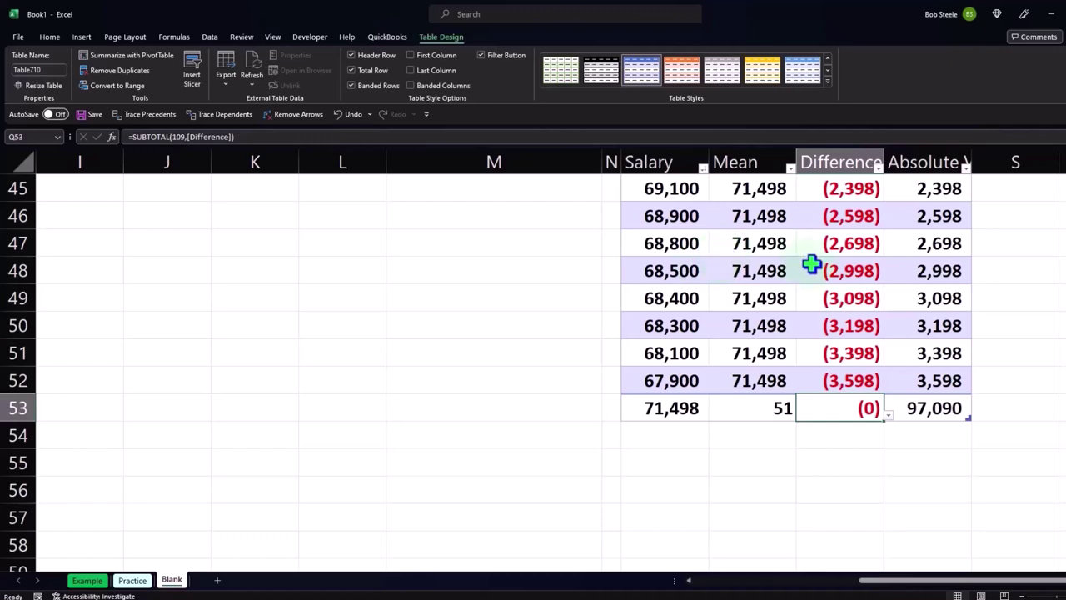
{"action": "scroll", "coordinate": [811, 264], "scroll_direction": "up", "scroll_amount": 5}
{"action": "scroll", "coordinate": [814, 264], "scroll_direction": "up", "scroll_amount": 5}
{"action": "scroll", "coordinate": [813, 265], "scroll_direction": "down", "scroll_amount": 4}
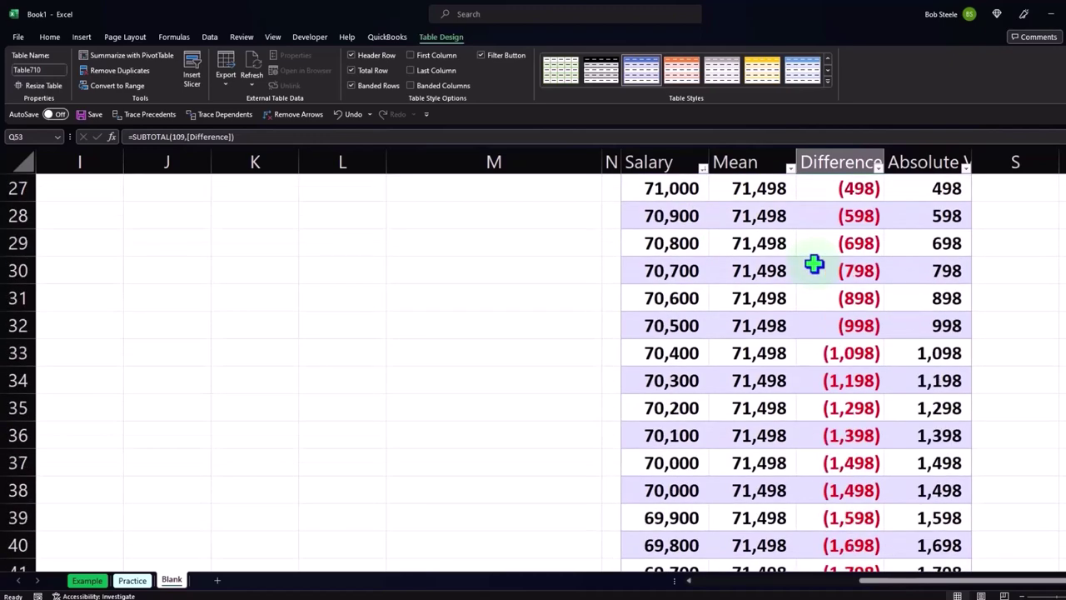
{"action": "scroll", "coordinate": [813, 265], "scroll_direction": "down", "scroll_amount": 3}
{"action": "scroll", "coordinate": [813, 264], "scroll_direction": "down", "scroll_amount": 3}
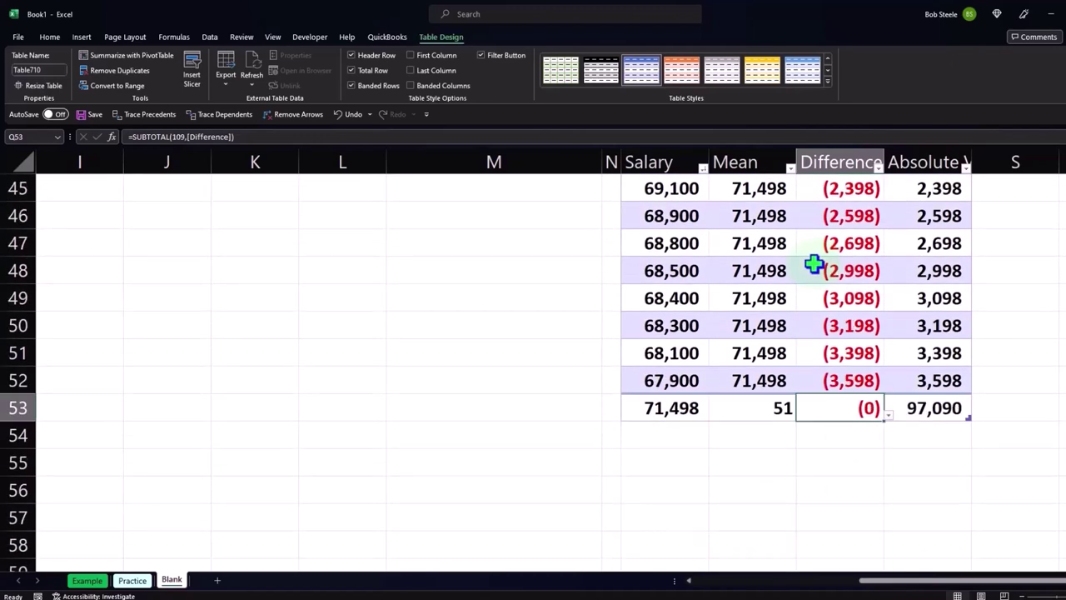
{"action": "left_click", "coordinate": [943, 408]}
{"action": "left_click", "coordinate": [976, 416]}
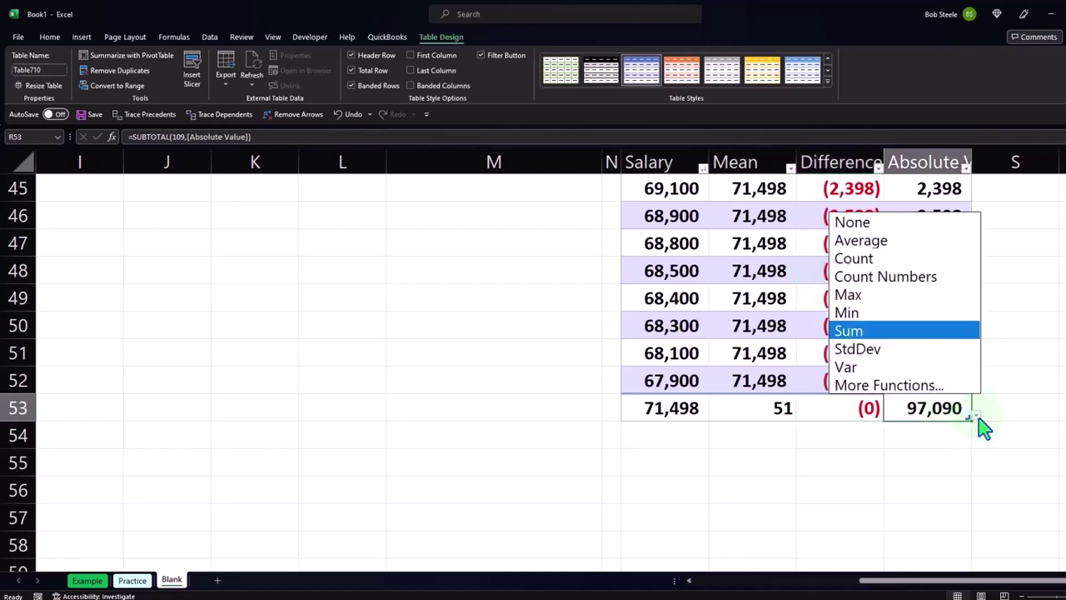
{"action": "left_click_drag", "start_coordinate": [845, 275], "coordinate": [862, 350]}
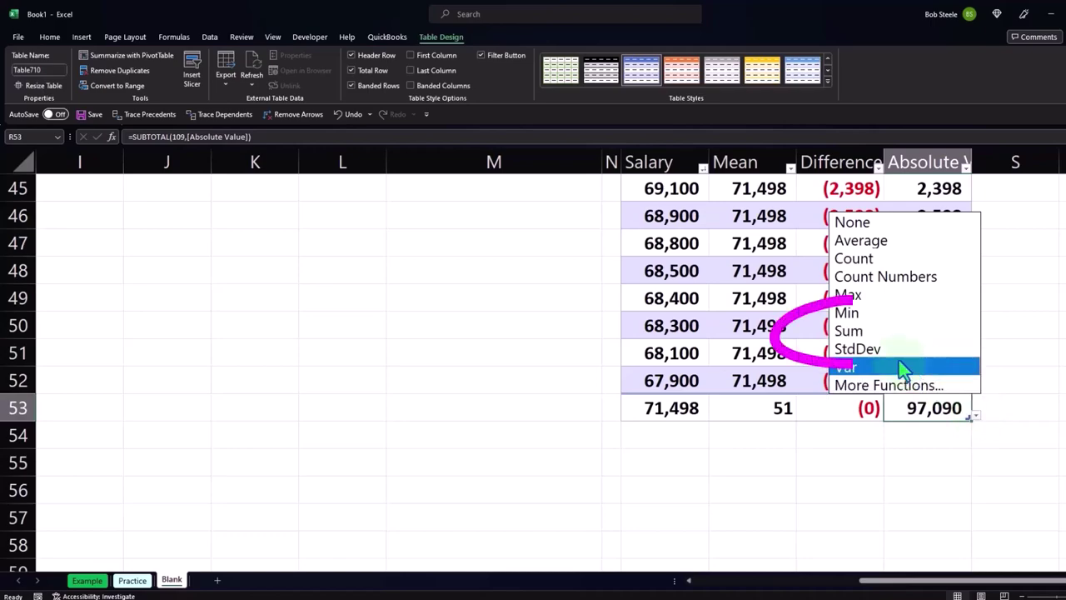
{"action": "key", "text": "Escape"}
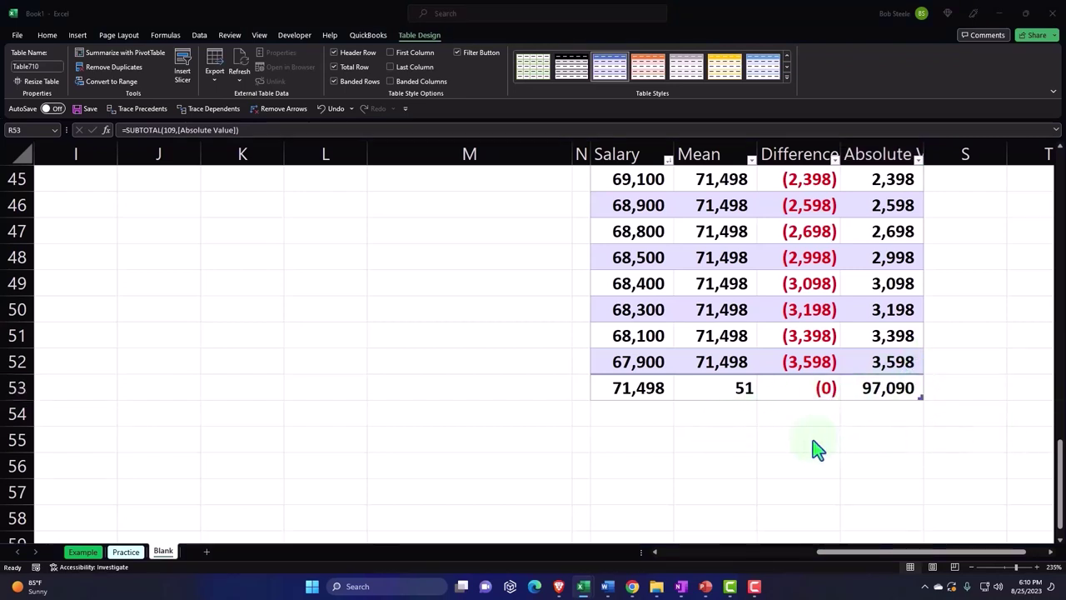
Link O55 to the top heading with the formula =M1
{"action": "left_click", "coordinate": [637, 441]}
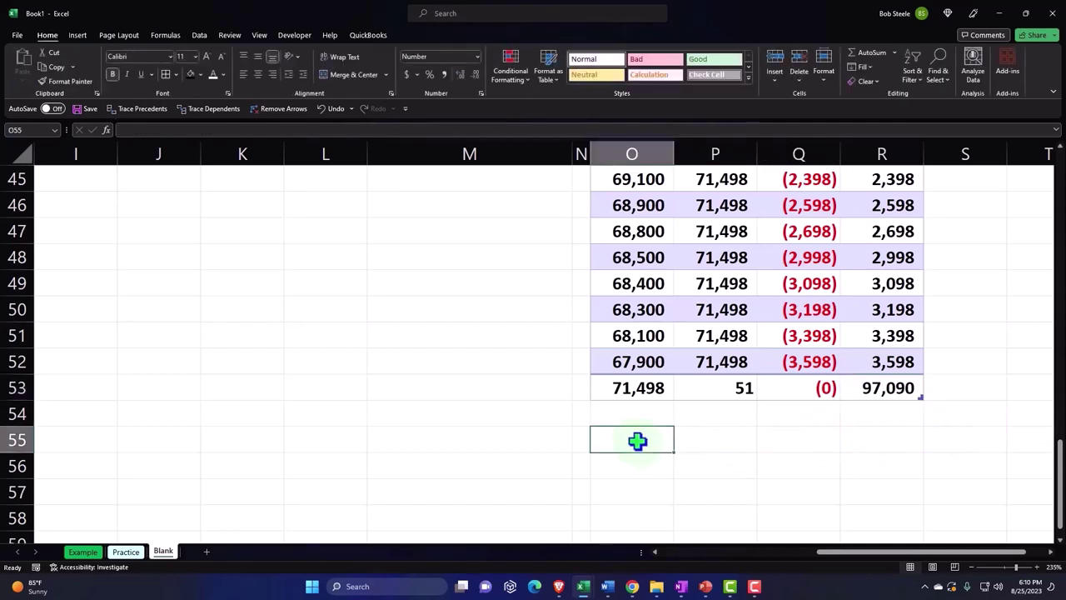
{"action": "type", "text": "="}
{"action": "scroll", "coordinate": [404, 350], "scroll_direction": "up", "scroll_amount": 4}
{"action": "scroll", "coordinate": [403, 351], "scroll_direction": "up", "scroll_amount": 5}
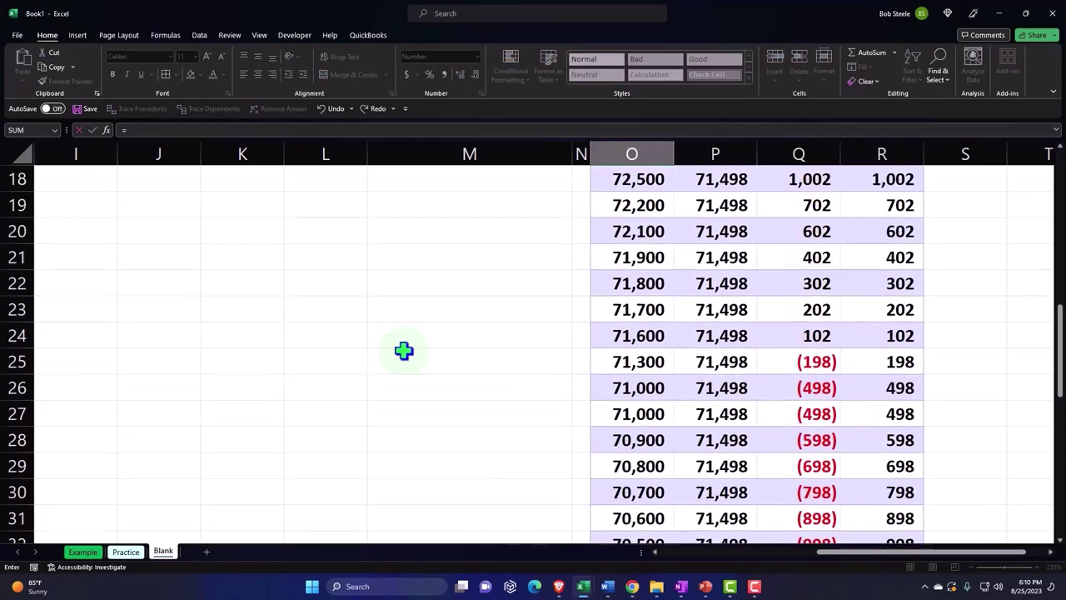
{"action": "scroll", "coordinate": [404, 351], "scroll_direction": "up", "scroll_amount": 5}
{"action": "left_click", "coordinate": [404, 202]}
{"action": "key", "text": "Return"}
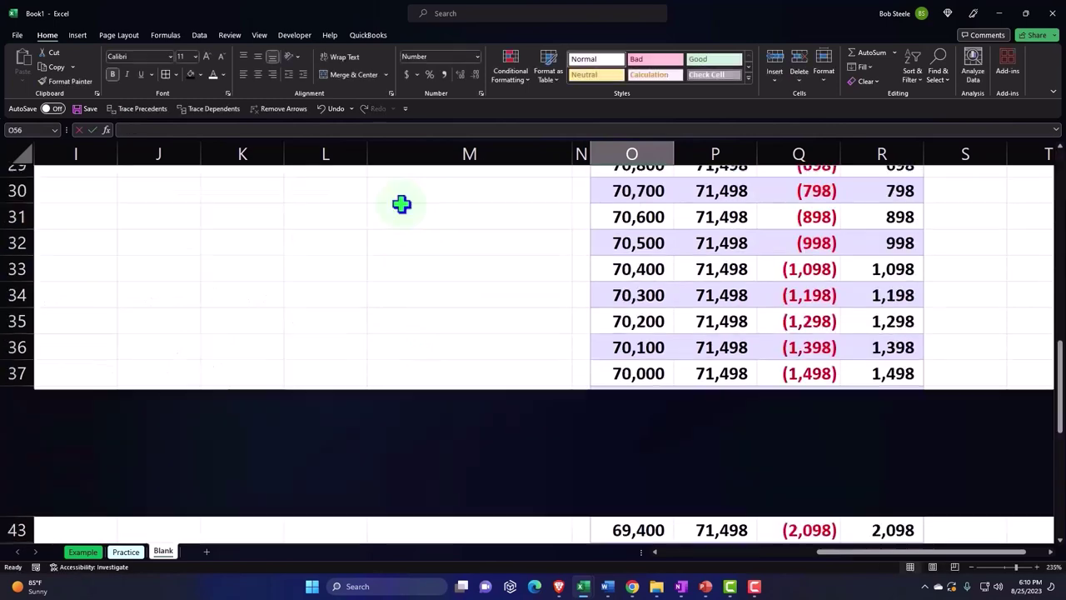
Correct the M1 heading's spelling to 'Average Deviation'
{"action": "scroll", "coordinate": [402, 204], "scroll_direction": "up", "scroll_amount": 10}
{"action": "double_click", "coordinate": [401, 204]}
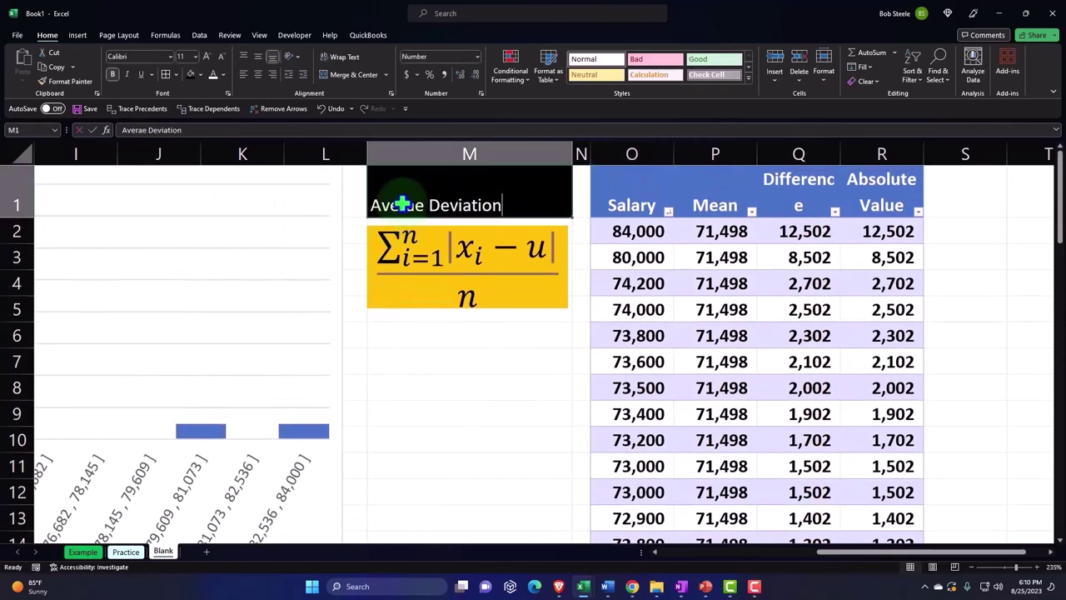
{"action": "type", "text": "g"}
{"action": "key", "text": "Return"}
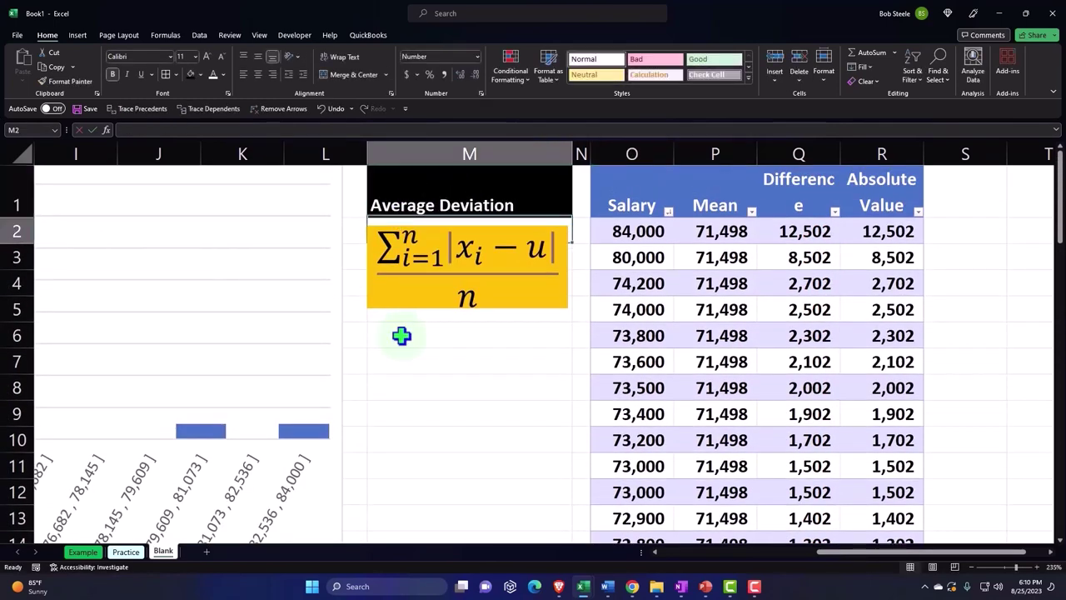
Give O55:R55 a black fill with white text, then begin a label beneath it
{"action": "scroll", "coordinate": [450, 406], "scroll_direction": "down", "scroll_amount": 4}
{"action": "scroll", "coordinate": [458, 421], "scroll_direction": "down", "scroll_amount": 6}
{"action": "scroll", "coordinate": [464, 430], "scroll_direction": "down", "scroll_amount": 4}
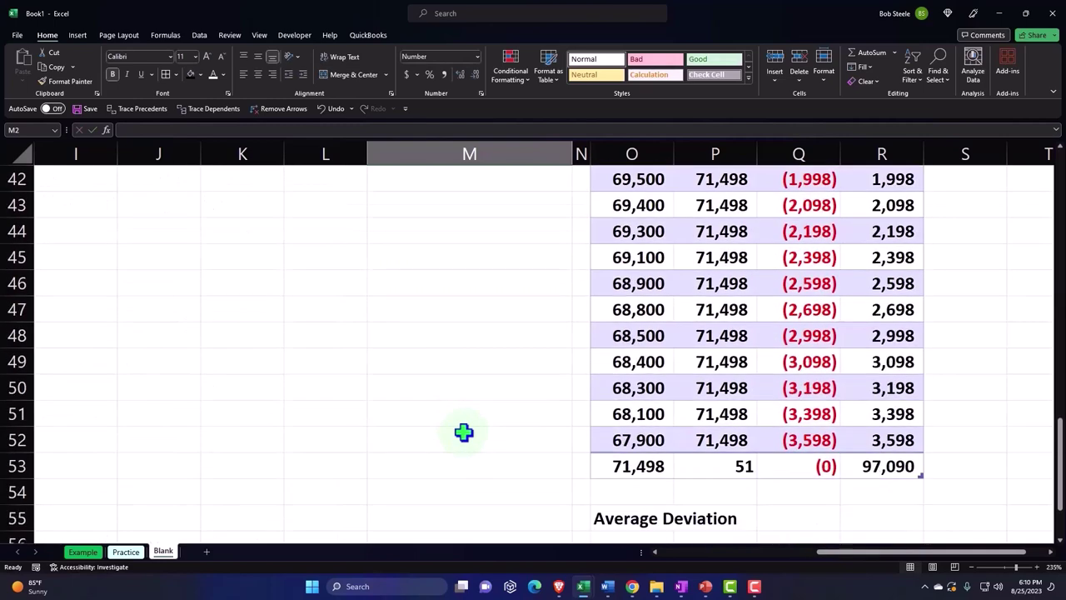
{"action": "scroll", "coordinate": [499, 430], "scroll_direction": "down", "scroll_amount": 2}
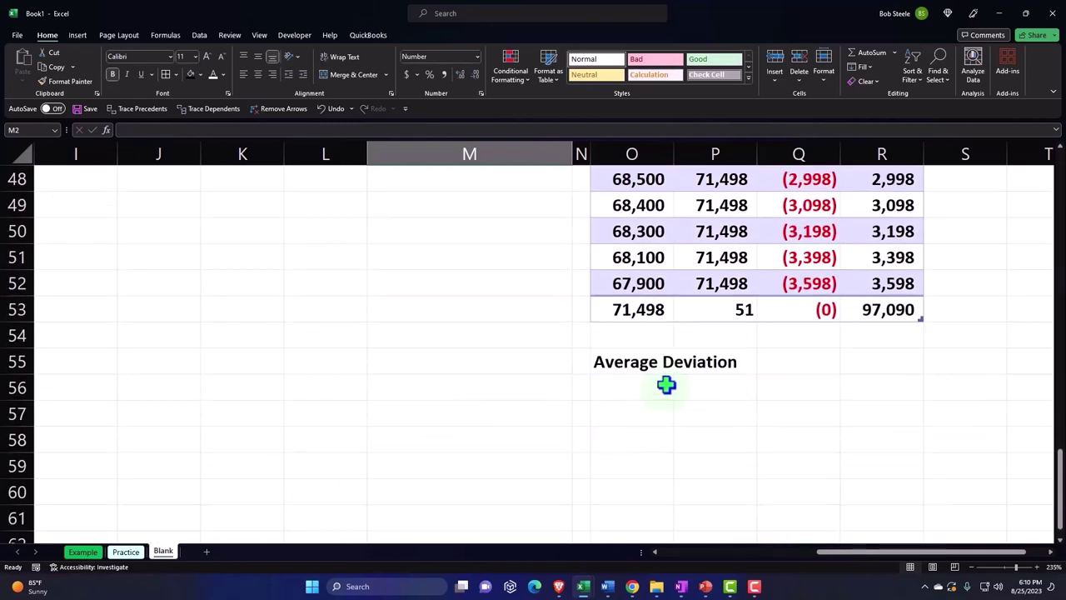
{"action": "left_click_drag", "start_coordinate": [642, 361], "coordinate": [859, 355]}
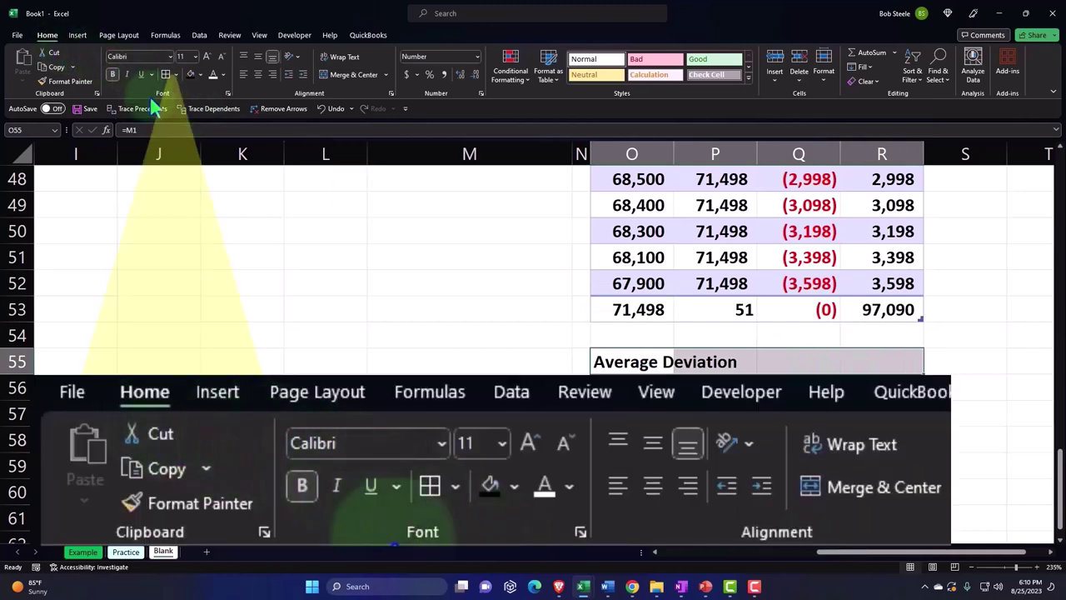
{"action": "left_click", "coordinate": [190, 74]}
{"action": "left_click", "coordinate": [211, 73]}
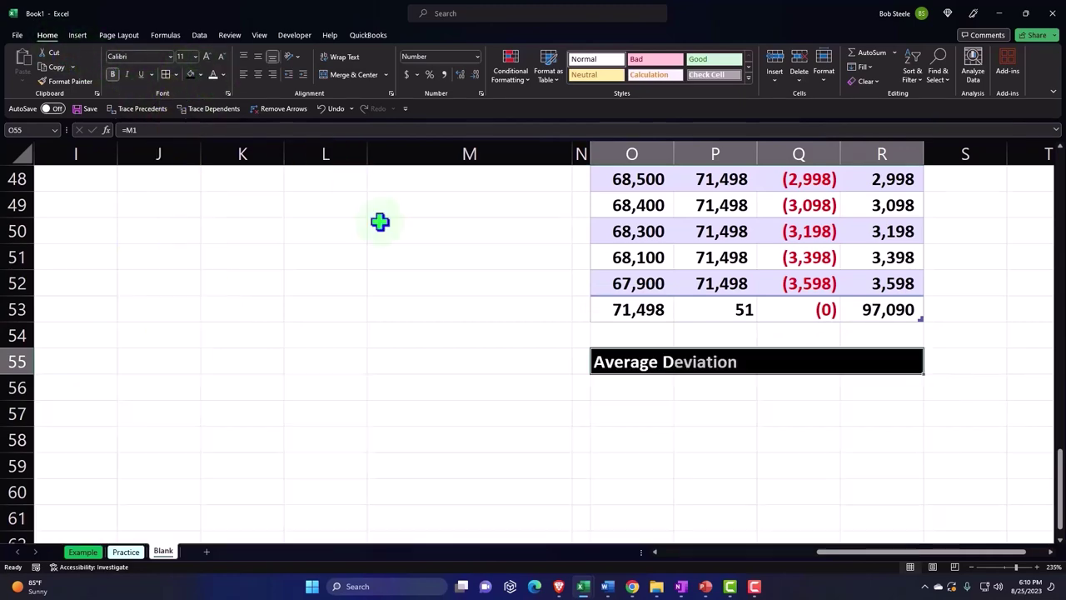
{"action": "left_click", "coordinate": [616, 387]}
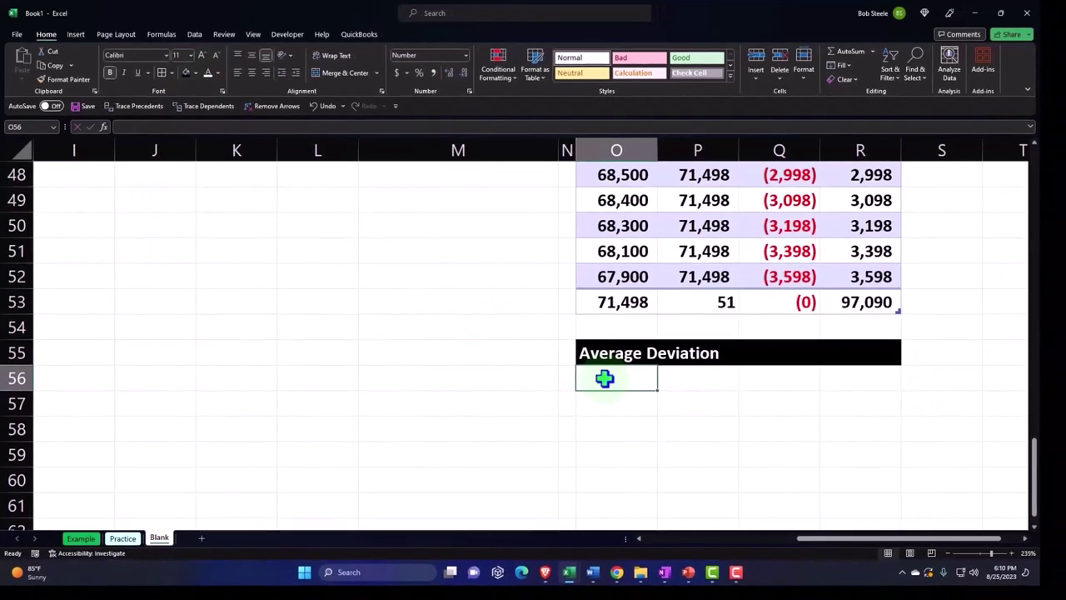
{"action": "type", "text": "SDu"}
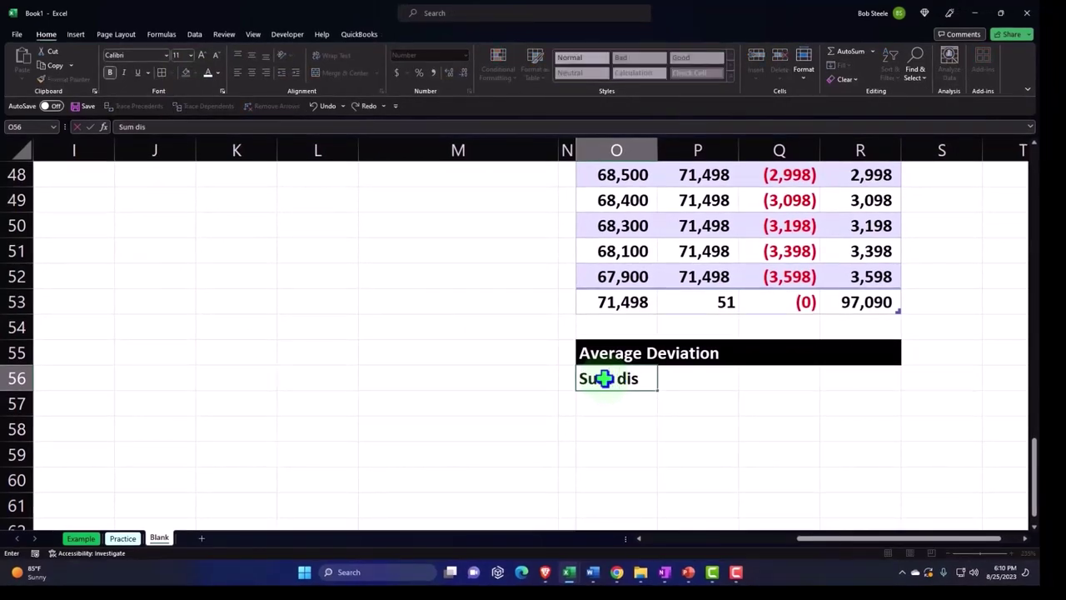
{"action": "type", "text": "e from mean"}
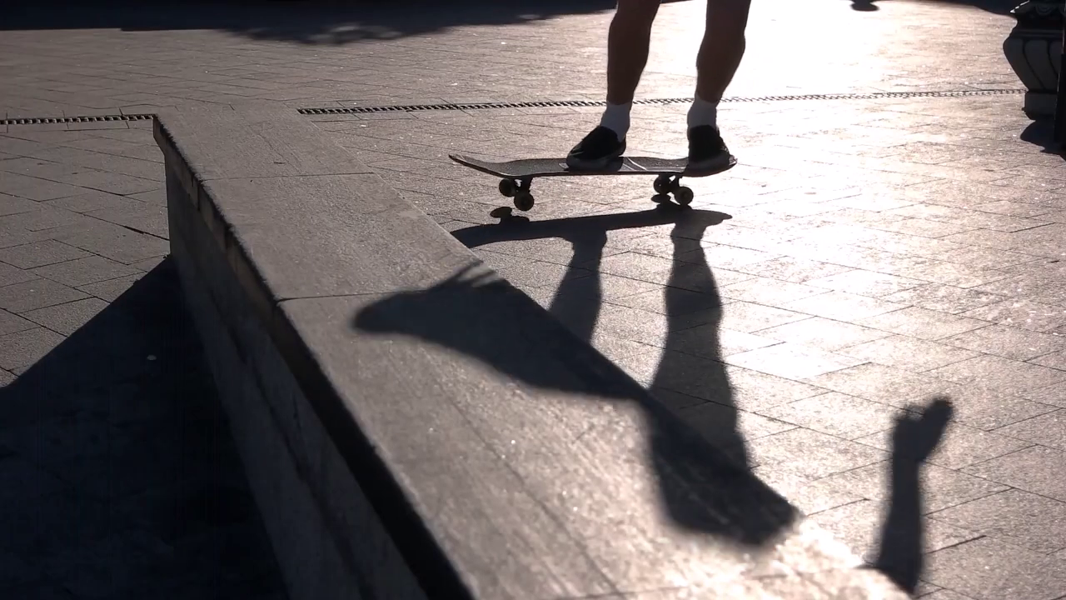
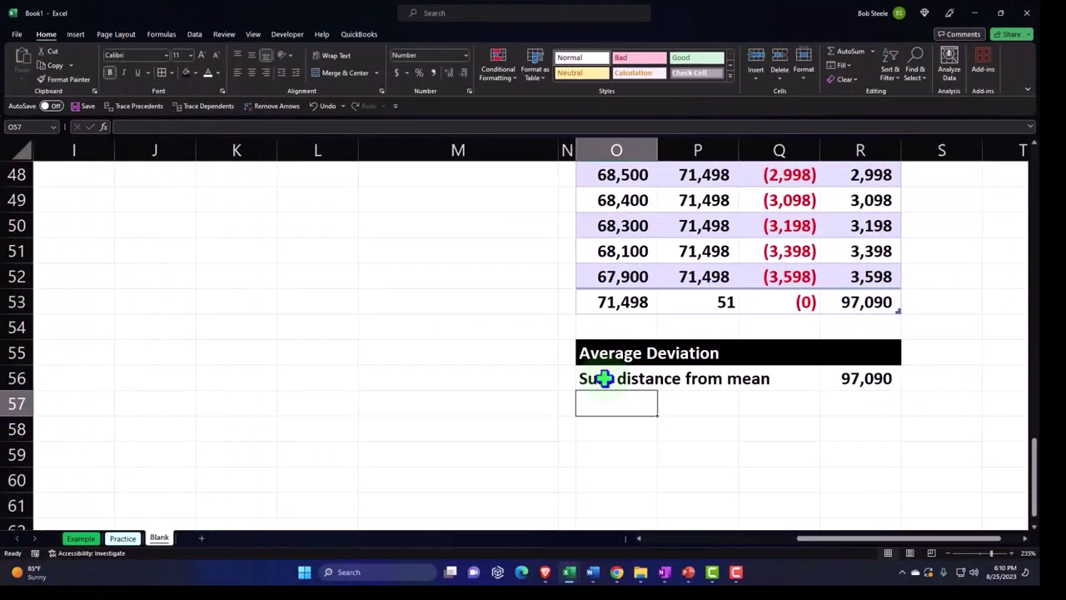
Enter the label '/ the count (n)' in O57 and select R57 for the count
{"action": "type", "text": "'"}
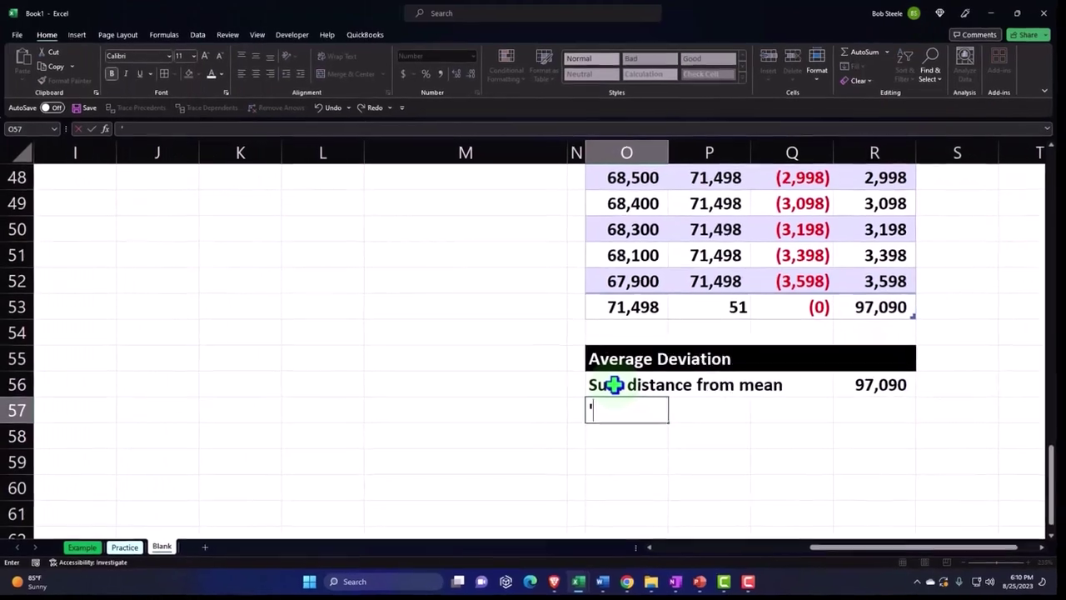
{"action": "type", "text": "/ the count (n"}
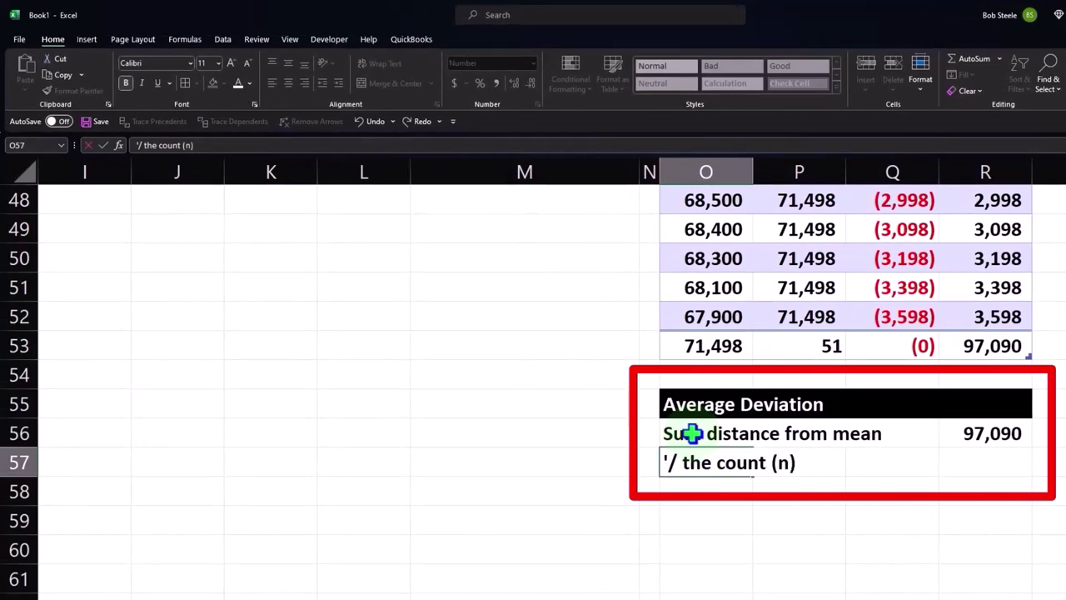
{"action": "key", "text": "Tab"}
{"action": "scroll", "coordinate": [559, 338], "scroll_direction": "up", "scroll_amount": 6}
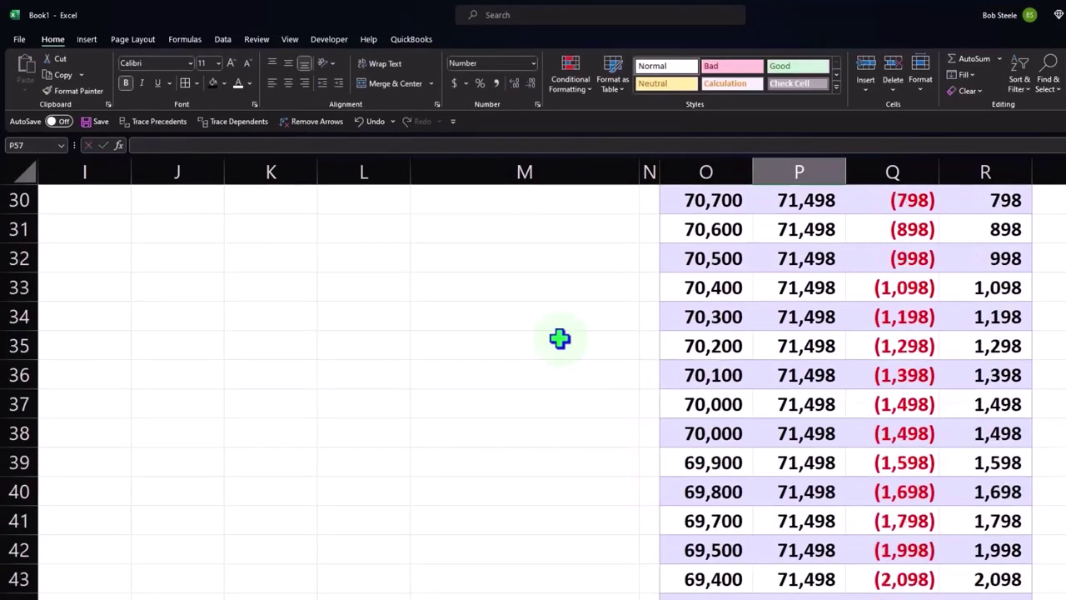
{"action": "scroll", "coordinate": [558, 337], "scroll_direction": "up", "scroll_amount": 9}
{"action": "scroll", "coordinate": [559, 337], "scroll_direction": "up", "scroll_amount": 1}
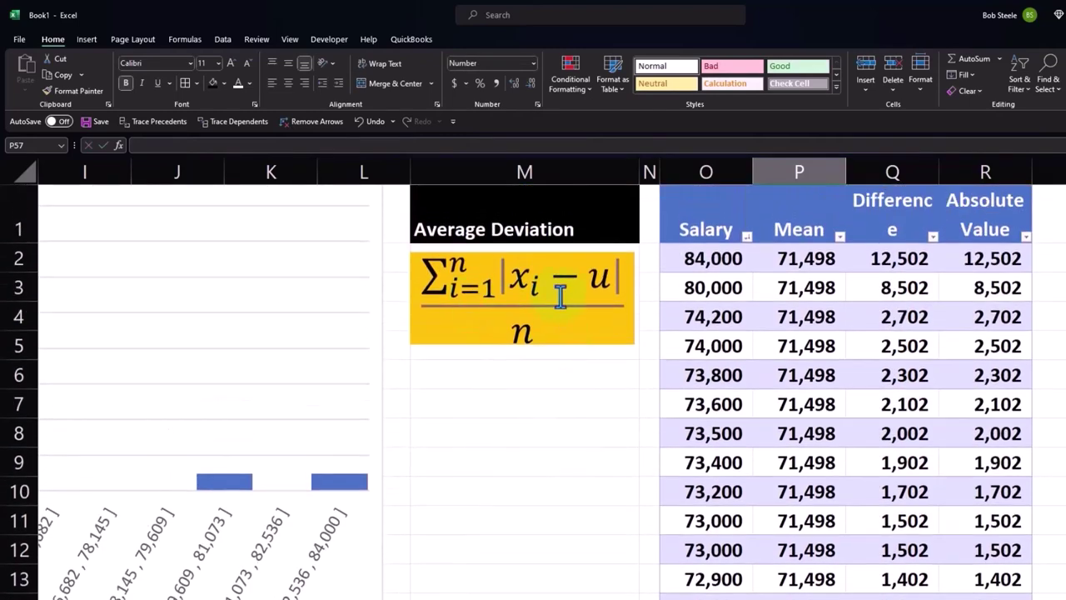
{"action": "scroll", "coordinate": [518, 326], "scroll_direction": "down", "scroll_amount": 1}
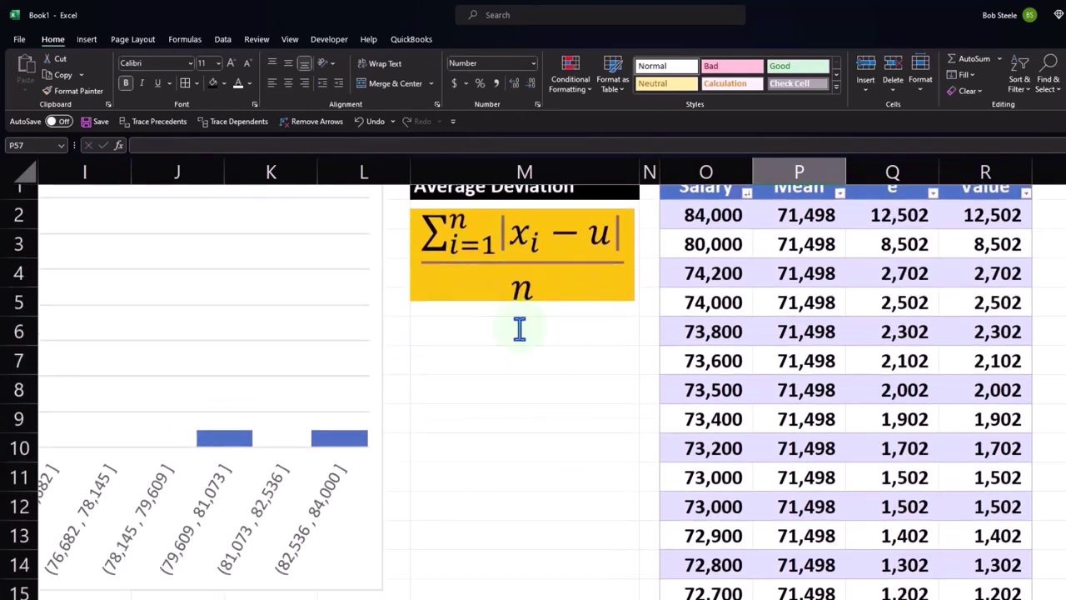
{"action": "scroll", "coordinate": [519, 327], "scroll_direction": "down", "scroll_amount": 10}
{"action": "scroll", "coordinate": [520, 327], "scroll_direction": "down", "scroll_amount": 4}
{"action": "scroll", "coordinate": [875, 350], "scroll_direction": "down", "scroll_amount": 3}
{"action": "left_click", "coordinate": [992, 288]}
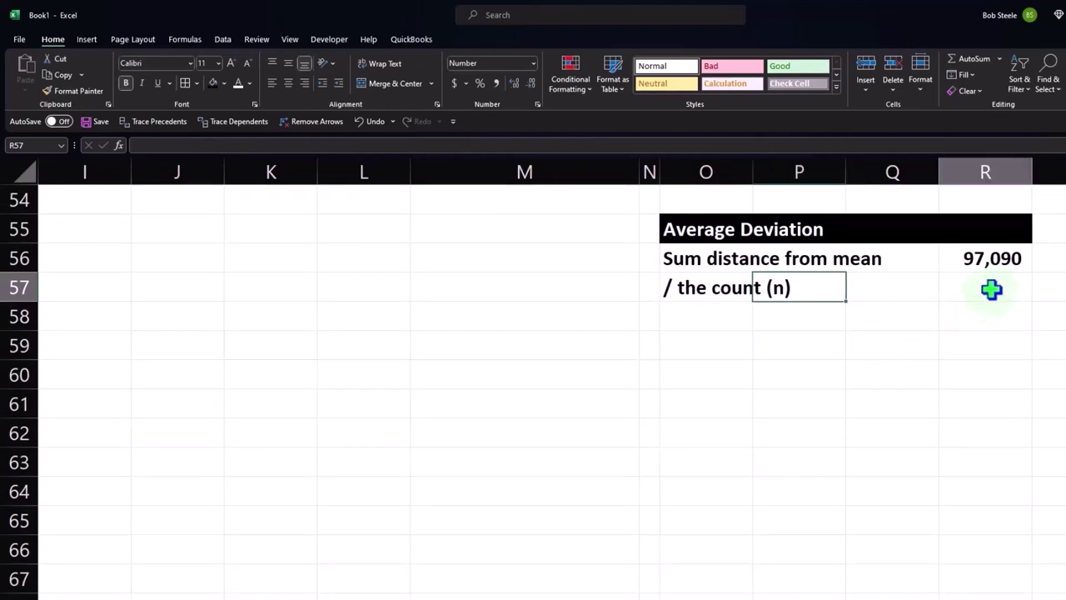
{"action": "scroll", "coordinate": [995, 316], "scroll_direction": "up", "scroll_amount": 2}
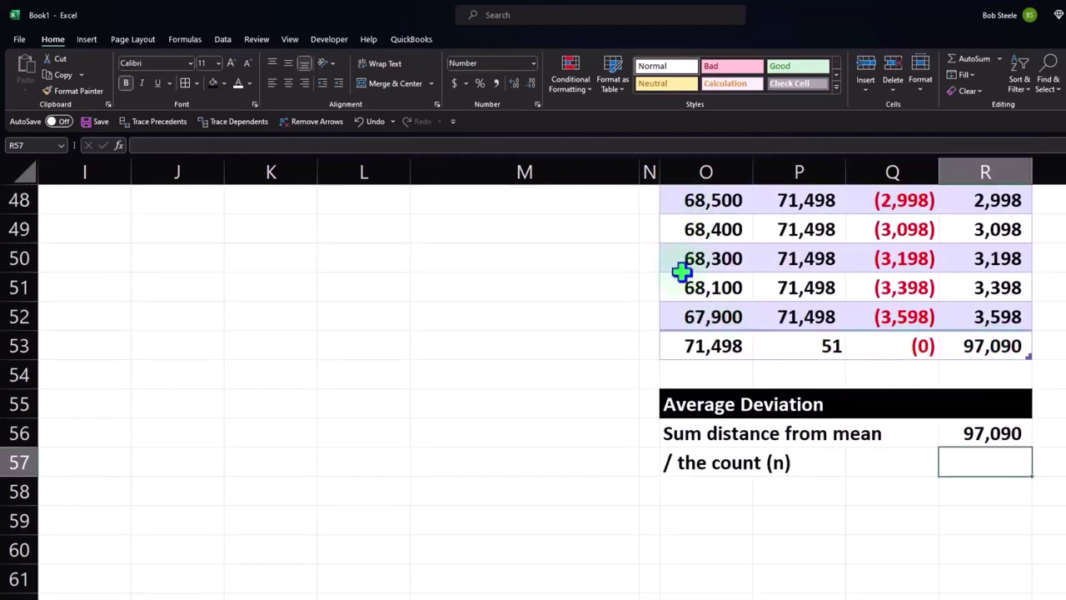
In R57, reference the table's count total (51) and underline it
{"action": "type", "text": "="}
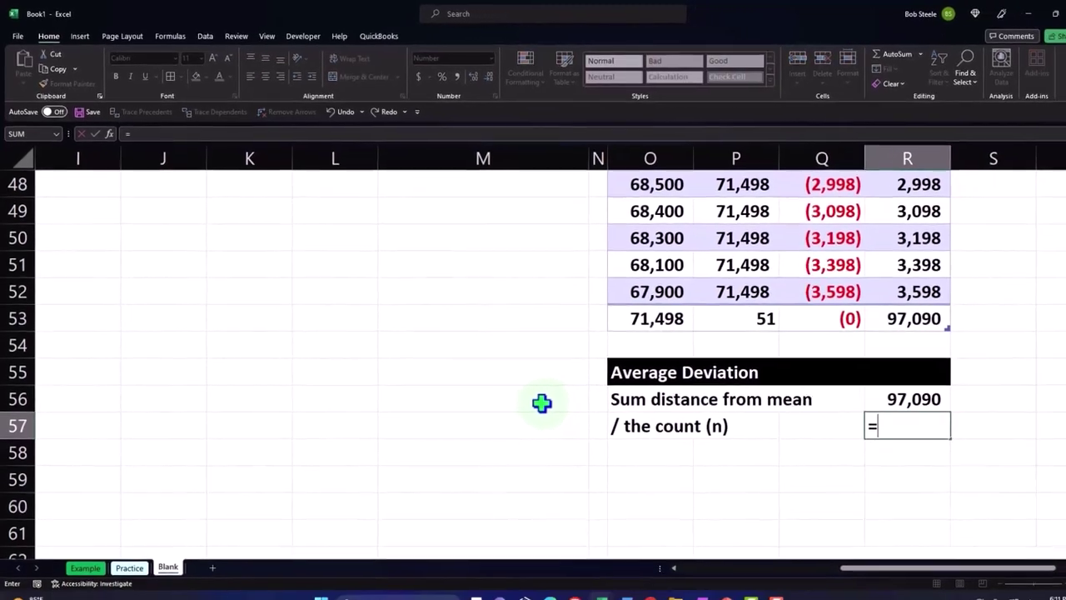
{"action": "key", "text": "Up"}
{"action": "key", "text": "Up"}
{"action": "key", "text": "Up"}
{"action": "key", "text": "Up"}
{"action": "key", "text": "Left"}
{"action": "key", "text": "Return"}
{"action": "key", "text": "Up"}
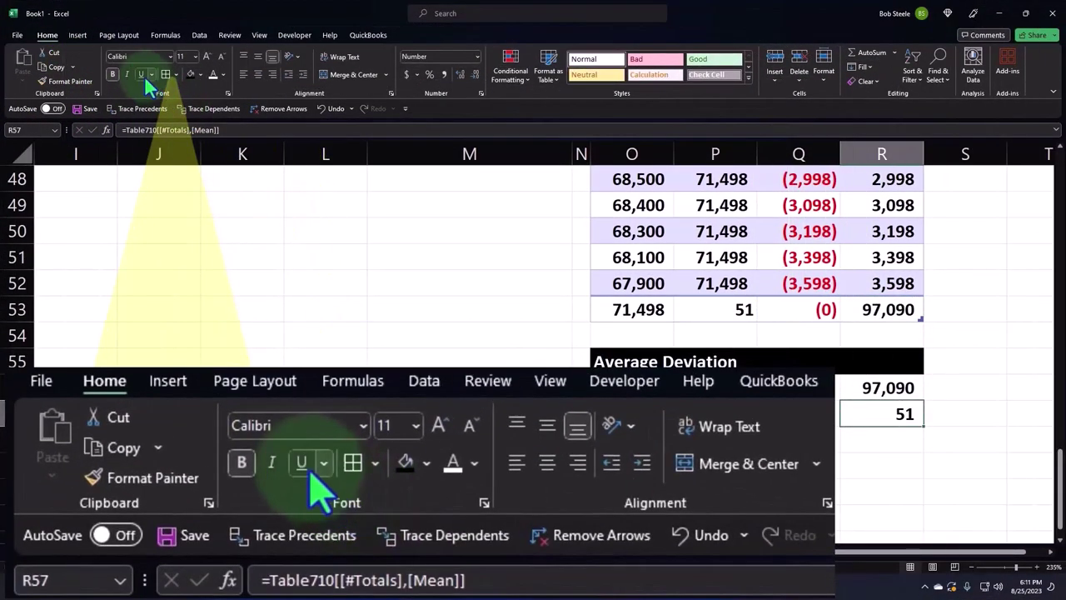
{"action": "left_click", "coordinate": [140, 74]}
Type the label 'Average Deviation' in O58
{"action": "key", "text": "Down"}
{"action": "key", "text": "Left"}
{"action": "key", "text": "Left"}
{"action": "key", "text": "Left"}
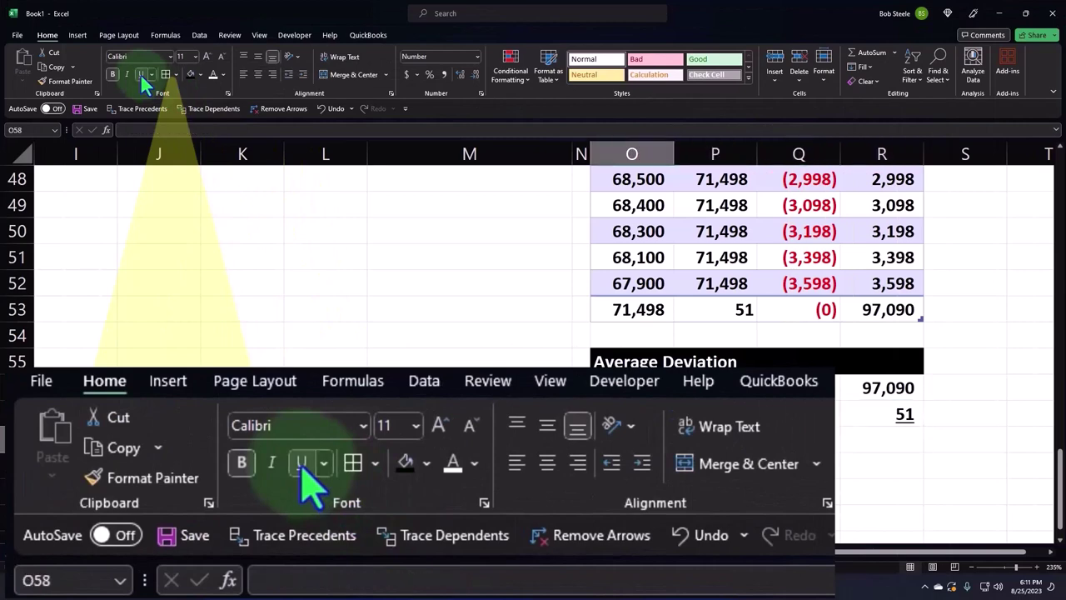
{"action": "type", "text": "Average D"}
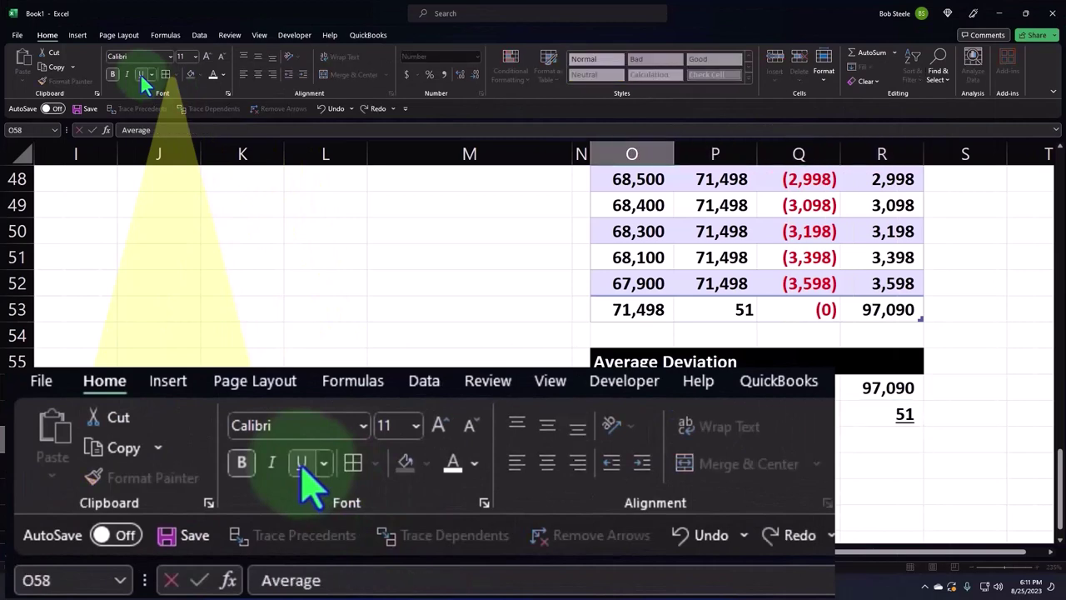
{"action": "type", "text": "eviation"}
{"action": "key", "text": "Right"}
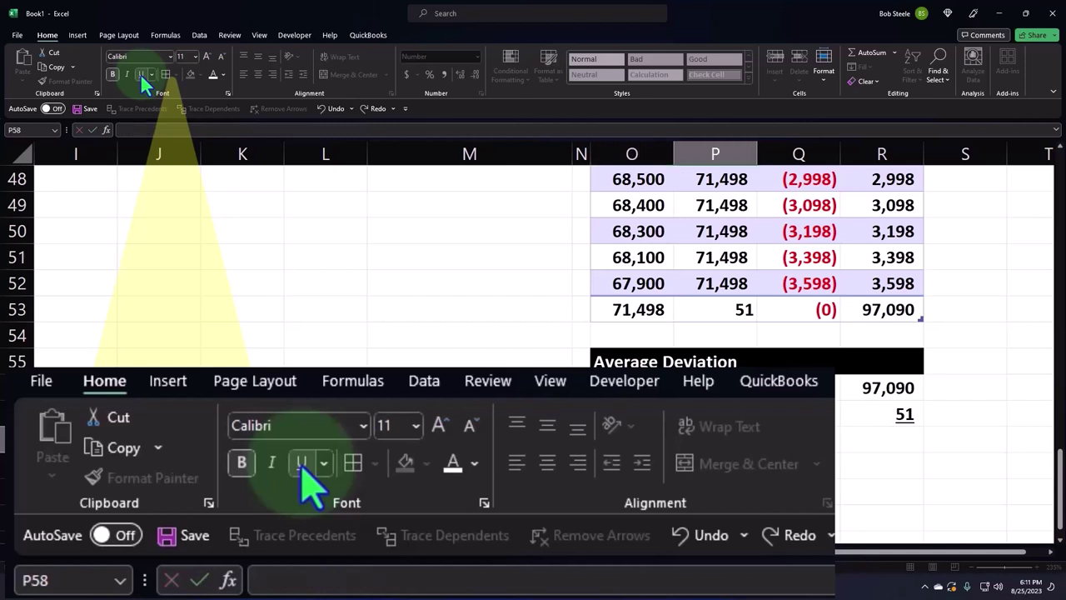
{"action": "key", "text": "Right"}
{"action": "key", "text": "Right"}
Enter =R56/R57 in R58 and show two decimals, giving 1,903.73
{"action": "type", "text": "="}
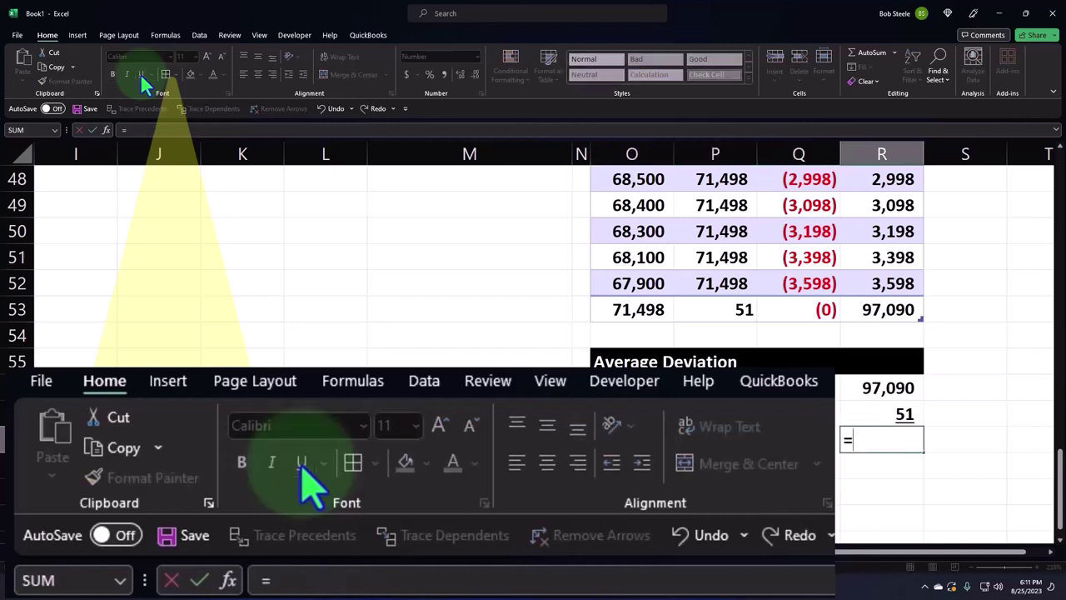
{"action": "key", "text": "Up"}
{"action": "key", "text": "Up"}
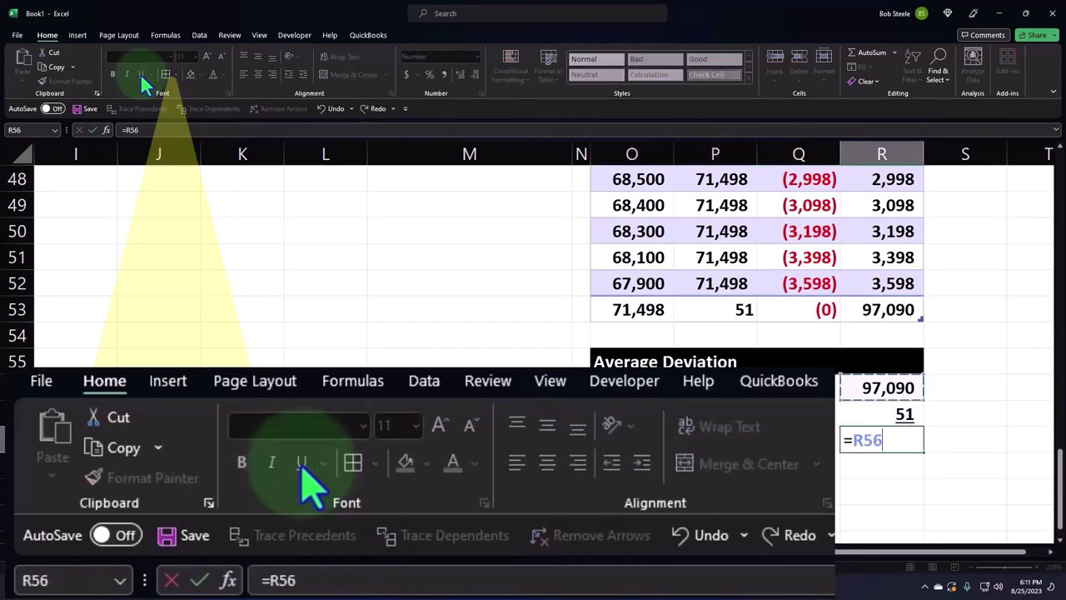
{"action": "type", "text": "/"}
{"action": "key", "text": "Up"}
{"action": "key", "text": "Return"}
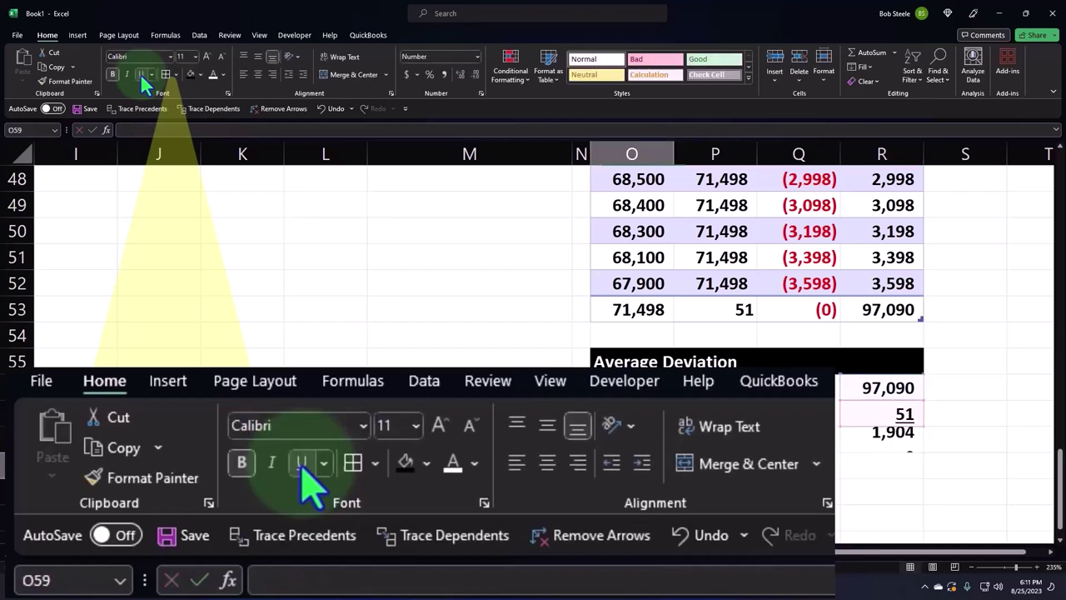
{"action": "key", "text": "Up"}
{"action": "key", "text": "Right"}
{"action": "key", "text": "Right"}
{"action": "key", "text": "Right"}
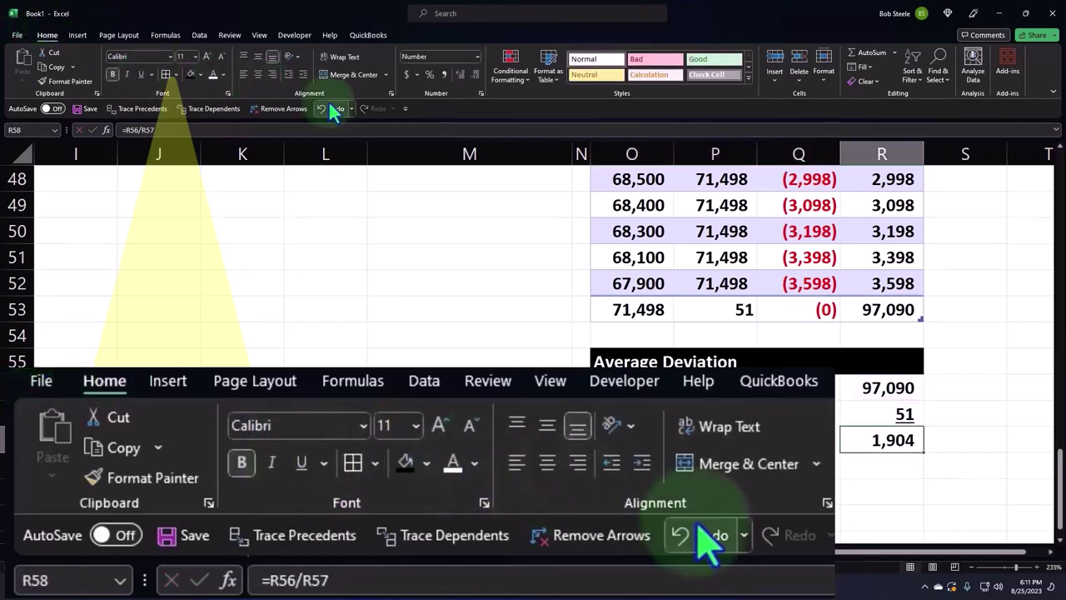
{"action": "left_click", "coordinate": [459, 74]}
{"action": "left_click", "coordinate": [460, 74]}
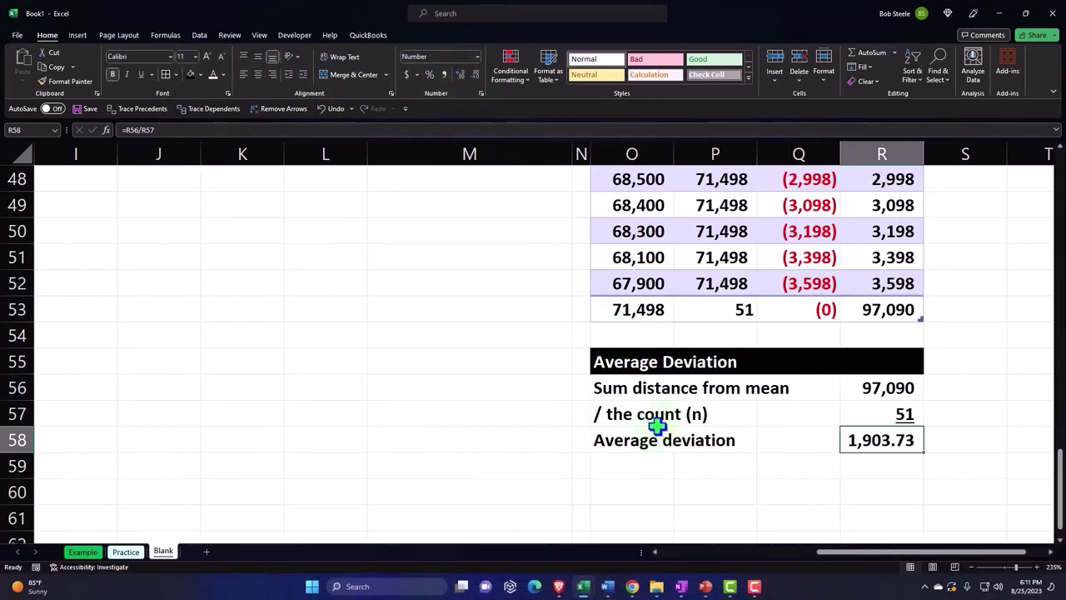
{"action": "left_click_drag", "start_coordinate": [638, 387], "coordinate": [866, 441]}
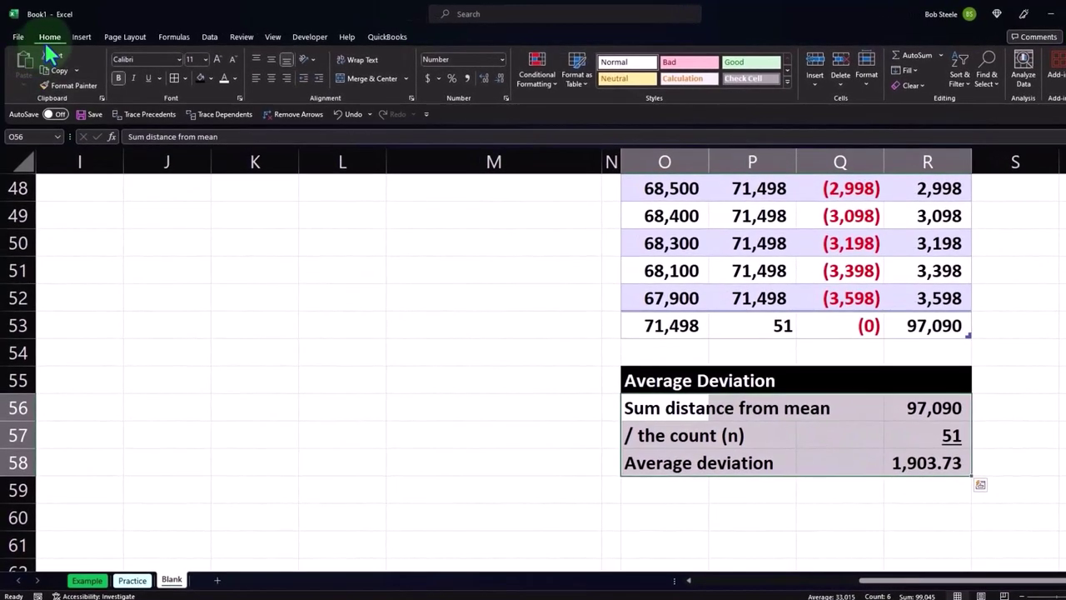
Apply All Borders and the recent light-blue fill to O56:R58
{"action": "left_click", "coordinate": [175, 79]}
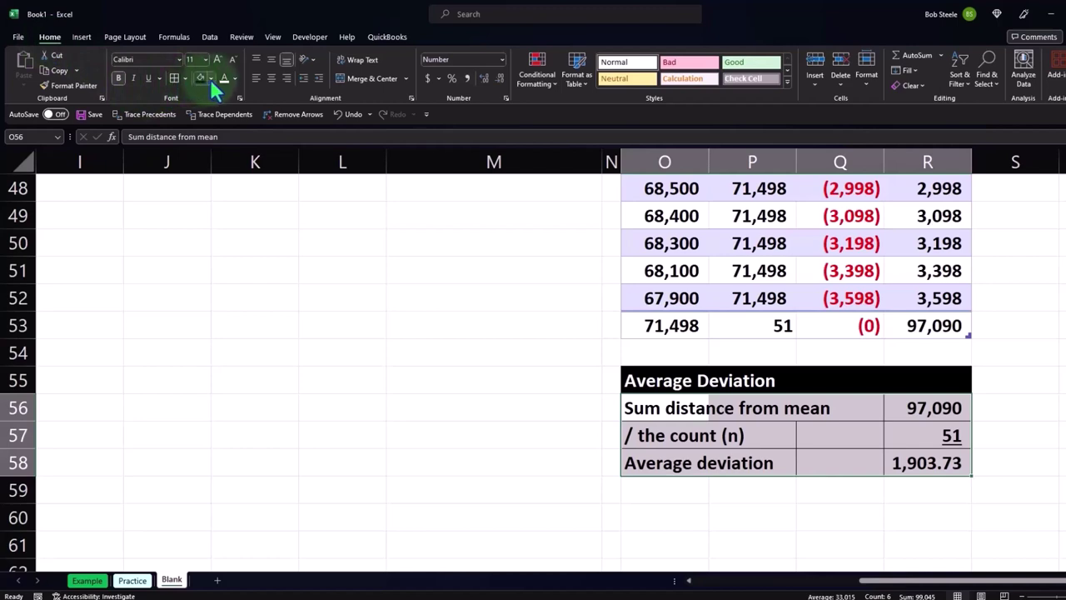
{"action": "left_click", "coordinate": [211, 77]}
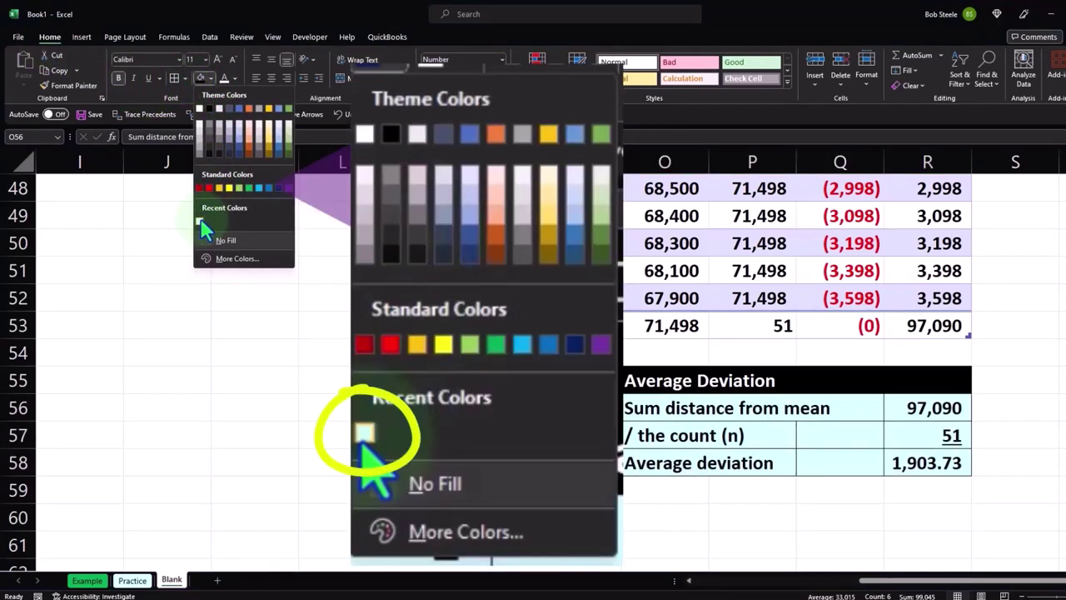
{"action": "left_click", "coordinate": [200, 222]}
{"action": "left_click", "coordinate": [926, 467]}
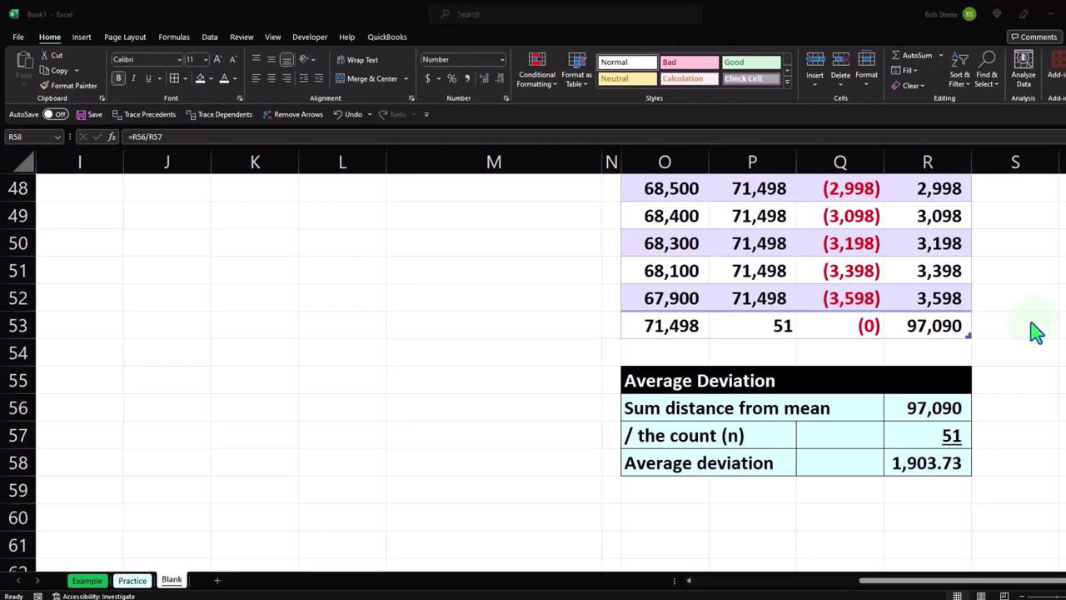
{"action": "scroll", "coordinate": [1032, 325], "scroll_direction": "up", "scroll_amount": 5}
{"action": "scroll", "coordinate": [1030, 313], "scroll_direction": "up", "scroll_amount": 11}
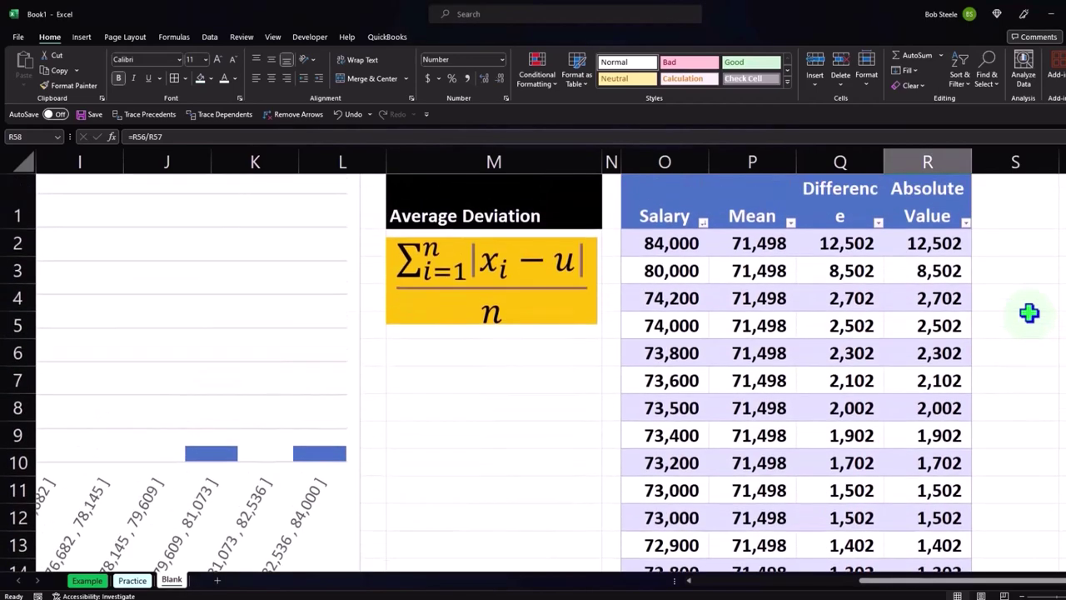
Narrow column S to a 7.86-wide spacer beside the salary table
{"action": "left_click", "coordinate": [1029, 312]}
{"action": "key", "text": "Right"}
{"action": "key", "text": "Right"}
{"action": "key", "text": "Right"}
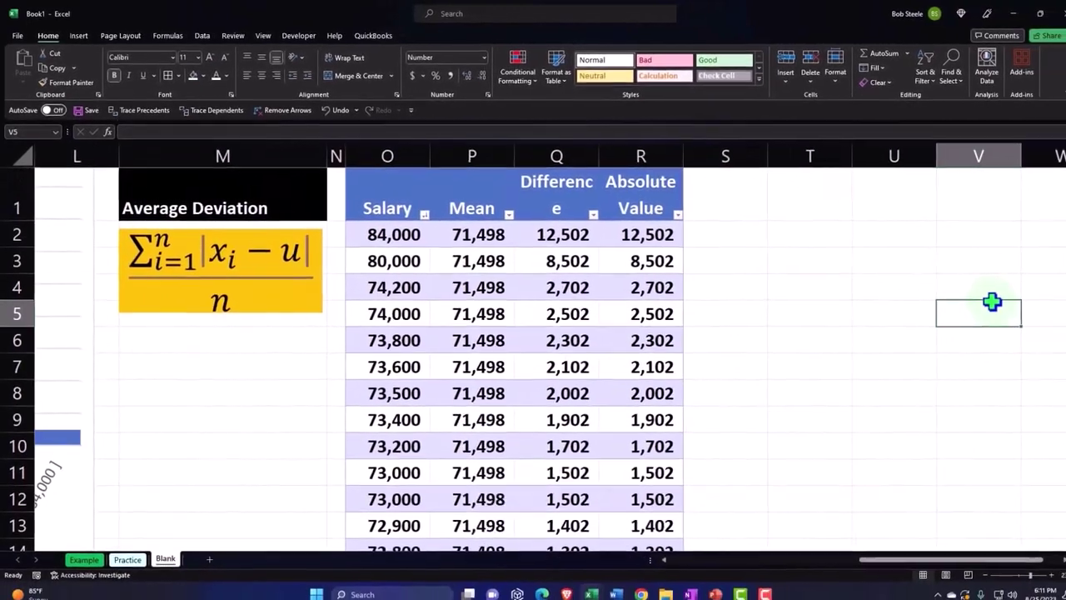
{"action": "key", "text": "Right"}
{"action": "key", "text": "Right"}
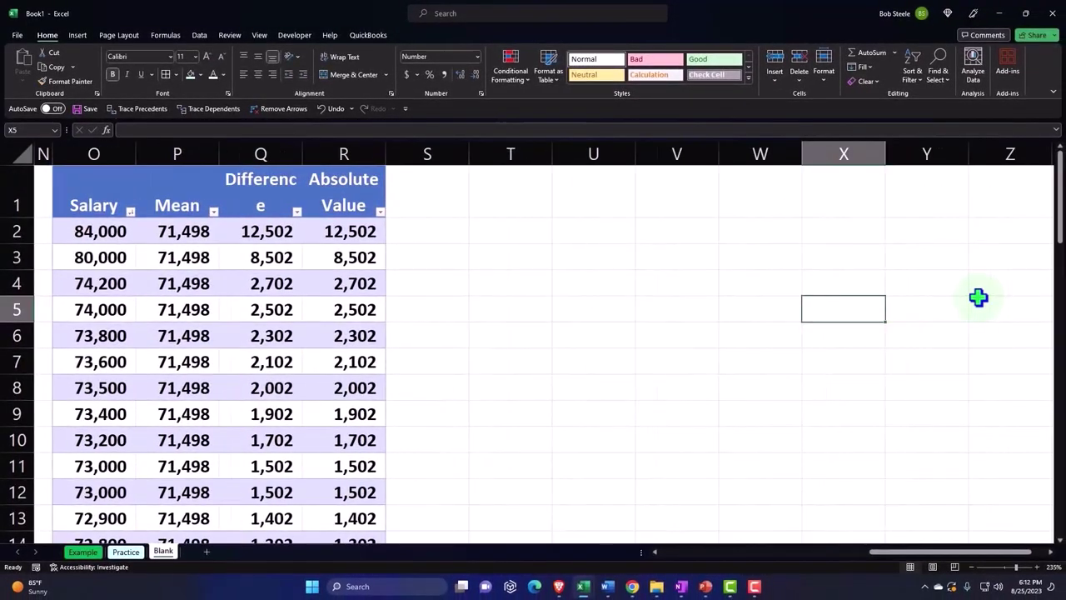
{"action": "key", "text": "Right"}
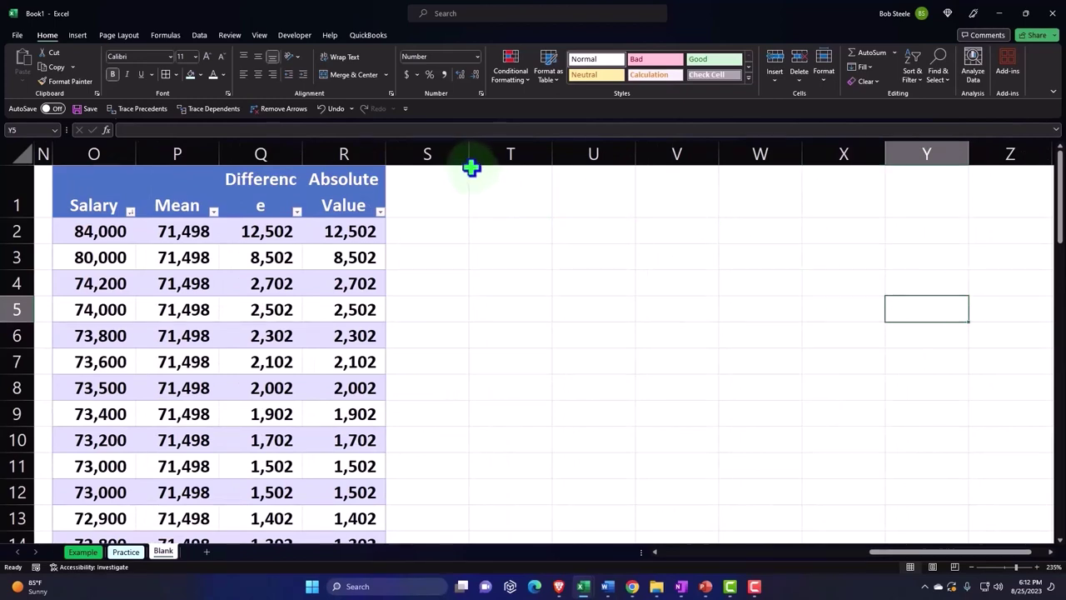
{"action": "left_click_drag", "start_coordinate": [469, 154], "coordinate": [404, 154]}
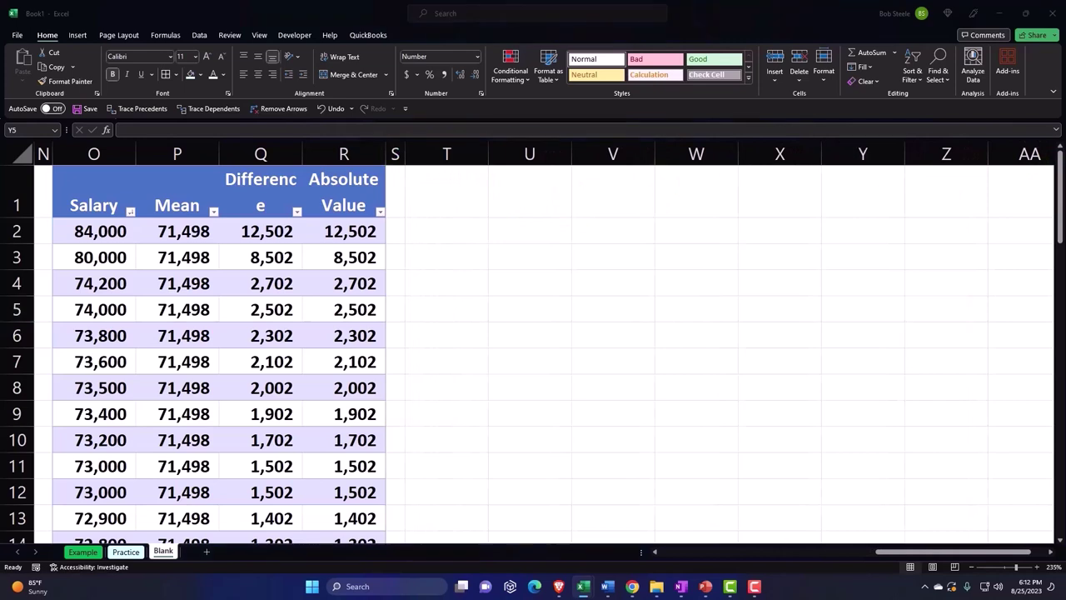
Type the heading 'Variance' in T1
{"action": "left_click", "coordinate": [452, 185]}
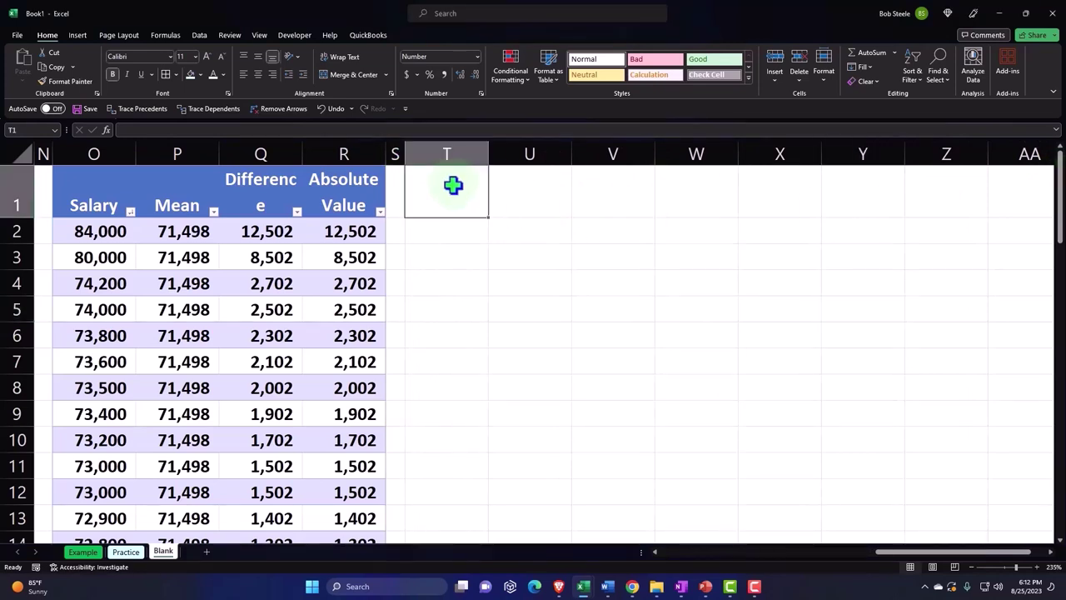
{"action": "type", "text": "Variance"}
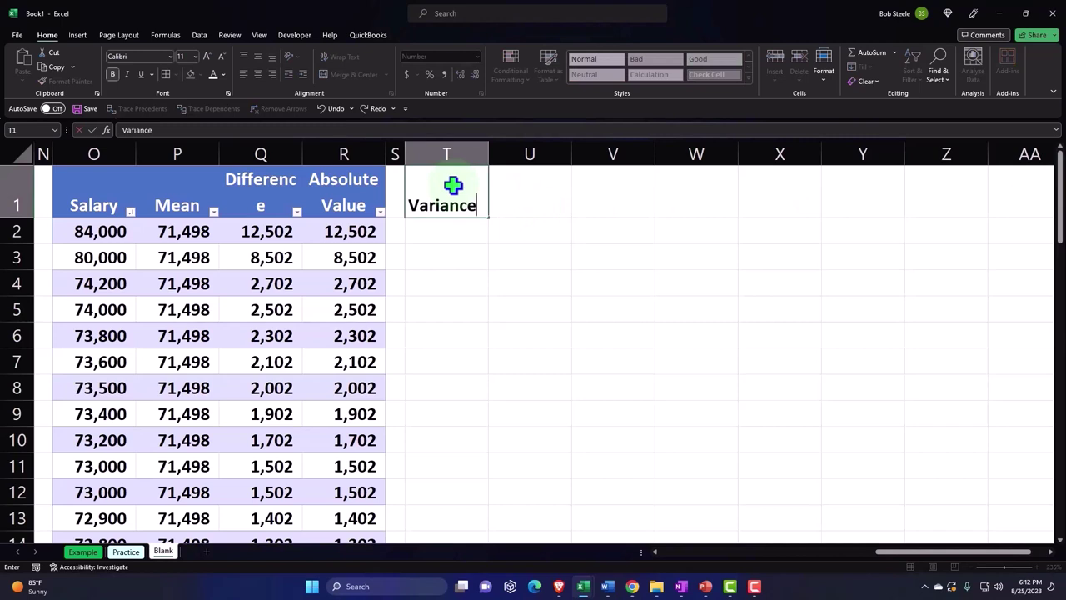
{"action": "key", "text": "Return"}
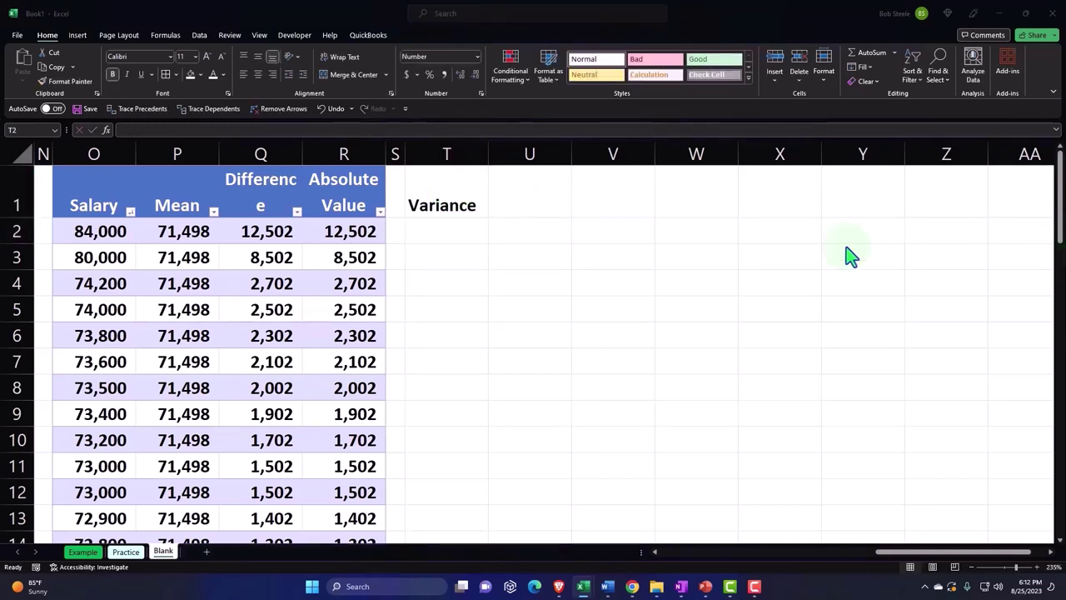
Paste the σ² variance formula image at T2, trying Ink Equation without inserting it
{"action": "key", "text": "ctrl+v"}
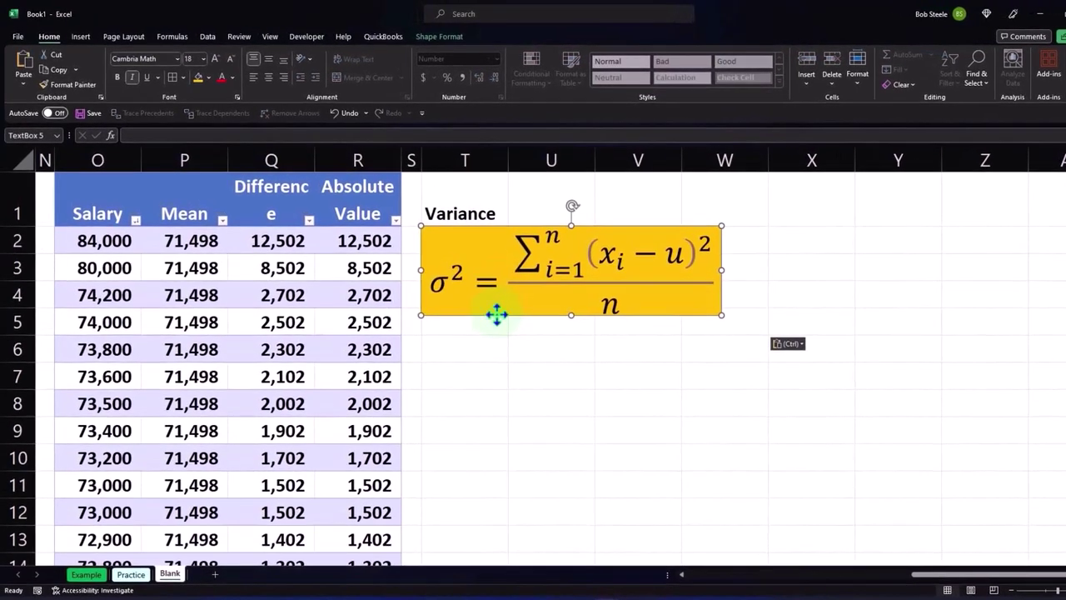
{"action": "left_click_drag", "start_coordinate": [497, 314], "coordinate": [501, 320]}
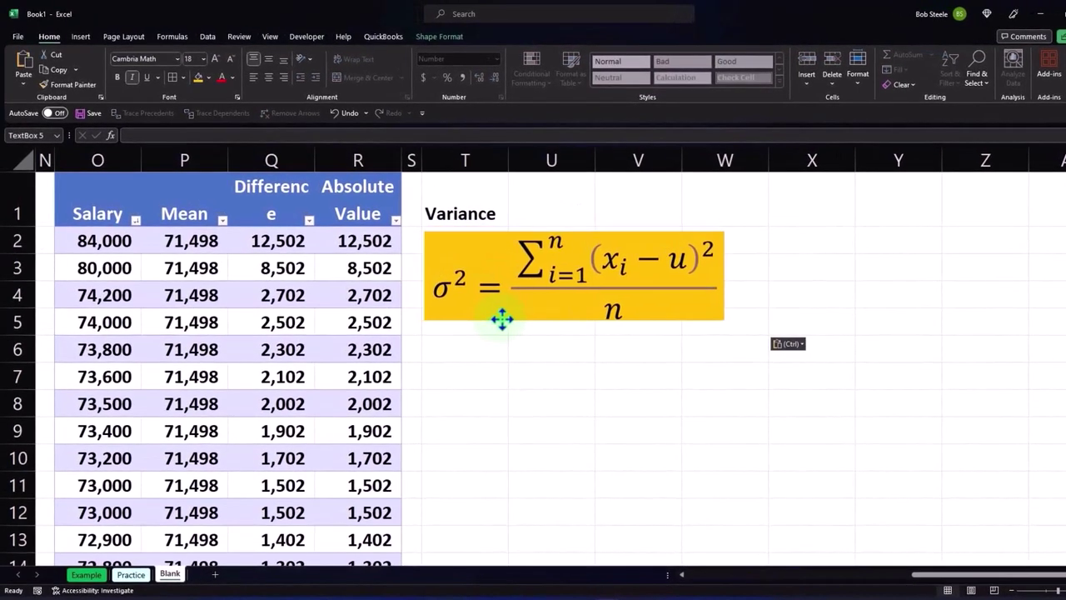
{"action": "left_click", "coordinate": [81, 37]}
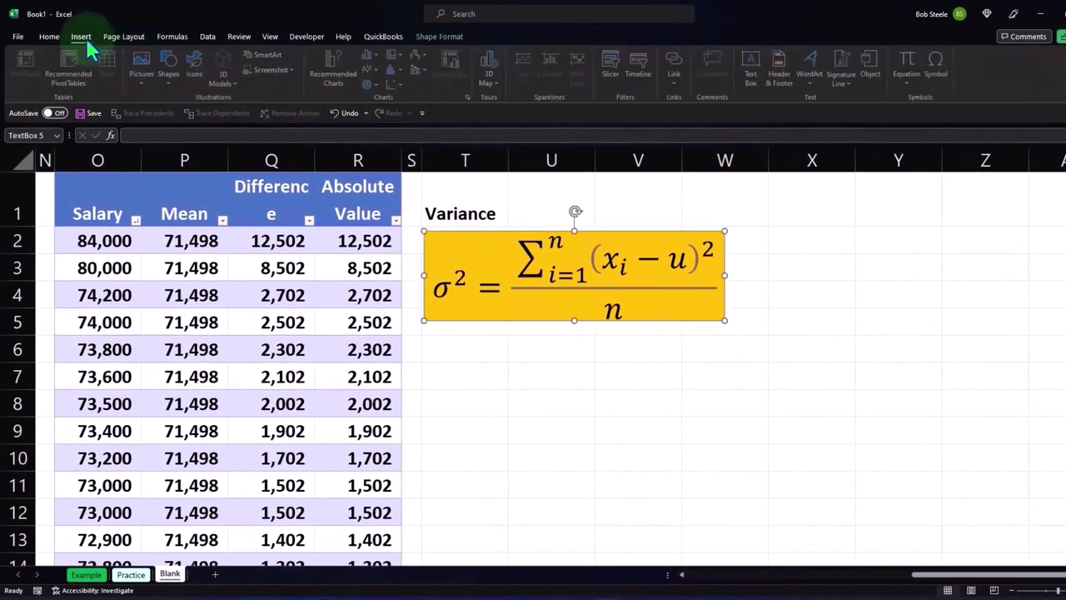
{"action": "left_click", "coordinate": [909, 67]}
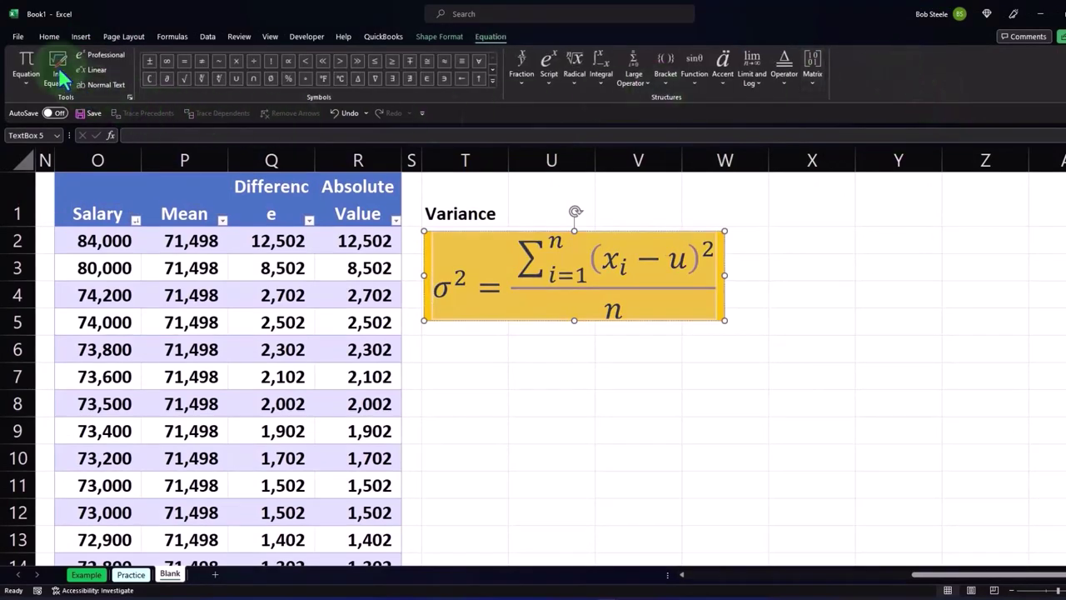
{"action": "left_click", "coordinate": [60, 73]}
{"action": "mouse_move", "coordinate": [448, 353]}
{"action": "left_mouse_down"}
{"action": "mouse_move", "coordinate": [467, 365]}
{"action": "mouse_move", "coordinate": [447, 373]}
{"action": "left_mouse_up"}
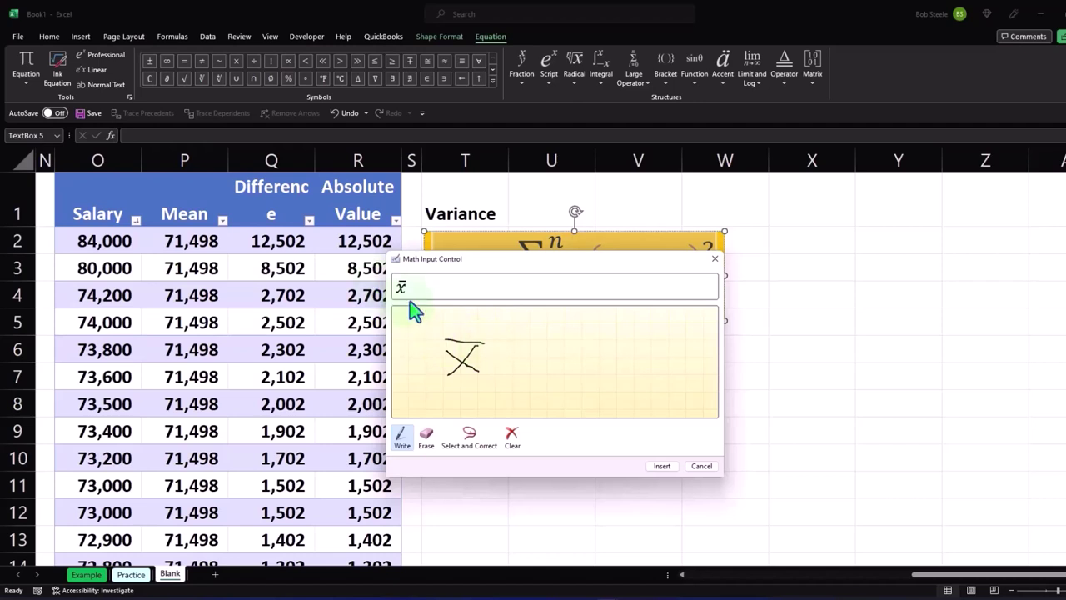
{"action": "left_click", "coordinate": [714, 259]}
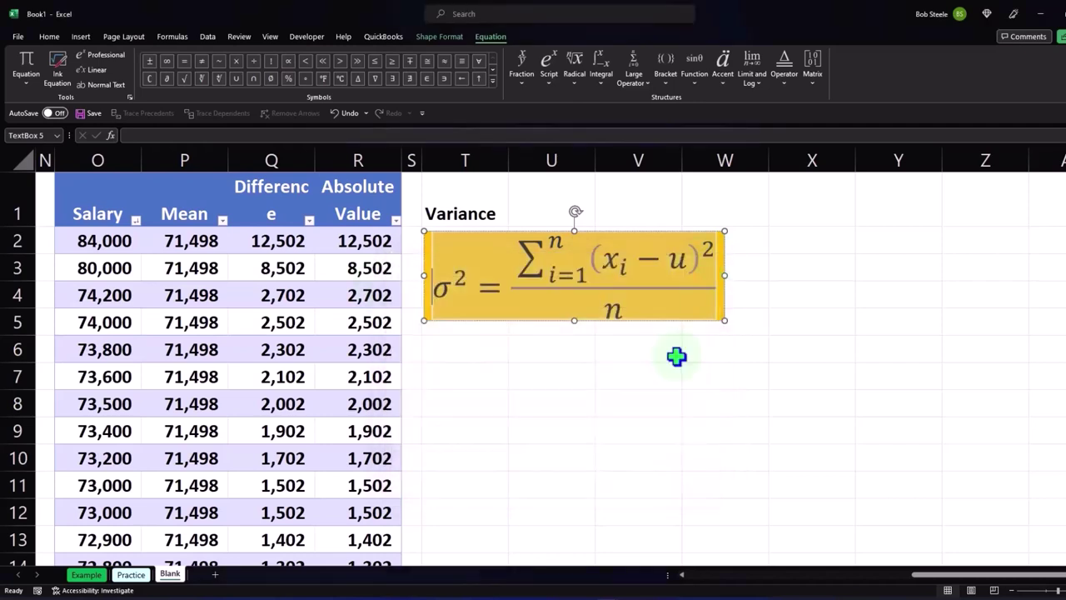
{"action": "left_click", "coordinate": [471, 200]}
{"action": "left_click_drag", "start_coordinate": [470, 200], "coordinate": [749, 192]}
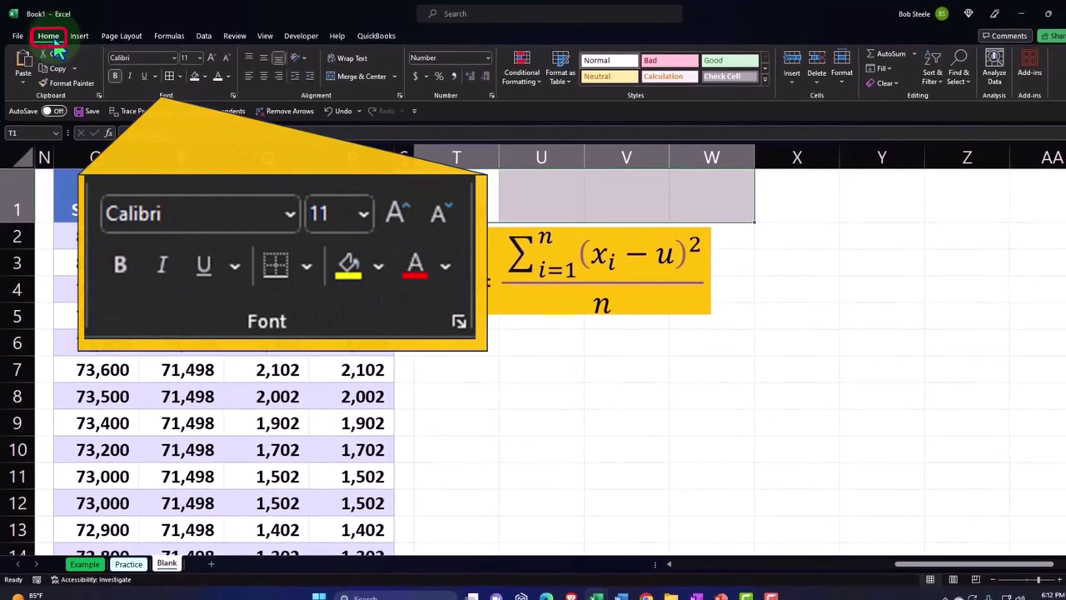
Fill the Variance heading row T1:W1 black and type 'Standard Deviation' in T7
{"action": "left_click", "coordinate": [201, 73]}
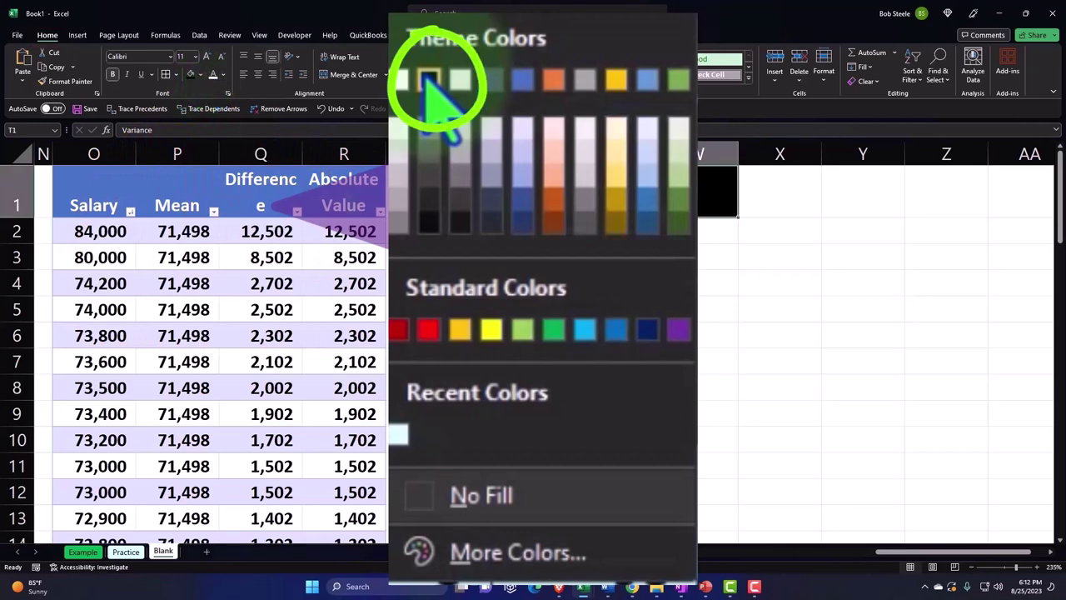
{"action": "left_click", "coordinate": [429, 81]}
{"action": "left_click", "coordinate": [455, 361]}
{"action": "type", "text": "Standard"}
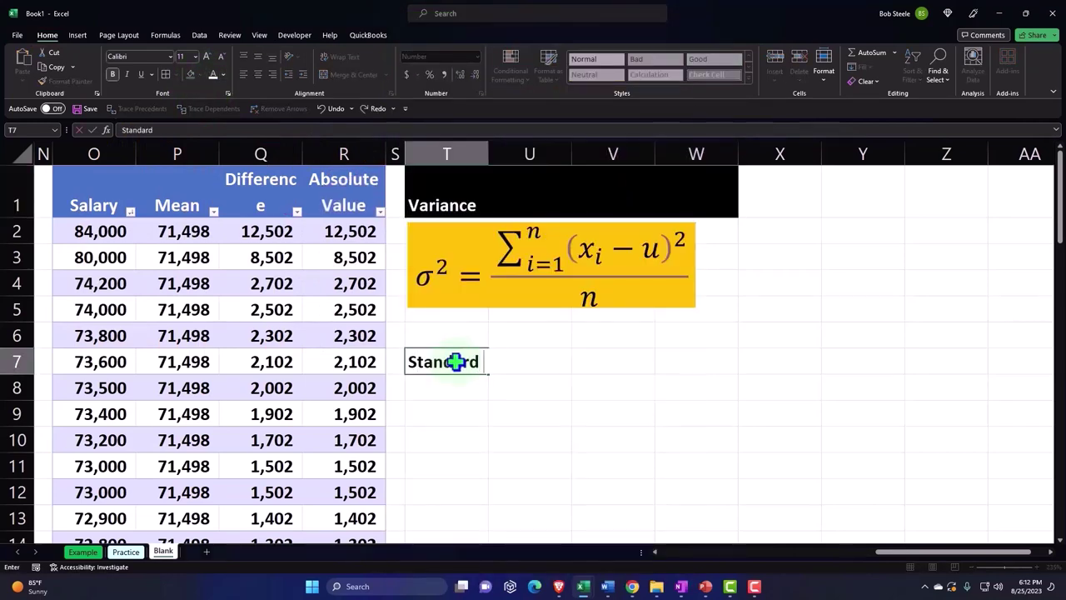
{"action": "type", "text": "n"}
{"action": "key", "text": "Return"}
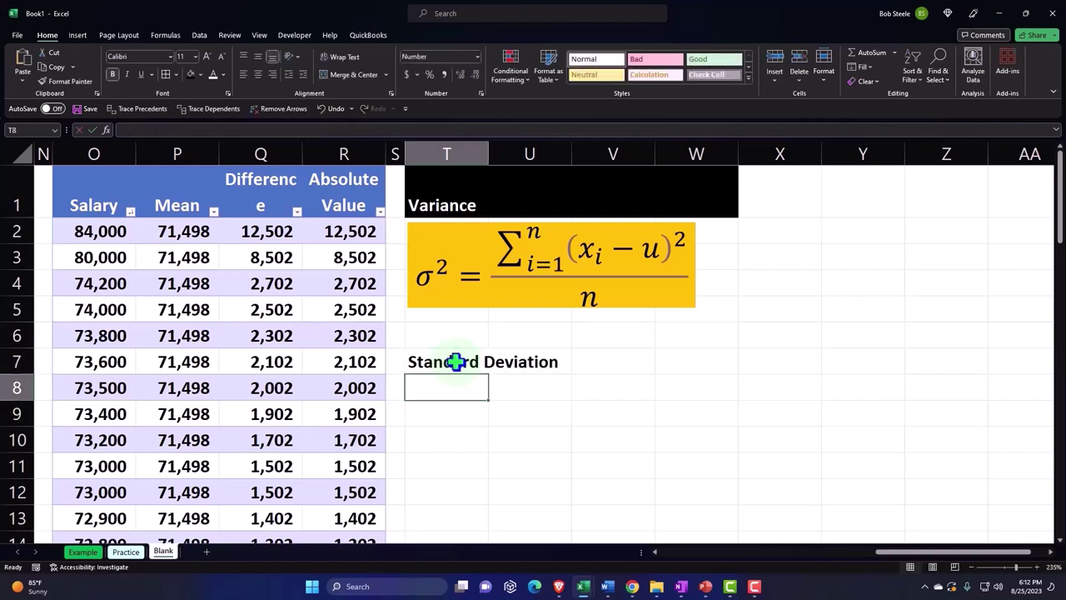
Fill T7:W7 black with white text and place the σ equation box below it
{"action": "left_click", "coordinate": [455, 361]}
{"action": "left_click_drag", "start_coordinate": [456, 360], "coordinate": [675, 361]}
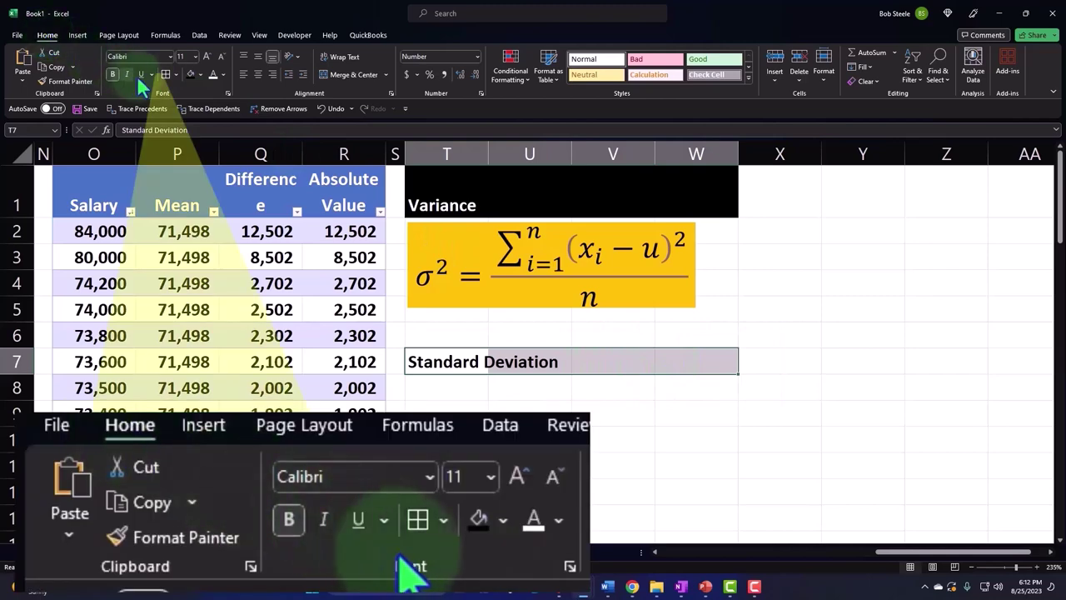
{"action": "left_click", "coordinate": [189, 77]}
{"action": "left_click", "coordinate": [214, 75]}
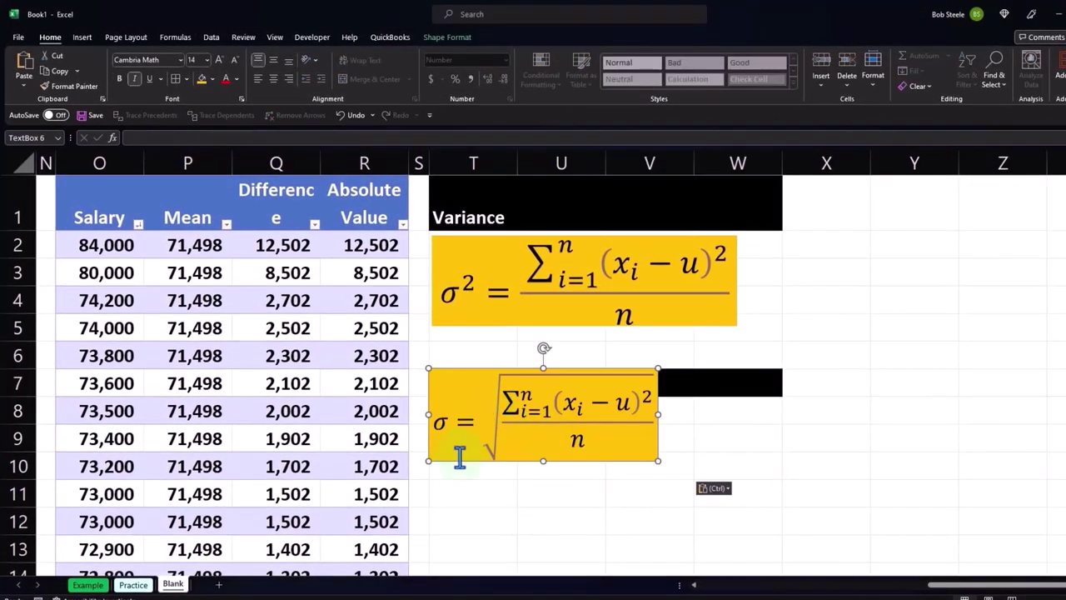
{"action": "left_click_drag", "start_coordinate": [458, 460], "coordinate": [464, 499]}
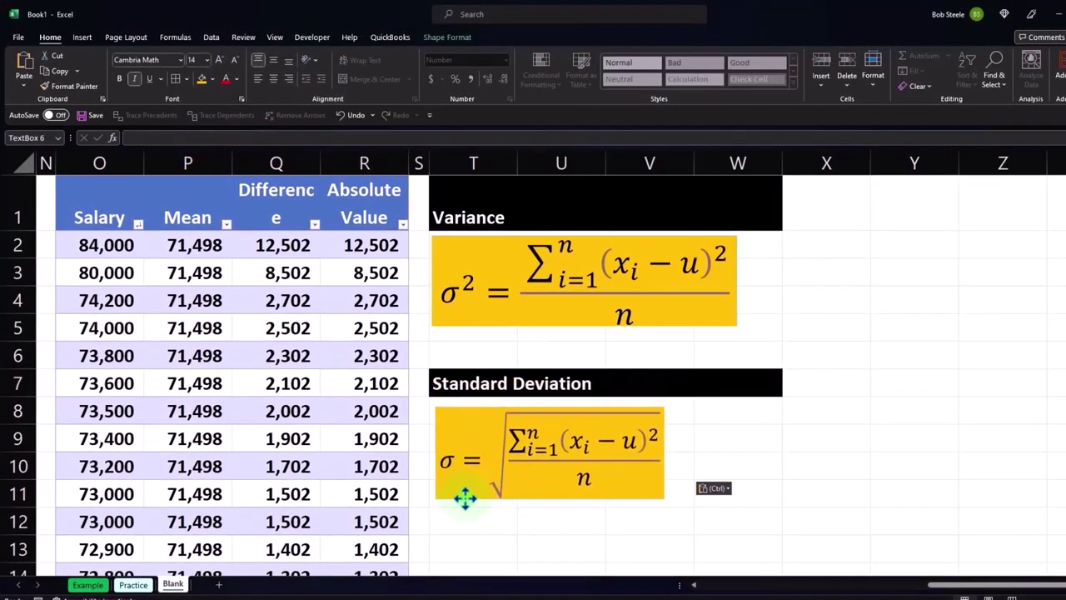
{"action": "left_click", "coordinate": [465, 498]}
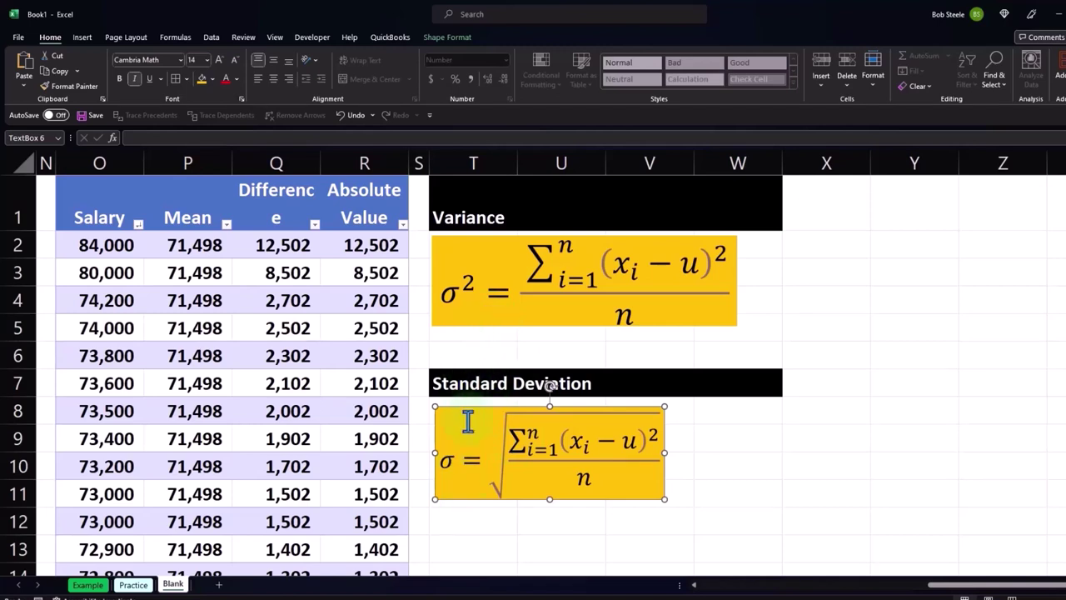
{"action": "left_click", "coordinate": [924, 310]}
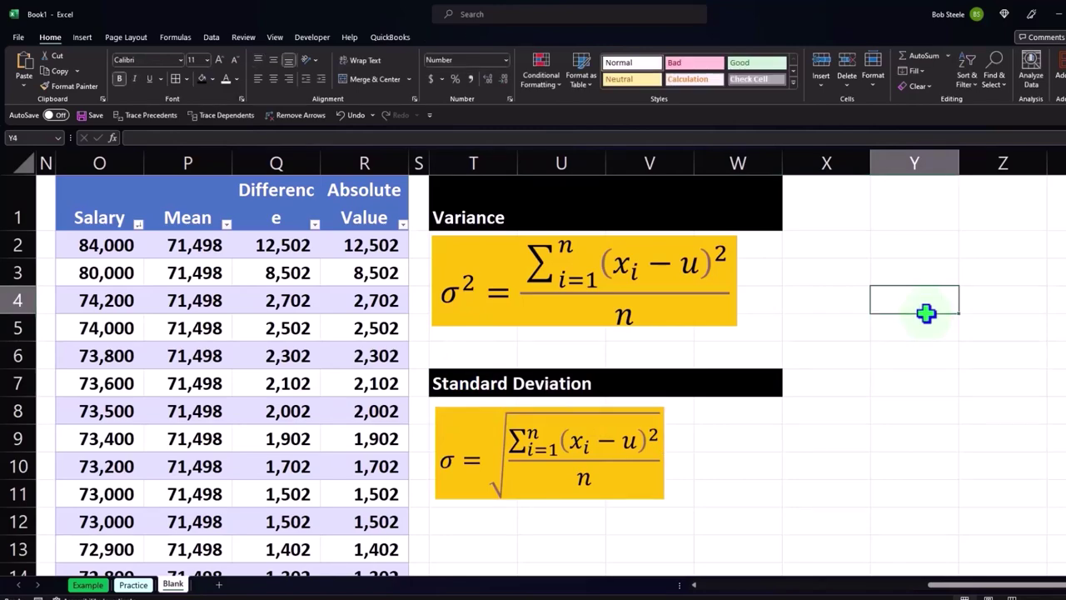
Narrow column X and paste the Salary figures O1:O52 into Y1 as values
{"action": "left_click_drag", "start_coordinate": [870, 163], "coordinate": [756, 158]}
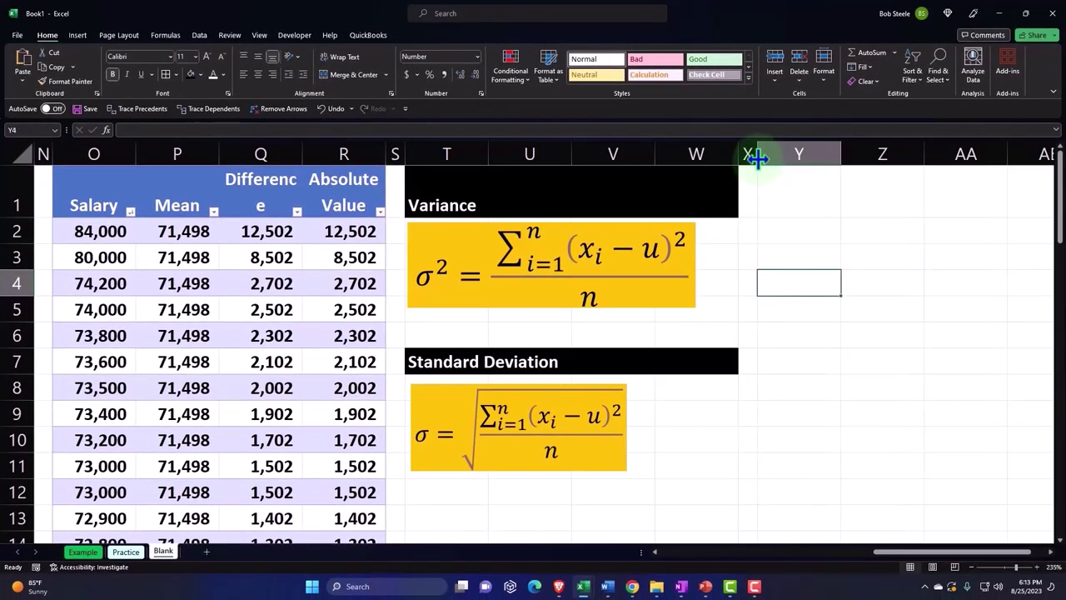
{"action": "left_click", "coordinate": [98, 150]}
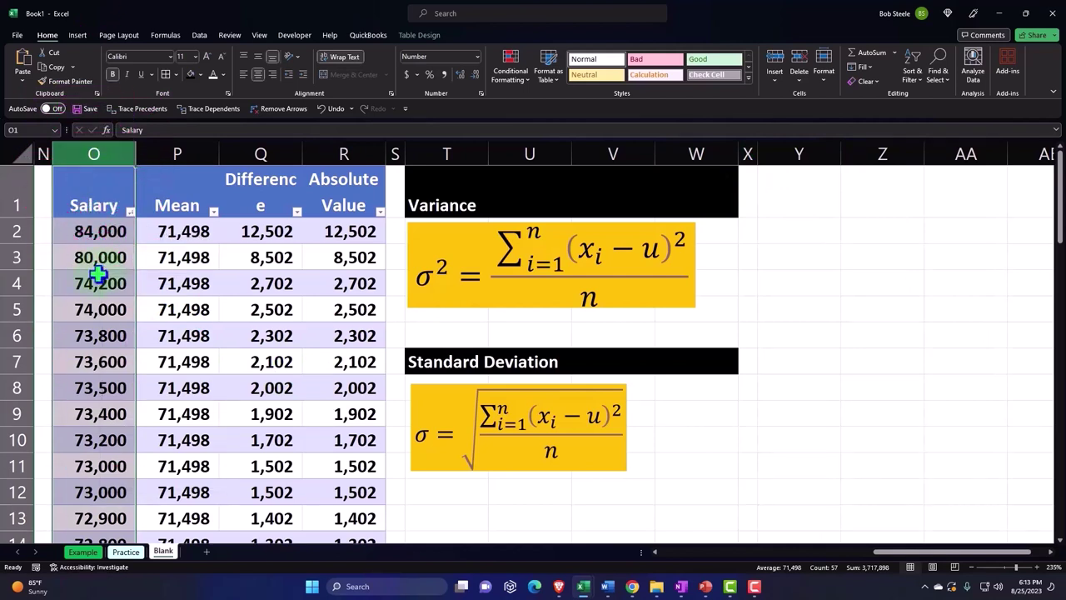
{"action": "left_click", "coordinate": [109, 183]}
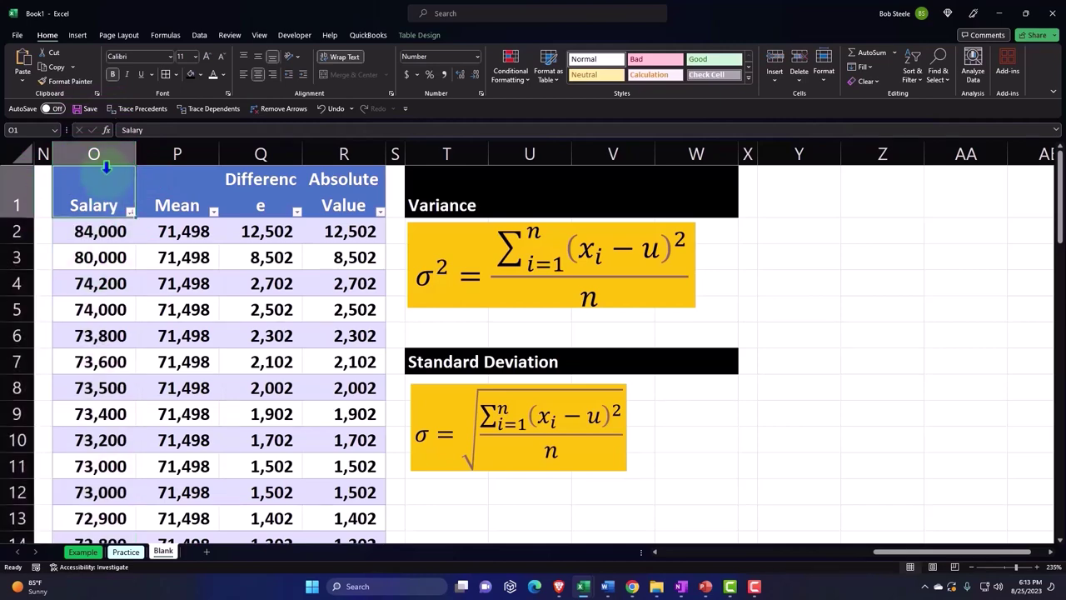
{"action": "mouse_move", "coordinate": [98, 182]}
{"action": "left_mouse_down"}
{"action": "mouse_move", "coordinate": [122, 563]}
{"action": "mouse_move", "coordinate": [104, 474]}
{"action": "mouse_move", "coordinate": [111, 500]}
{"action": "left_mouse_up"}
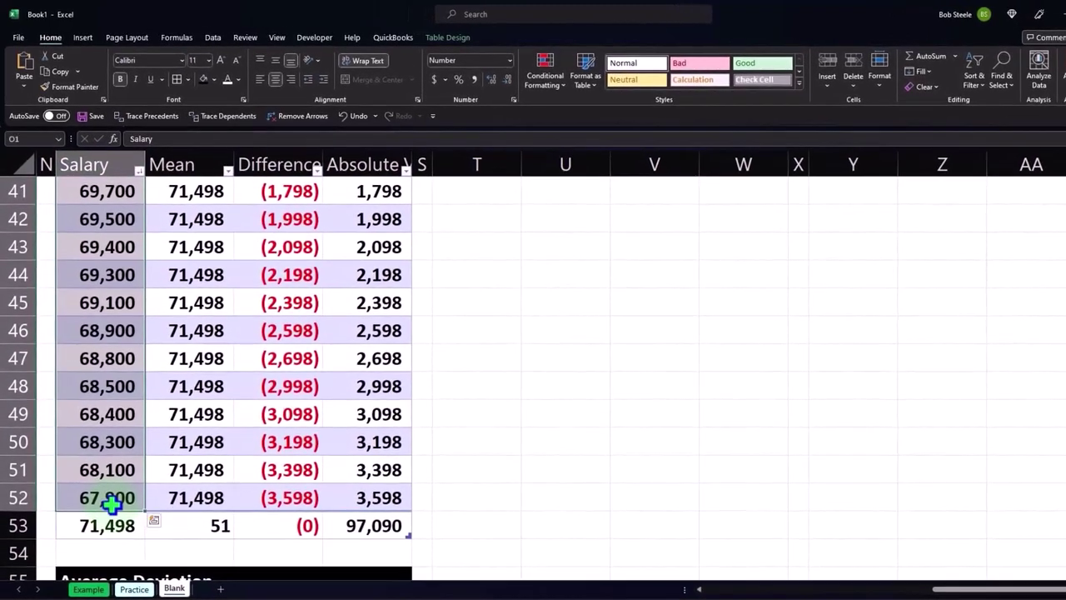
{"action": "key", "text": "ctrl+c"}
{"action": "scroll", "coordinate": [639, 456], "scroll_direction": "up", "scroll_amount": 8}
{"action": "scroll", "coordinate": [640, 456], "scroll_direction": "up", "scroll_amount": 5}
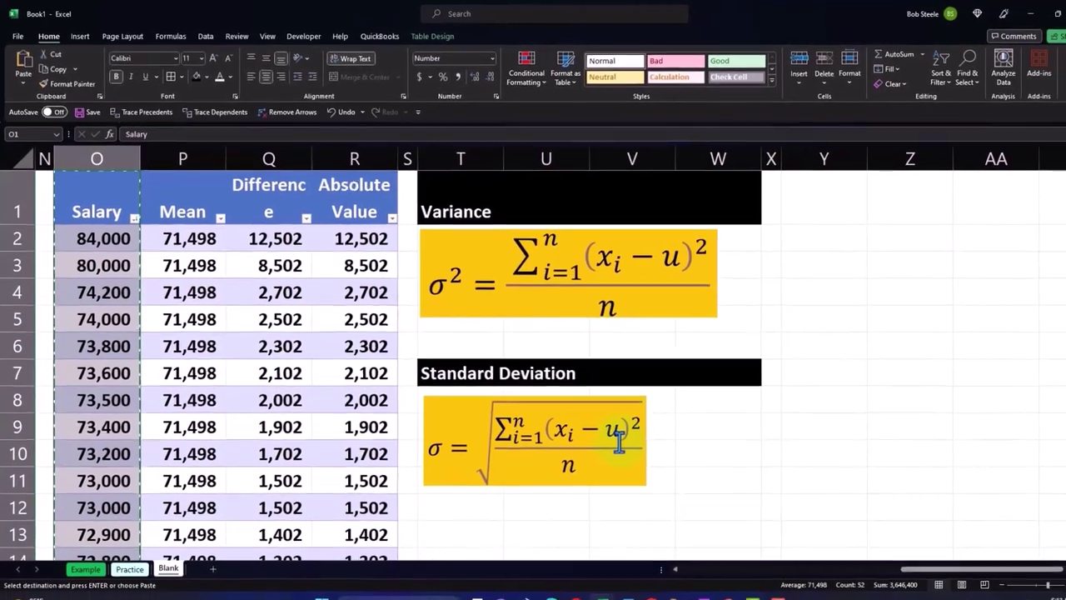
{"action": "left_click", "coordinate": [808, 186]}
{"action": "right_click", "coordinate": [810, 188]}
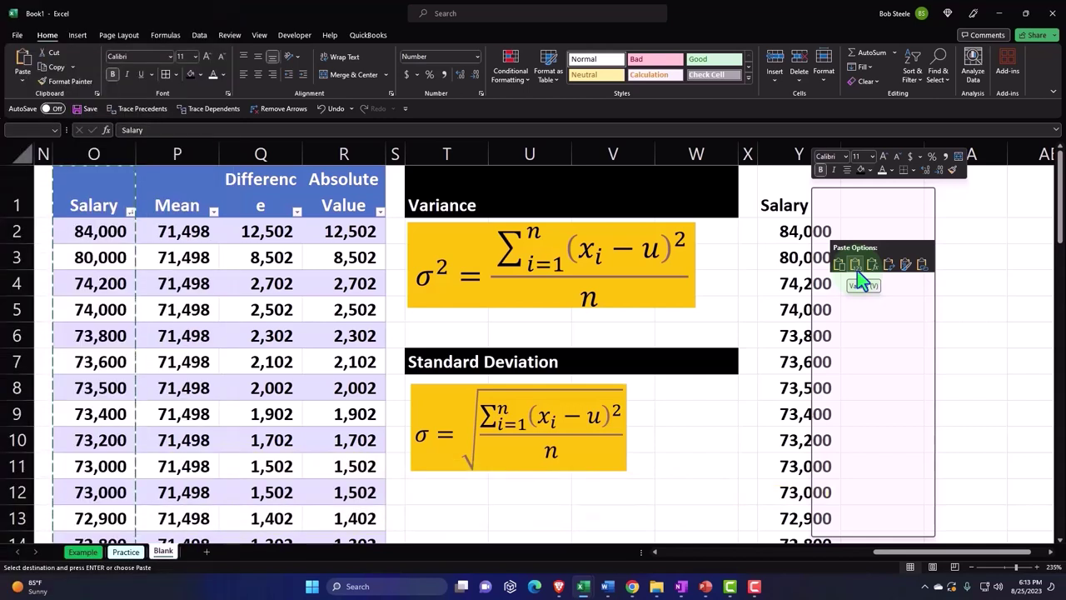
{"action": "left_click", "coordinate": [858, 273]}
Convert the pasted Salary list into a table with headers
{"action": "left_click", "coordinate": [813, 255]}
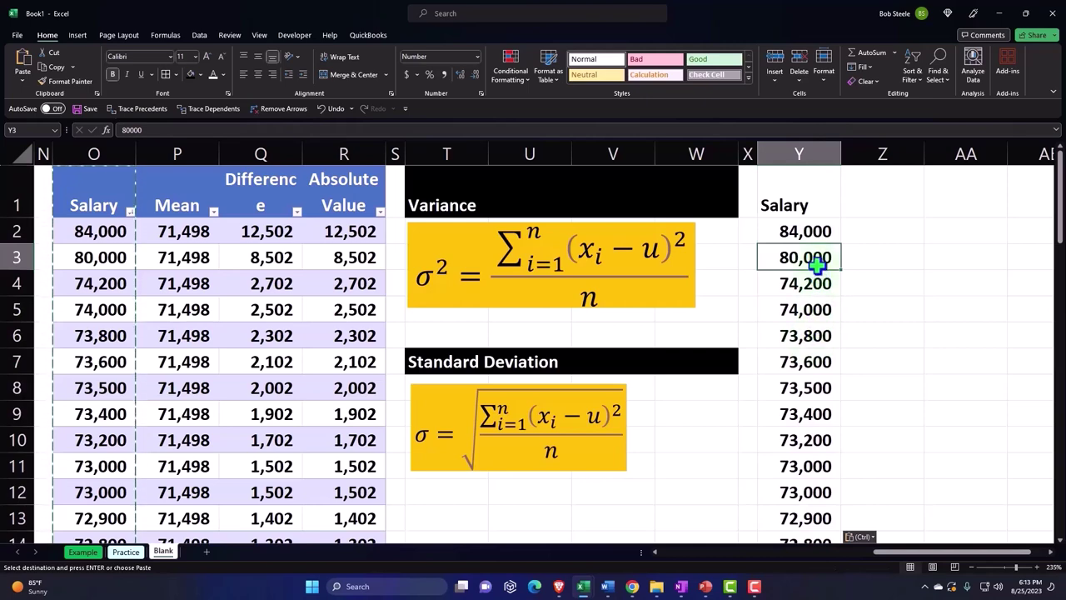
{"action": "left_click", "coordinate": [78, 35]}
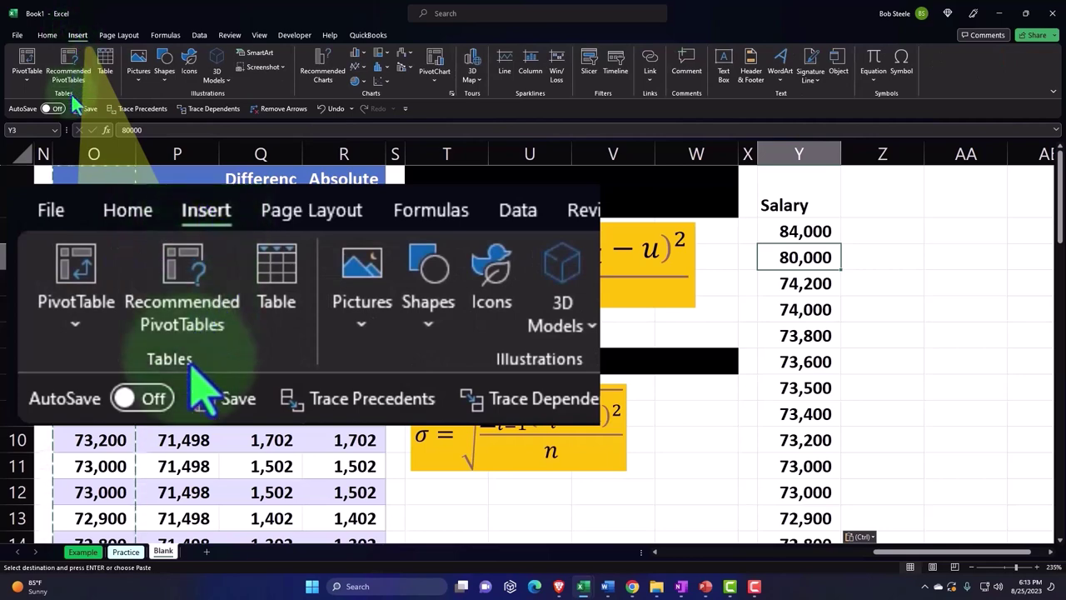
{"action": "left_click", "coordinate": [104, 65]}
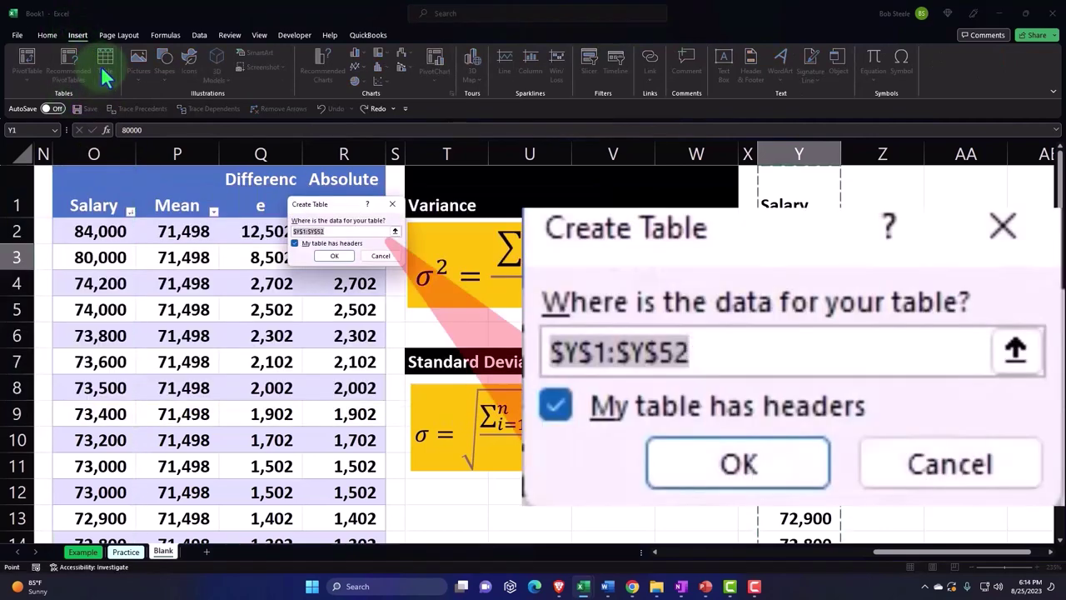
{"action": "left_click", "coordinate": [330, 256]}
Add a Mean column with =AVERAGE([Salary]), showing 71,498
{"action": "left_click", "coordinate": [878, 231]}
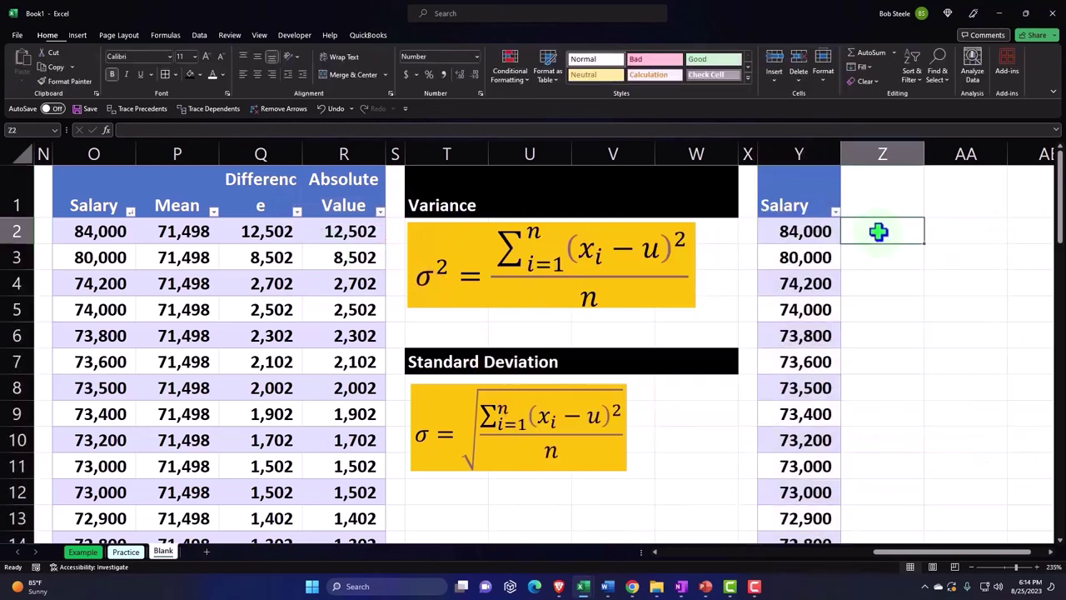
{"action": "key", "text": "Up"}
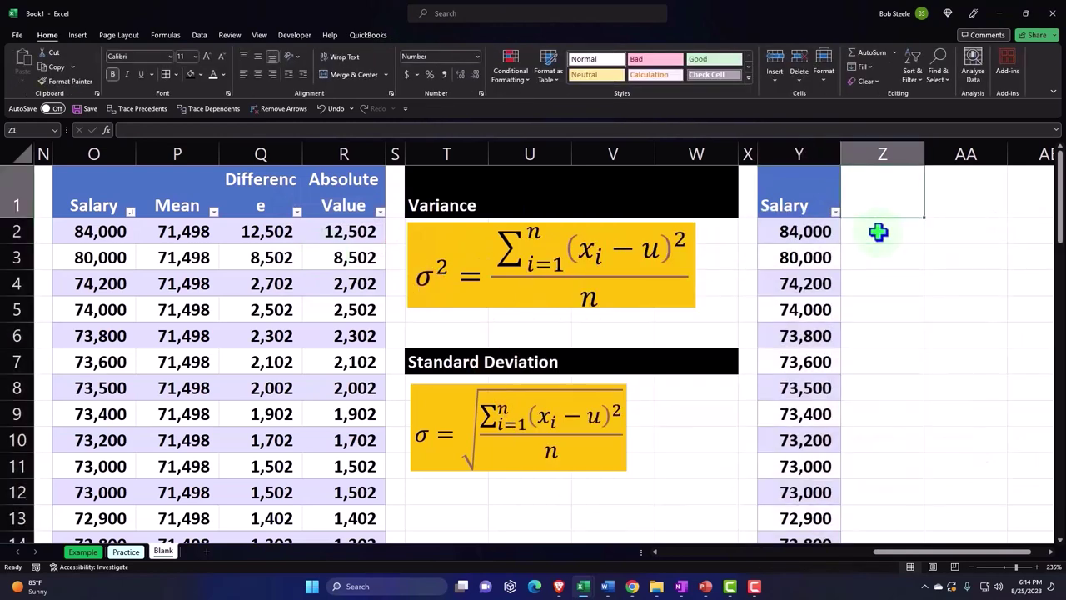
{"action": "type", "text": "Mean"}
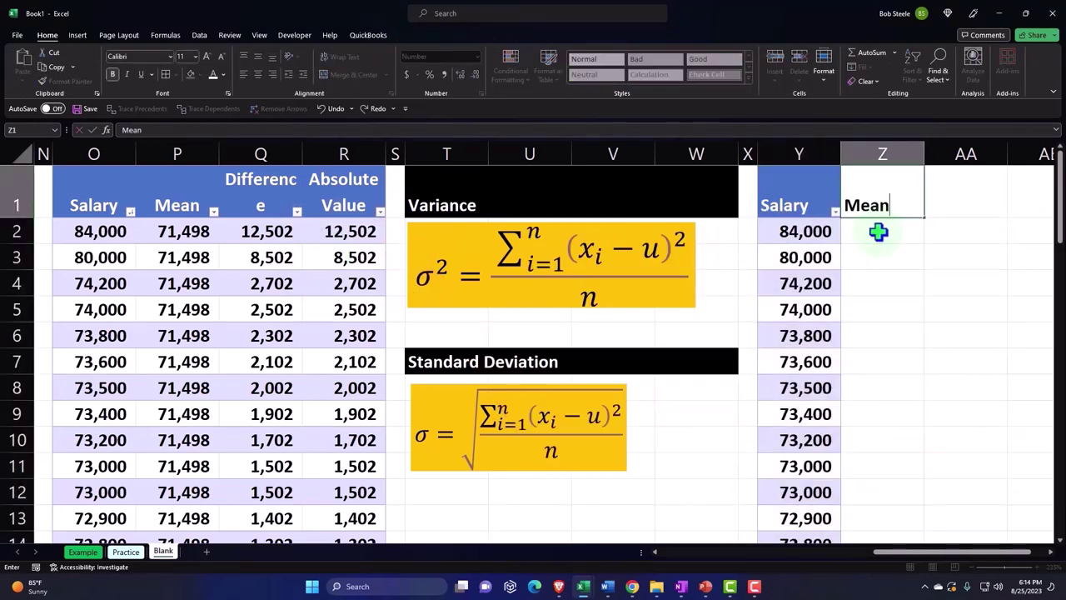
{"action": "key", "text": "Return"}
{"action": "type", "text": "="}
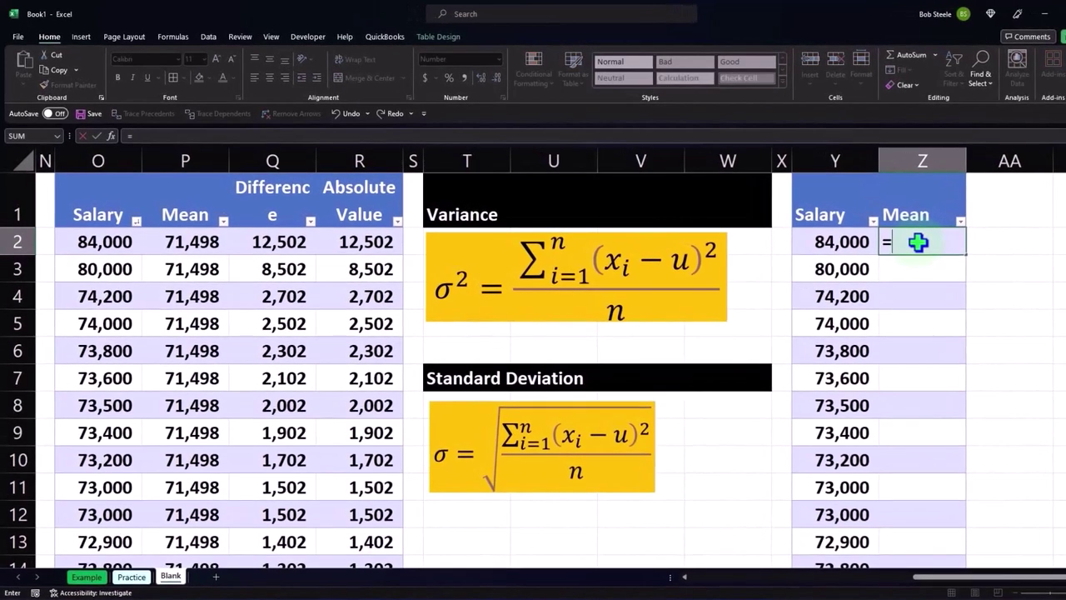
{"action": "type", "text": "avera"}
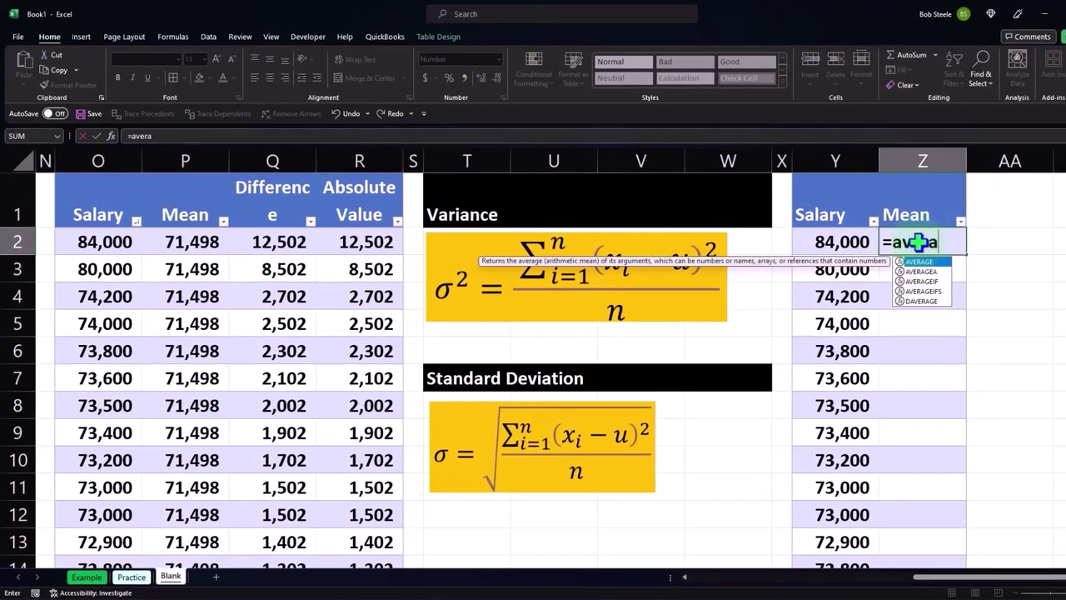
{"action": "key", "text": "Tab"}
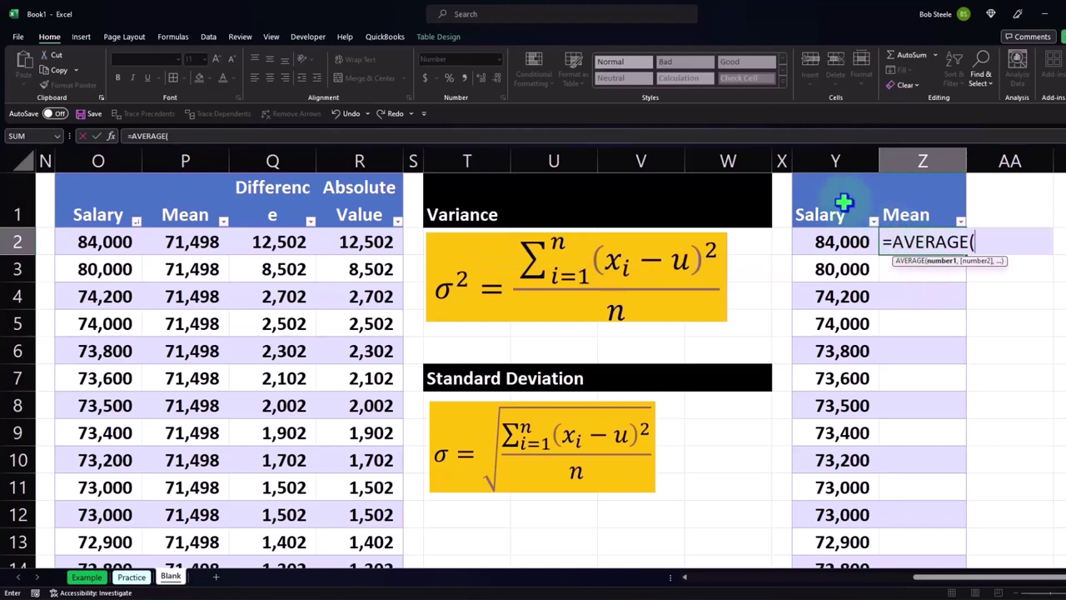
{"action": "left_click", "coordinate": [825, 173]}
{"action": "left_click", "coordinate": [826, 167]}
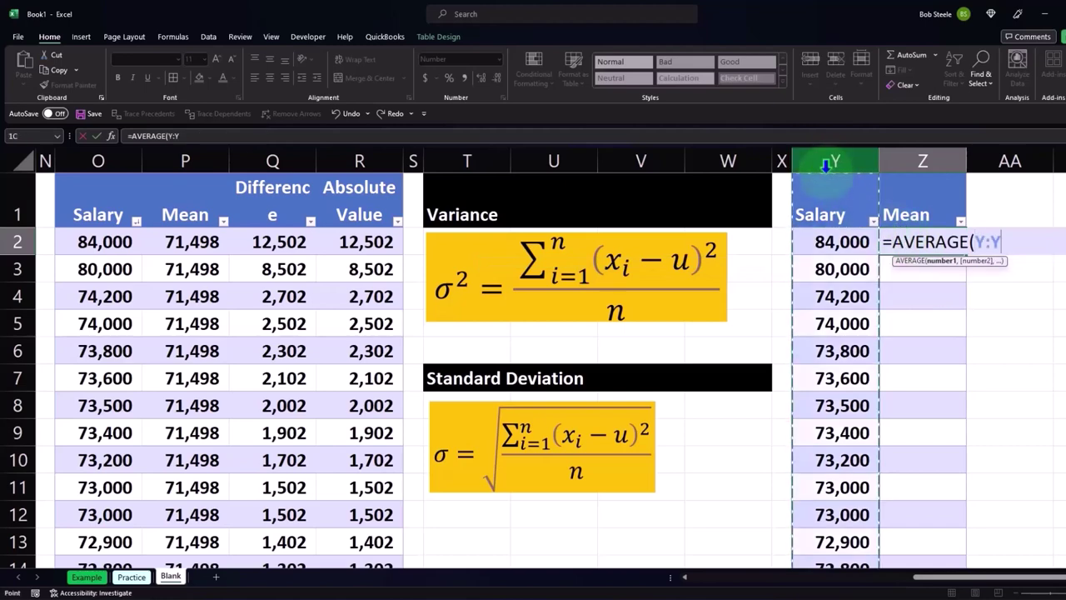
{"action": "left_click", "coordinate": [826, 177]}
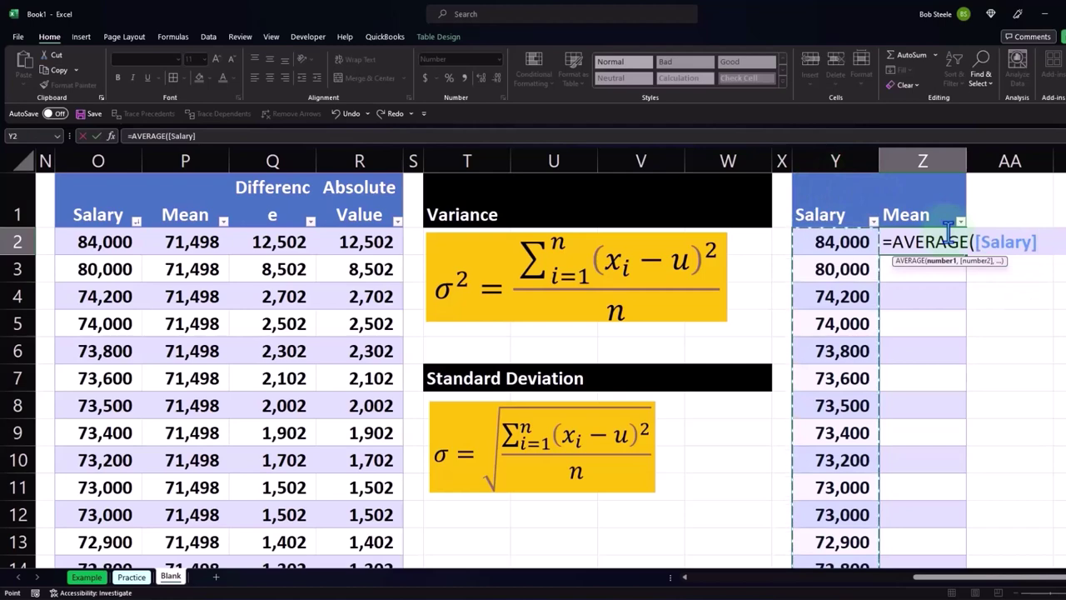
{"action": "key", "text": "Return"}
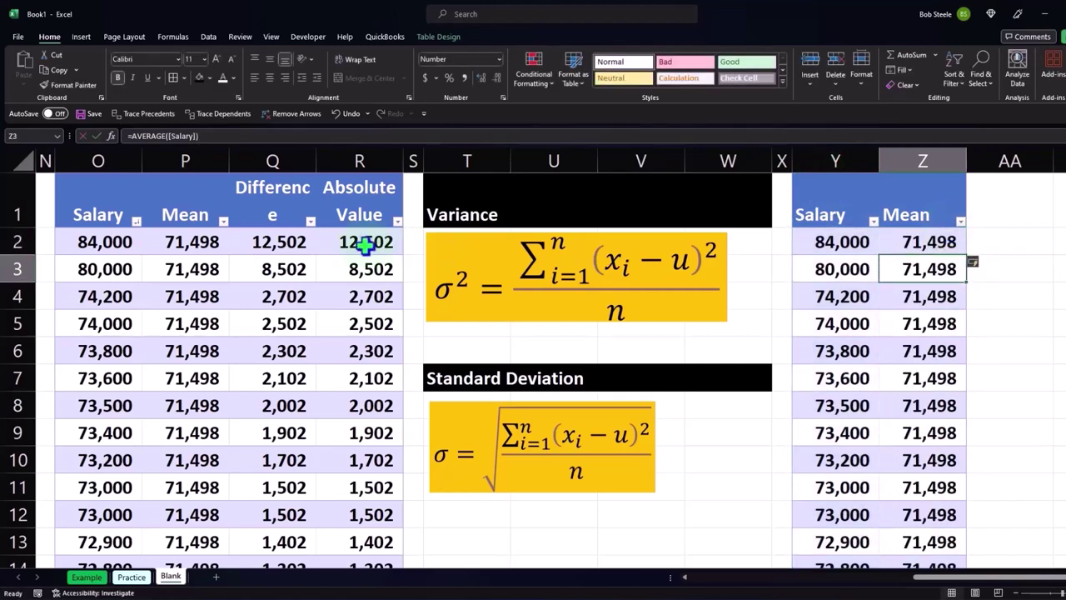
{"action": "left_click", "coordinate": [1000, 200]}
{"action": "type", "text": "Diff"}
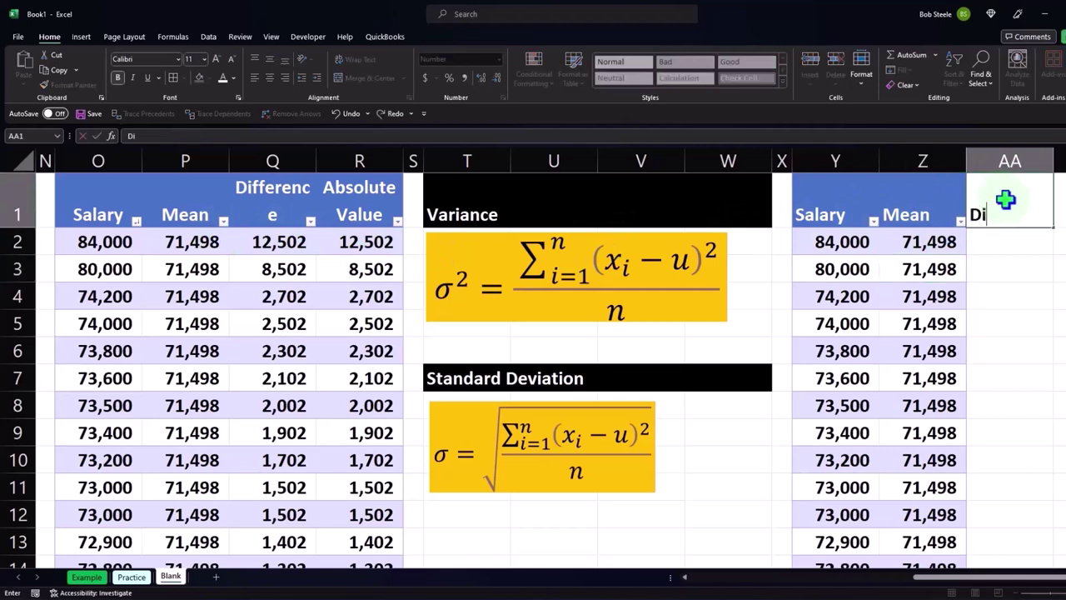
{"action": "type", "text": "erence"}
{"action": "key", "text": "Return"}
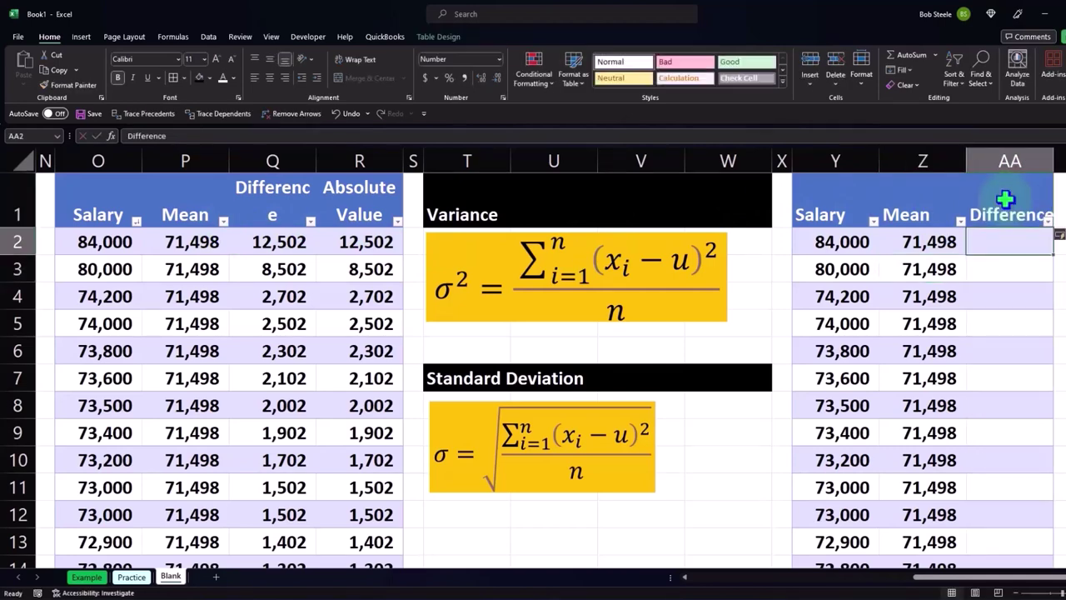
{"action": "type", "text": "="}
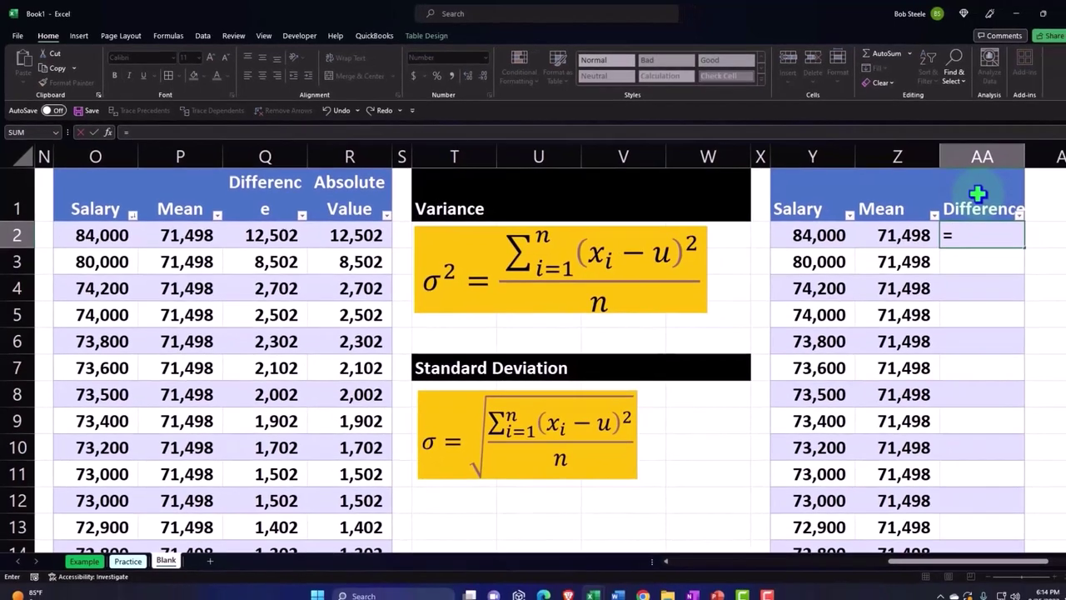
{"action": "key", "text": "Left"}
{"action": "key", "text": "Left"}
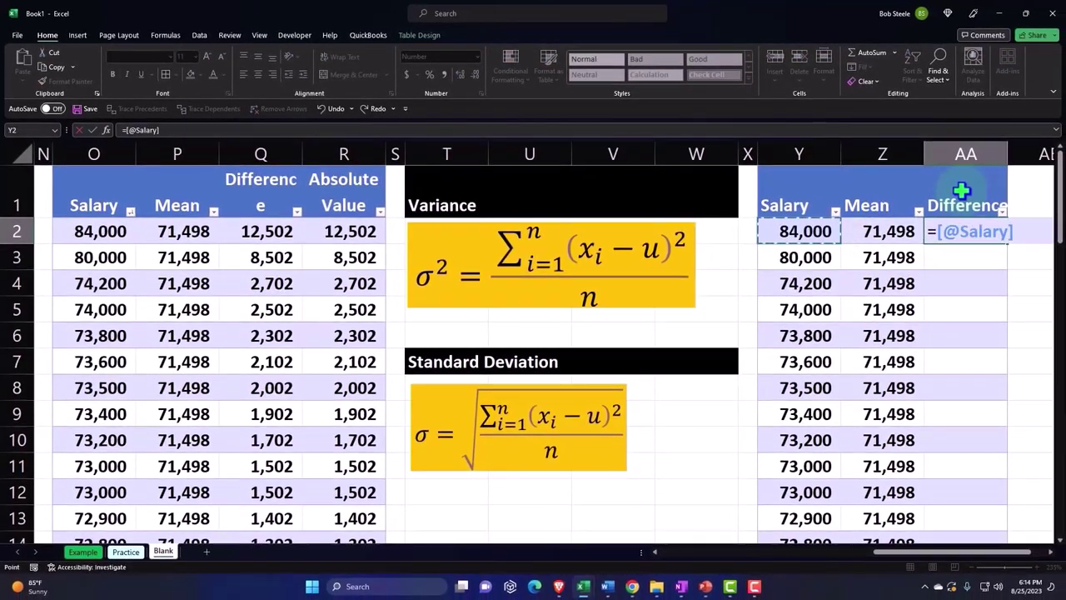
{"action": "type", "text": "-"}
{"action": "key", "text": "Left"}
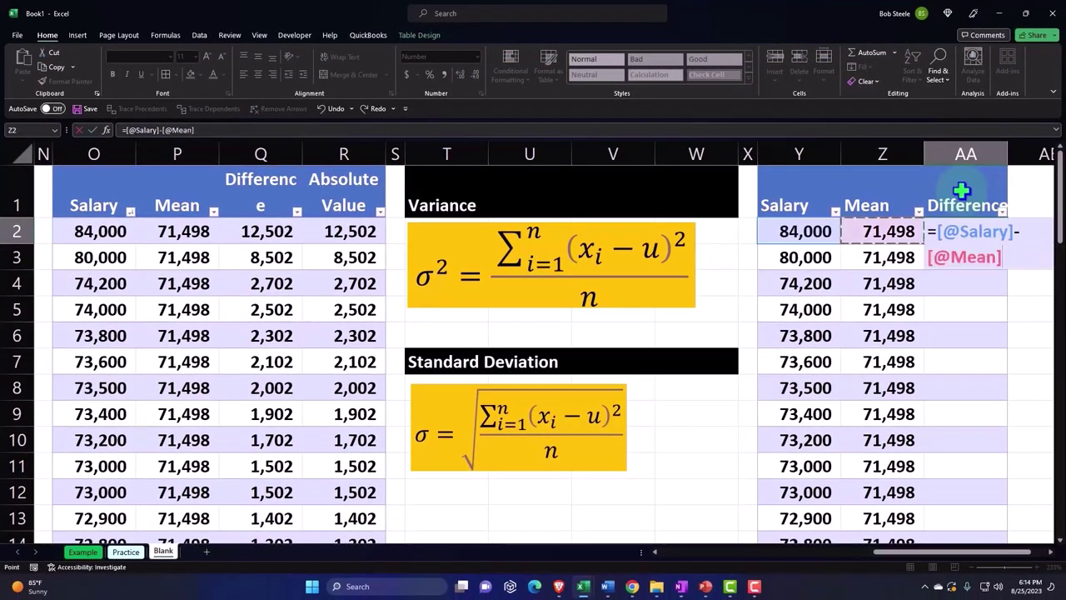
{"action": "key", "text": "Return"}
{"action": "key", "text": "Right"}
{"action": "key", "text": "Right"}
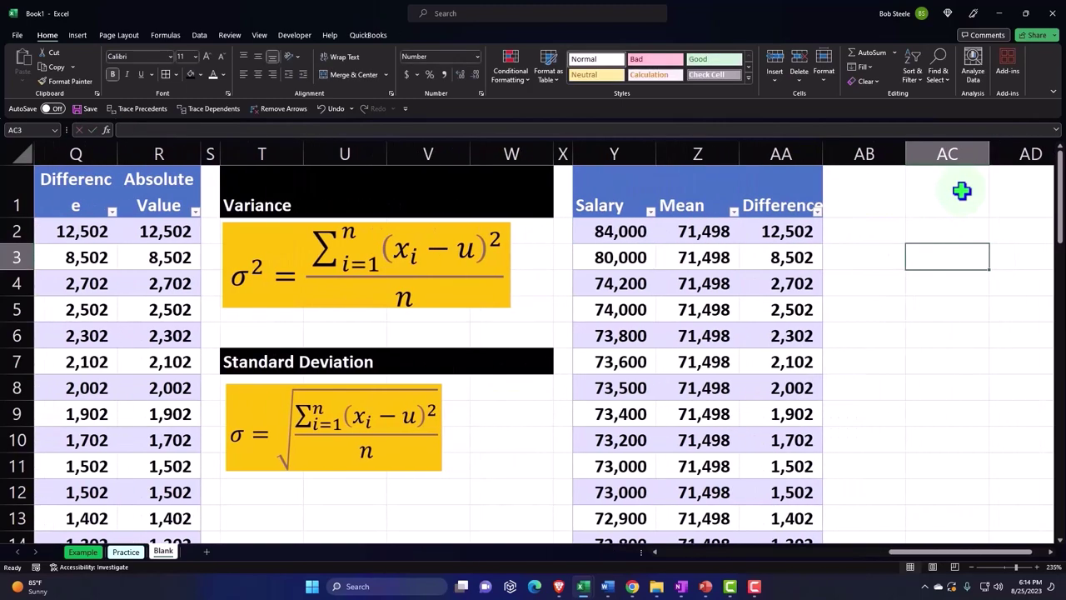
{"action": "scroll", "coordinate": [916, 317], "scroll_direction": "down", "scroll_amount": 3}
{"action": "scroll", "coordinate": [917, 318], "scroll_direction": "down", "scroll_amount": 3}
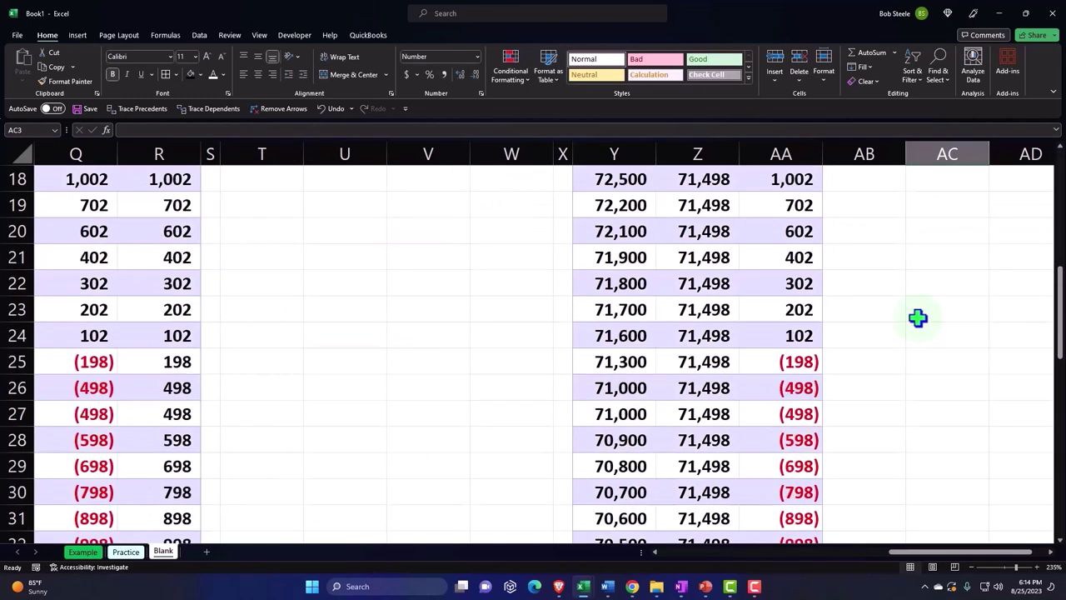
{"action": "scroll", "coordinate": [917, 317], "scroll_direction": "up", "scroll_amount": 5}
{"action": "scroll", "coordinate": [916, 318], "scroll_direction": "up", "scroll_amount": 1}
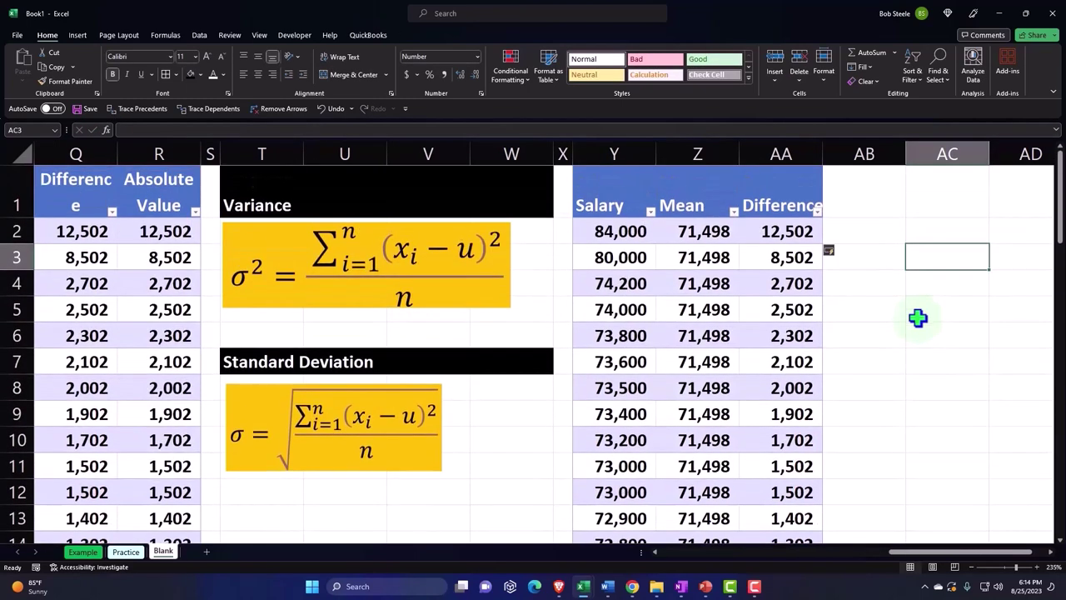
Type the header 'Squared' in AB1
{"action": "left_click", "coordinate": [863, 190]}
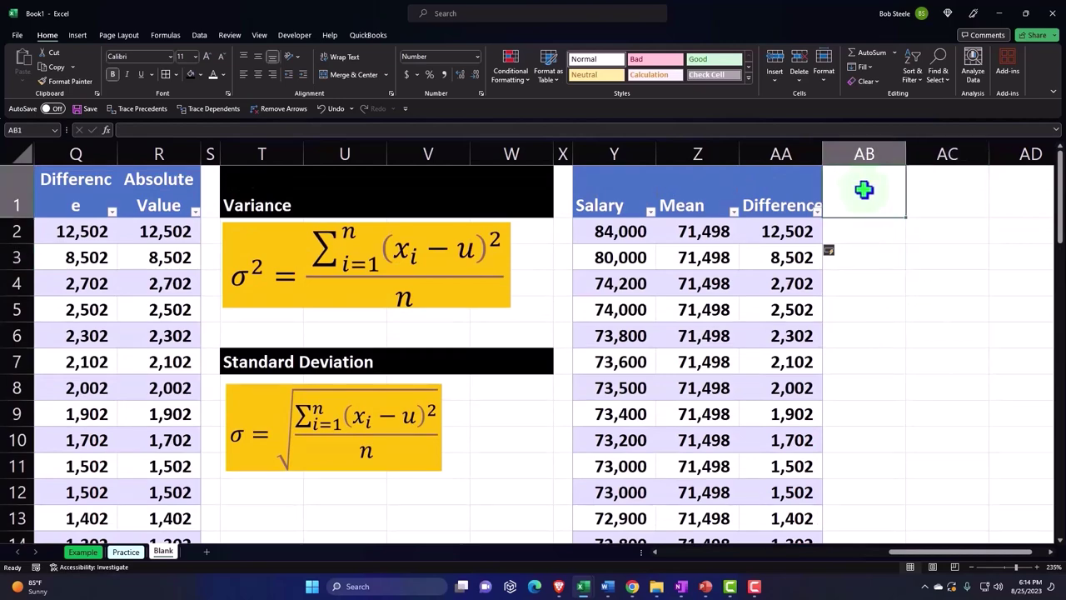
{"action": "type", "text": "Squr"}
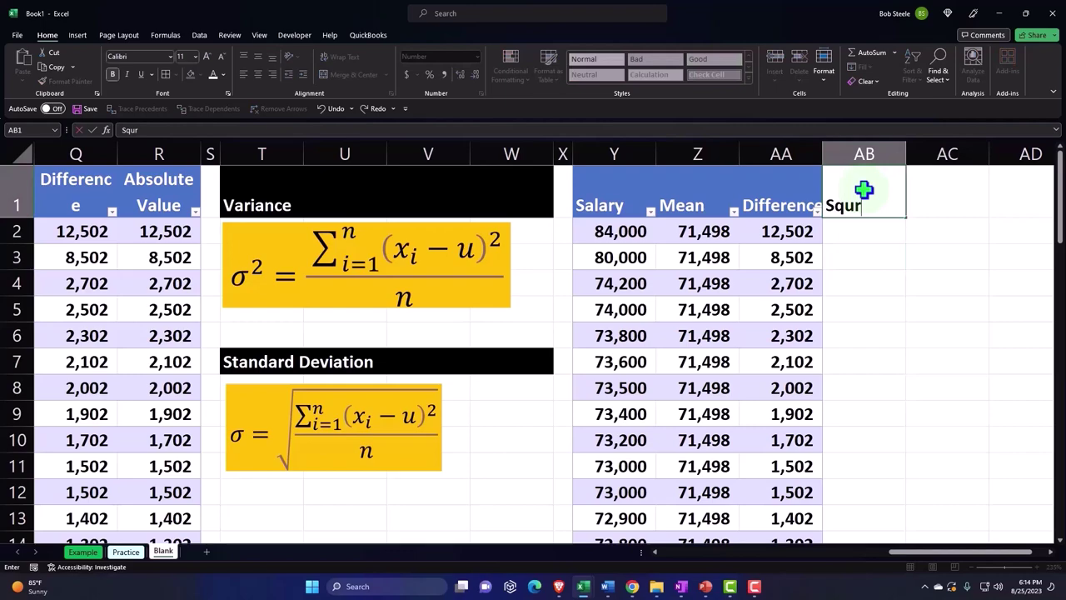
{"action": "key", "text": "BackSpace"}
{"action": "key", "text": "BackSpace"}
{"action": "type", "text": "ua"}
{"action": "key", "text": "Return"}
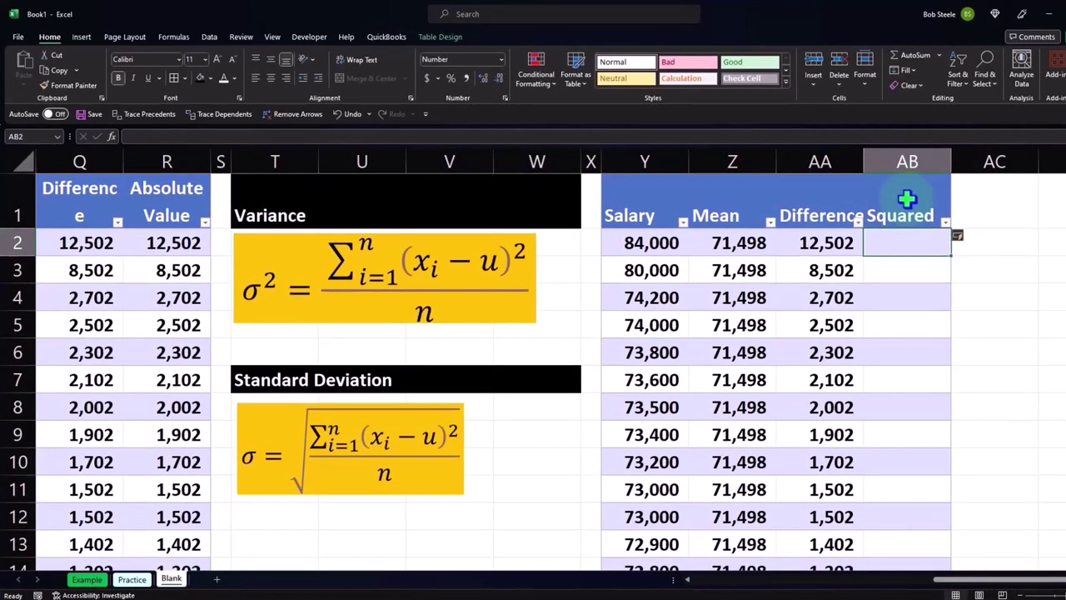
{"action": "type", "text": "="}
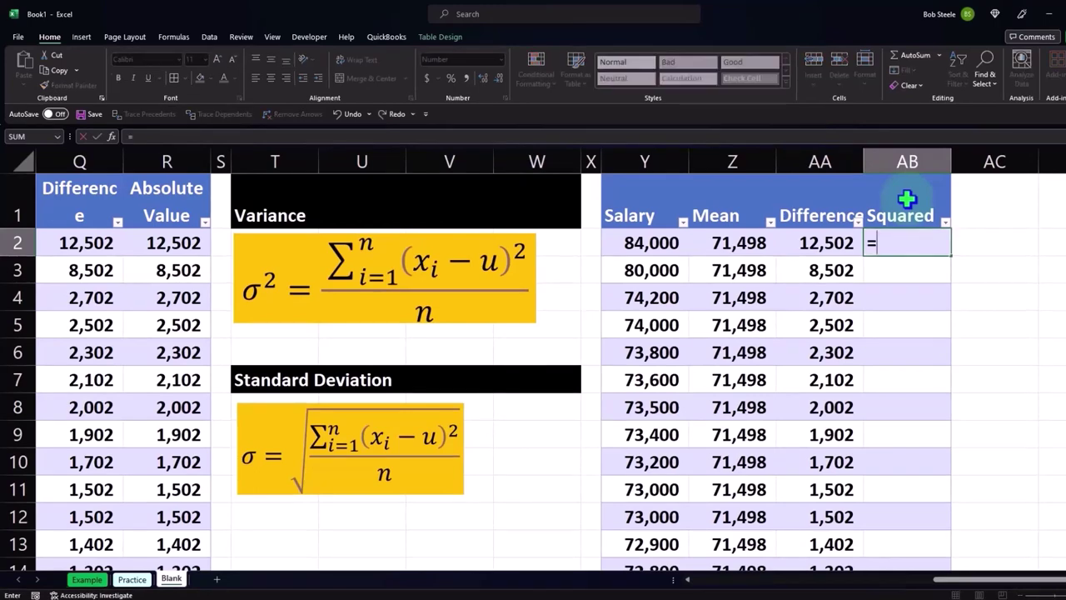
{"action": "key", "text": "Left"}
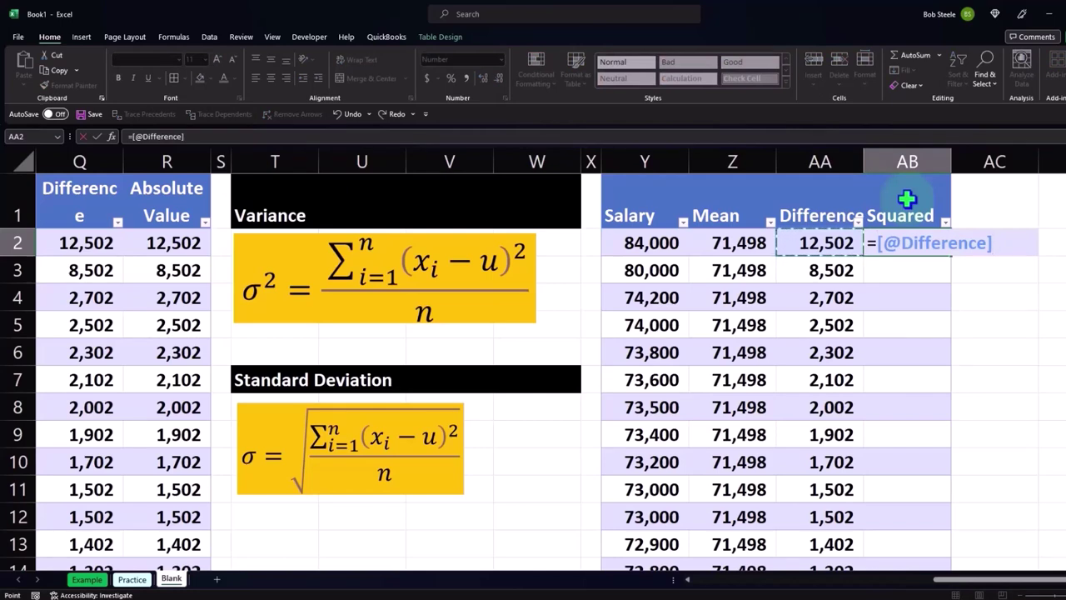
{"action": "type", "text": "^2"}
{"action": "key", "text": "Return"}
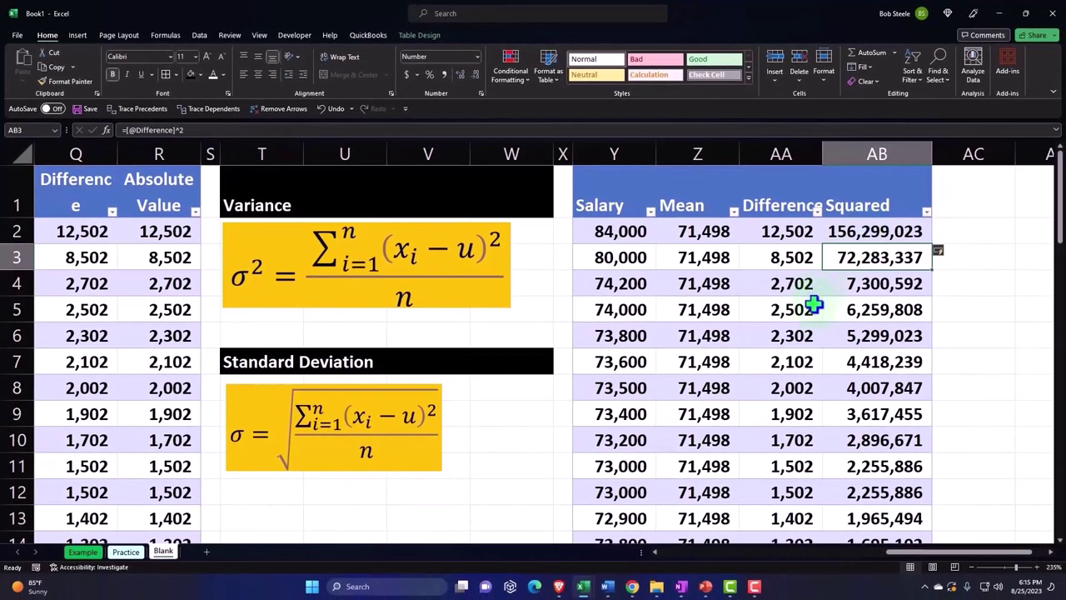
{"action": "scroll", "coordinate": [814, 306], "scroll_direction": "down", "scroll_amount": 12}
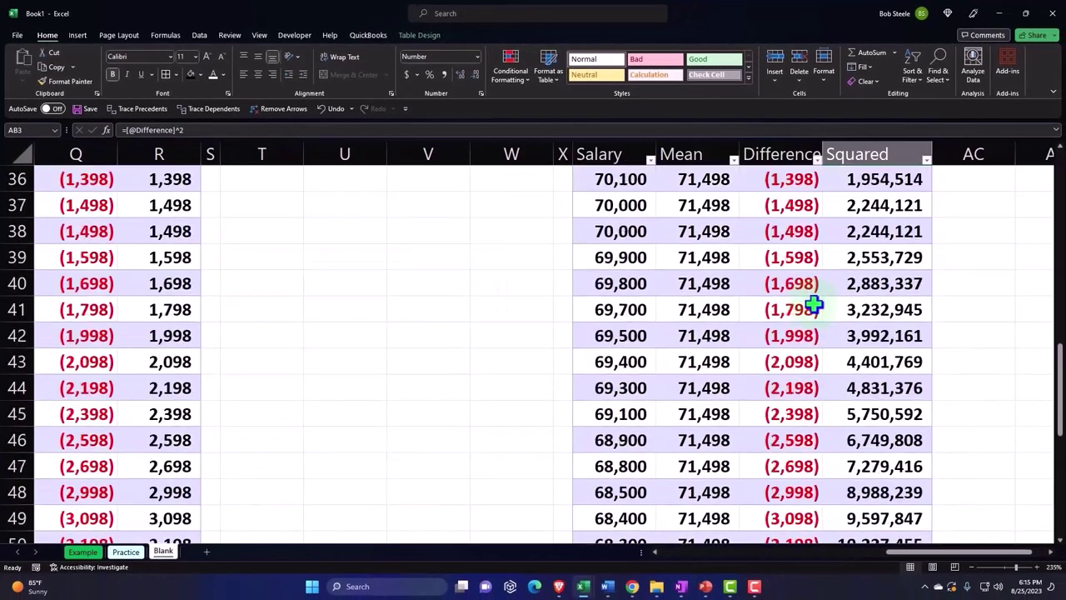
{"action": "scroll", "coordinate": [814, 302], "scroll_direction": "down", "scroll_amount": 8}
{"action": "scroll", "coordinate": [813, 303], "scroll_direction": "up", "scroll_amount": 3}
{"action": "scroll", "coordinate": [814, 302], "scroll_direction": "up", "scroll_amount": 4}
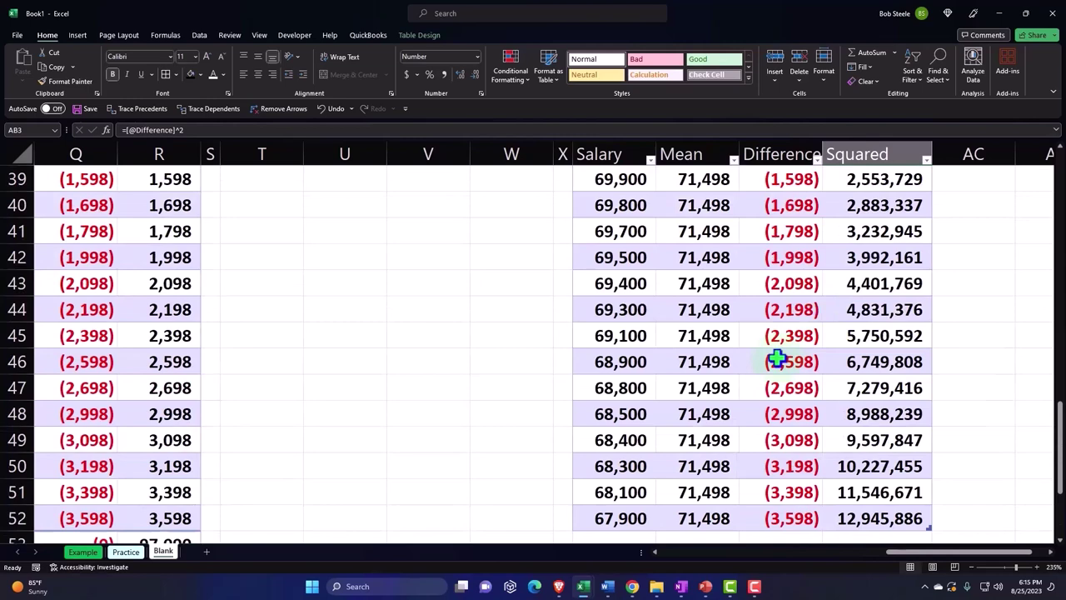
{"action": "left_click", "coordinate": [736, 461]}
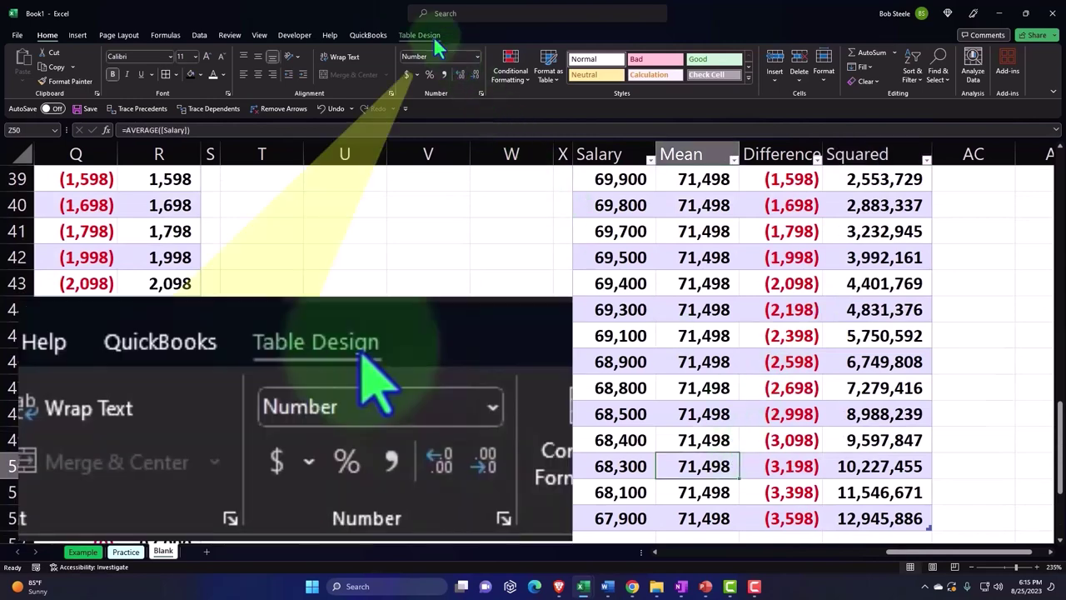
Add a total row showing the Salary average (71,498) and a Mean count of 51
{"action": "left_click", "coordinate": [423, 38]}
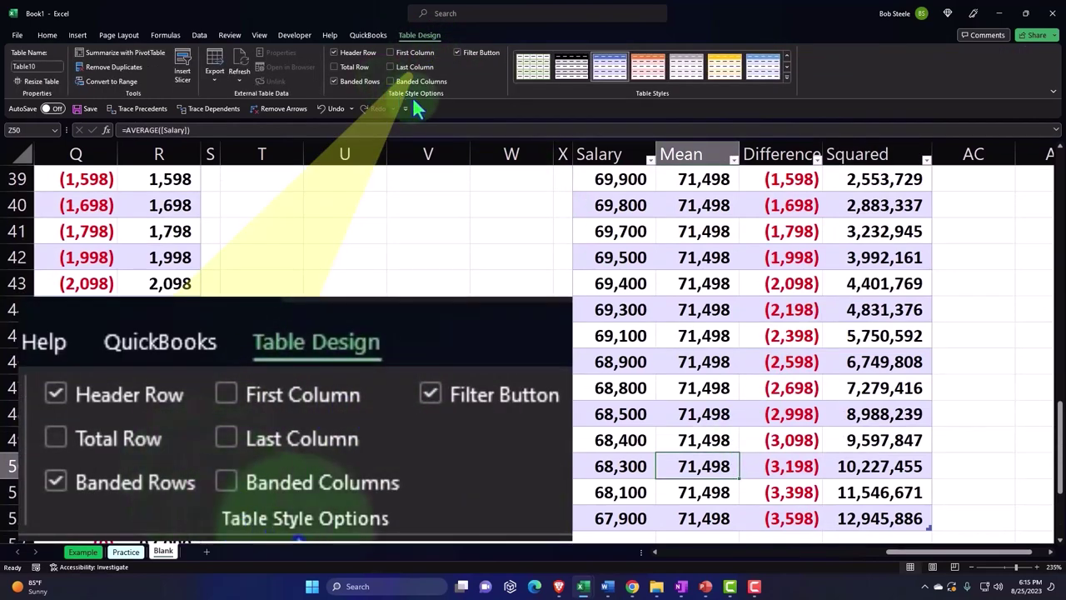
{"action": "left_click", "coordinate": [334, 66]}
{"action": "left_click", "coordinate": [639, 361]}
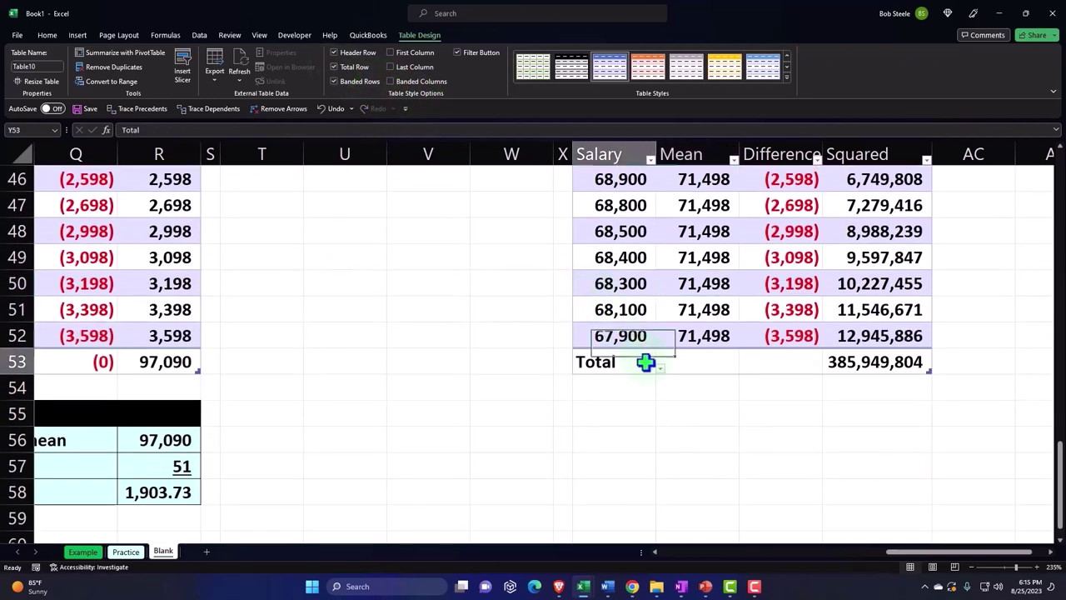
{"action": "left_click", "coordinate": [659, 369]}
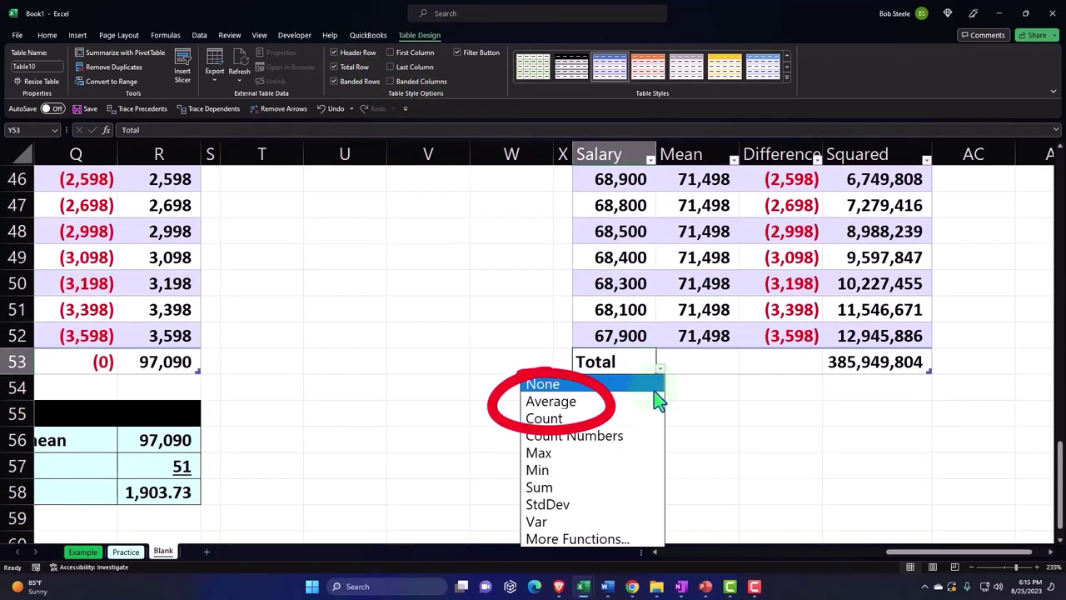
{"action": "left_click", "coordinate": [654, 403]}
{"action": "left_click", "coordinate": [726, 364]}
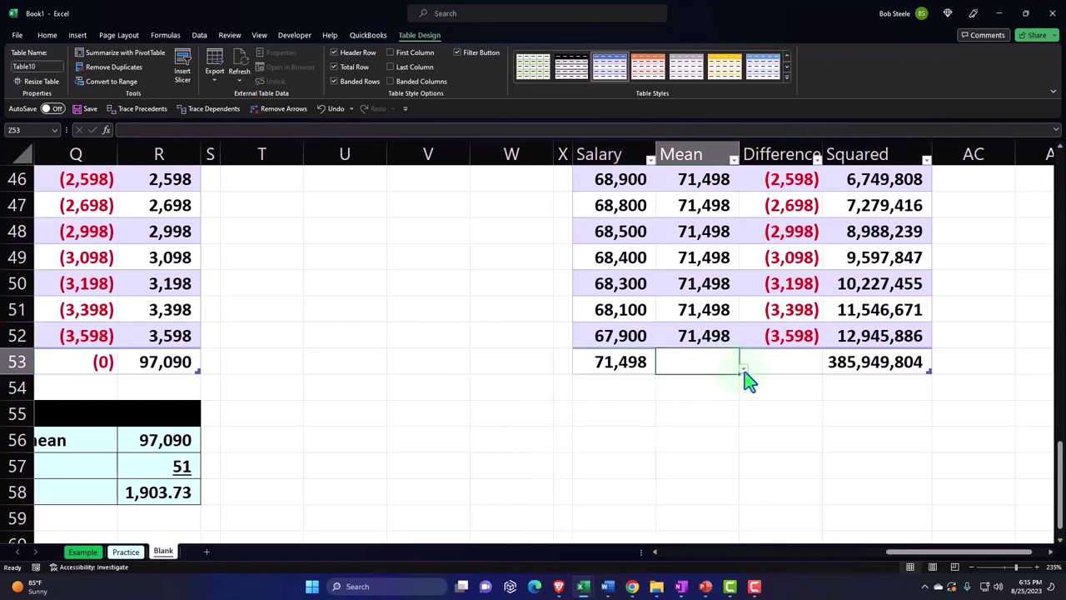
{"action": "left_click", "coordinate": [745, 374]}
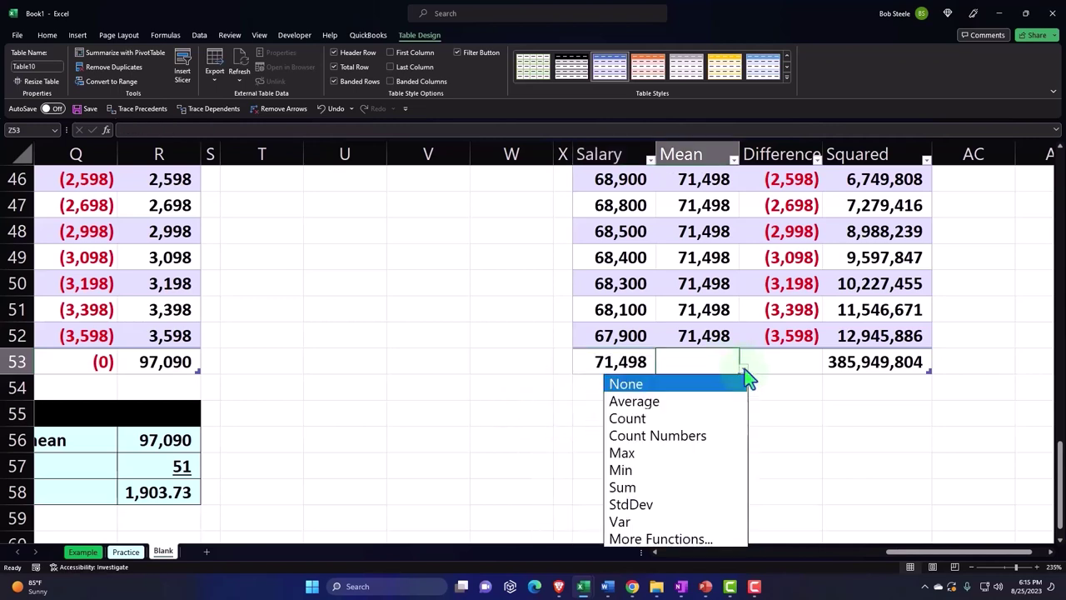
{"action": "left_click", "coordinate": [738, 419]}
Sum the Difference and Squared columns in the total row, giving 385,949,804
{"action": "left_click", "coordinate": [791, 363]}
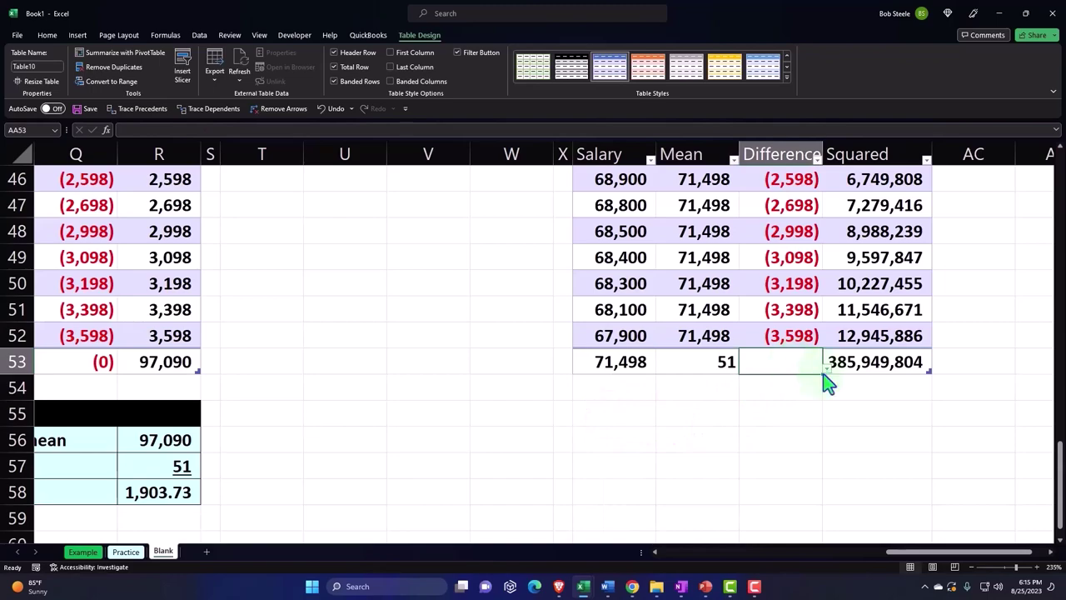
{"action": "left_click", "coordinate": [825, 371]}
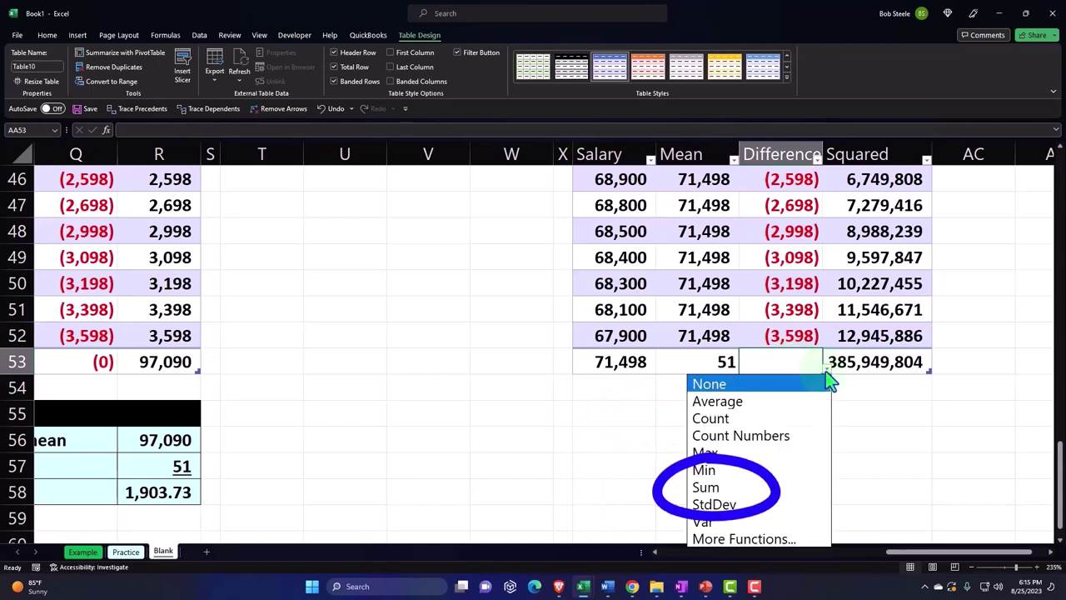
{"action": "left_click", "coordinate": [793, 487]}
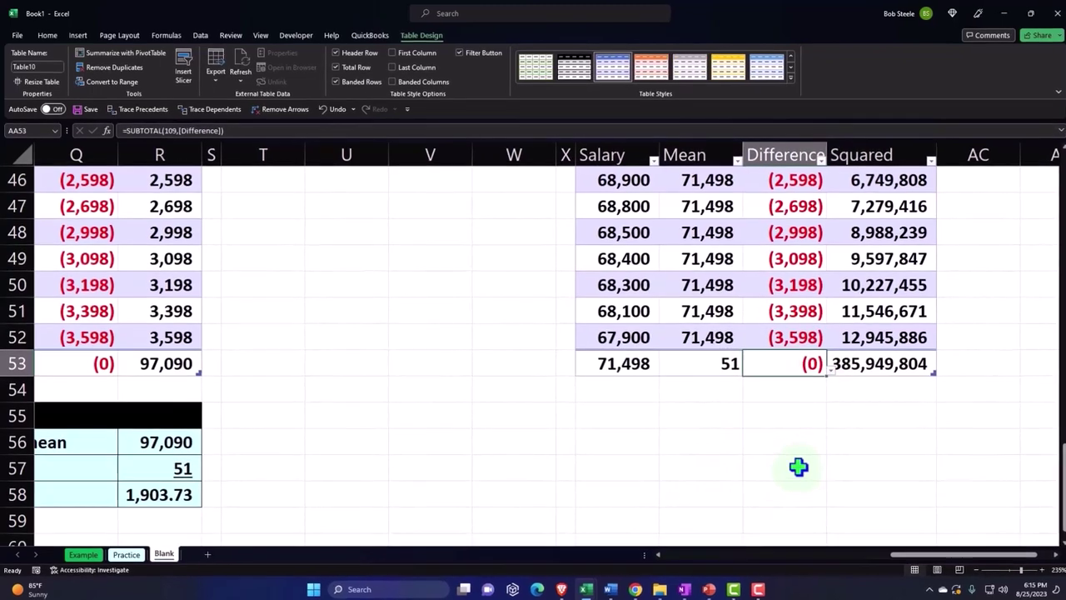
{"action": "left_click", "coordinate": [915, 385]}
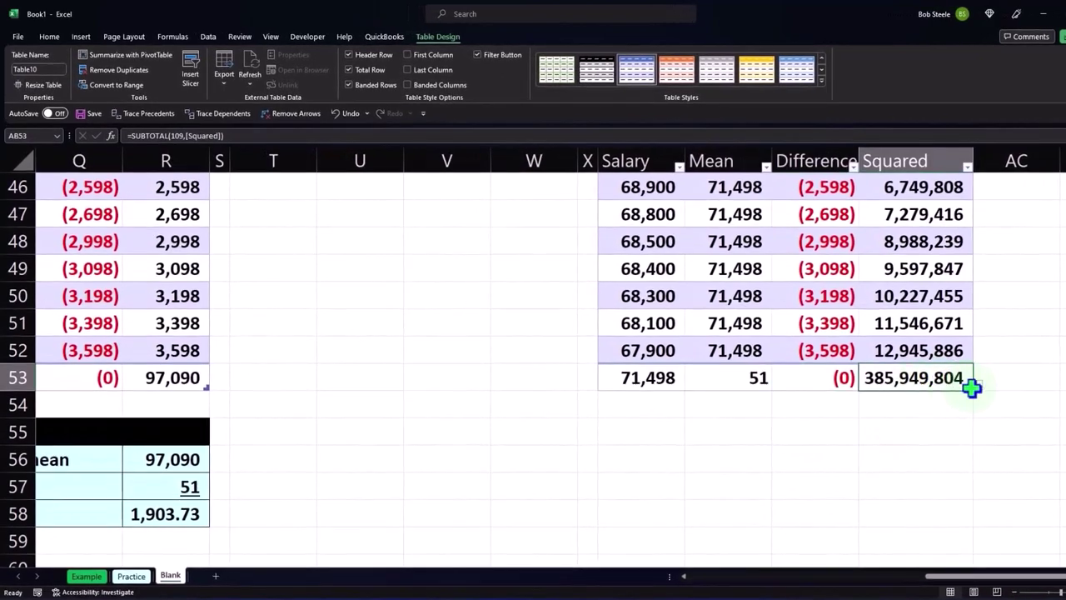
{"action": "left_click", "coordinate": [974, 387]}
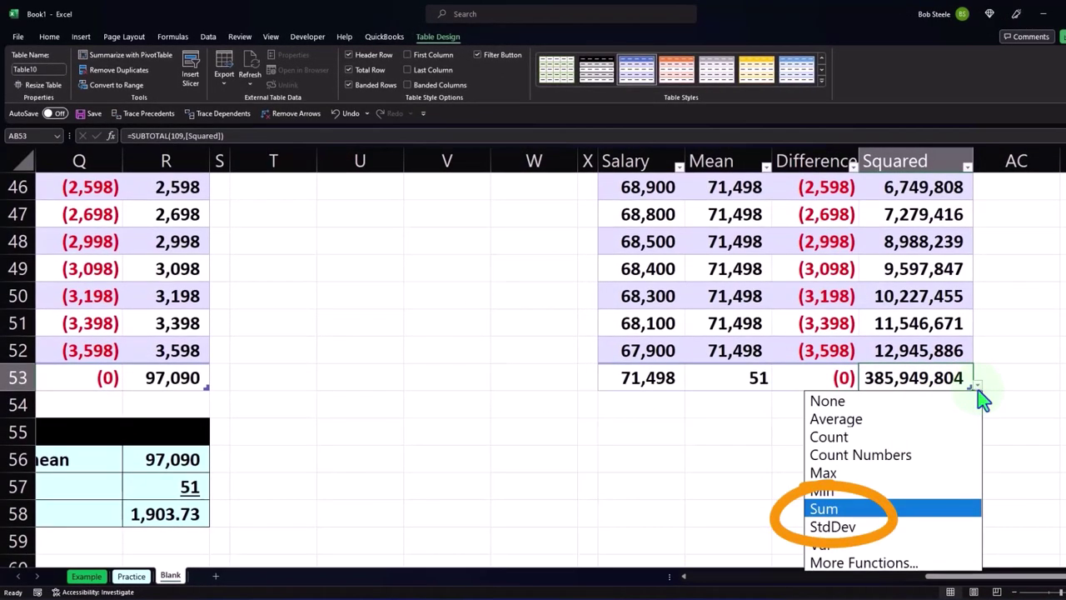
{"action": "left_click", "coordinate": [1016, 389]}
{"action": "left_click", "coordinate": [690, 434]}
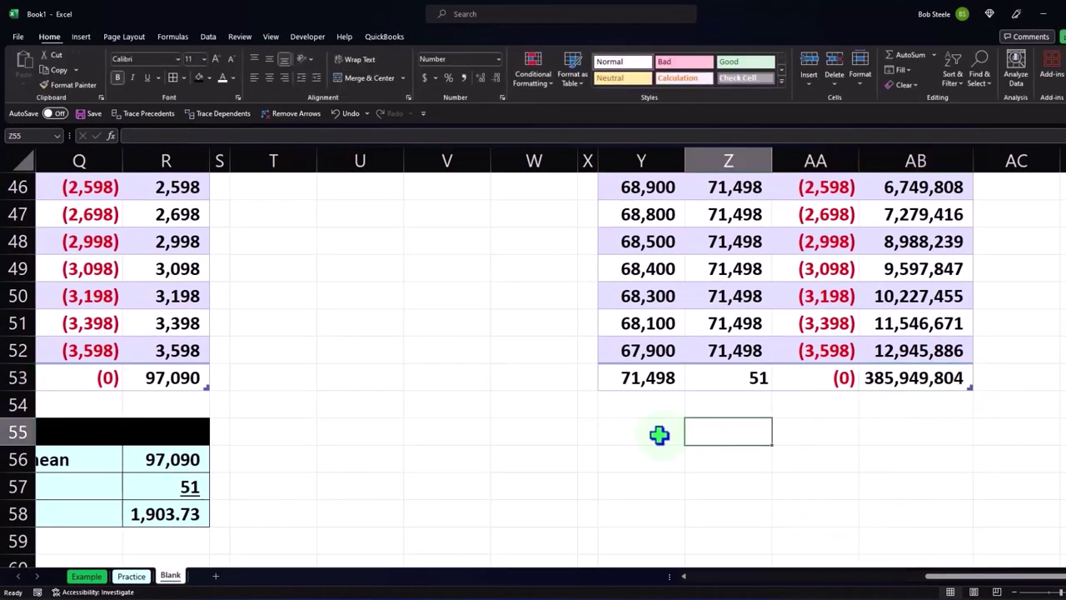
{"action": "left_click", "coordinate": [659, 434]}
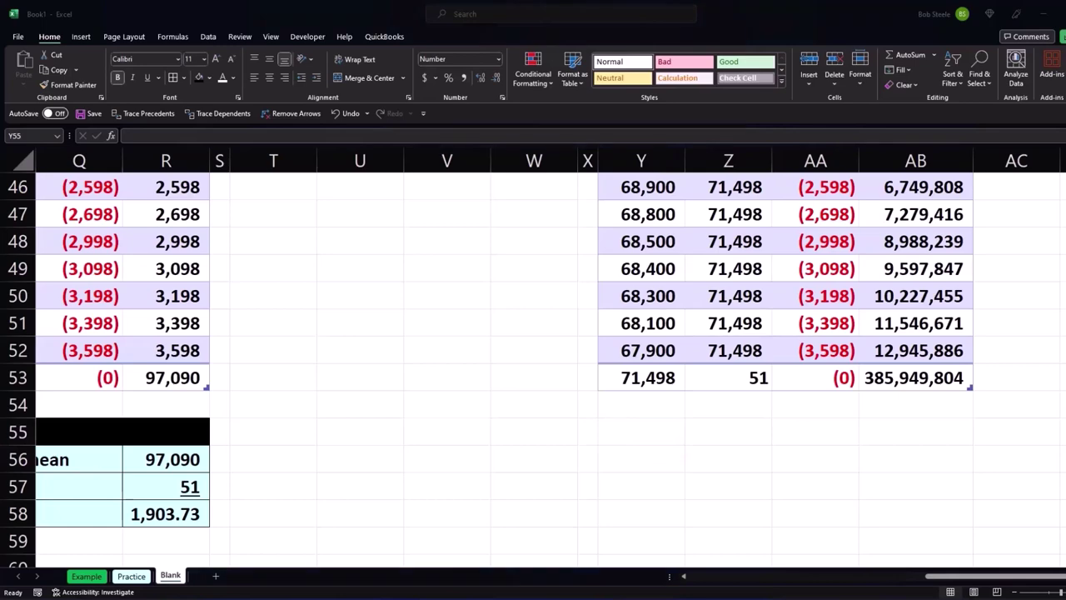
{"action": "left_click", "coordinate": [642, 433]}
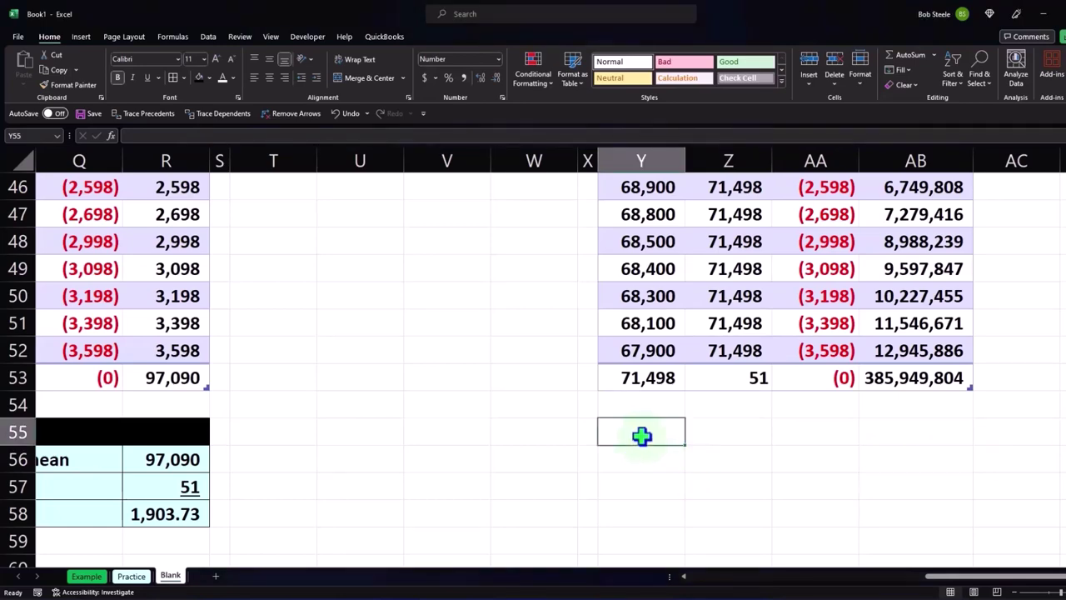
{"action": "scroll", "coordinate": [553, 461], "scroll_direction": "up", "scroll_amount": 13}
{"action": "scroll", "coordinate": [553, 461], "scroll_direction": "up", "scroll_amount": 2}
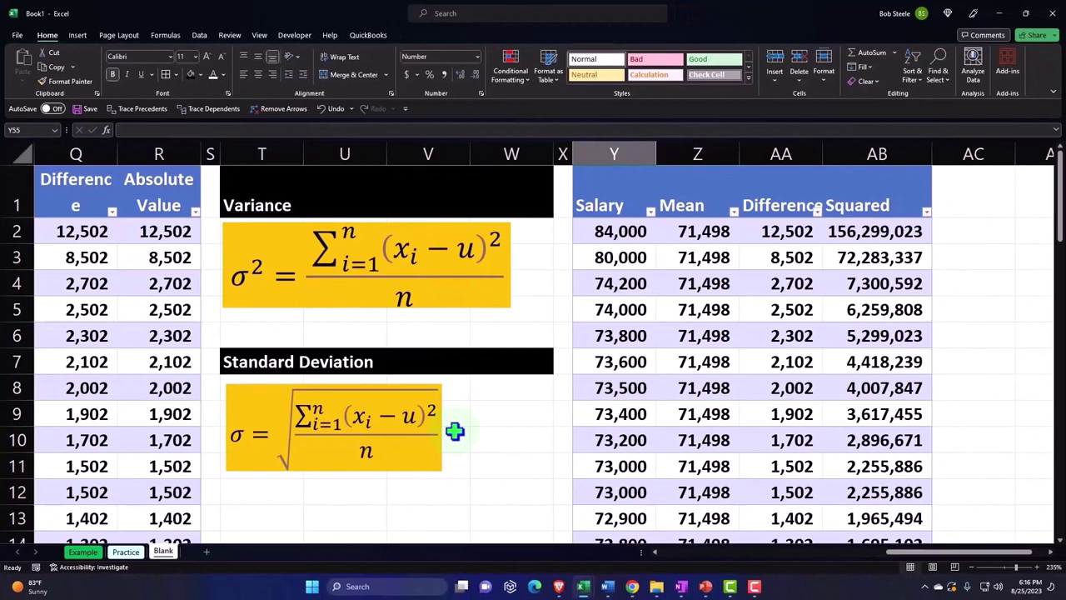
{"action": "scroll", "coordinate": [454, 431], "scroll_direction": "down", "scroll_amount": 1}
{"action": "scroll", "coordinate": [454, 431], "scroll_direction": "down", "scroll_amount": 3}
{"action": "scroll", "coordinate": [454, 431], "scroll_direction": "down", "scroll_amount": 5}
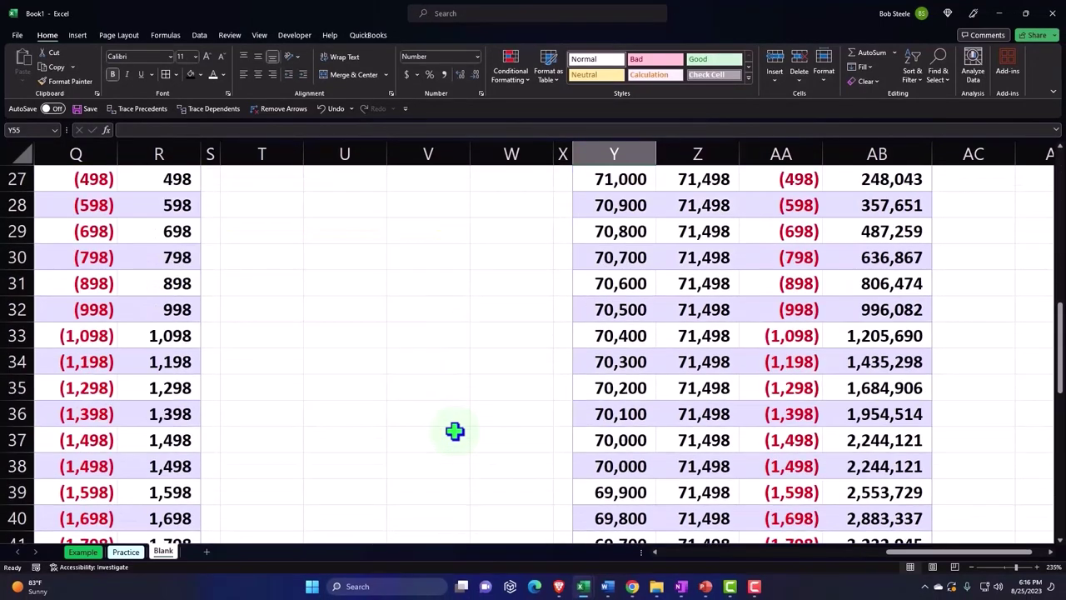
{"action": "scroll", "coordinate": [454, 431], "scroll_direction": "down", "scroll_amount": 3}
{"action": "scroll", "coordinate": [454, 431], "scroll_direction": "down", "scroll_amount": 7}
{"action": "scroll", "coordinate": [466, 429], "scroll_direction": "up", "scroll_amount": 3}
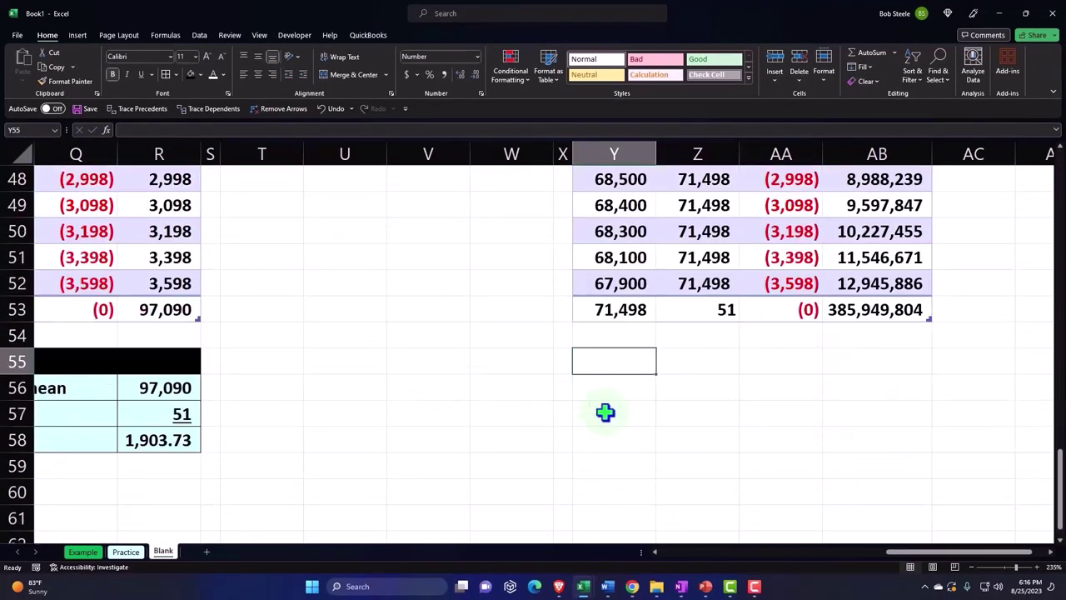
Label Y55 'Squared difference from mean' and show the squared-difference total 385,949,804 in AB55
{"action": "type", "text": "Squared diffe"}
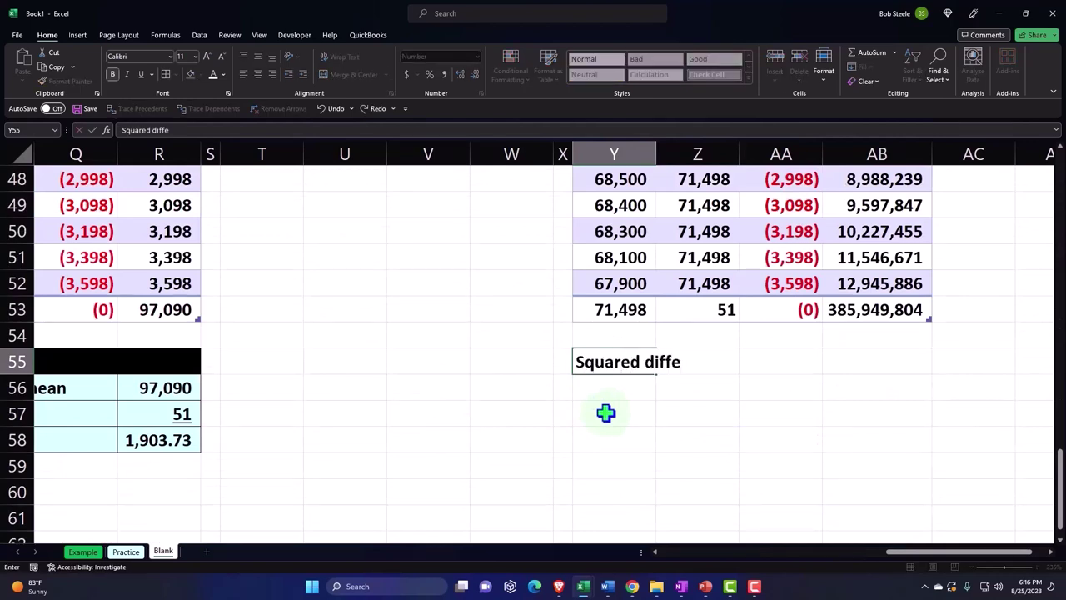
{"action": "type", "text": "rence fro"}
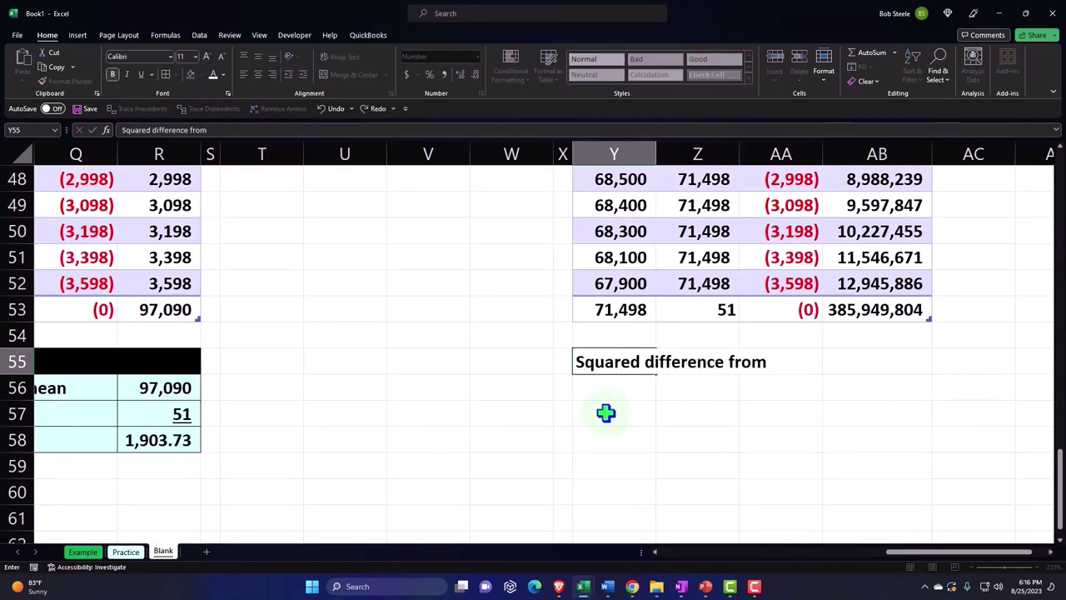
{"action": "type", "text": " mean"}
{"action": "key", "text": "Right"}
{"action": "key", "text": "Right"}
{"action": "key", "text": "Right"}
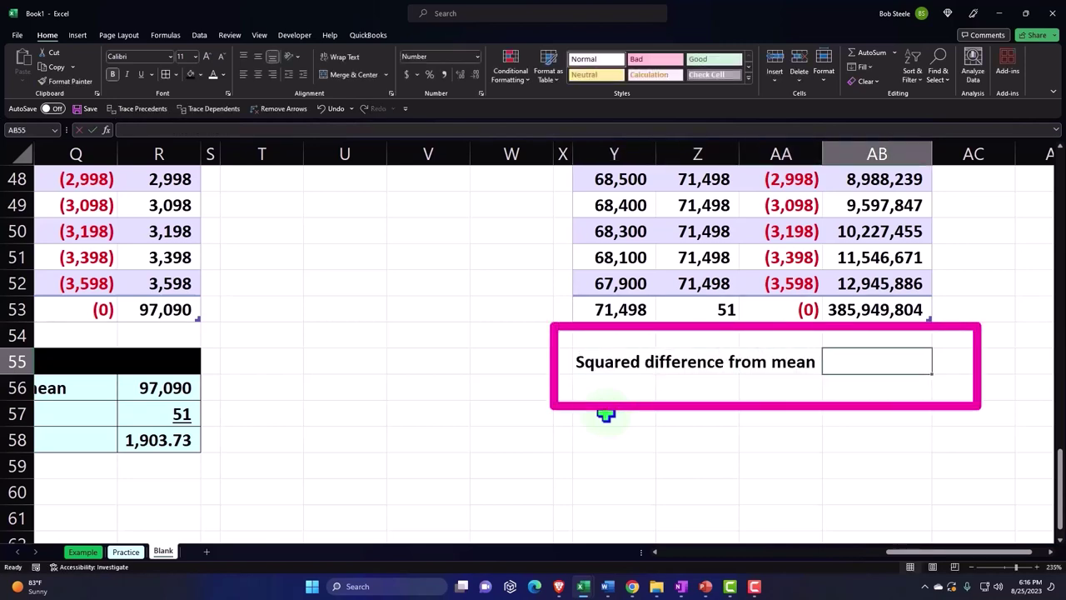
{"action": "type", "text": "="}
{"action": "key", "text": "Up"}
{"action": "key", "text": "Up"}
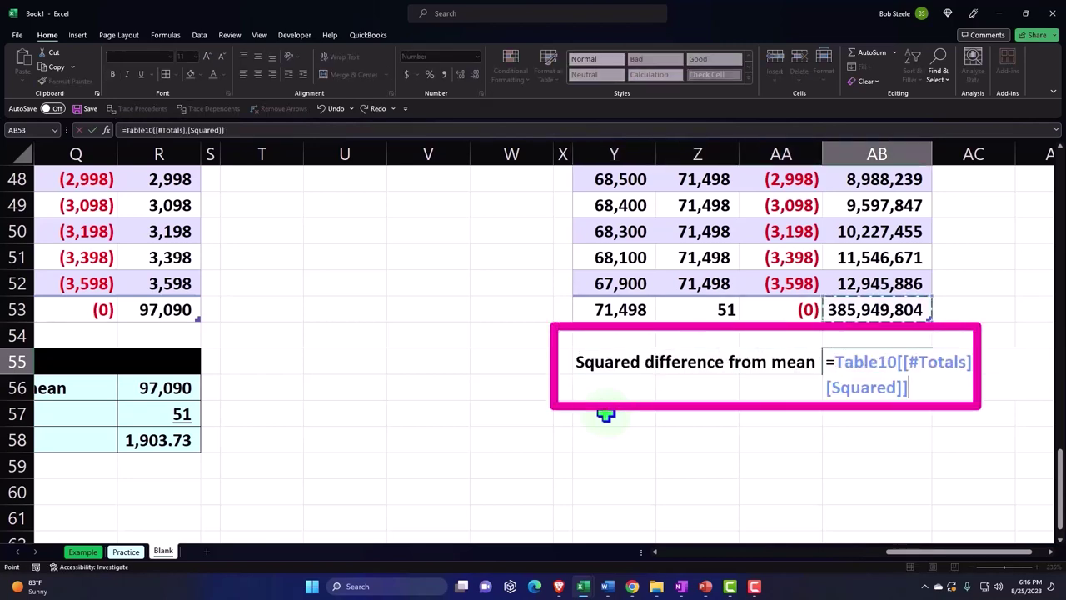
{"action": "key", "text": "Return"}
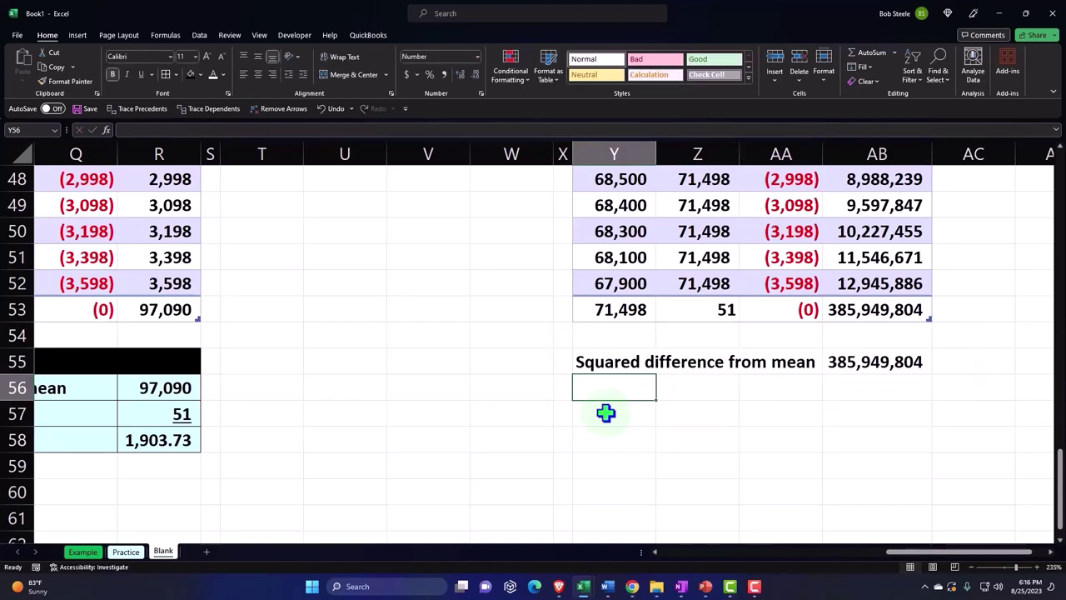
{"action": "type", "text": "'/ Count (n"}
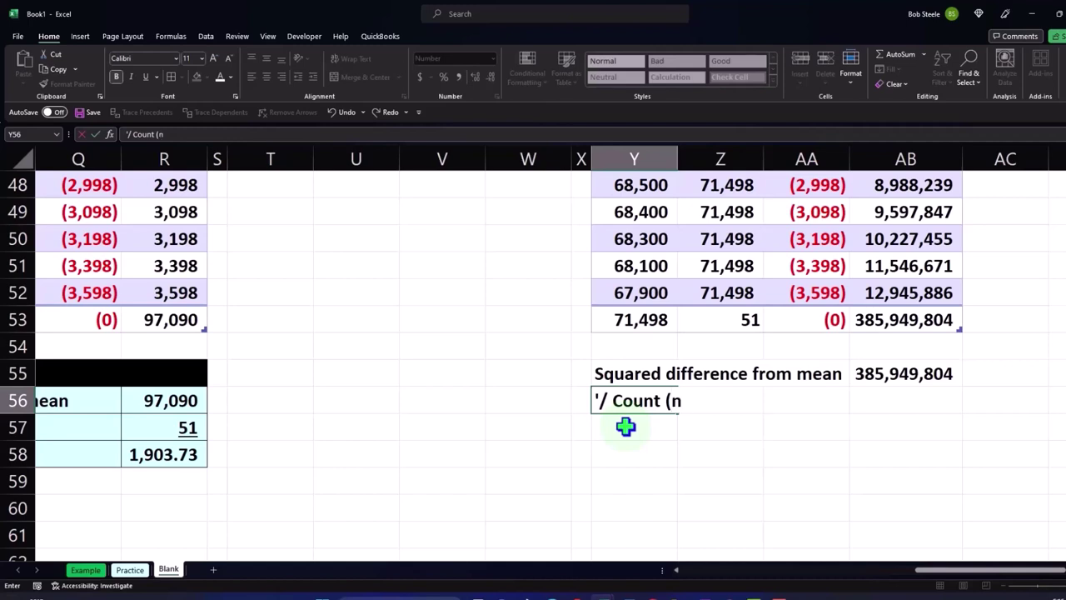
Show the table's count total 51 in AB56 beside '/ Count (n)' and underline it
{"action": "key", "text": "Right"}
{"action": "key", "text": "Right"}
{"action": "key", "text": "Right"}
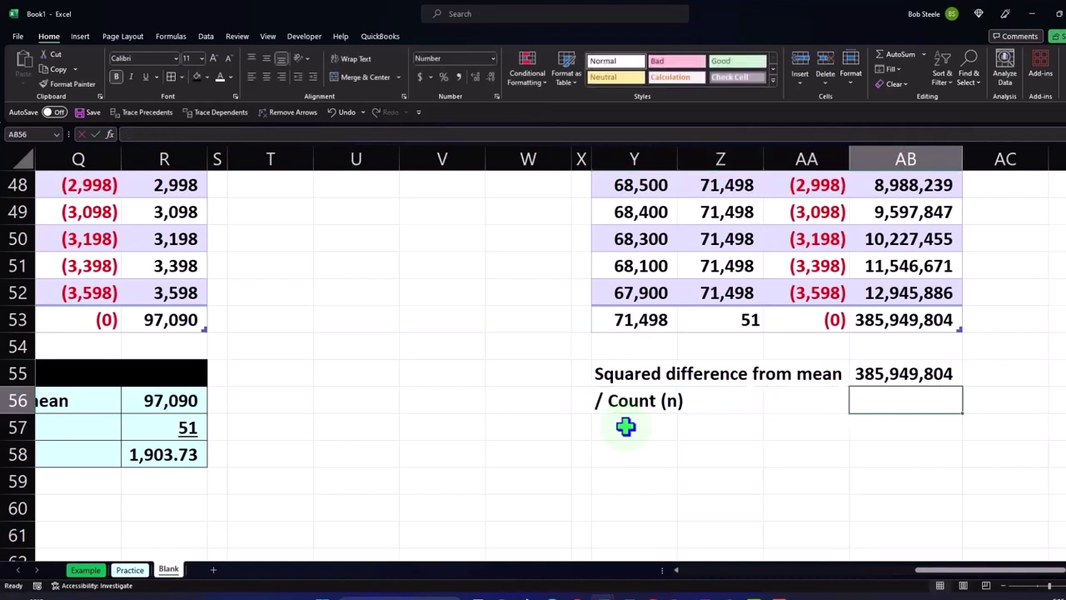
{"action": "type", "text": "="}
{"action": "left_click", "coordinate": [725, 317]}
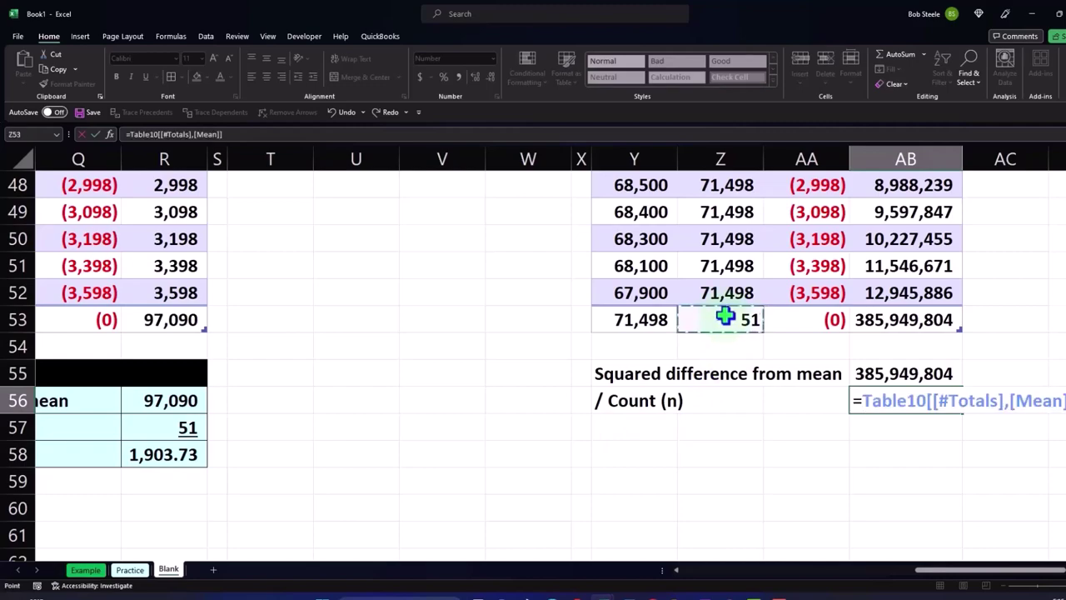
{"action": "key", "text": "Return"}
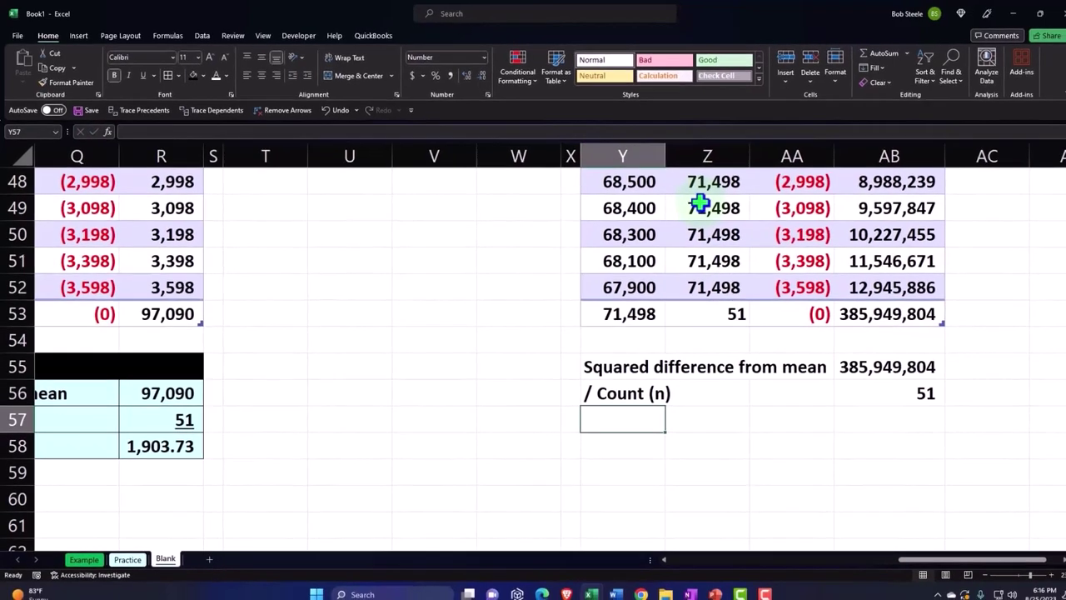
{"action": "left_click", "coordinate": [884, 390]}
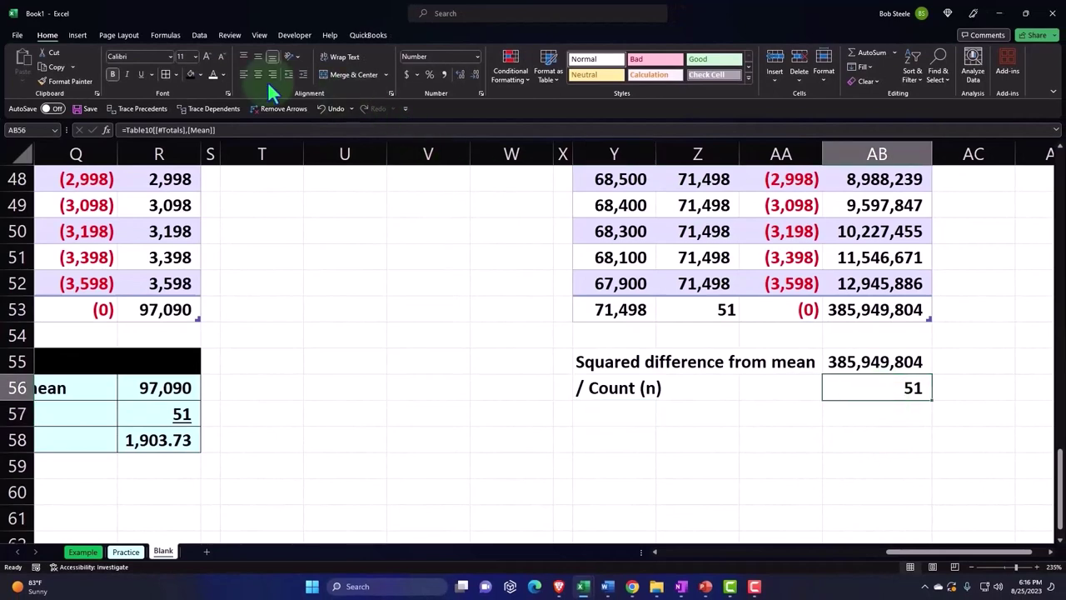
{"action": "left_click", "coordinate": [140, 75]}
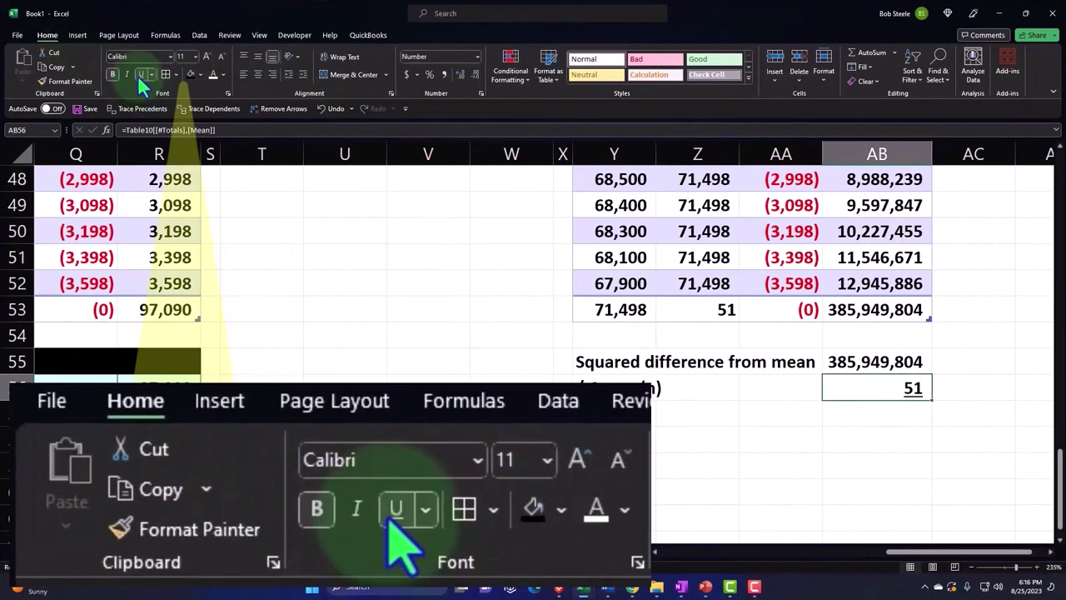
Type the label 'Variance' in Y57
{"action": "key", "text": "Down"}
{"action": "key", "text": "Left"}
{"action": "key", "text": "Left"}
{"action": "key", "text": "Left"}
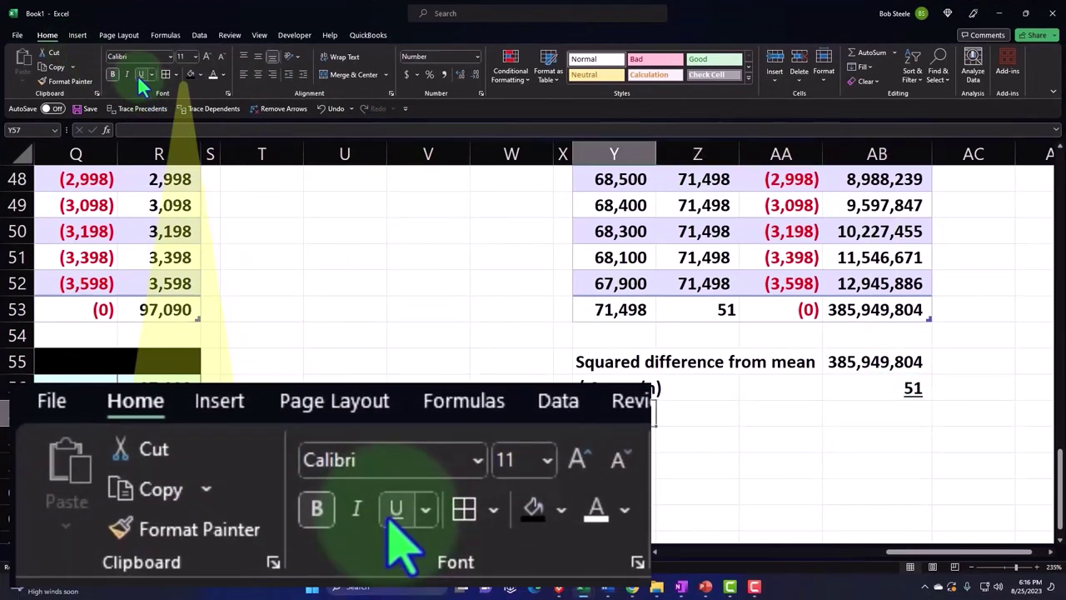
{"action": "type", "text": "Variance"}
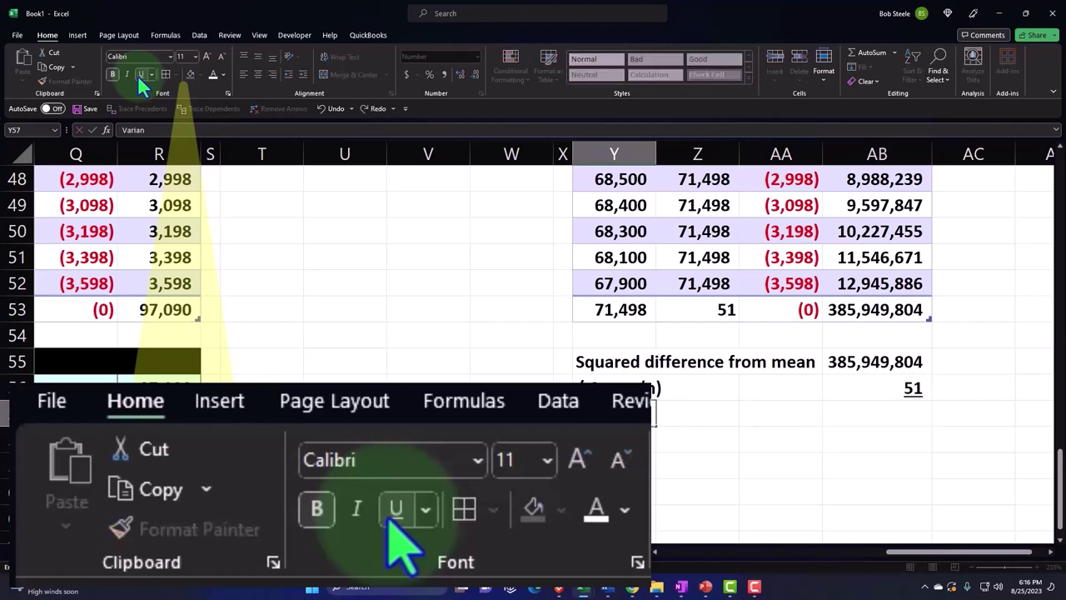
{"action": "key", "text": "Tab"}
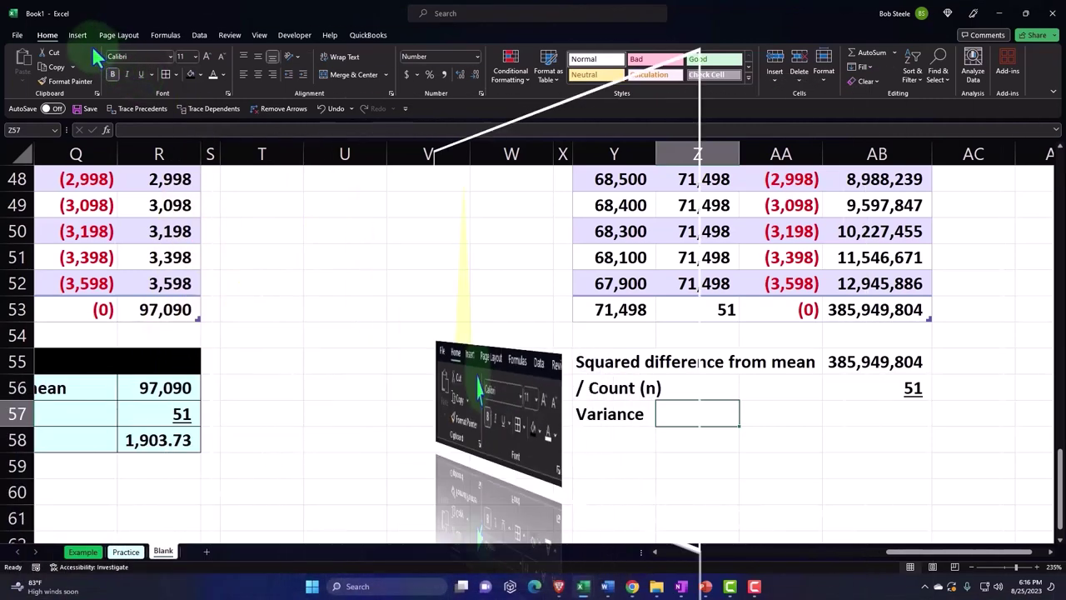
Enter the Greek small sigma symbol followed by 2 in Z57, forming σ2
{"action": "left_click", "coordinate": [77, 35]}
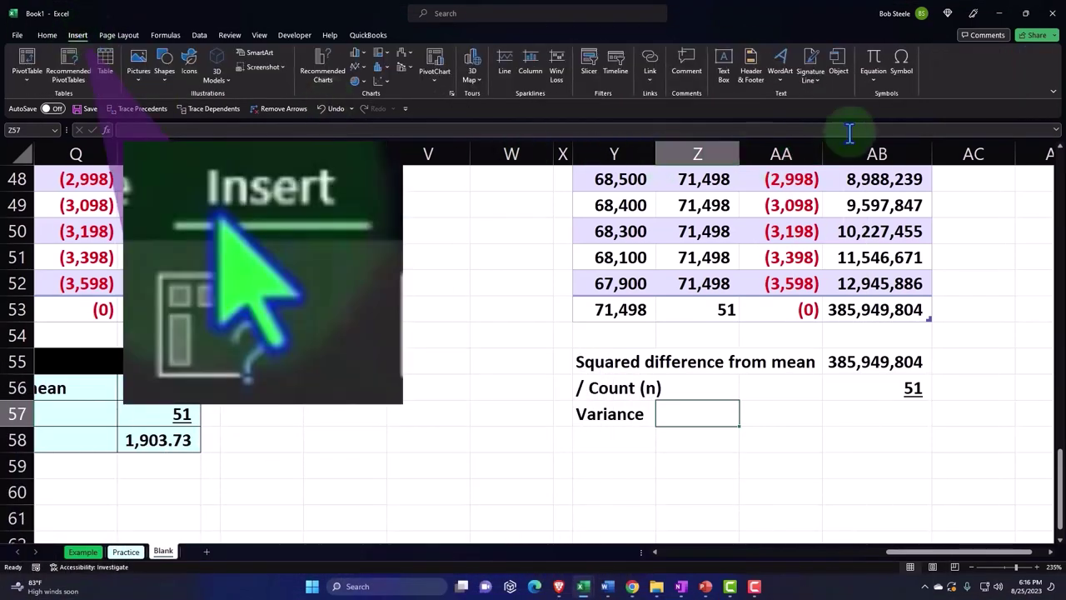
{"action": "left_click", "coordinate": [900, 67]}
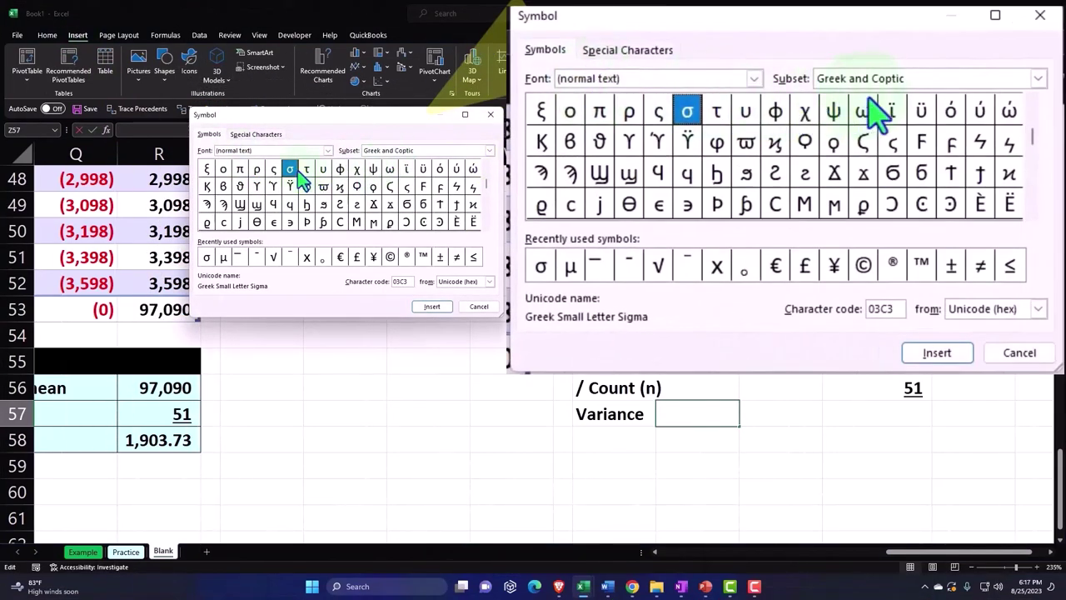
{"action": "left_click", "coordinate": [207, 256]}
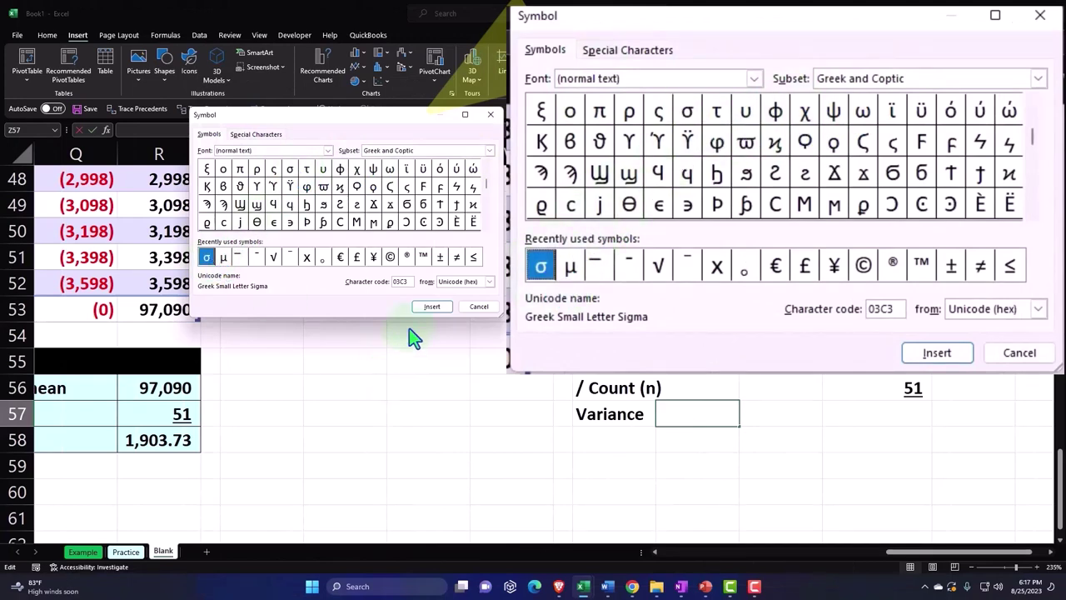
{"action": "left_click", "coordinate": [490, 115]}
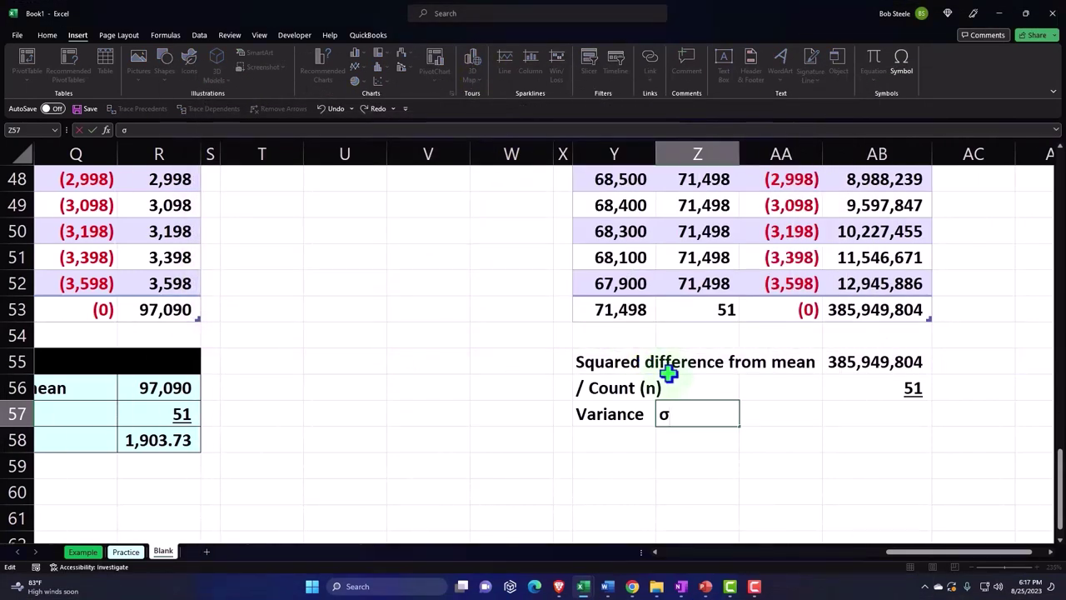
{"action": "type", "text": "2"}
{"action": "key", "text": "Return"}
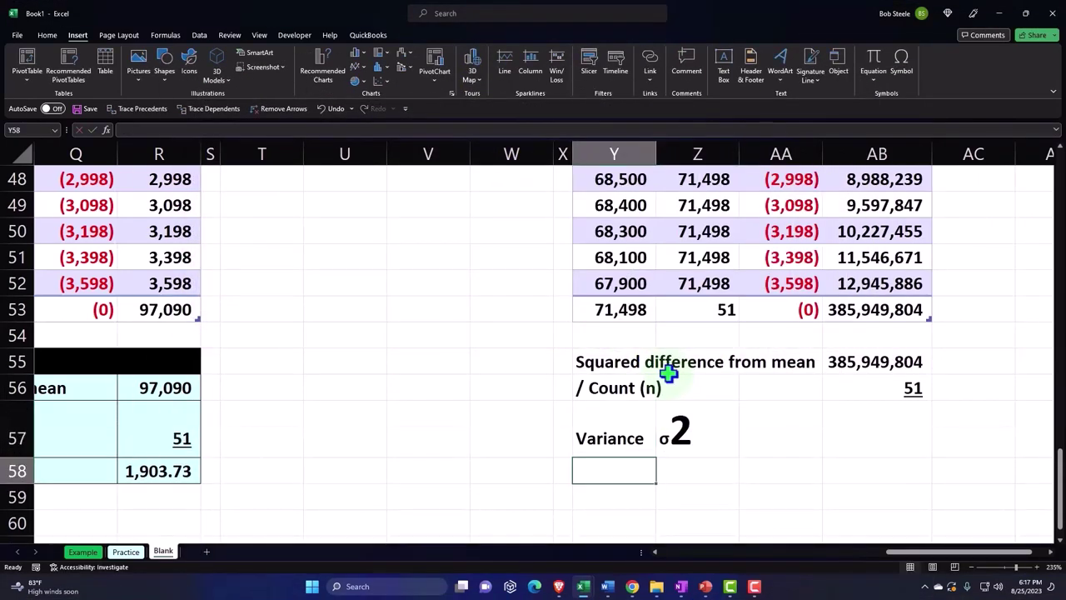
{"action": "left_click", "coordinate": [686, 450]}
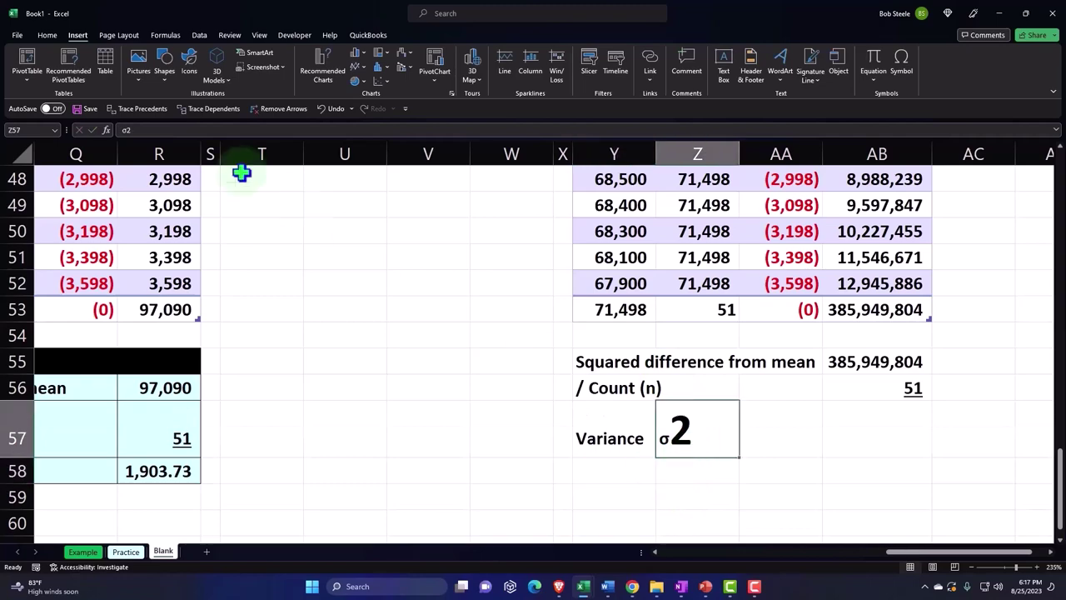
Set the 2 after σ in Z57 to font size 11
{"action": "left_click", "coordinate": [50, 36]}
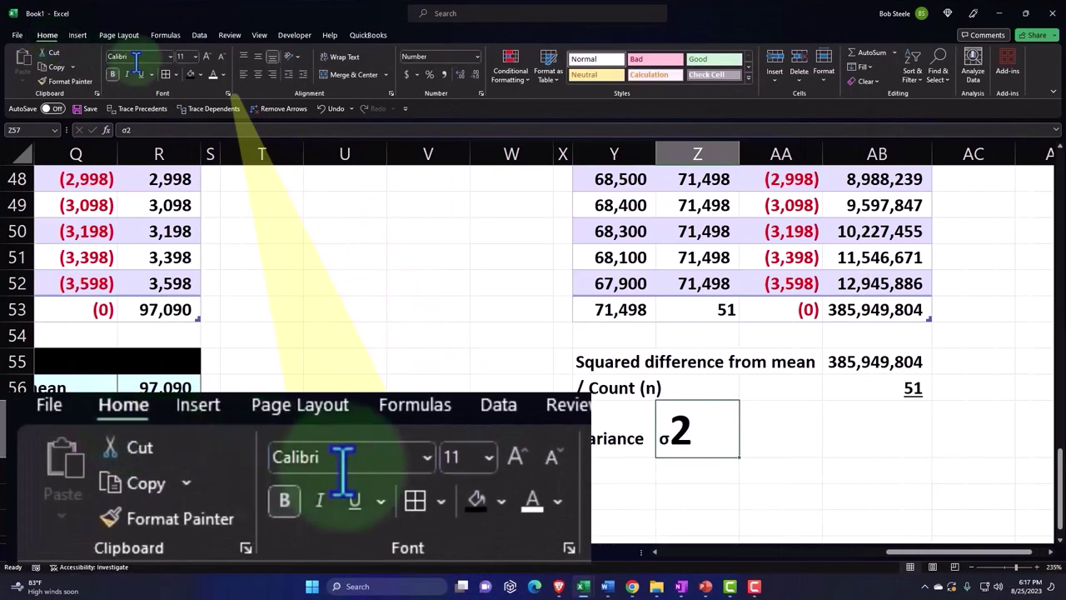
{"action": "left_click", "coordinate": [181, 56]}
{"action": "double_click", "coordinate": [681, 428]}
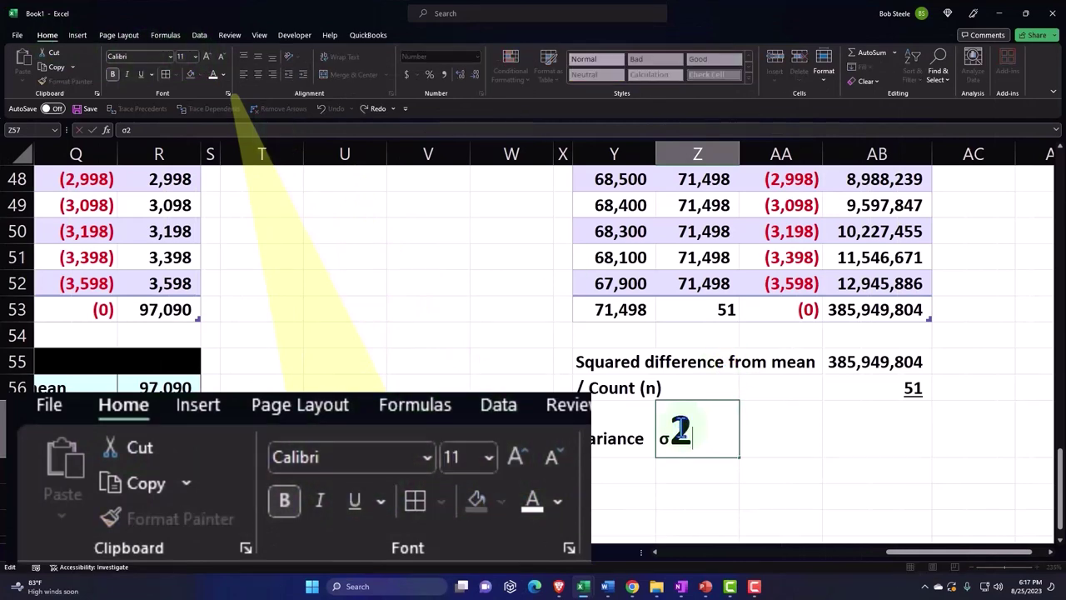
{"action": "left_click_drag", "start_coordinate": [675, 429], "coordinate": [691, 429]}
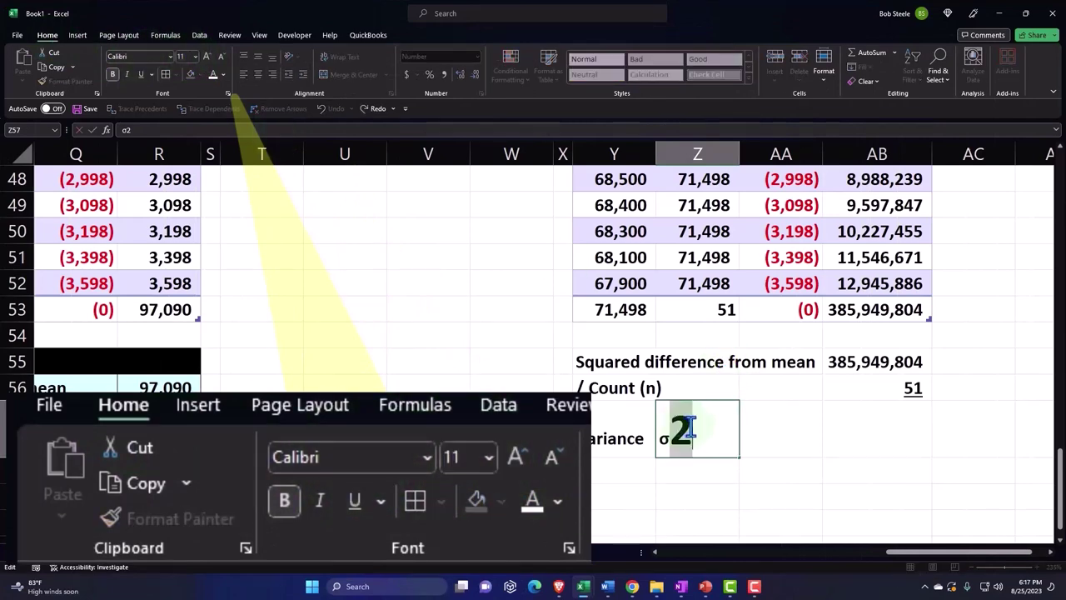
{"action": "left_click", "coordinate": [191, 55]}
{"action": "left_click", "coordinate": [192, 55]}
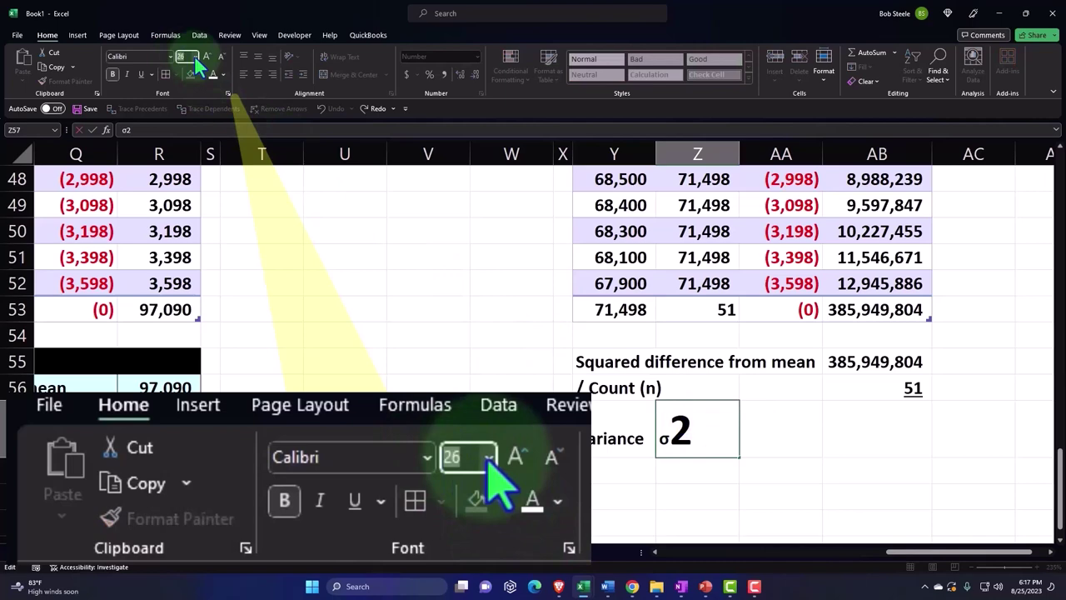
{"action": "type", "text": "11"}
{"action": "key", "text": "Return"}
{"action": "left_click", "coordinate": [321, 342]}
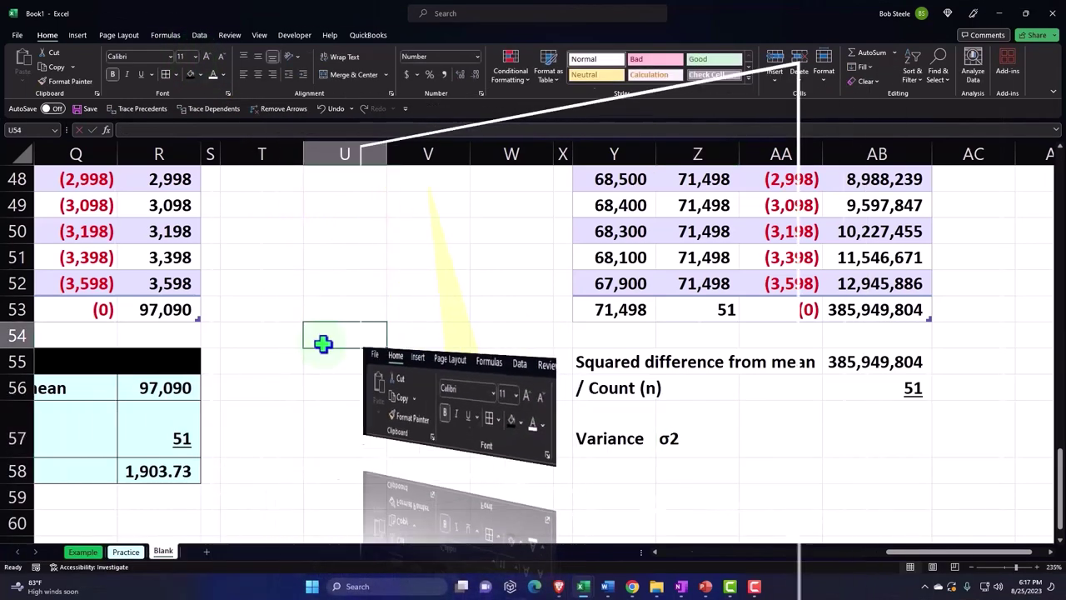
Format the 2 as superscript in Format Cells so the label reads σ²
{"action": "double_click", "coordinate": [670, 437]}
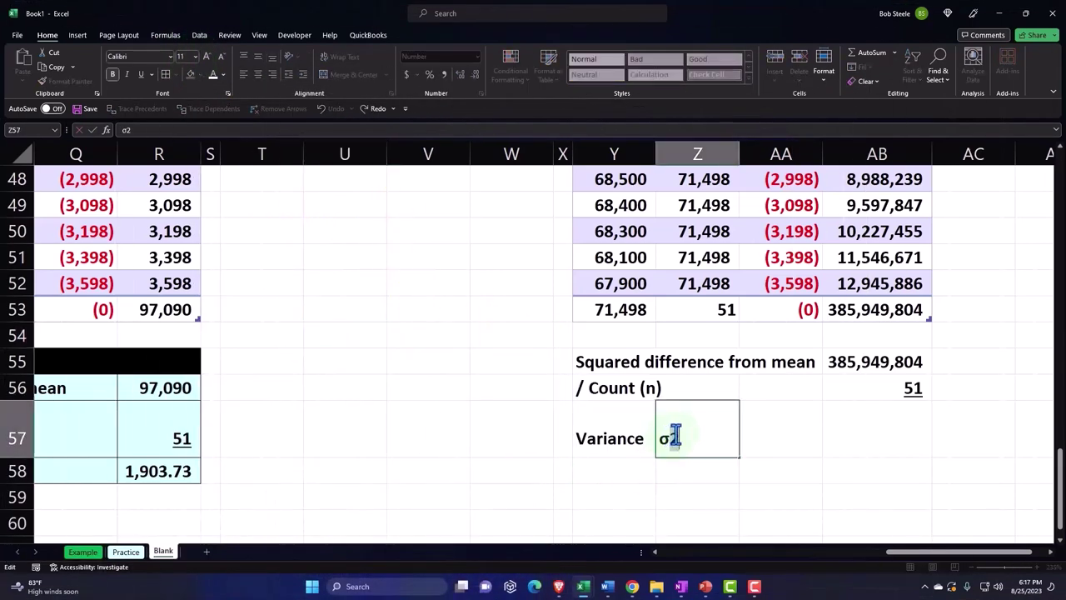
{"action": "left_click_drag", "start_coordinate": [675, 435], "coordinate": [674, 439]}
{"action": "right_click", "coordinate": [676, 442]}
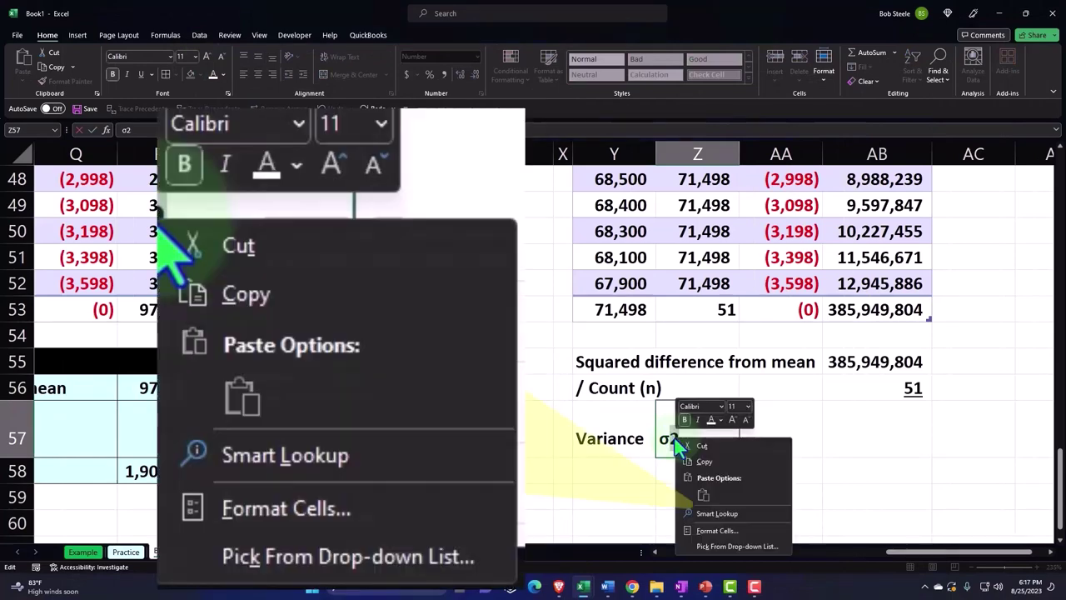
{"action": "left_click", "coordinate": [722, 531]}
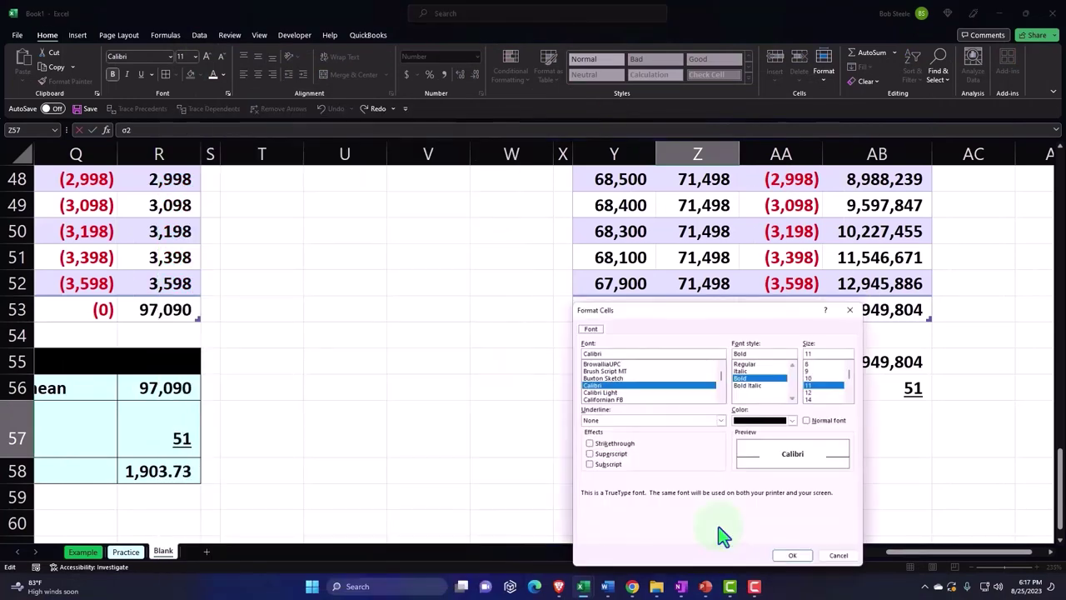
{"action": "left_click", "coordinate": [615, 455]}
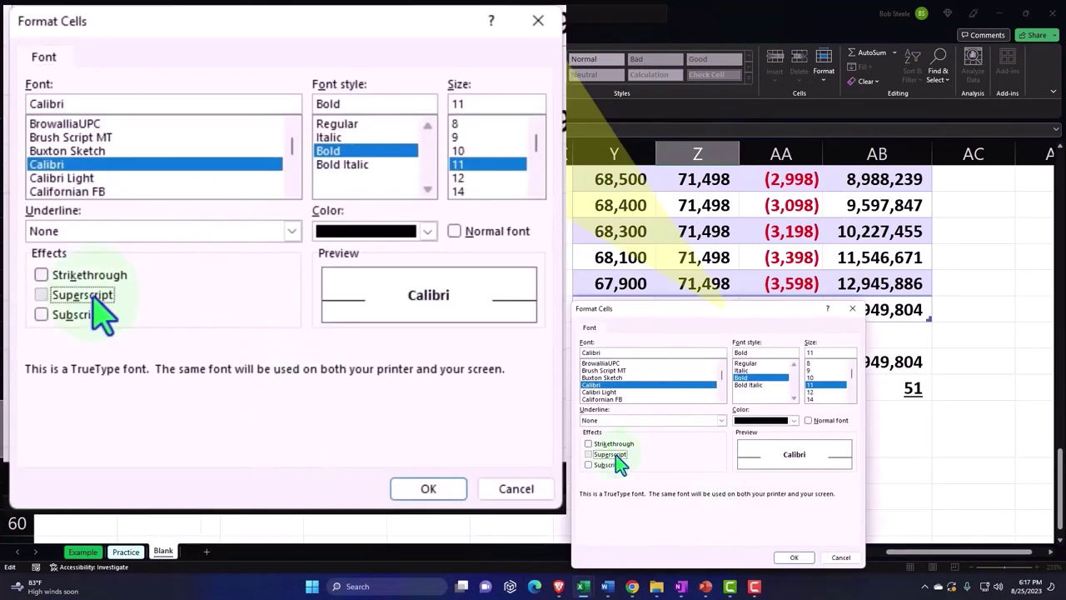
{"action": "left_click", "coordinate": [803, 559]}
{"action": "left_click_drag", "start_coordinate": [588, 469], "coordinate": [584, 493]}
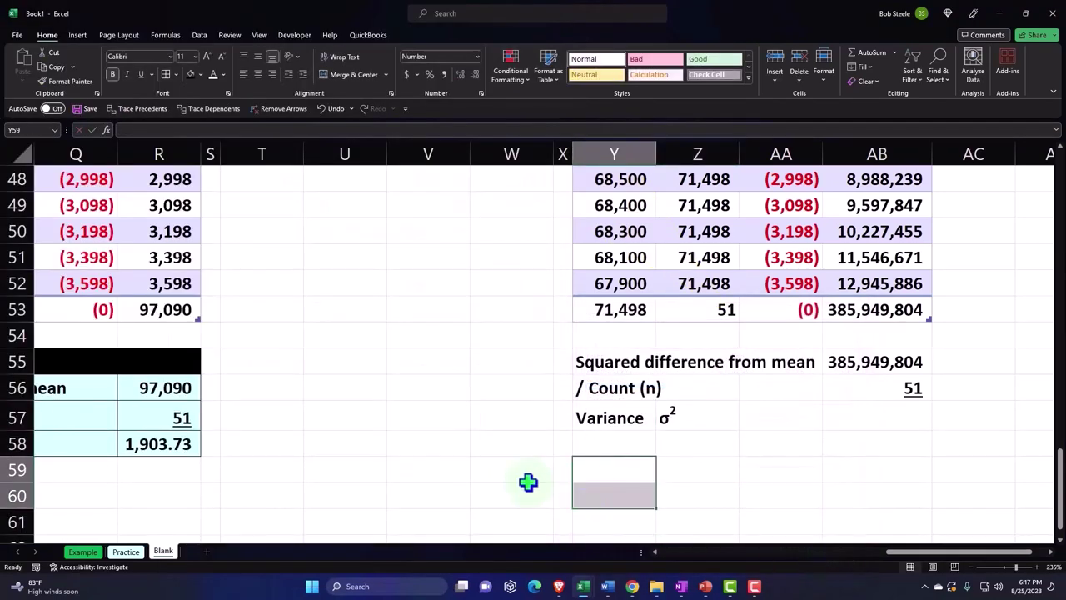
{"action": "left_click", "coordinate": [775, 423]}
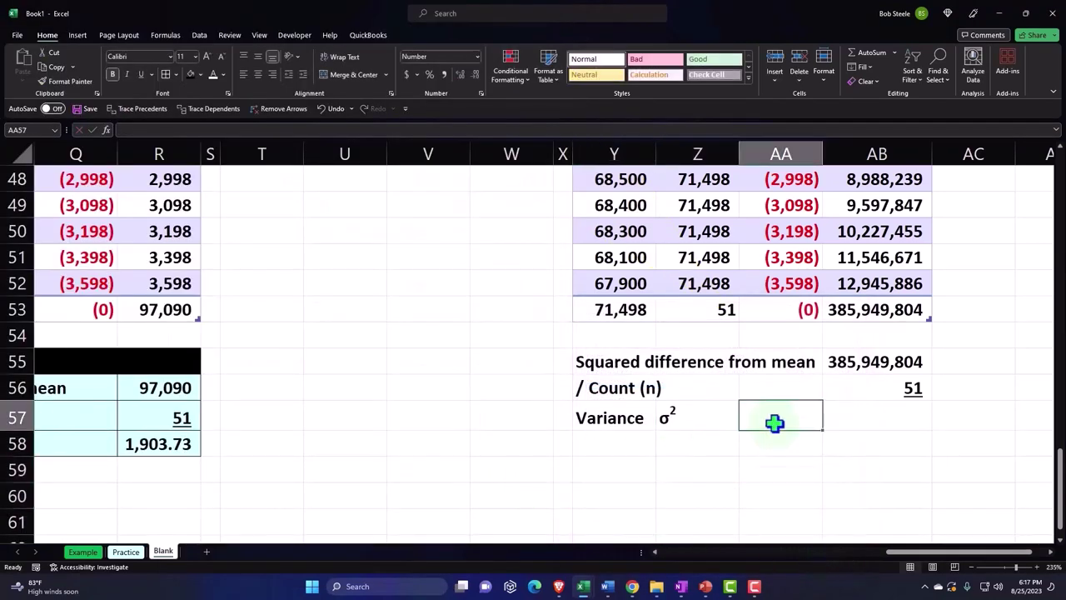
Enter =AB55/AB56 in AB57 to get the variance 7,567,643
{"action": "key", "text": "Right"}
{"action": "type", "text": "="}
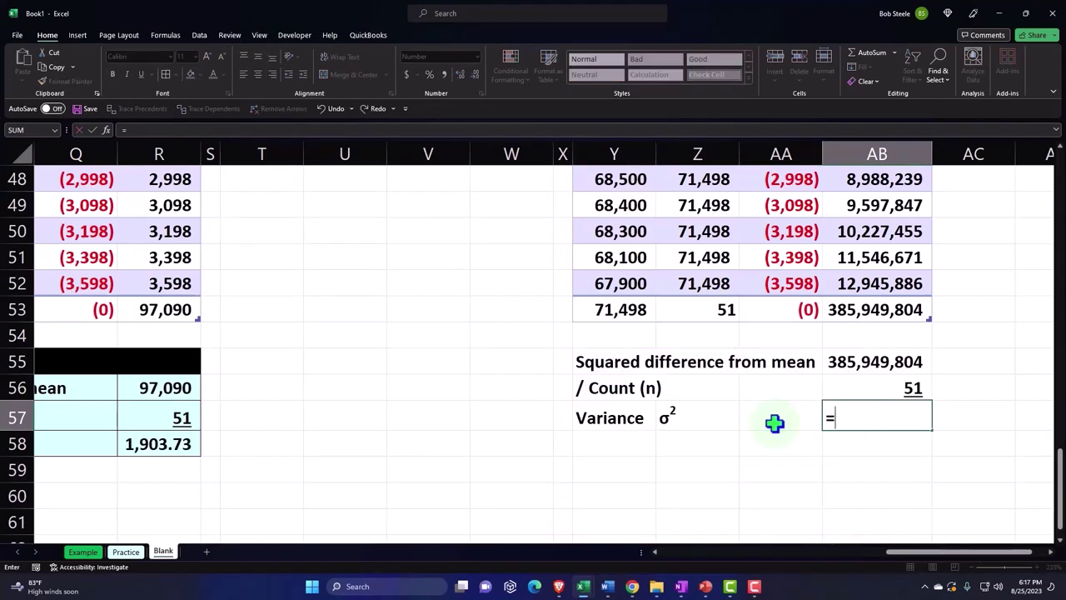
{"action": "key", "text": "Up"}
{"action": "key", "text": "Up"}
{"action": "type", "text": "/"}
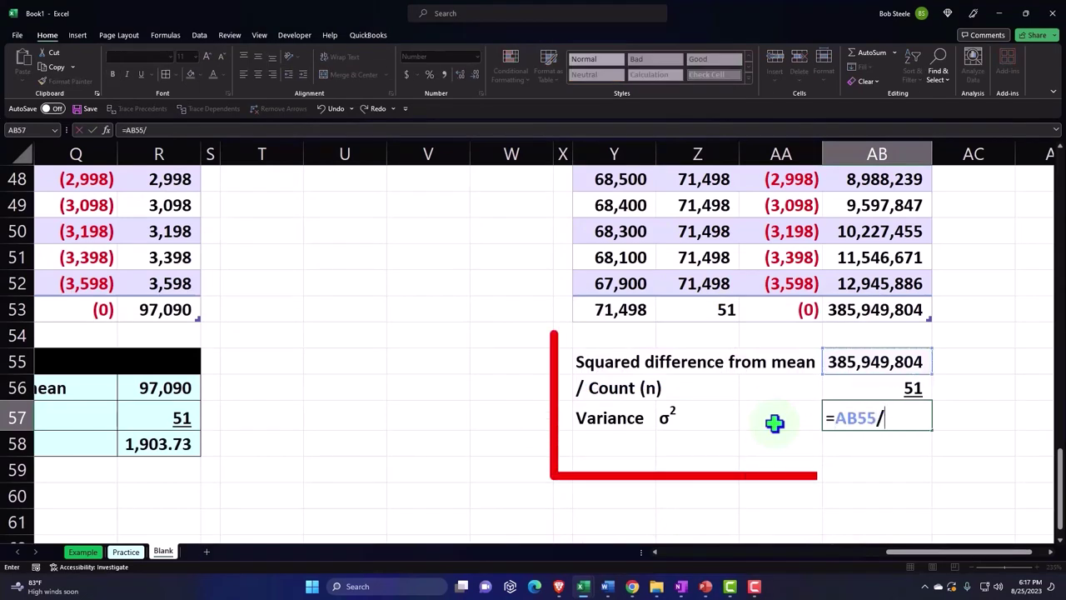
{"action": "key", "text": "Up"}
{"action": "key", "text": "Return"}
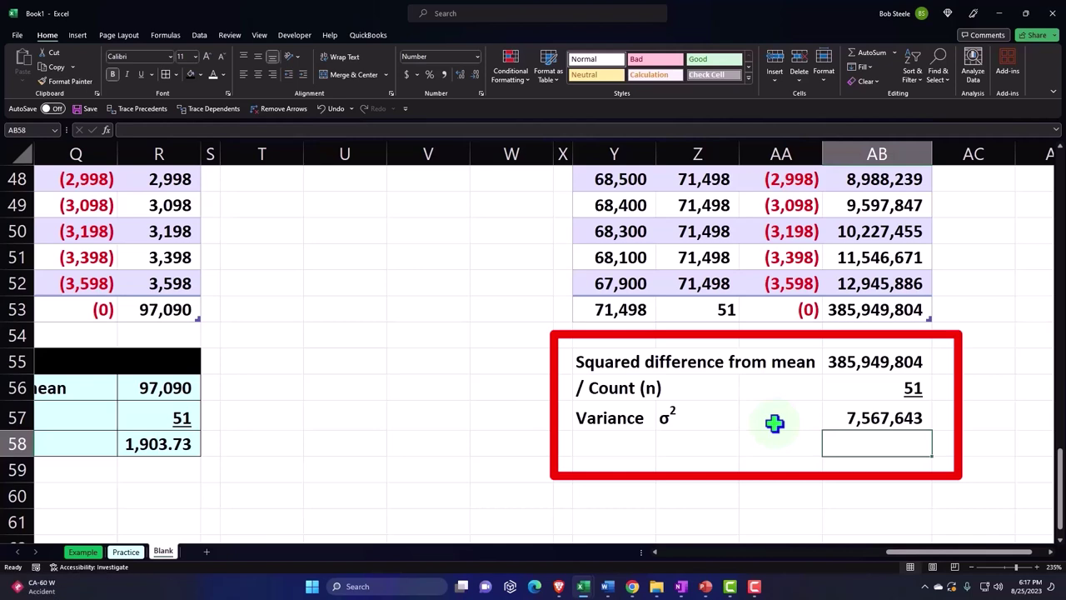
{"action": "key", "text": "Left"}
{"action": "key", "text": "Left"}
{"action": "key", "text": "Left"}
Label Y58 'Standard Deviation', undoing an accidental equation box, with σ beside it
{"action": "type", "text": "St"}
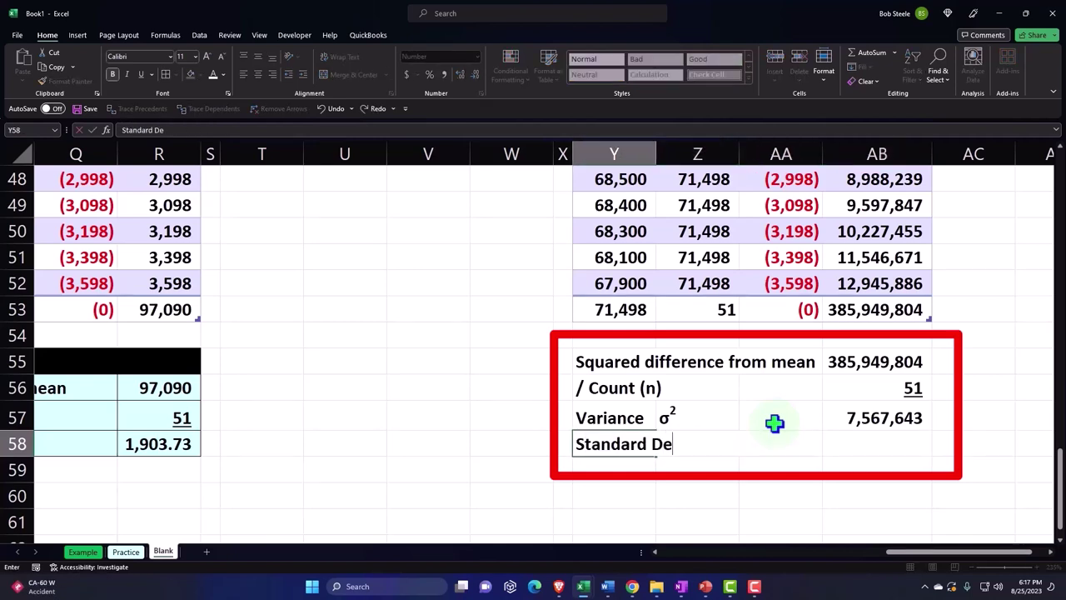
{"action": "type", "text": "on"}
{"action": "key", "text": "Right"}
{"action": "key", "text": "Right"}
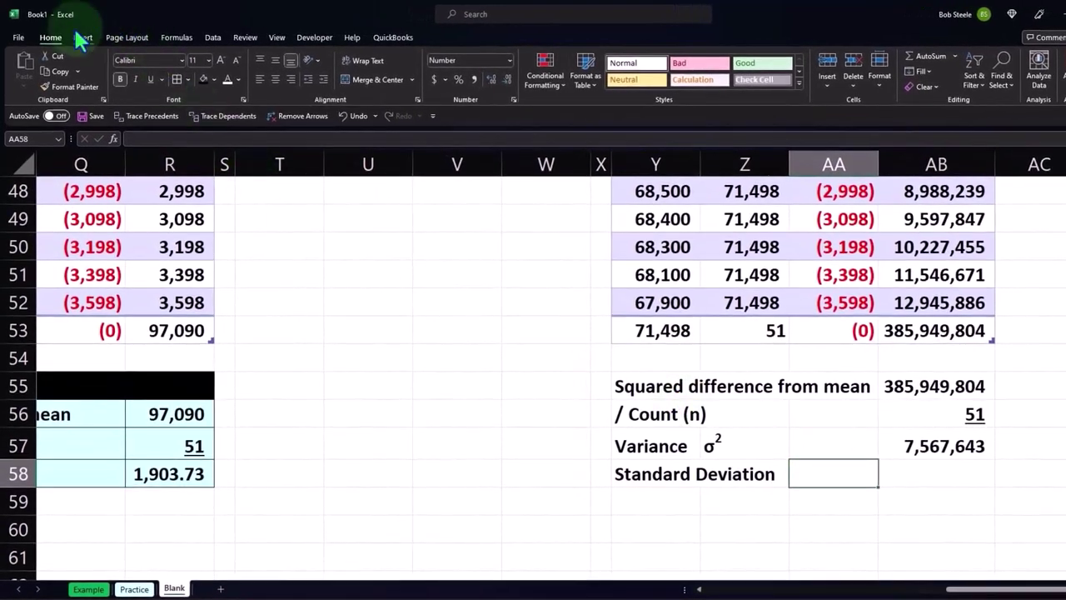
{"action": "left_click", "coordinate": [80, 37]}
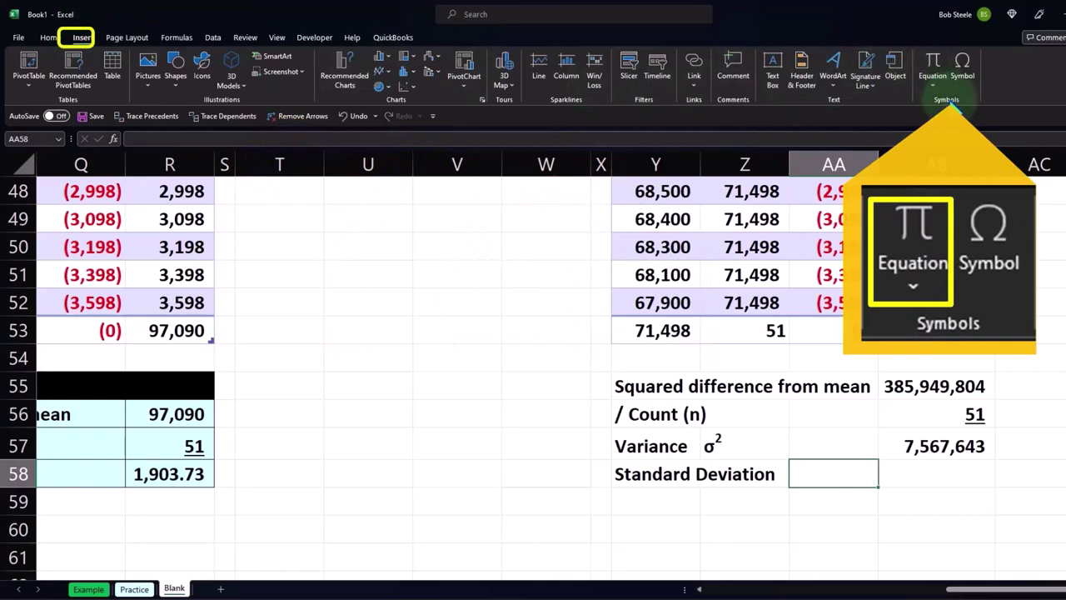
{"action": "left_click", "coordinate": [933, 70]}
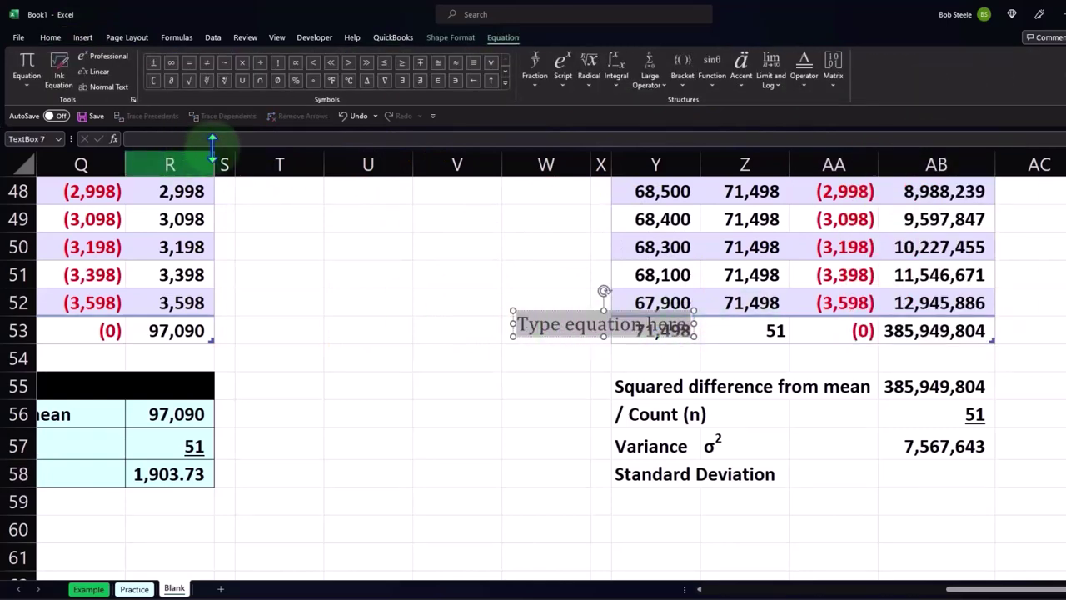
{"action": "left_click", "coordinate": [353, 117]}
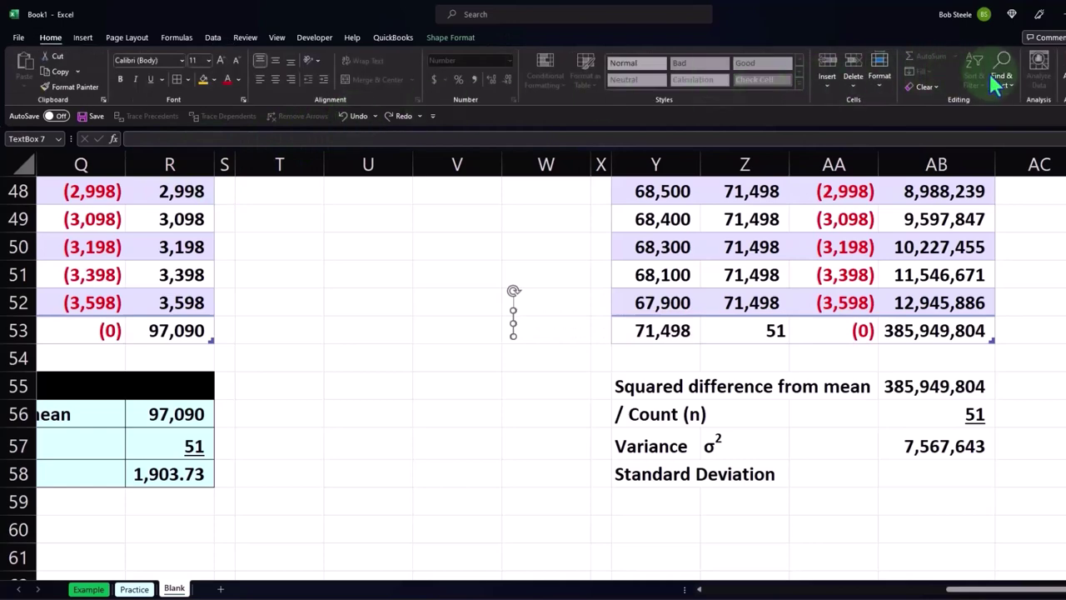
{"action": "left_click", "coordinate": [826, 476]}
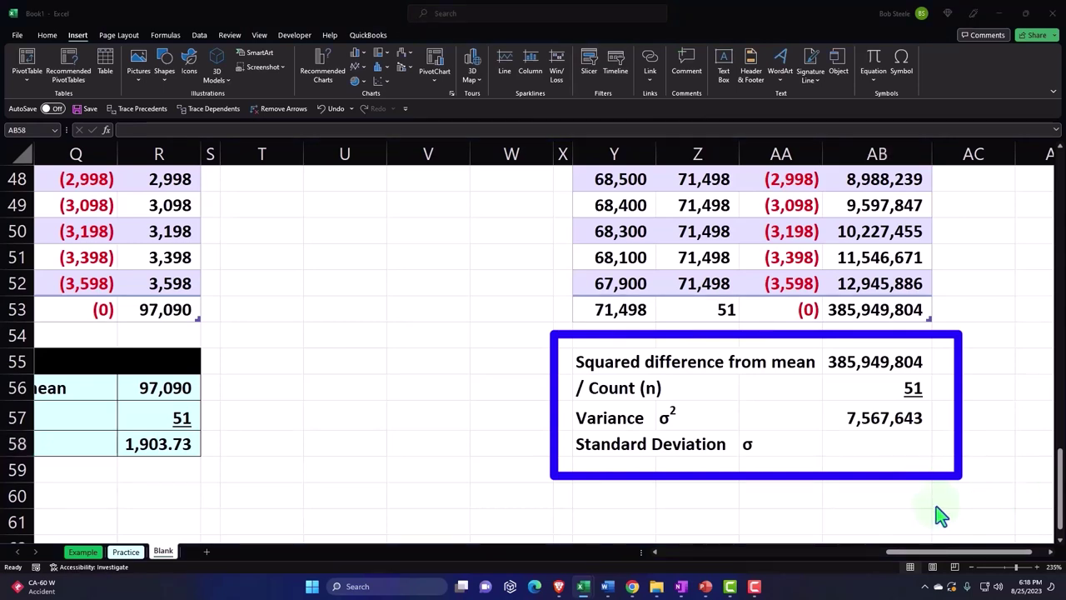
Enter =SQRT(AB57) in AB58 to get the standard deviation 2,751
{"action": "left_click", "coordinate": [892, 454]}
{"action": "type", "text": "="}
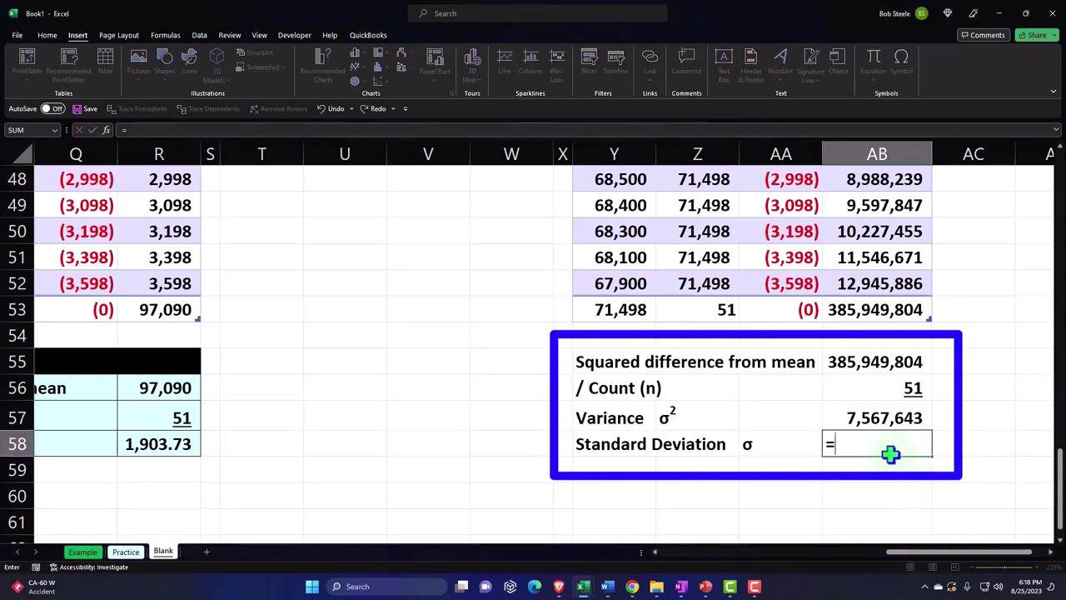
{"action": "type", "text": "sq"}
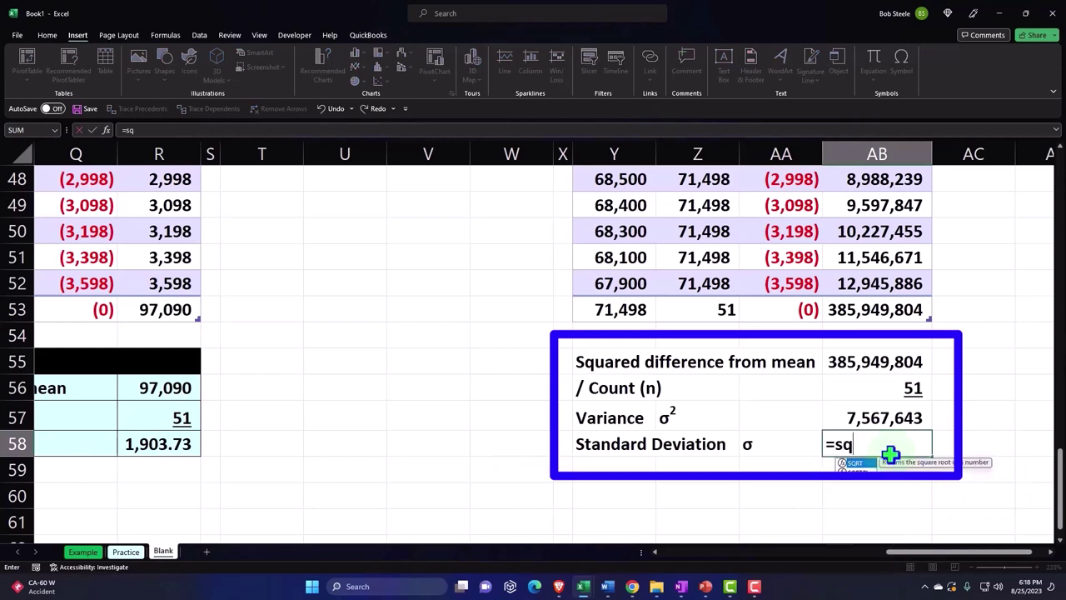
{"action": "key", "text": "Tab"}
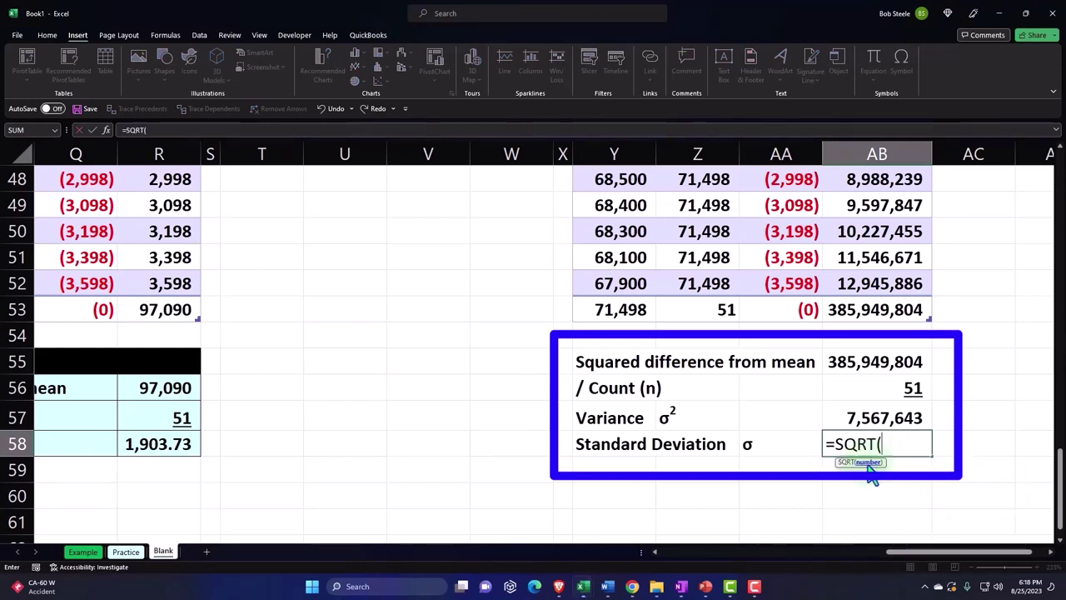
{"action": "left_click", "coordinate": [876, 419]}
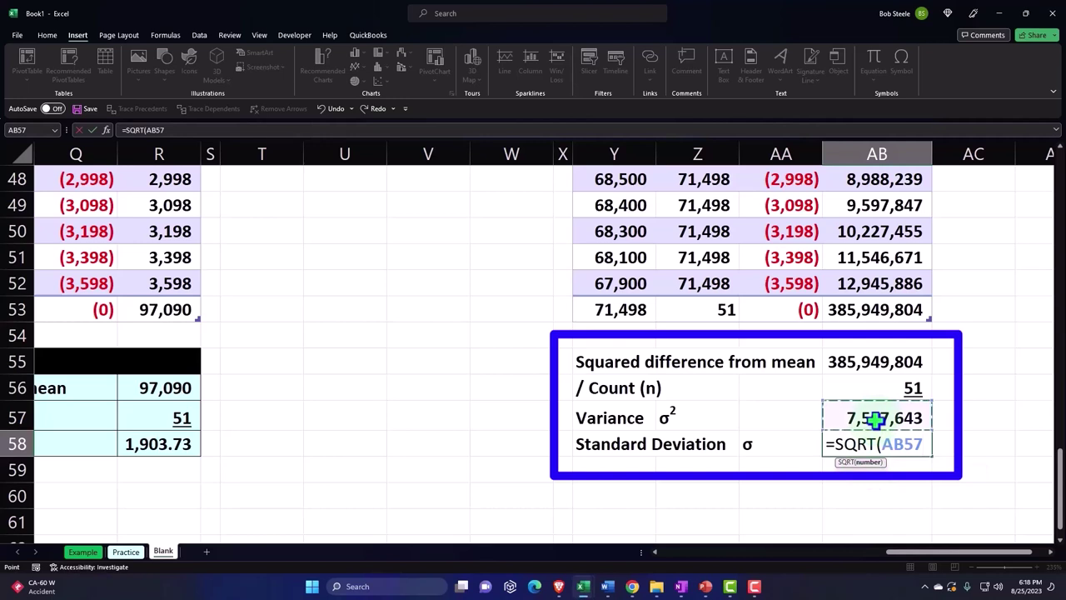
{"action": "key", "text": "Return"}
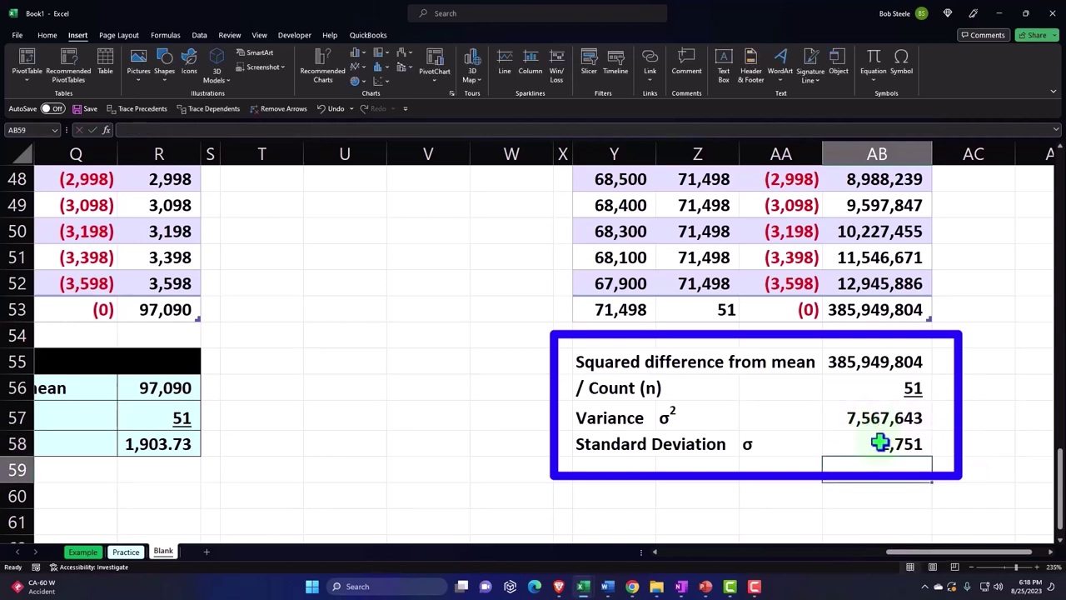
{"action": "left_click", "coordinate": [881, 442]}
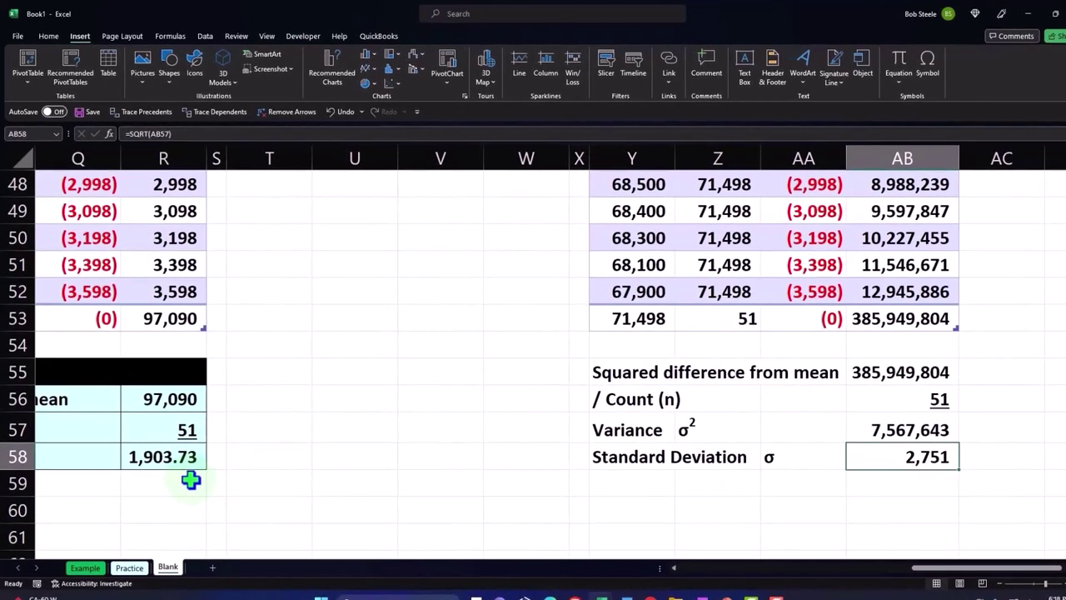
{"action": "mouse_move", "coordinate": [963, 576]}
{"action": "left_mouse_down"}
{"action": "mouse_move", "coordinate": [941, 588]}
{"action": "mouse_move", "coordinate": [981, 589]}
{"action": "left_mouse_up"}
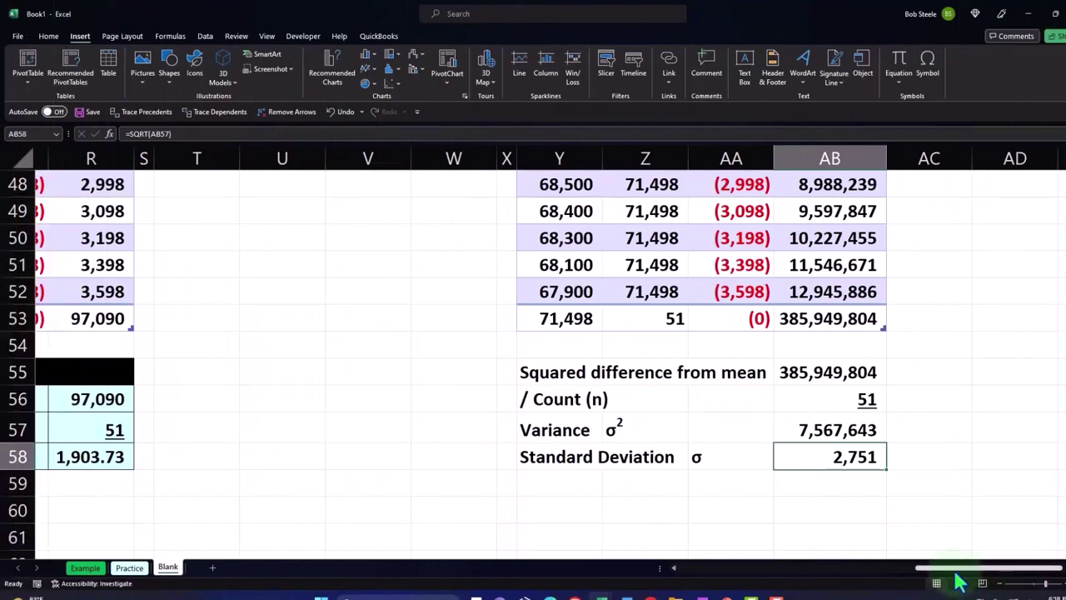
{"action": "left_click_drag", "start_coordinate": [957, 573], "coordinate": [951, 573]}
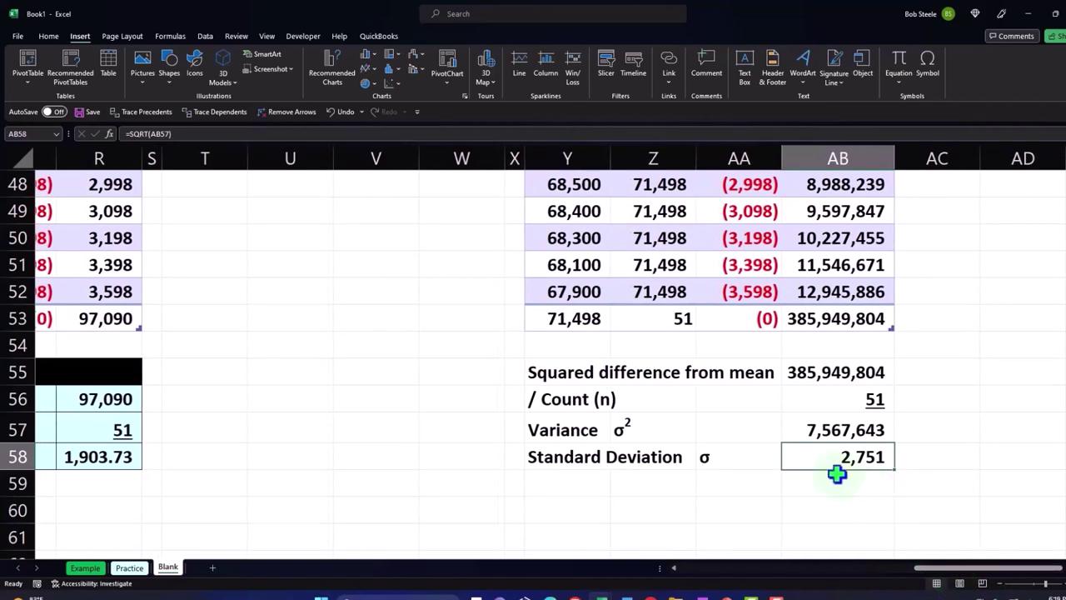
Add two decimal places to the standard deviation in AB58, showing 2,750.93
{"action": "left_click", "coordinate": [52, 36]}
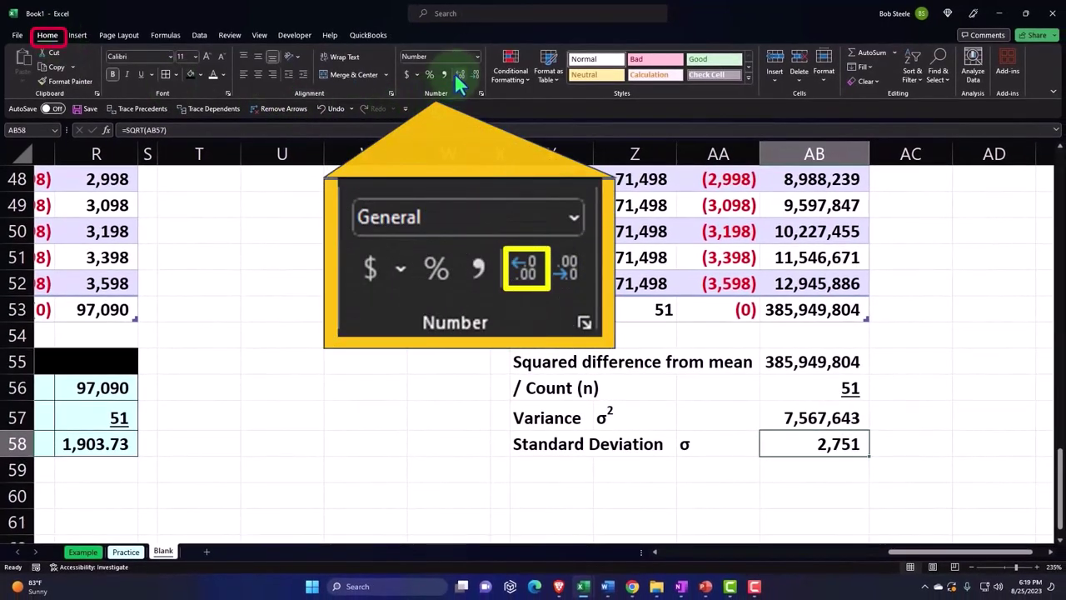
{"action": "left_click", "coordinate": [458, 75]}
{"action": "left_click", "coordinate": [458, 75]}
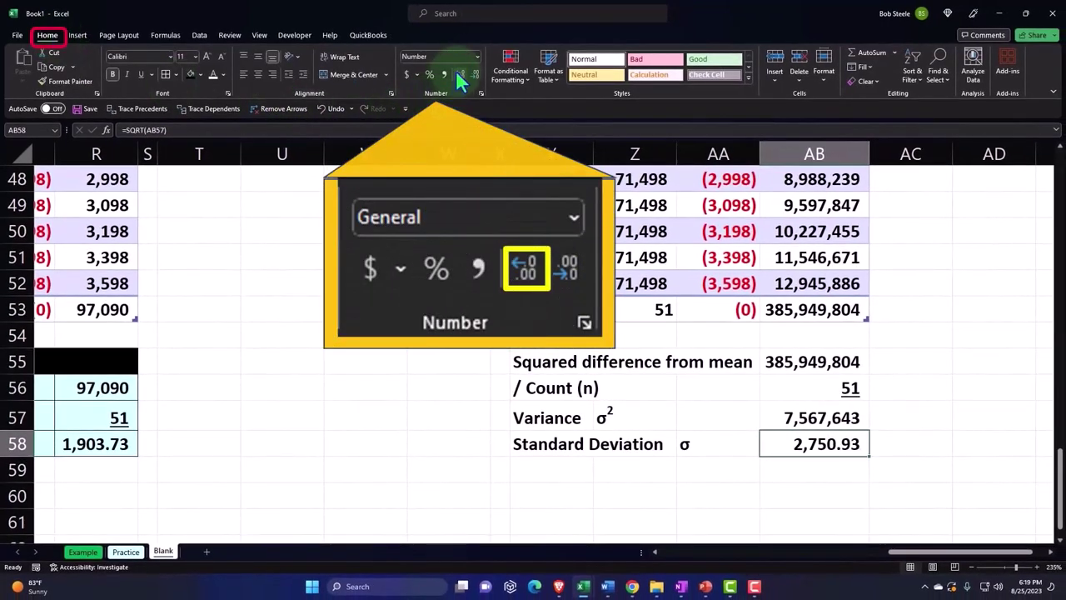
{"action": "left_click", "coordinate": [637, 465]}
Fill the variance block Y55:AB58 with the recent light teal colour
{"action": "left_click_drag", "start_coordinate": [555, 361], "coordinate": [818, 441]}
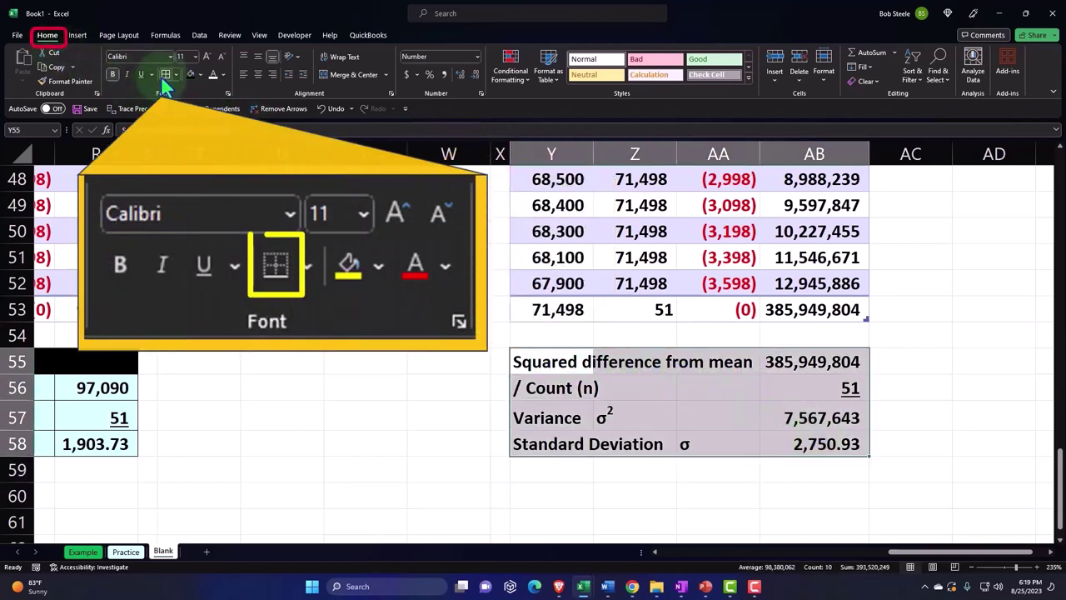
{"action": "left_click", "coordinate": [199, 74]}
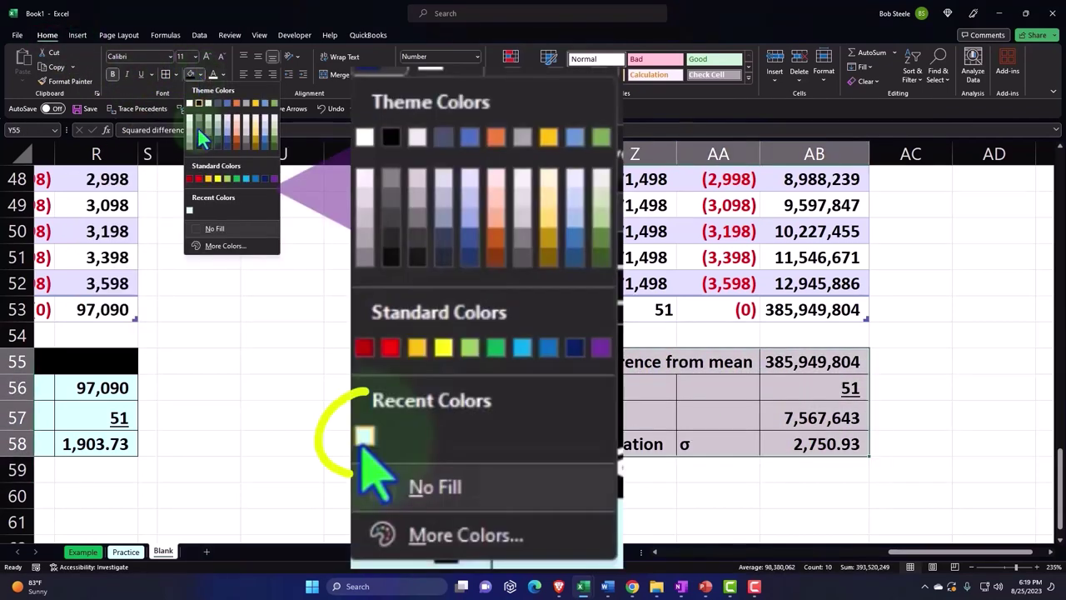
{"action": "left_click", "coordinate": [190, 215]}
{"action": "left_click", "coordinate": [388, 414]}
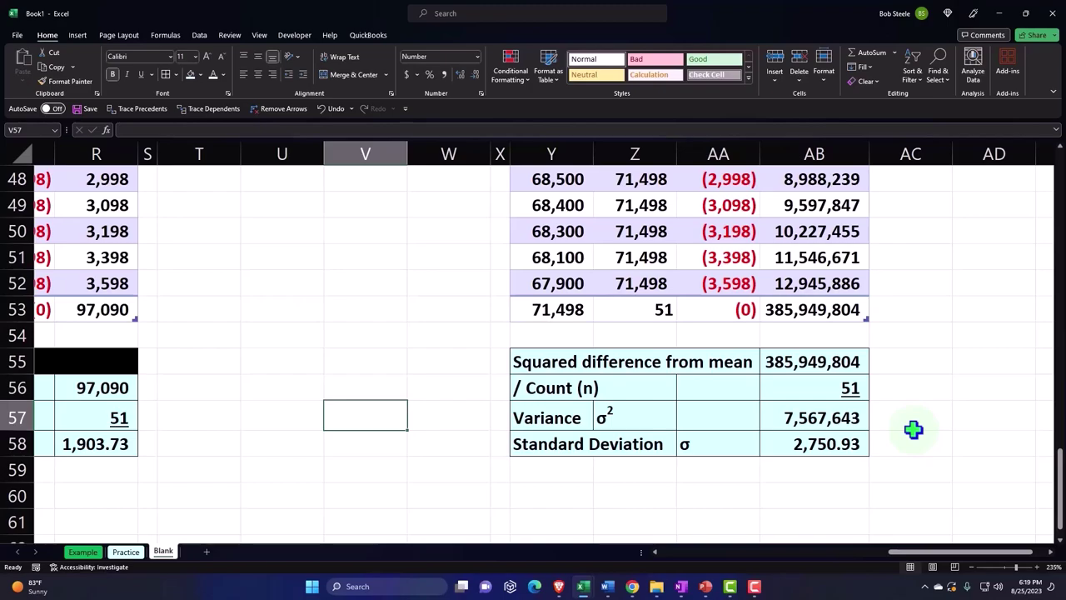
{"action": "scroll", "coordinate": [914, 429], "scroll_direction": "up", "scroll_amount": 1}
{"action": "scroll", "coordinate": [914, 429], "scroll_direction": "up", "scroll_amount": 6}
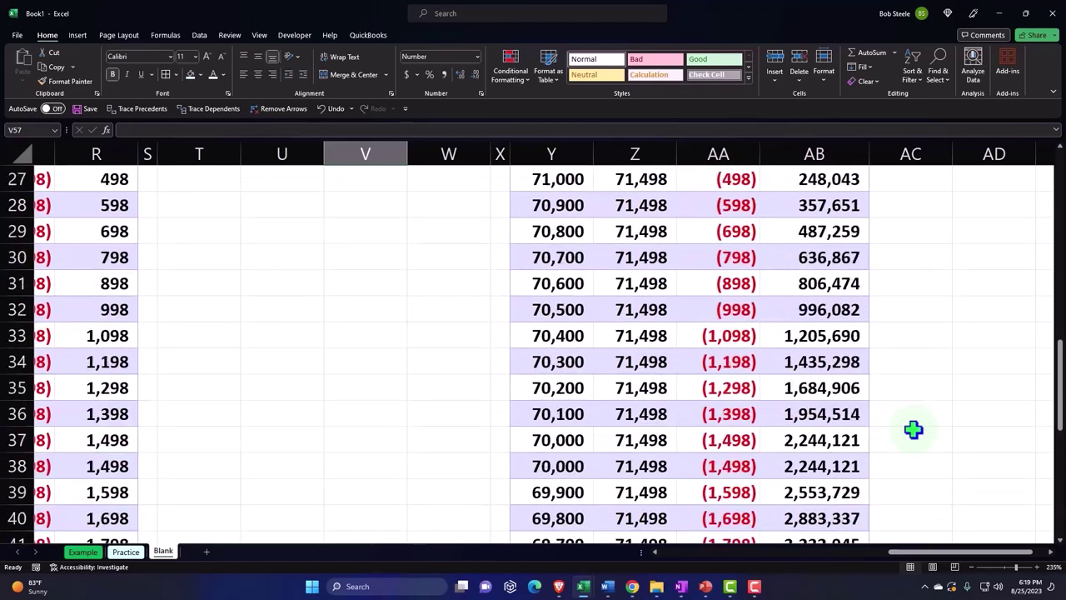
{"action": "scroll", "coordinate": [913, 428], "scroll_direction": "up", "scroll_amount": 4}
{"action": "scroll", "coordinate": [913, 425], "scroll_direction": "up", "scroll_amount": 5}
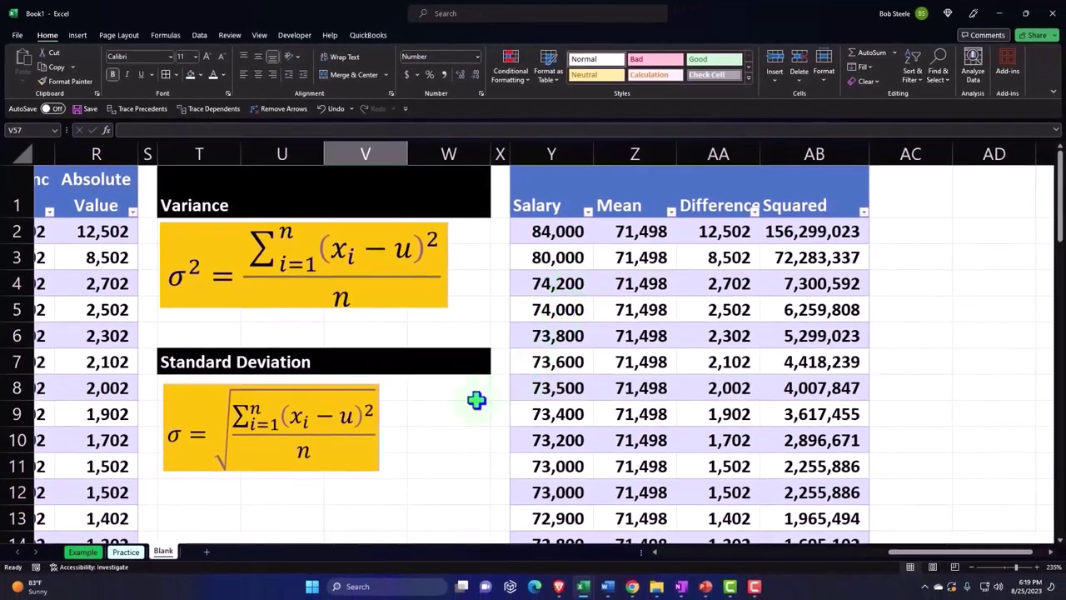
{"action": "left_click", "coordinate": [465, 404]}
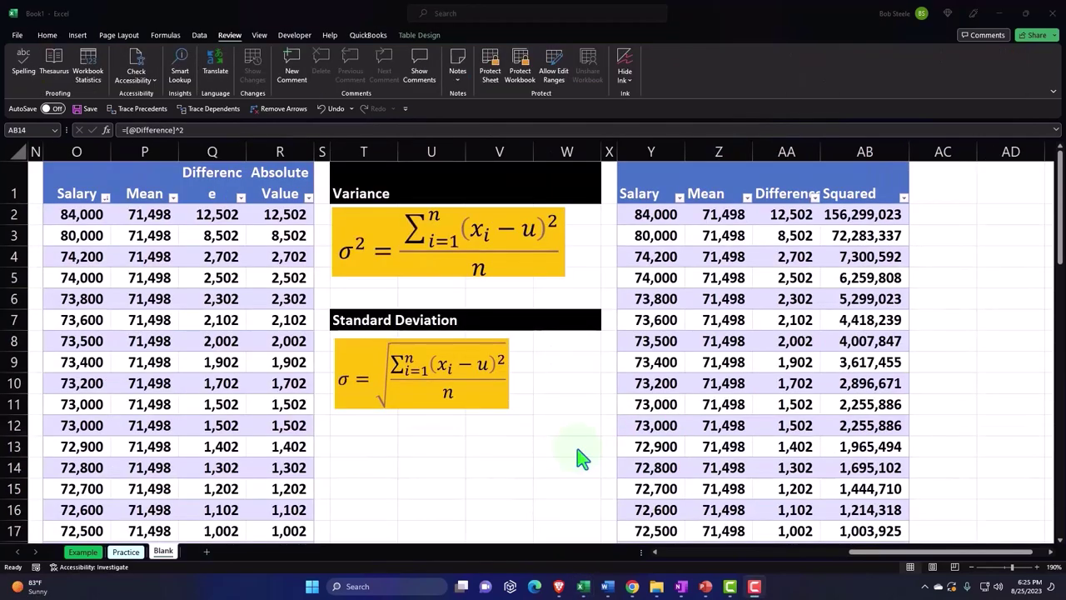
Enter the label 'Standard Deviation Population' in Y60 below the variance block
{"action": "scroll", "coordinate": [581, 457], "scroll_direction": "down", "scroll_amount": 2}
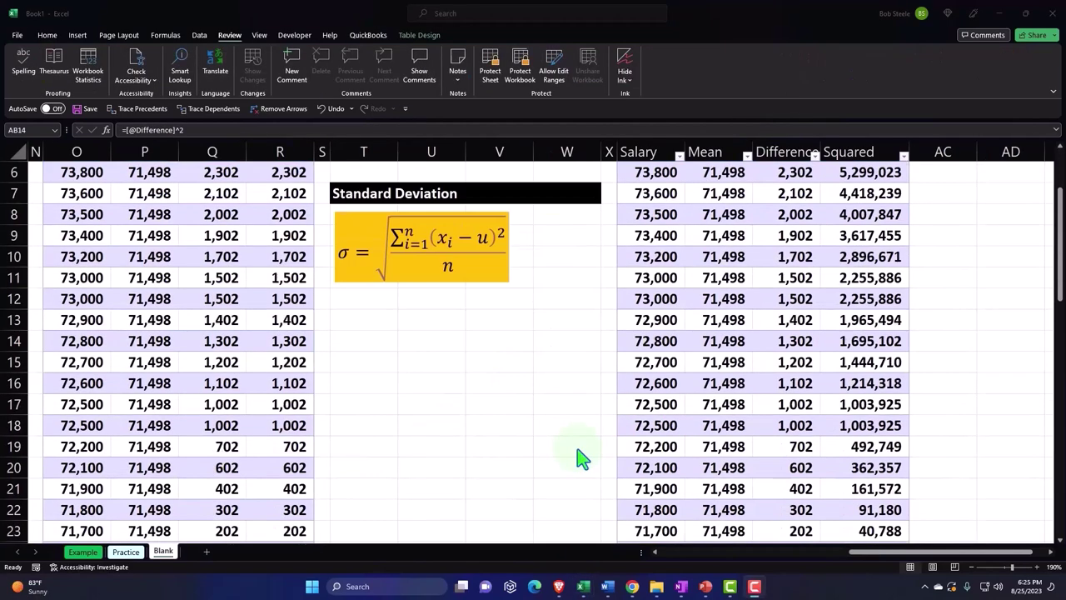
{"action": "scroll", "coordinate": [580, 457], "scroll_direction": "down", "scroll_amount": 2}
{"action": "scroll", "coordinate": [580, 457], "scroll_direction": "down", "scroll_amount": 3}
{"action": "scroll", "coordinate": [581, 457], "scroll_direction": "down", "scroll_amount": 4}
{"action": "scroll", "coordinate": [580, 458], "scroll_direction": "down", "scroll_amount": 2}
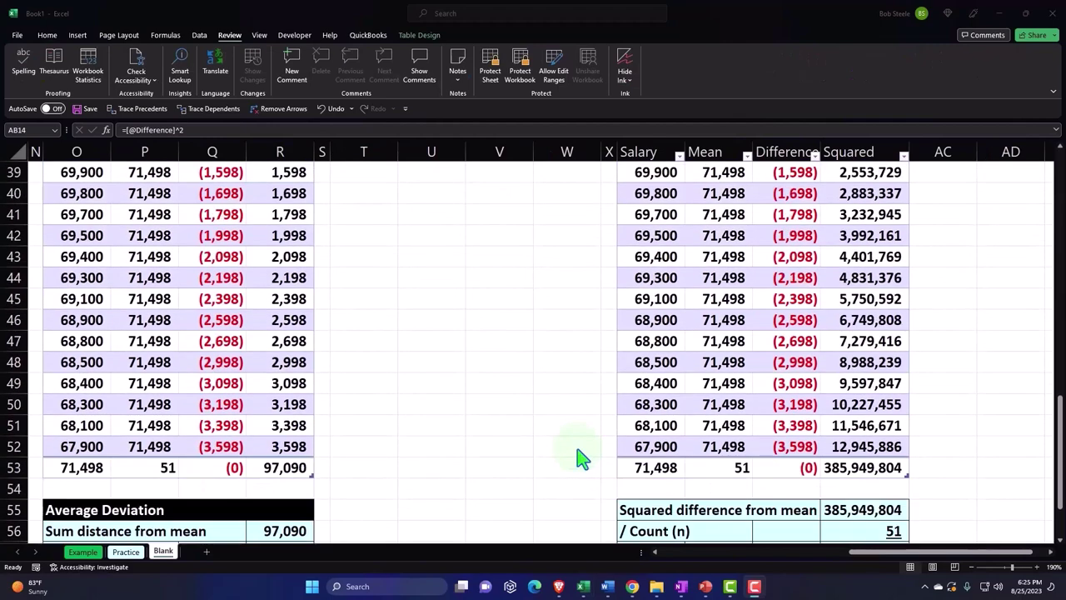
{"action": "scroll", "coordinate": [580, 457], "scroll_direction": "down", "scroll_amount": 2}
{"action": "scroll", "coordinate": [600, 450], "scroll_direction": "down", "scroll_amount": 1}
{"action": "left_click", "coordinate": [664, 427]}
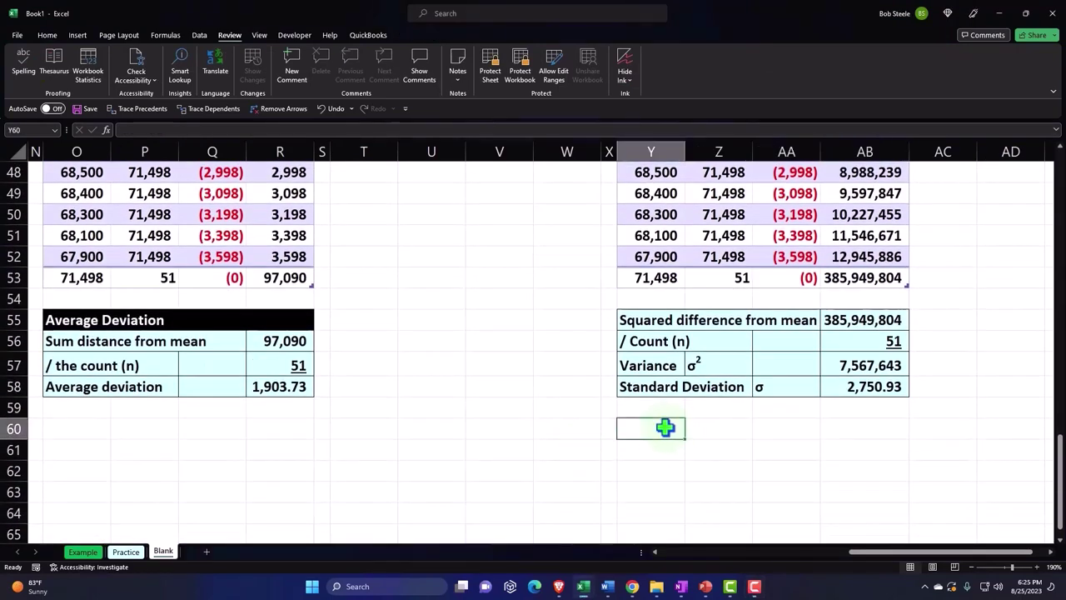
{"action": "type", "text": "S"}
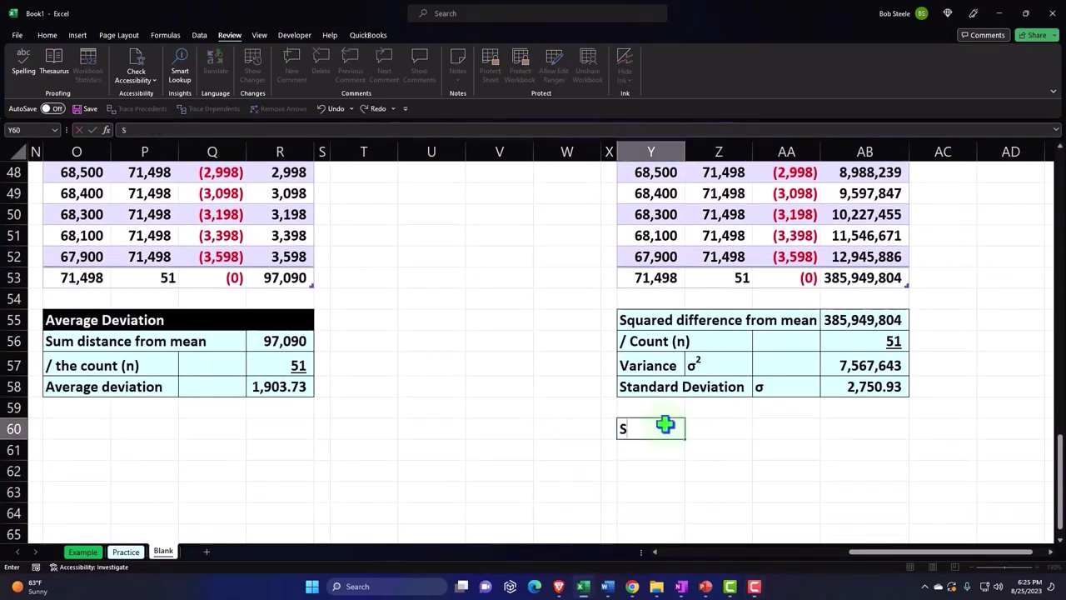
{"action": "type", "text": "tandard De"}
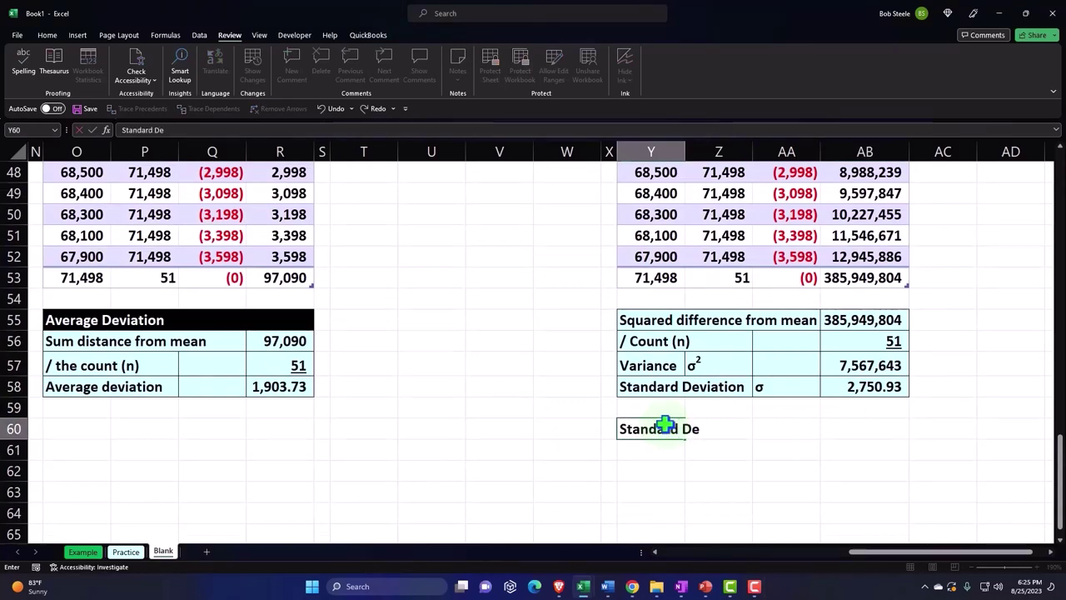
{"action": "type", "text": "viation Population"}
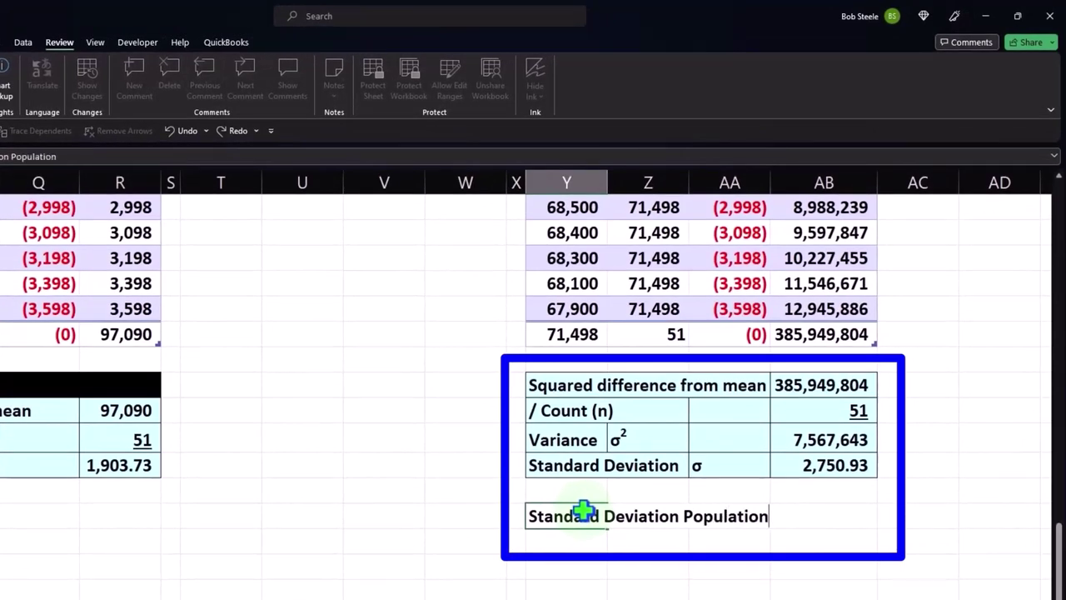
{"action": "key", "text": "Tab"}
{"action": "key", "text": "Tab"}
{"action": "key", "text": "Tab"}
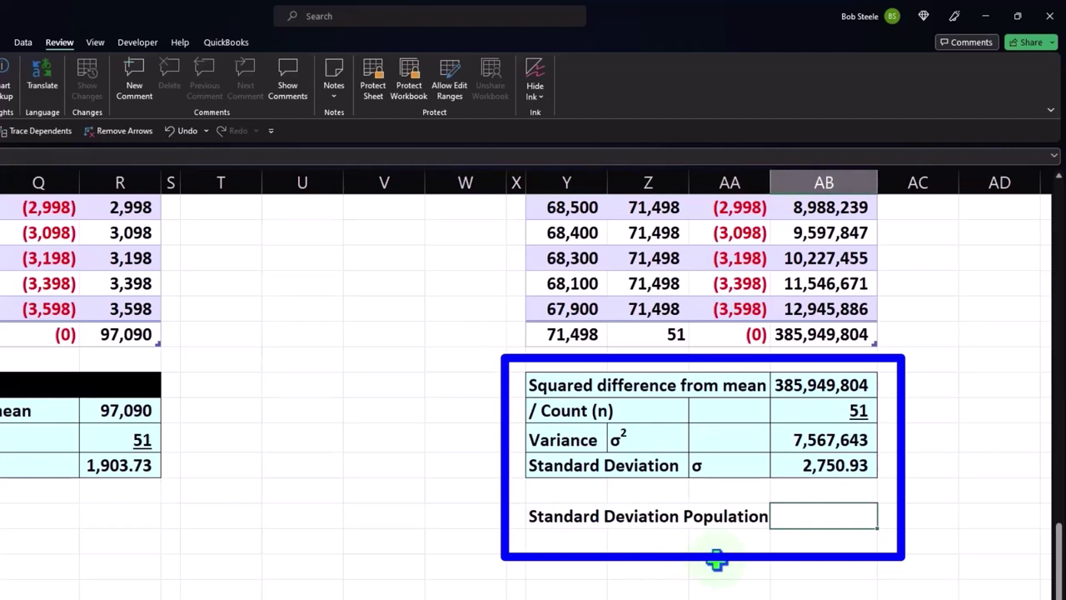
Enter =STDEV.P(Table10[Salary]) in AB60
{"action": "type", "text": "=st"}
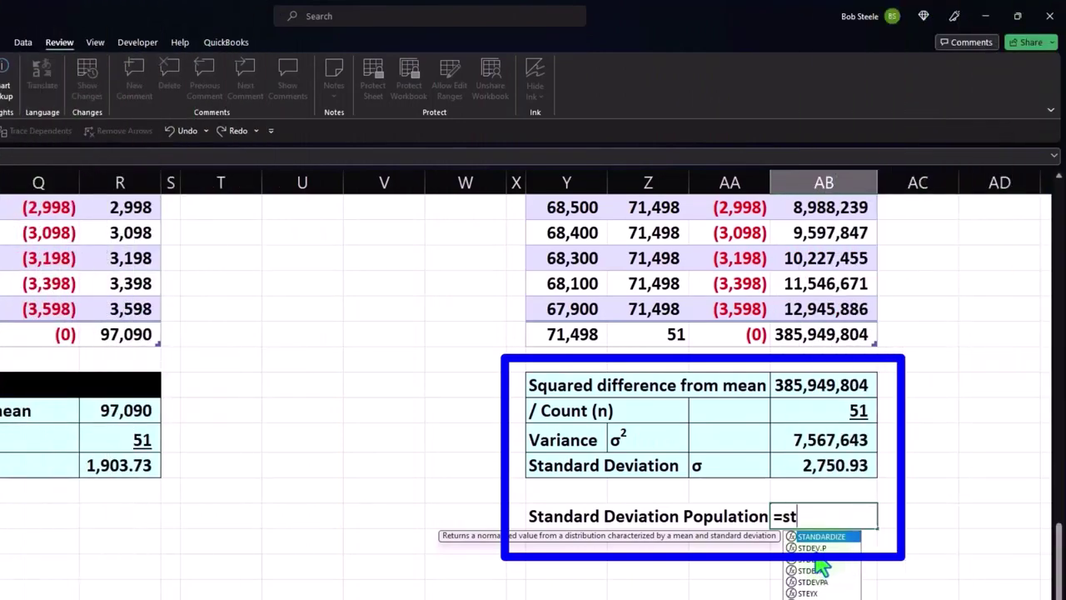
{"action": "double_click", "coordinate": [812, 547]}
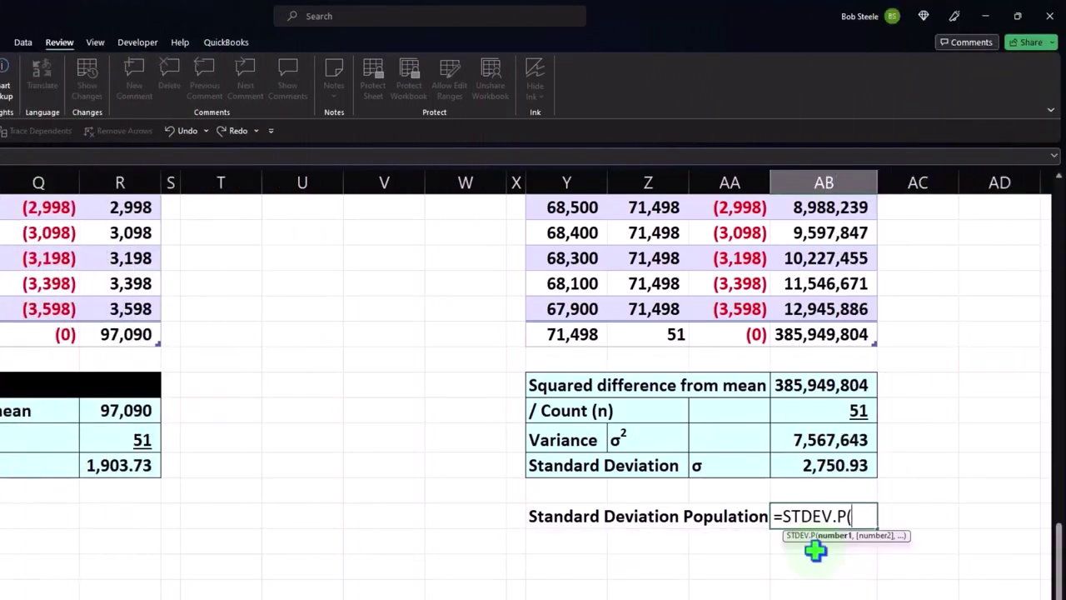
{"action": "scroll", "coordinate": [627, 539], "scroll_direction": "up", "scroll_amount": 4}
{"action": "scroll", "coordinate": [627, 539], "scroll_direction": "up", "scroll_amount": 9}
{"action": "scroll", "coordinate": [657, 500], "scroll_direction": "up", "scroll_amount": 4}
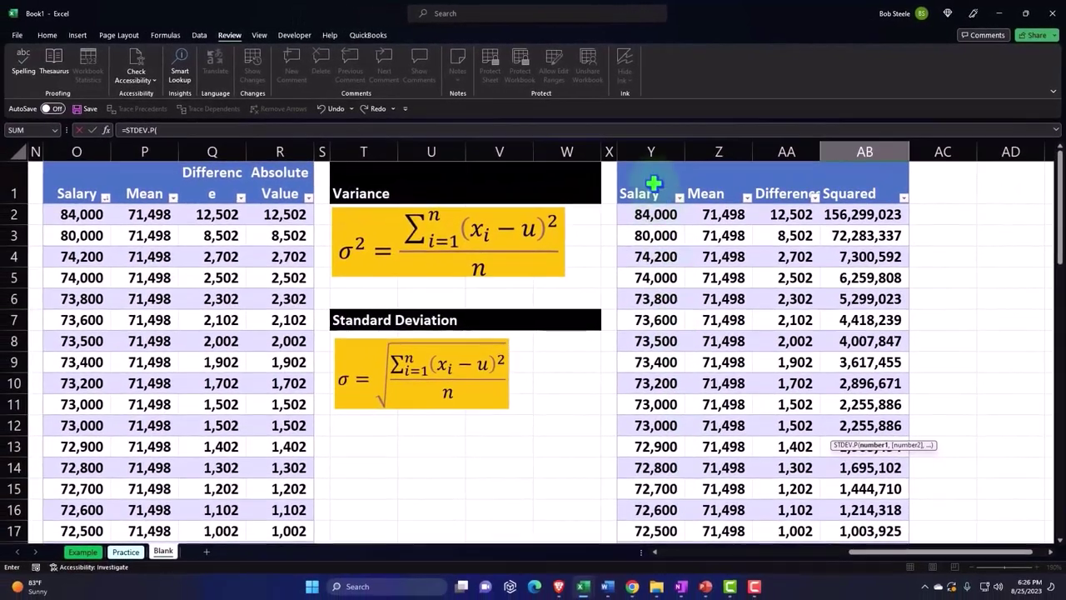
{"action": "left_click", "coordinate": [652, 160]}
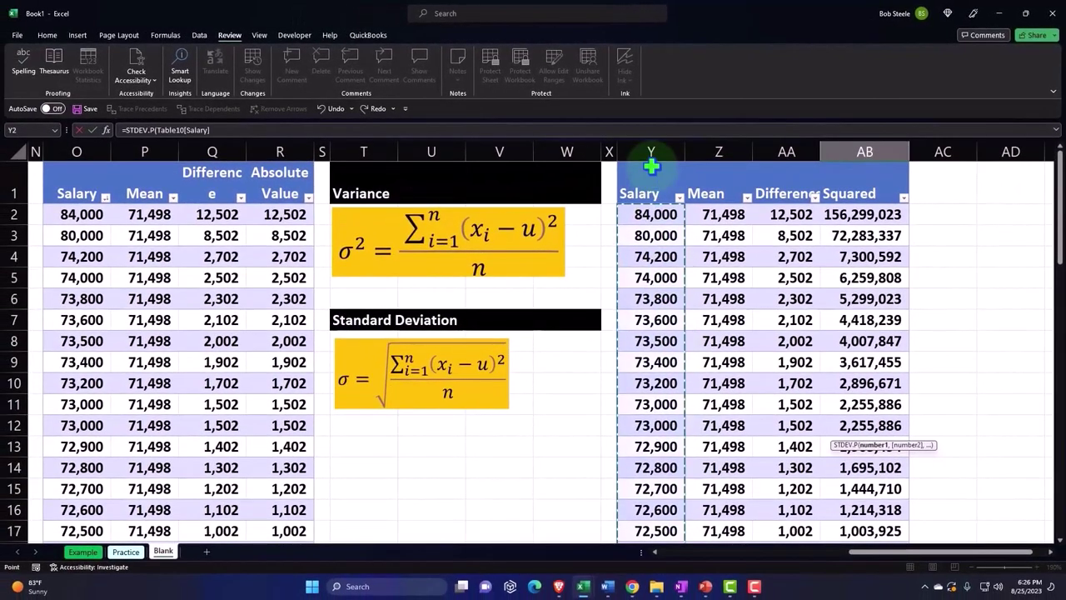
{"action": "scroll", "coordinate": [652, 167], "scroll_direction": "down", "scroll_amount": 15}
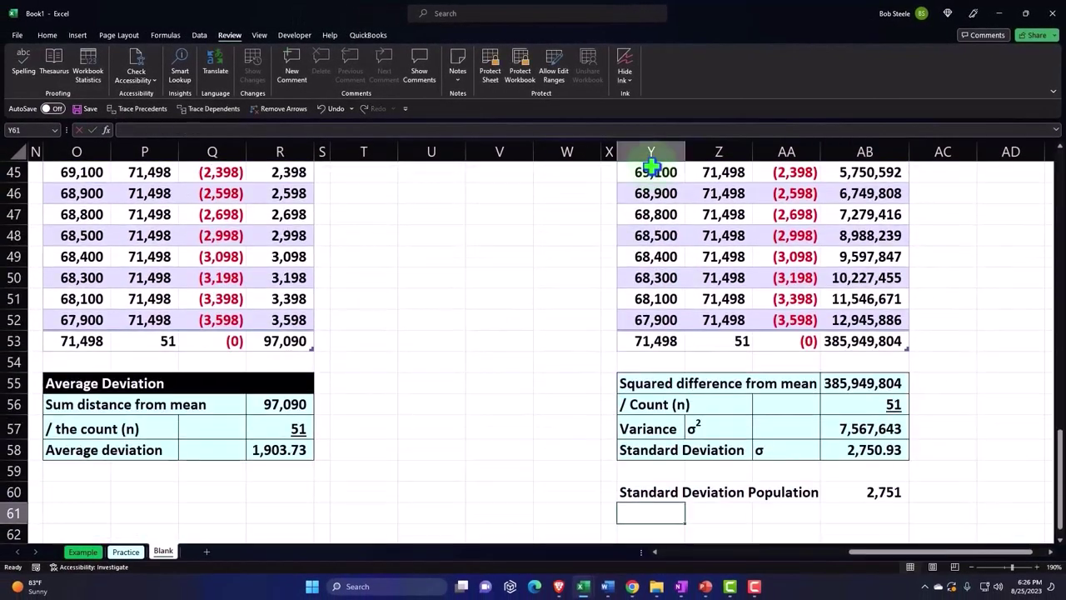
{"action": "key", "text": "Return"}
Show the AB60 result with more decimals (2,750.93) and compare it with the earlier standard deviation
{"action": "left_click", "coordinate": [869, 491]}
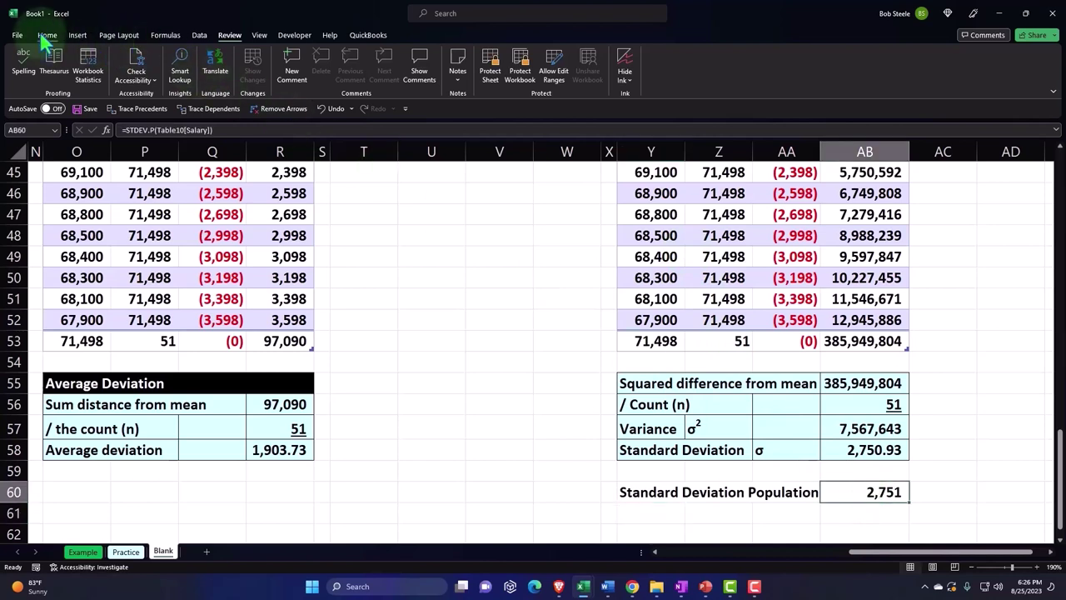
{"action": "left_click", "coordinate": [47, 35]}
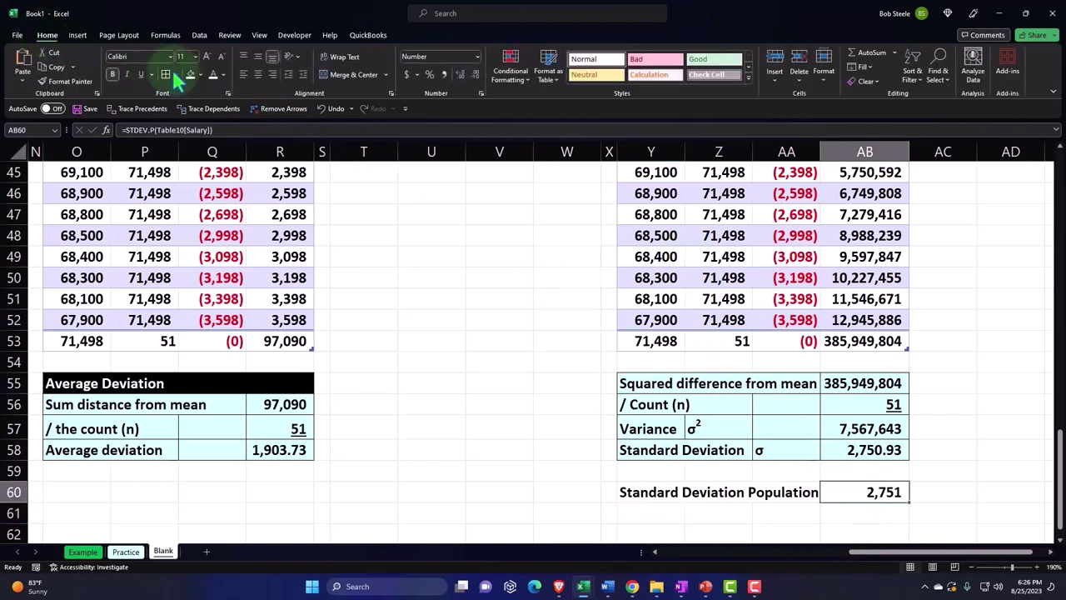
{"action": "left_click", "coordinate": [458, 73]}
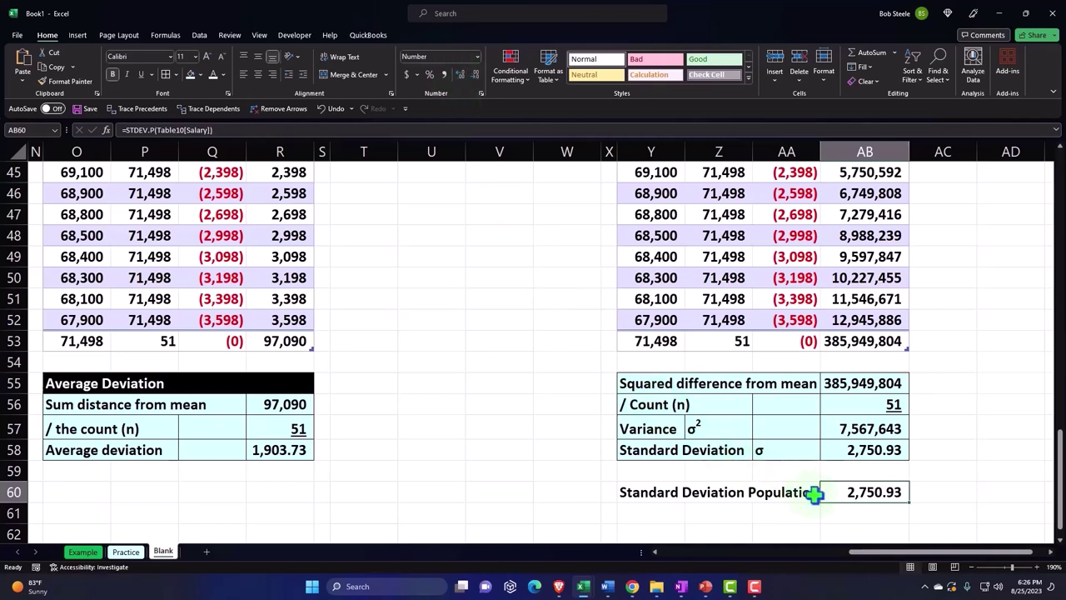
{"action": "left_click", "coordinate": [882, 450]}
{"action": "key", "text": "Down"}
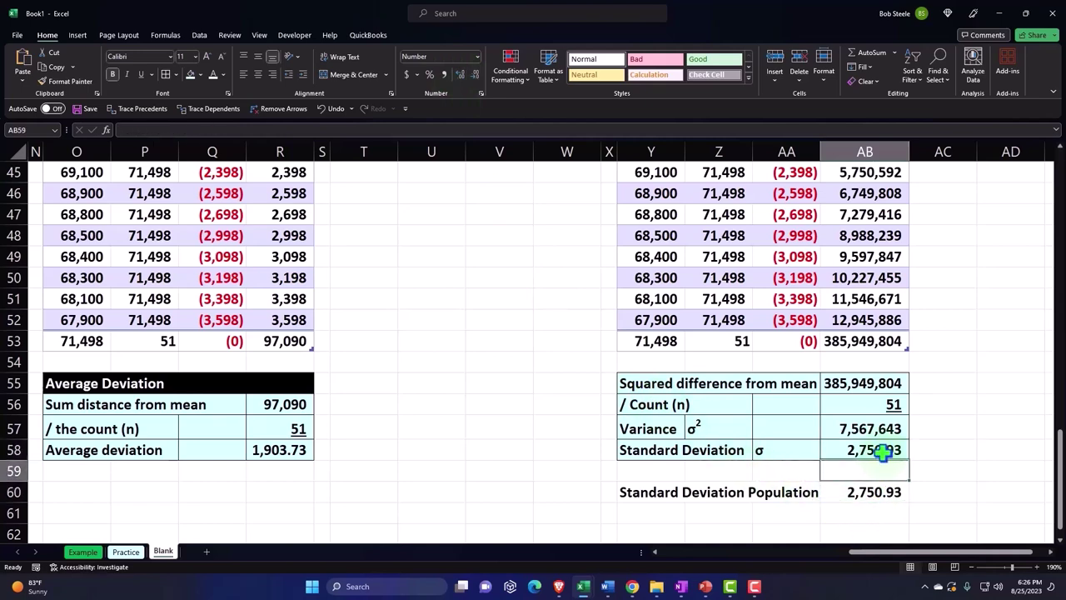
{"action": "key", "text": "Down"}
{"action": "key", "text": "Down"}
{"action": "key", "text": "Left"}
{"action": "key", "text": "Left"}
{"action": "key", "text": "Left"}
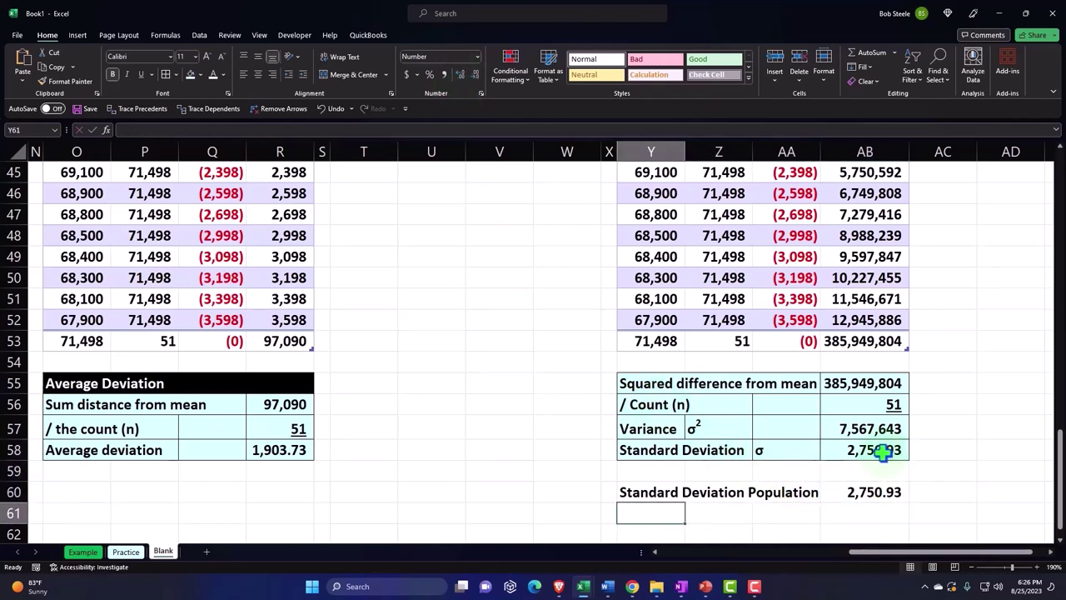
Label Y61 'Varaince of a Population' and enter =VAR.P on the Table10 Salary column in AB61
{"action": "type", "text": "Varaince of a Ppu"}
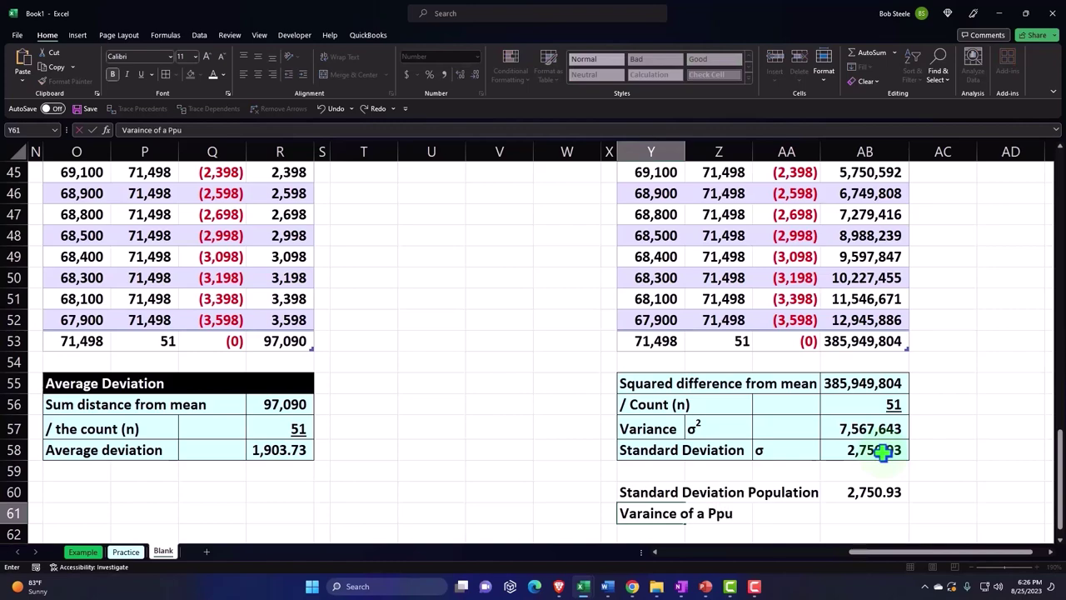
{"action": "key", "text": "BackSpace"}
{"action": "key", "text": "BackSpace"}
{"action": "type", "text": "op"}
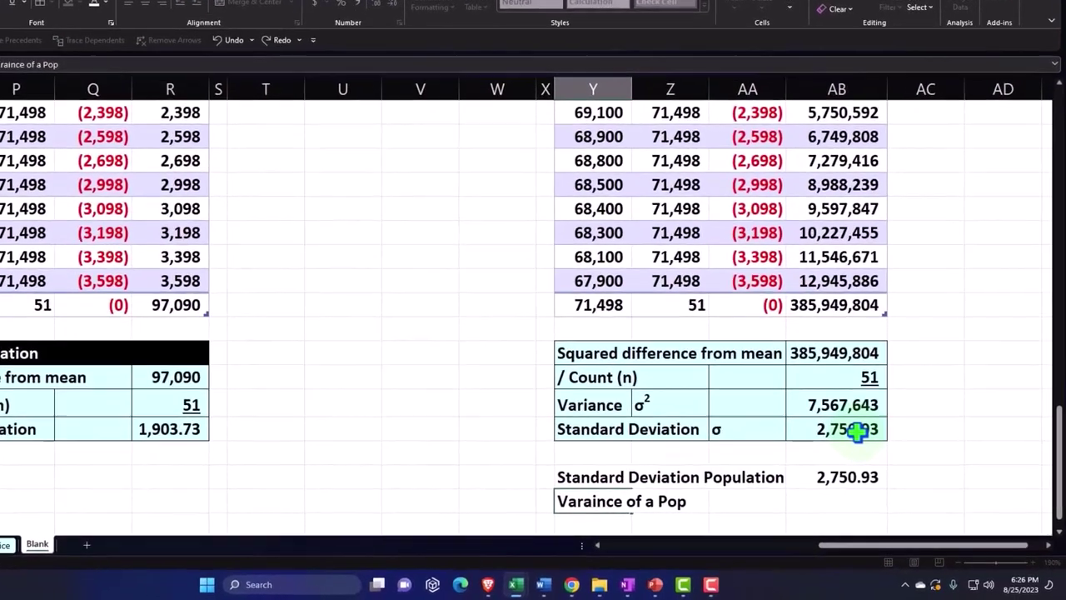
{"action": "type", "text": "ulation"}
{"action": "key", "text": "Right"}
{"action": "key", "text": "Right"}
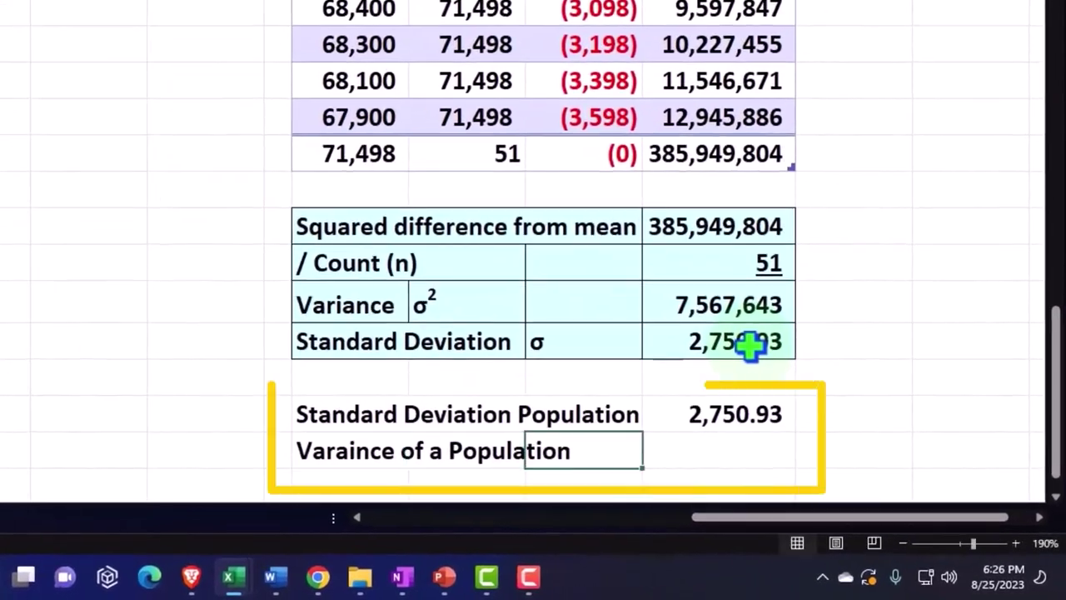
{"action": "key", "text": "Right"}
{"action": "type", "text": "="}
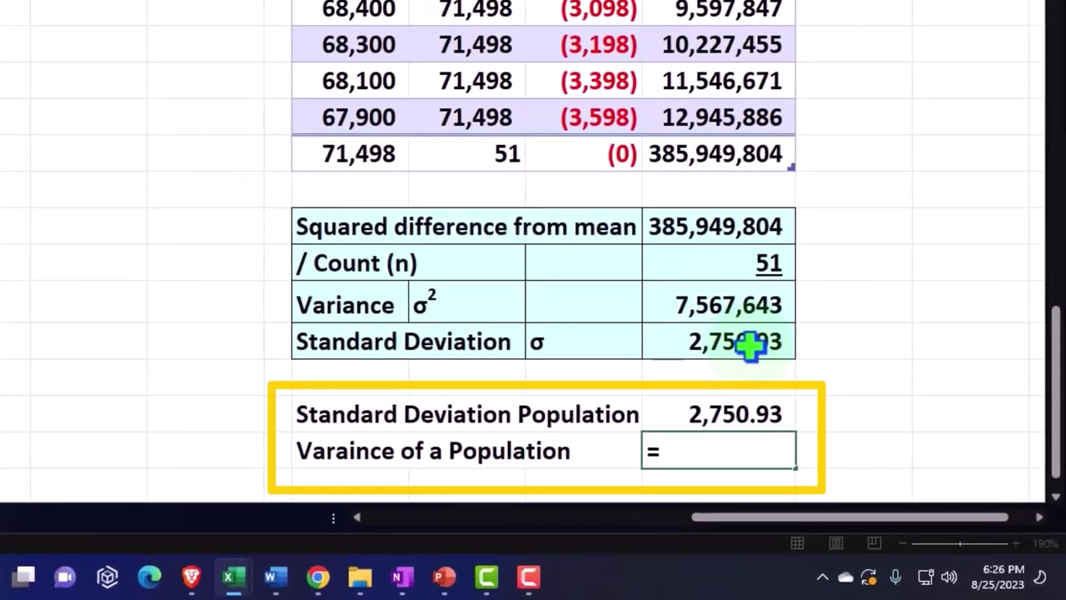
{"action": "type", "text": "va"}
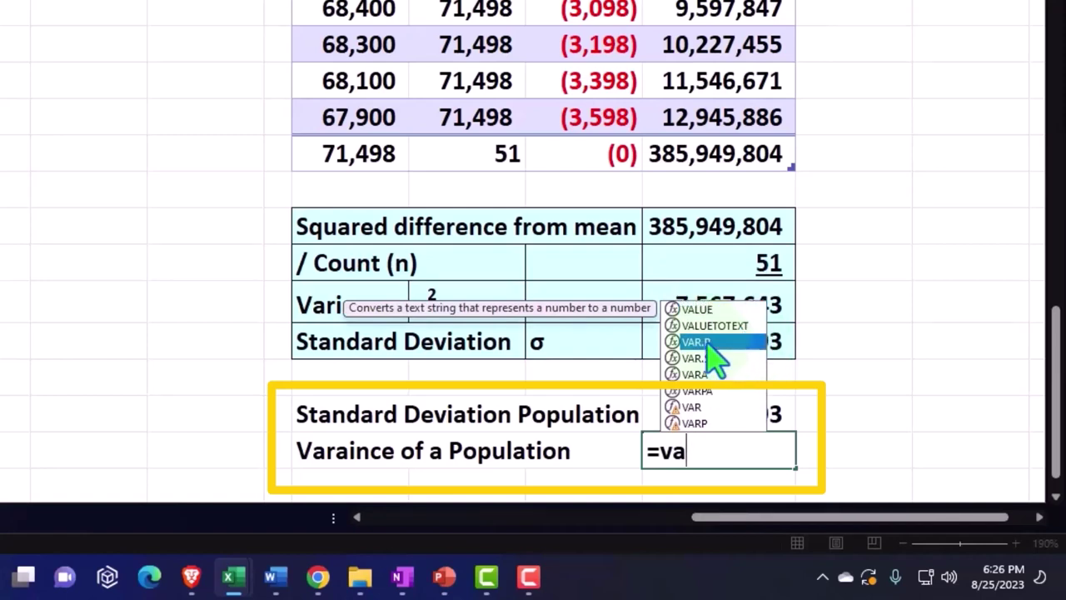
{"action": "double_click", "coordinate": [706, 342]}
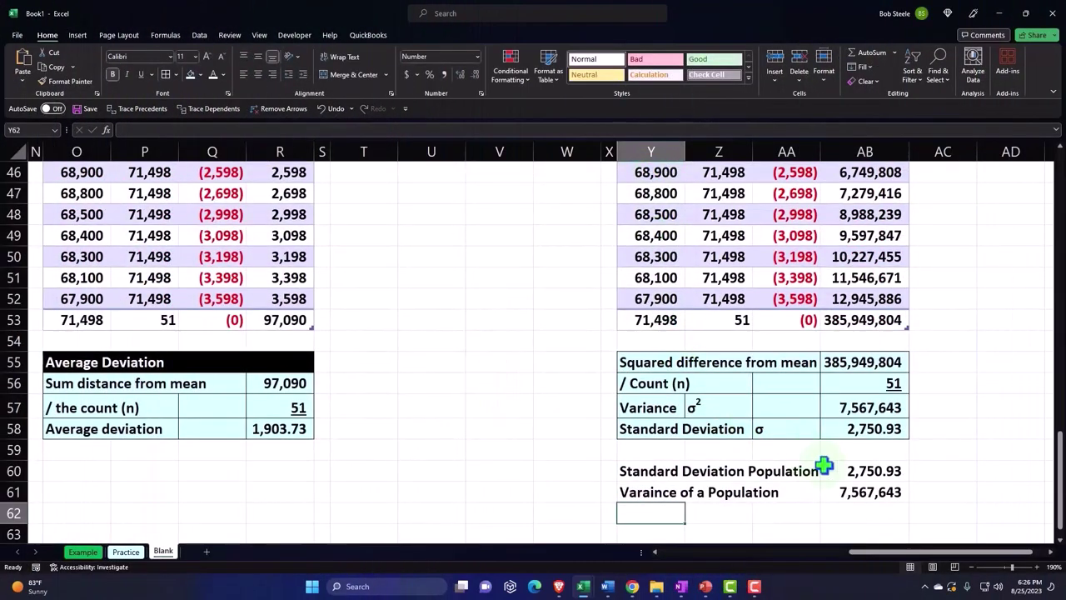
Confirm the VAR.P result 7,567,643 matches the earlier manual variance calculation
{"action": "left_click", "coordinate": [868, 491]}
{"action": "left_click", "coordinate": [853, 407]}
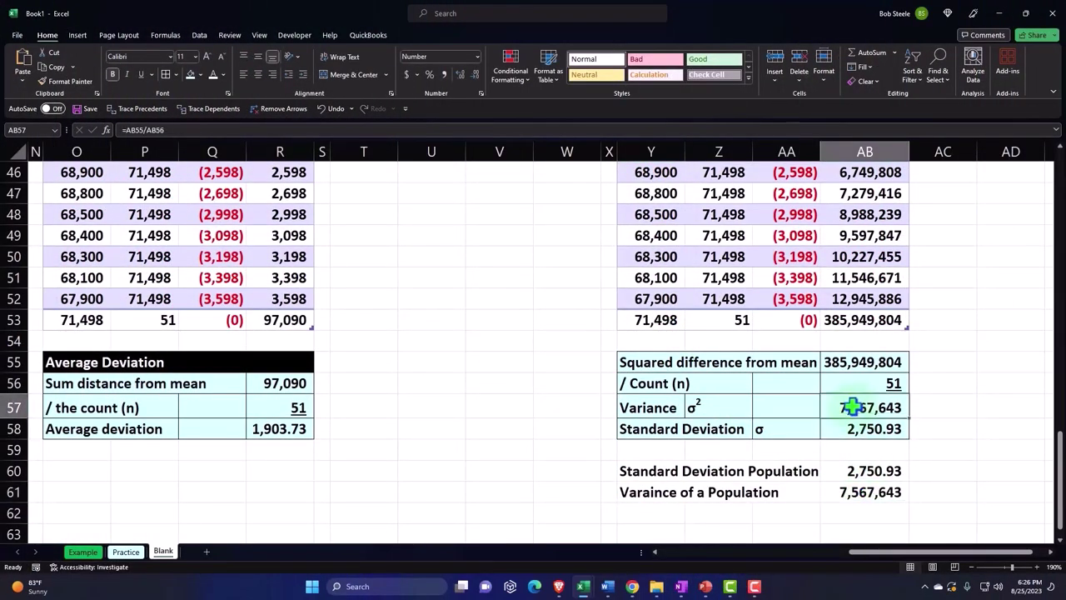
{"action": "key", "text": "Down"}
{"action": "key", "text": "Down"}
{"action": "key", "text": "Down"}
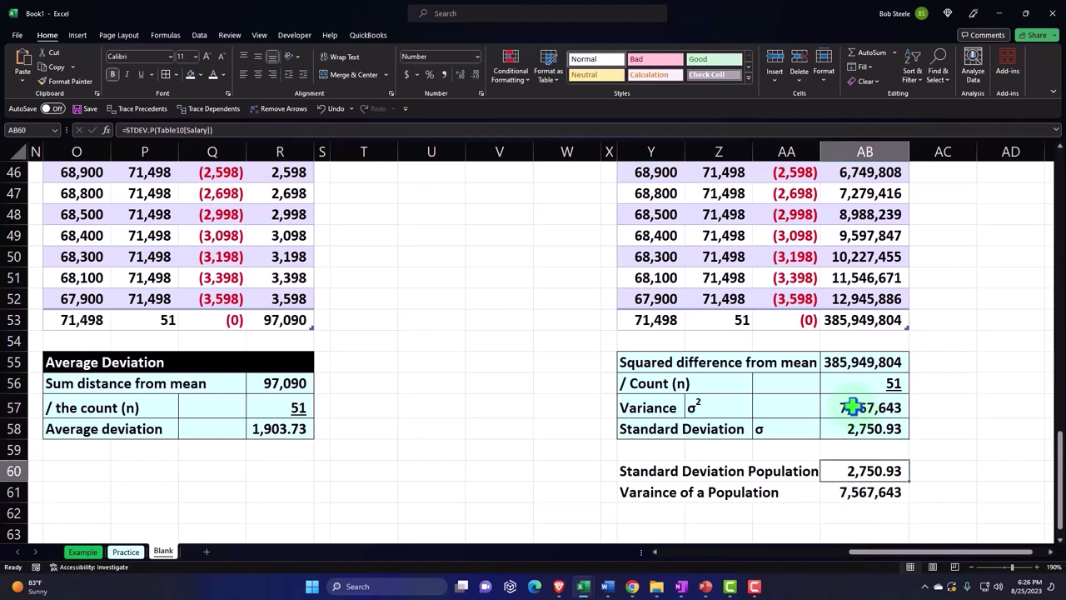
{"action": "key", "text": "Down"}
{"action": "key", "text": "Down"}
{"action": "key", "text": "Down"}
{"action": "key", "text": "Left"}
{"action": "key", "text": "Left"}
{"action": "key", "text": "Left"}
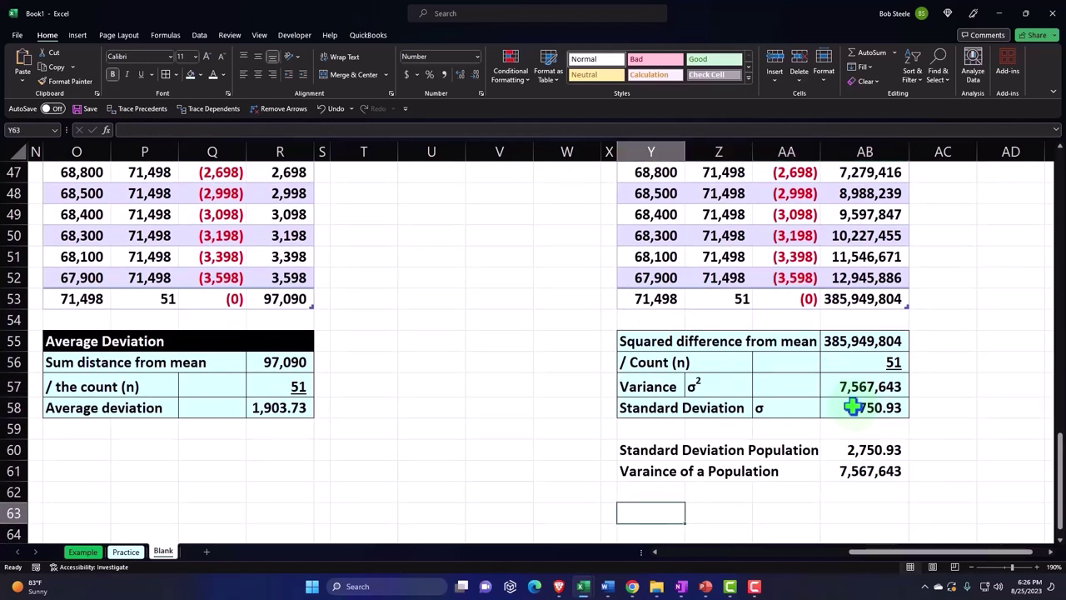
Label Y63 'Standard deviation Sample' and enter =STDEV.S(Table10[Salary]) in AB63
{"action": "type", "text": "Standard devi"}
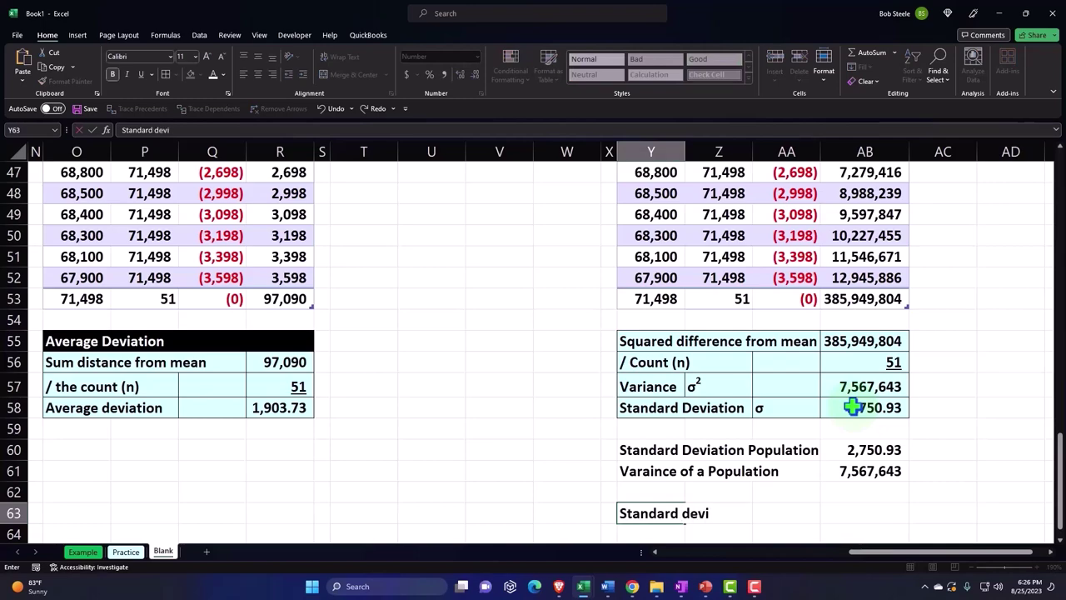
{"action": "type", "text": "ation Sam"}
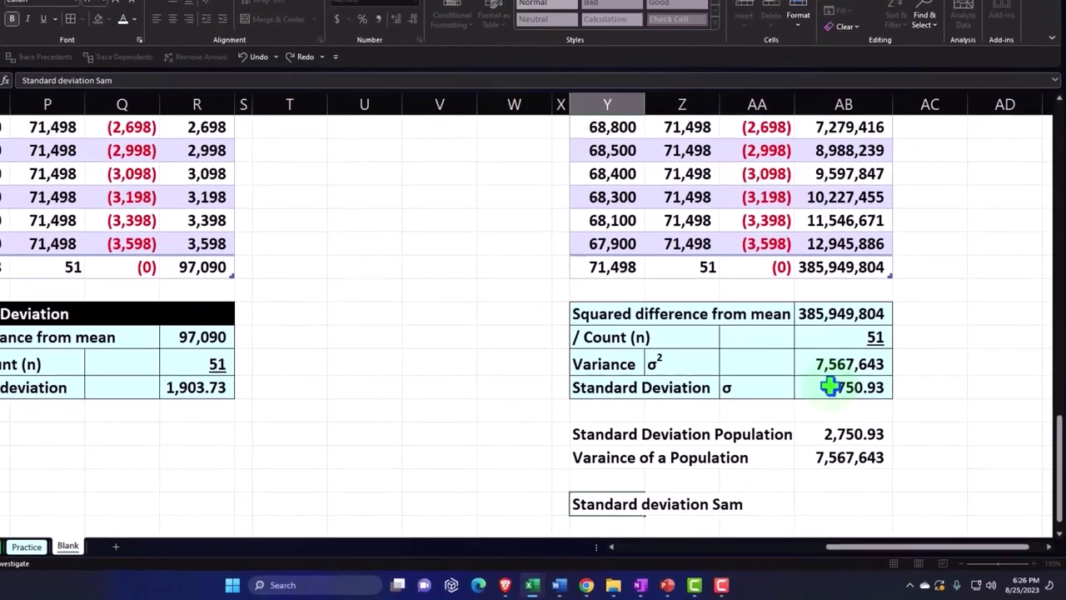
{"action": "type", "text": " Sa"}
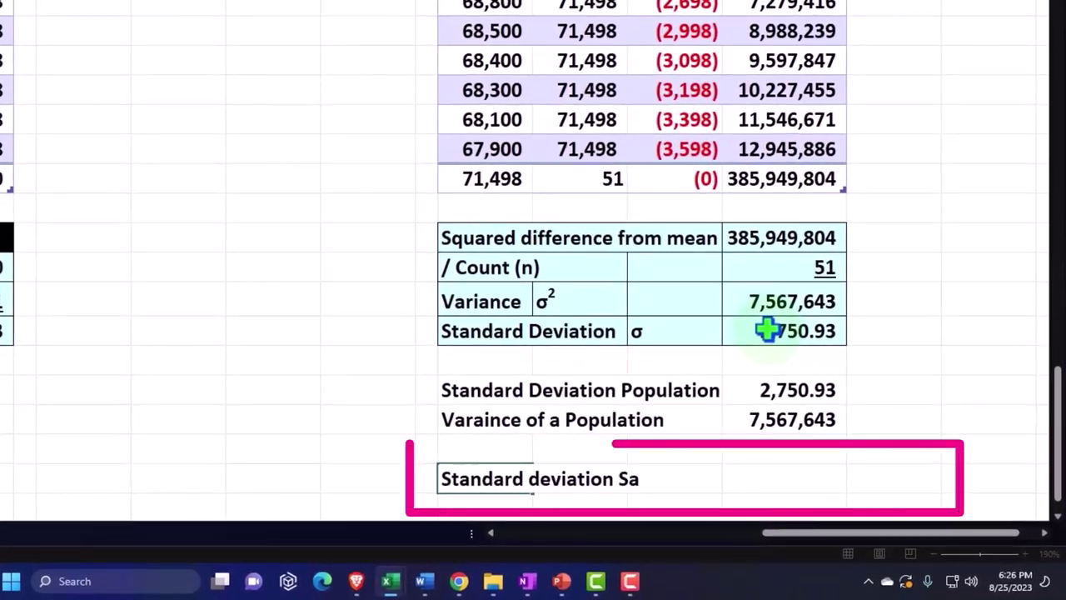
{"action": "type", "text": "mple"}
{"action": "key", "text": "Tab"}
{"action": "key", "text": "Tab"}
{"action": "key", "text": "Tab"}
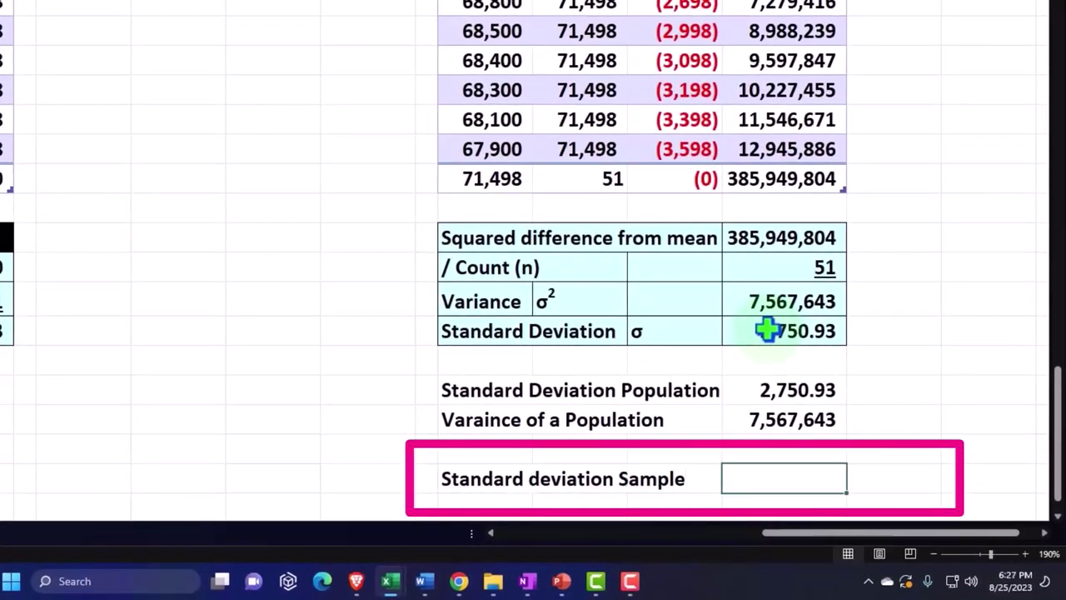
{"action": "type", "text": "="}
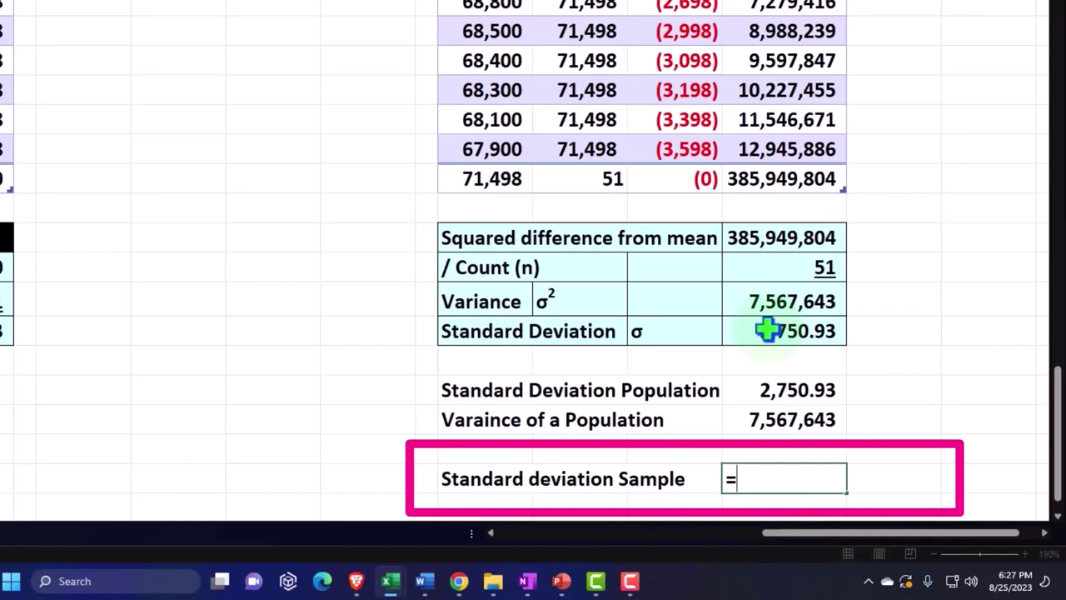
{"action": "type", "text": "st"}
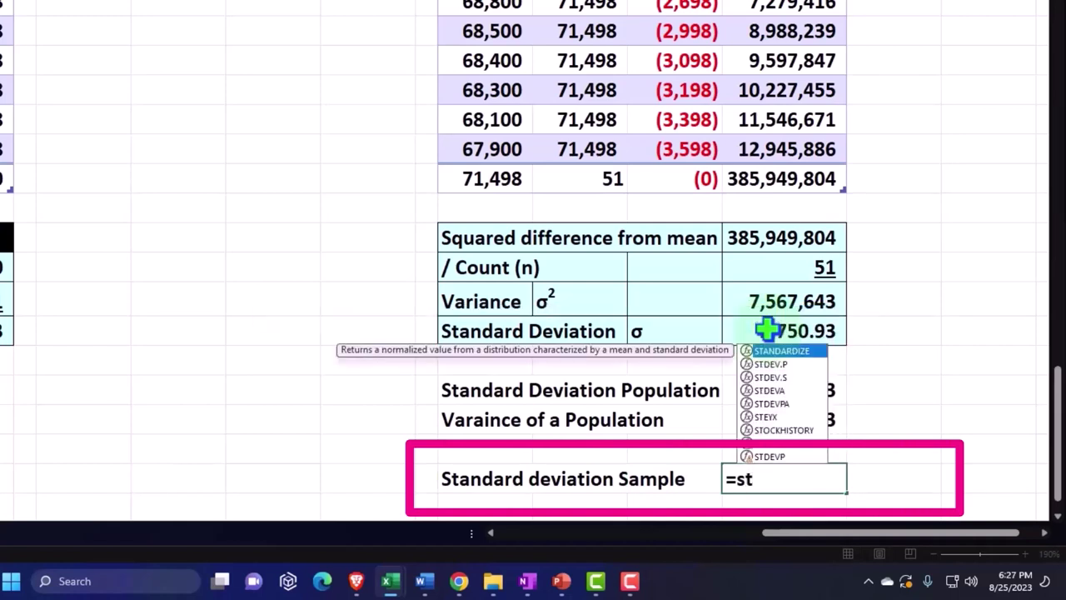
{"action": "double_click", "coordinate": [773, 379]}
{"action": "scroll", "coordinate": [713, 358], "scroll_direction": "up", "scroll_amount": 2}
{"action": "scroll", "coordinate": [719, 361], "scroll_direction": "up", "scroll_amount": 5}
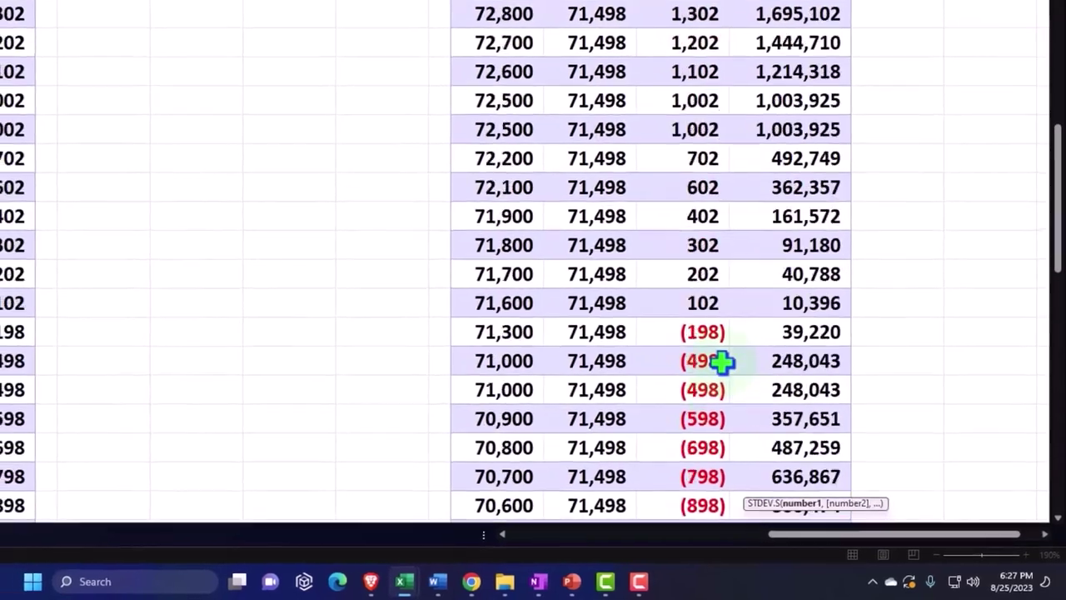
{"action": "scroll", "coordinate": [754, 383], "scroll_direction": "up", "scroll_amount": 5}
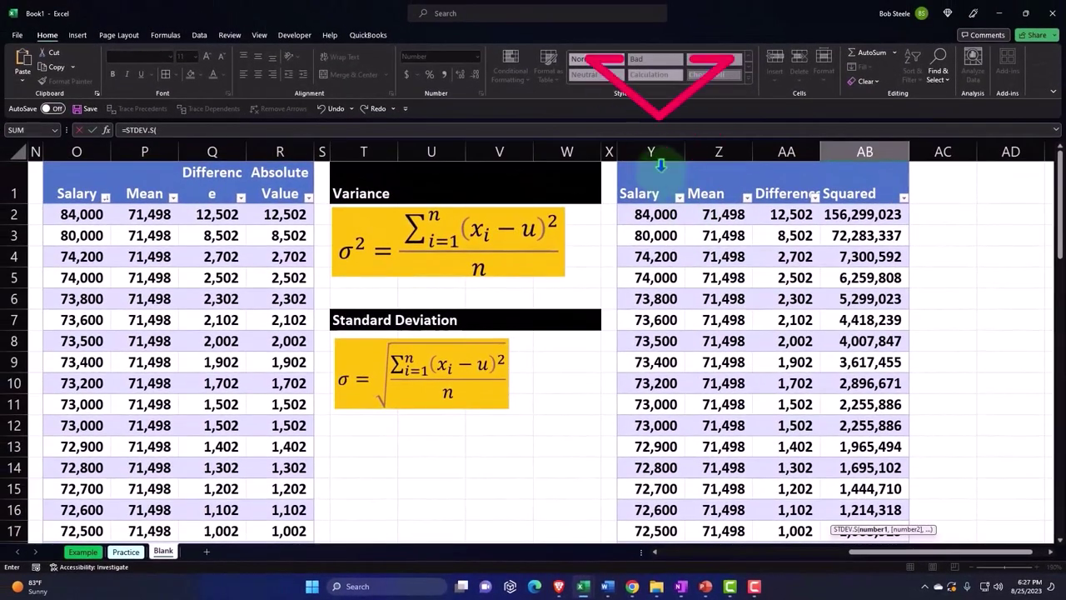
{"action": "left_click", "coordinate": [658, 159]}
{"action": "key", "text": "Return"}
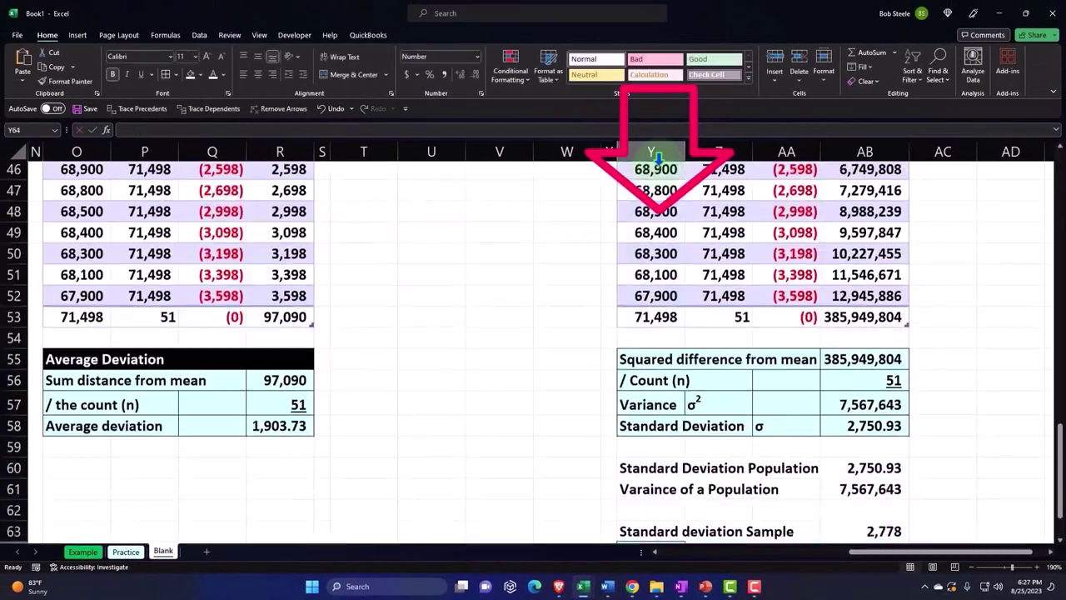
Compare the sample standard deviation 2,778.31 against the population standard deviation formula
{"action": "key", "text": "Up"}
{"action": "key", "text": "Right"}
{"action": "key", "text": "Right"}
{"action": "key", "text": "Right"}
{"action": "key", "text": "Right"}
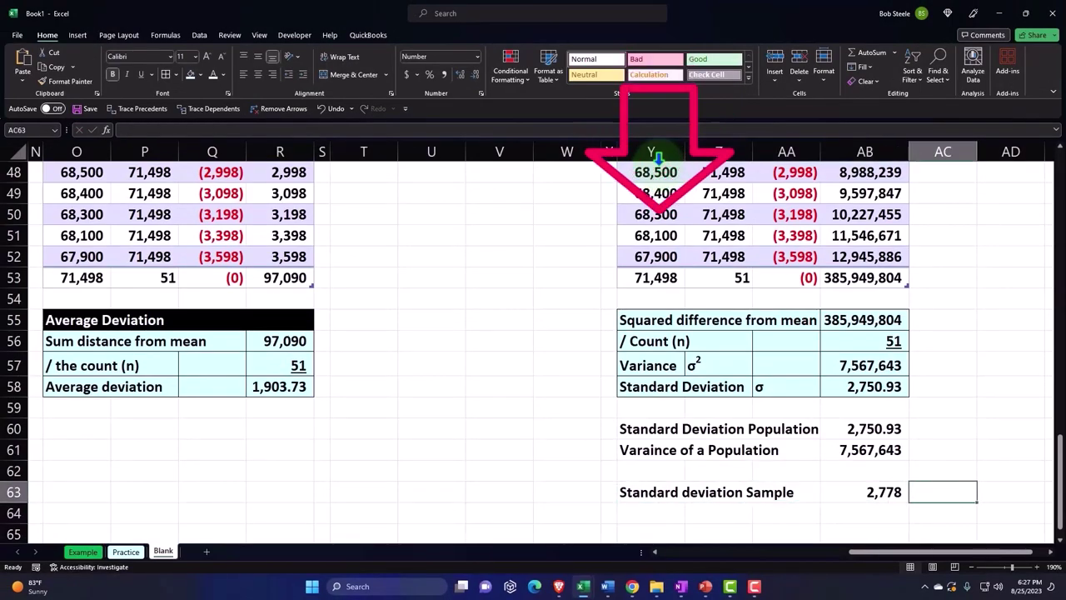
{"action": "key", "text": "Down"}
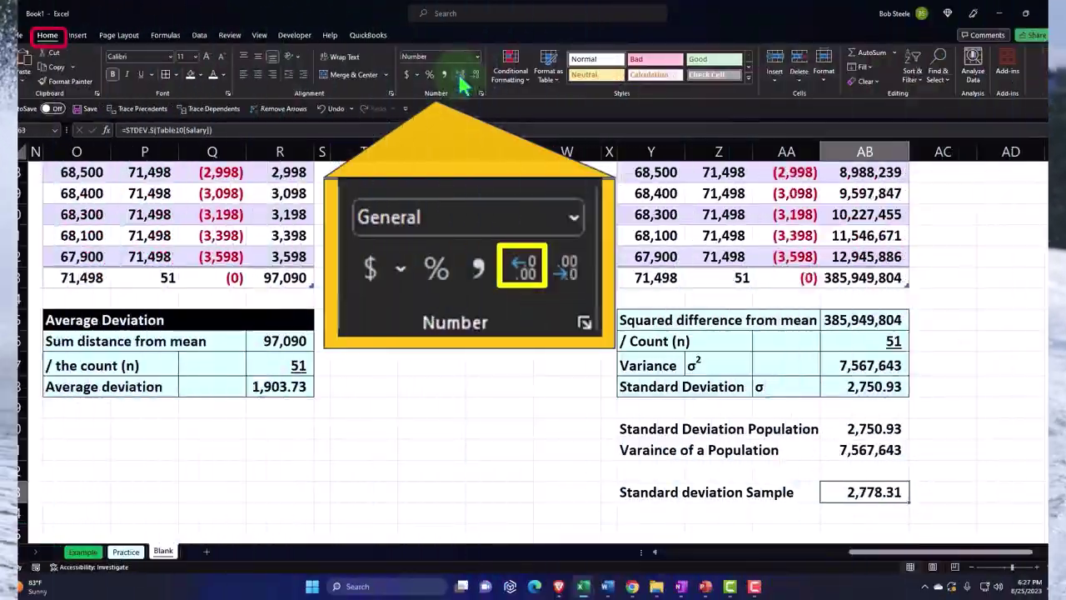
{"action": "left_click", "coordinate": [884, 432]}
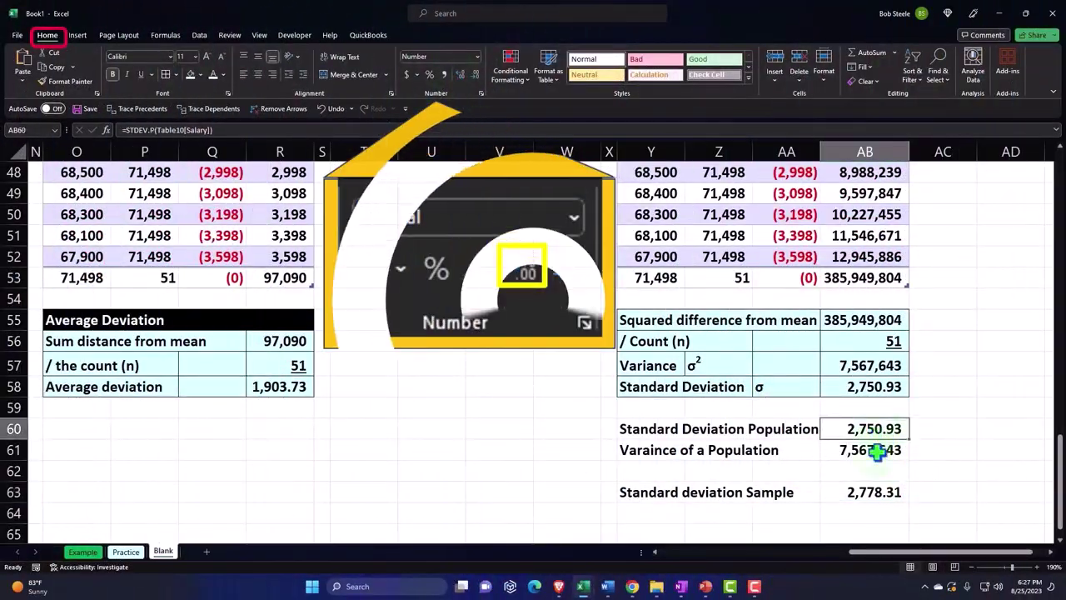
{"action": "left_click", "coordinate": [877, 491]}
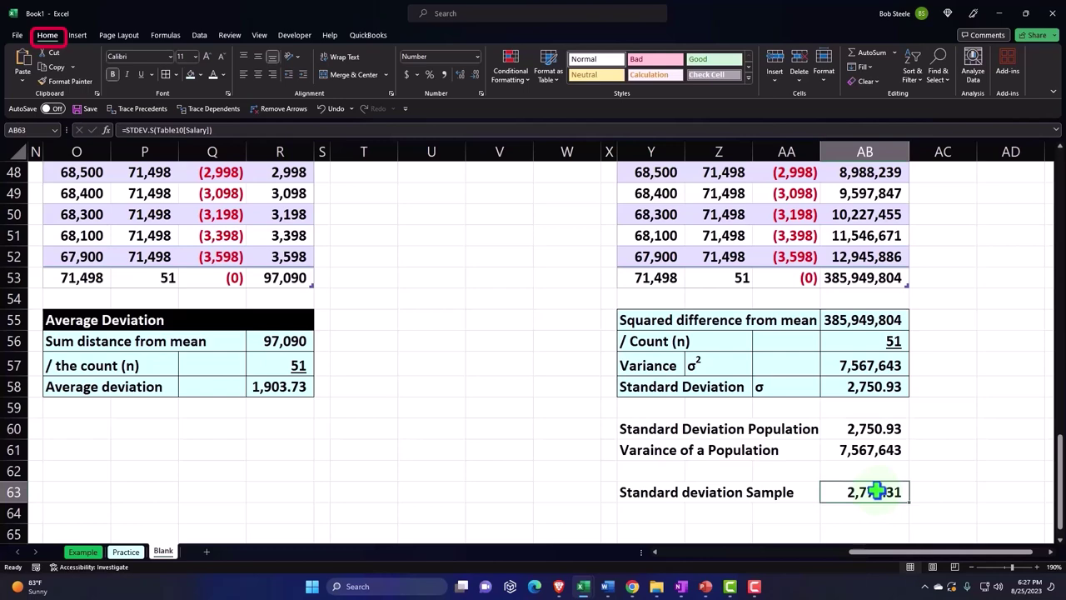
{"action": "left_click", "coordinate": [662, 512]}
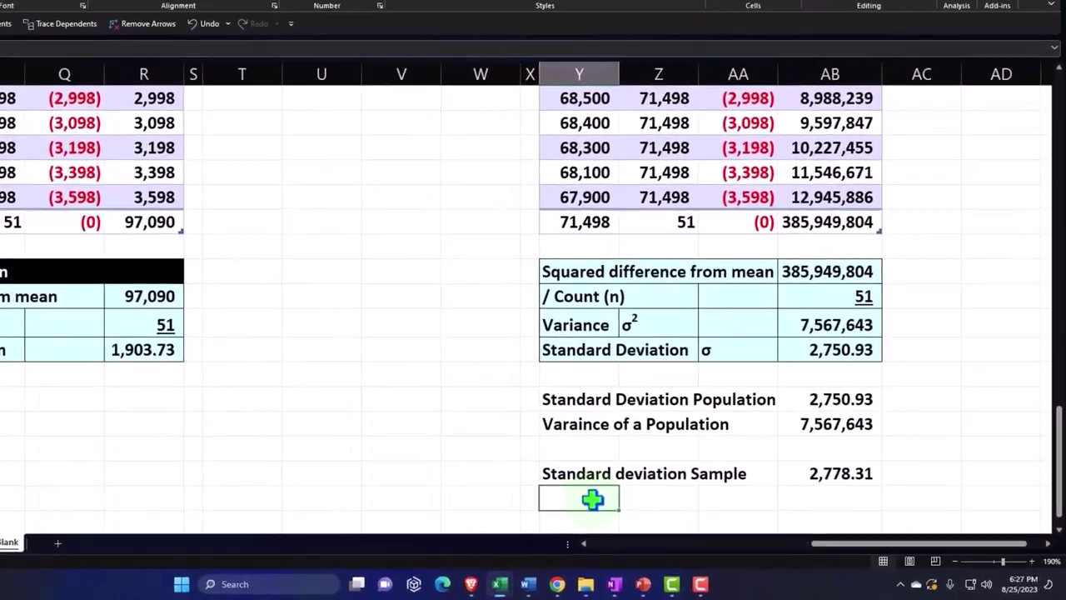
Label Y64 'Variance of a Sample', enter =VAR.S(Table10[Salary]) giving 7,718,996, and compare with VAR.P
{"action": "type", "text": "Variance of"}
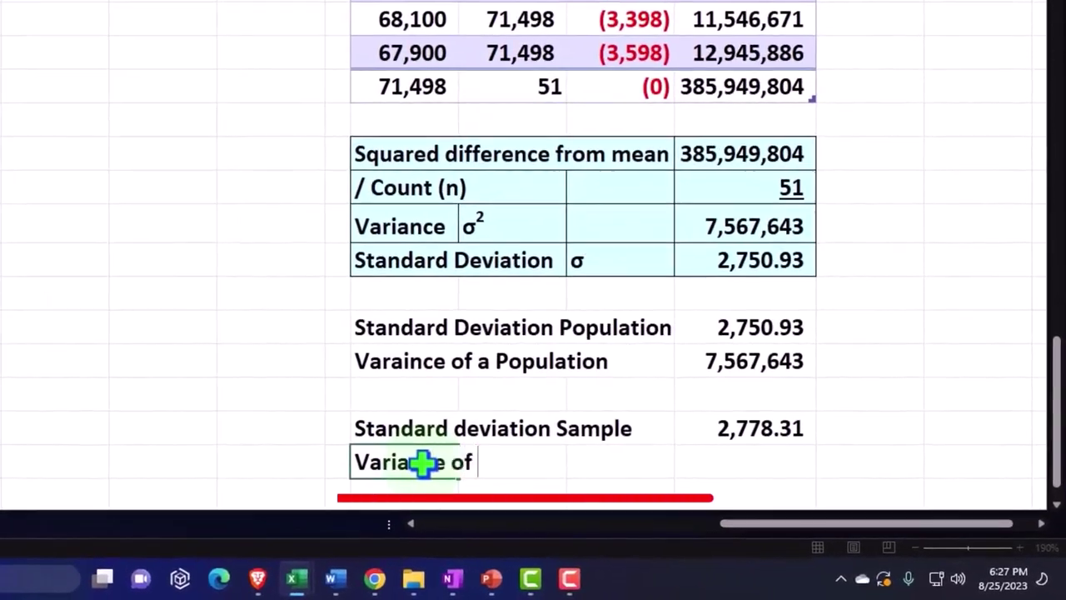
{"action": "type", "text": " a Po"}
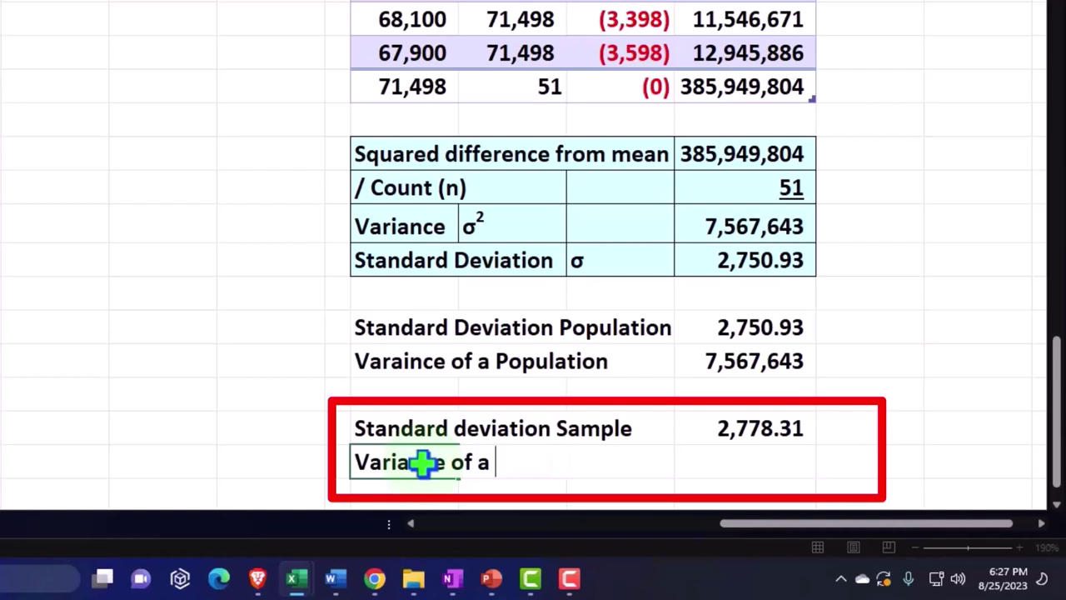
{"action": "key", "text": "Tab"}
{"action": "key", "text": "Tab"}
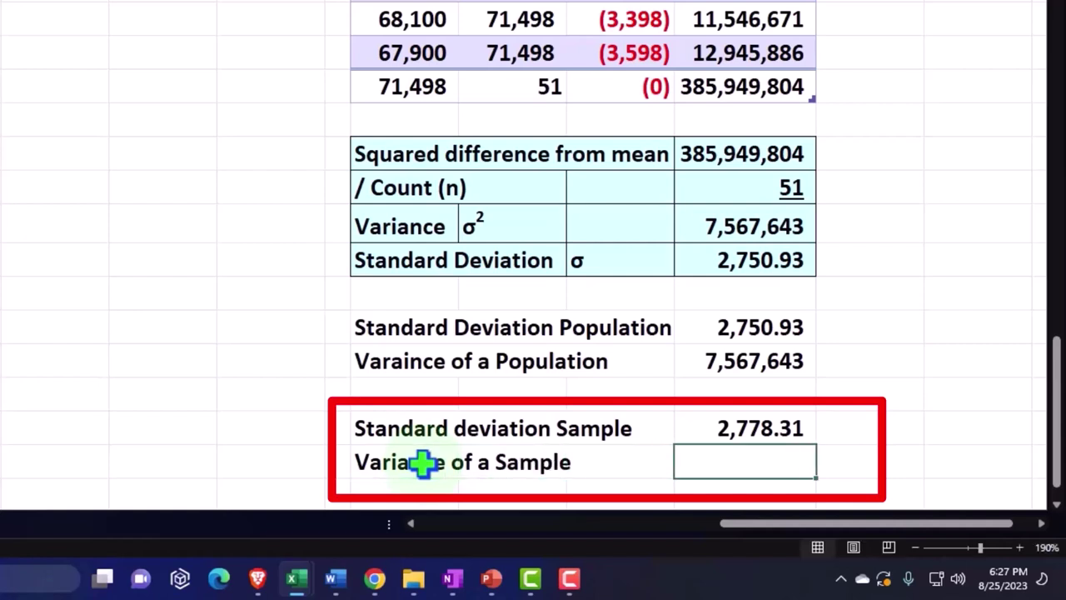
{"action": "type", "text": "=va"}
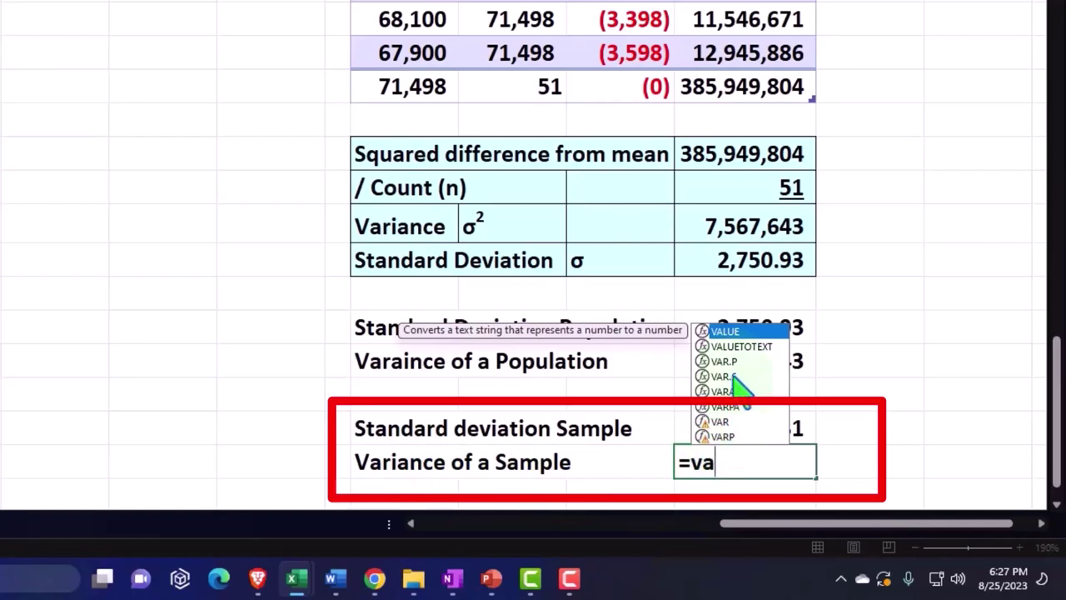
{"action": "double_click", "coordinate": [721, 376]}
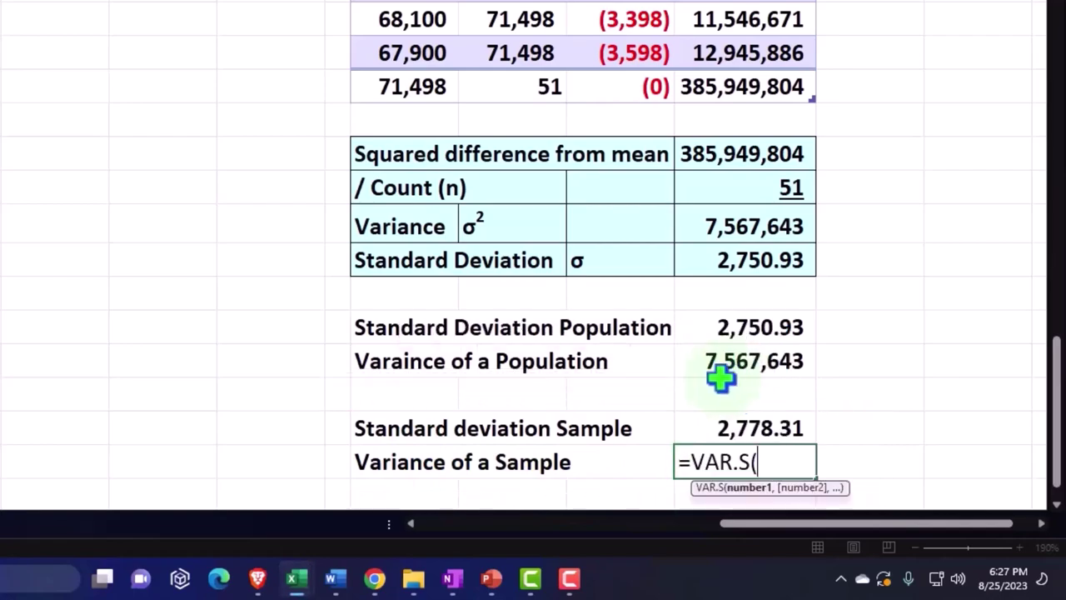
{"action": "scroll", "coordinate": [722, 377], "scroll_direction": "up", "scroll_amount": 3}
{"action": "scroll", "coordinate": [708, 397], "scroll_direction": "up", "scroll_amount": 7}
{"action": "scroll", "coordinate": [709, 397], "scroll_direction": "up", "scroll_amount": 3}
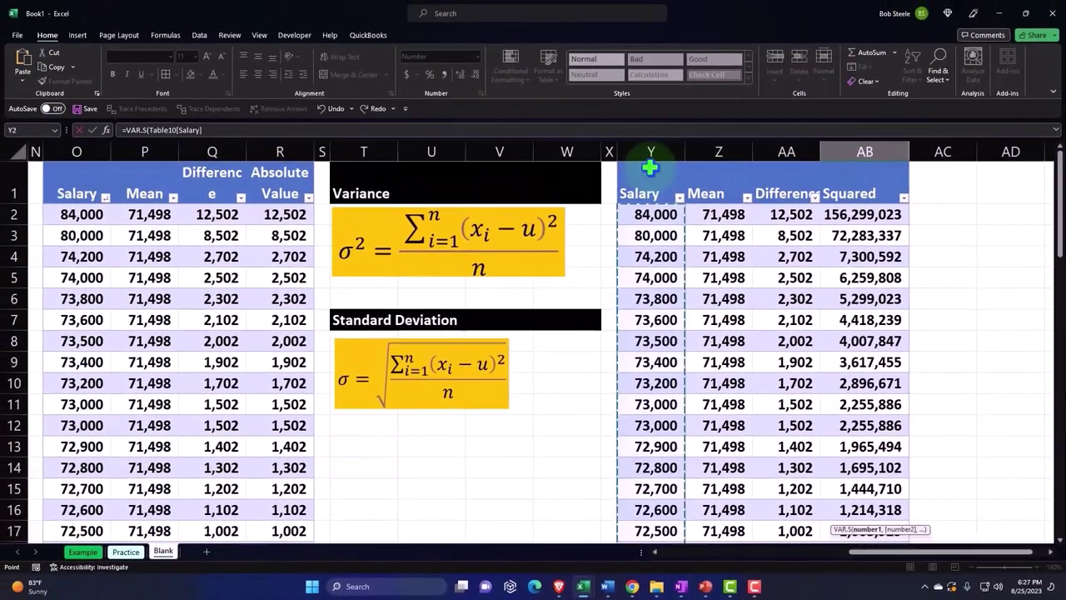
{"action": "left_click", "coordinate": [544, 58]}
{"action": "key", "text": "Return"}
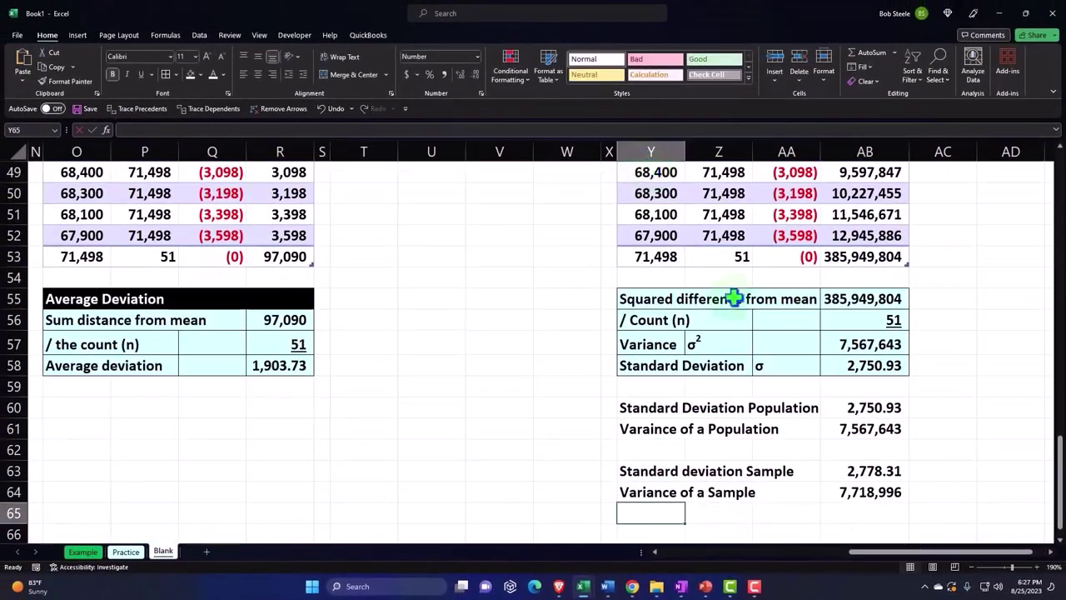
{"action": "left_click", "coordinate": [898, 492]}
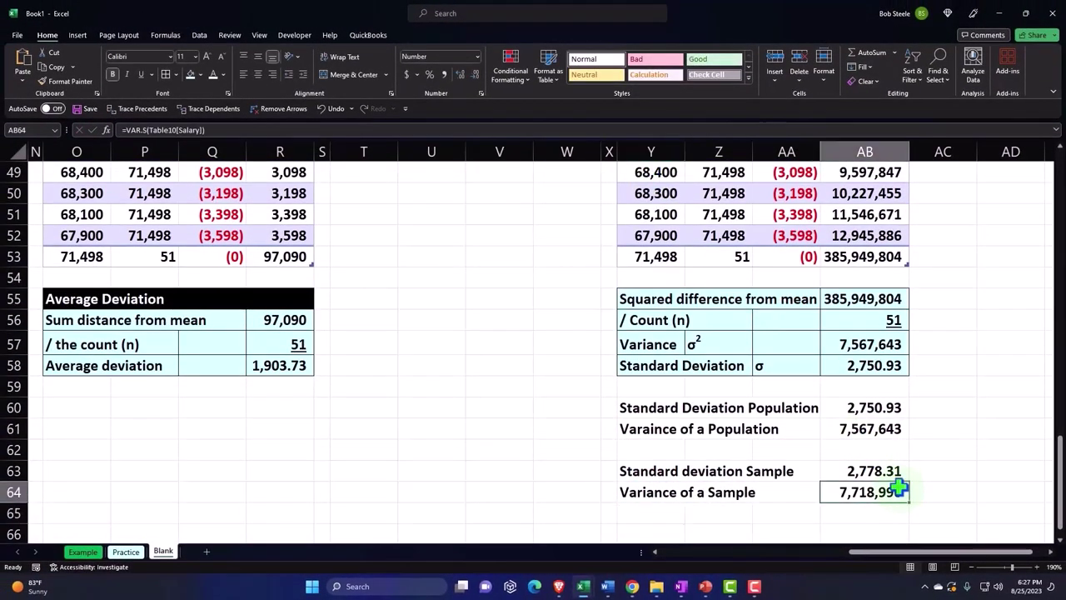
{"action": "left_click", "coordinate": [880, 429]}
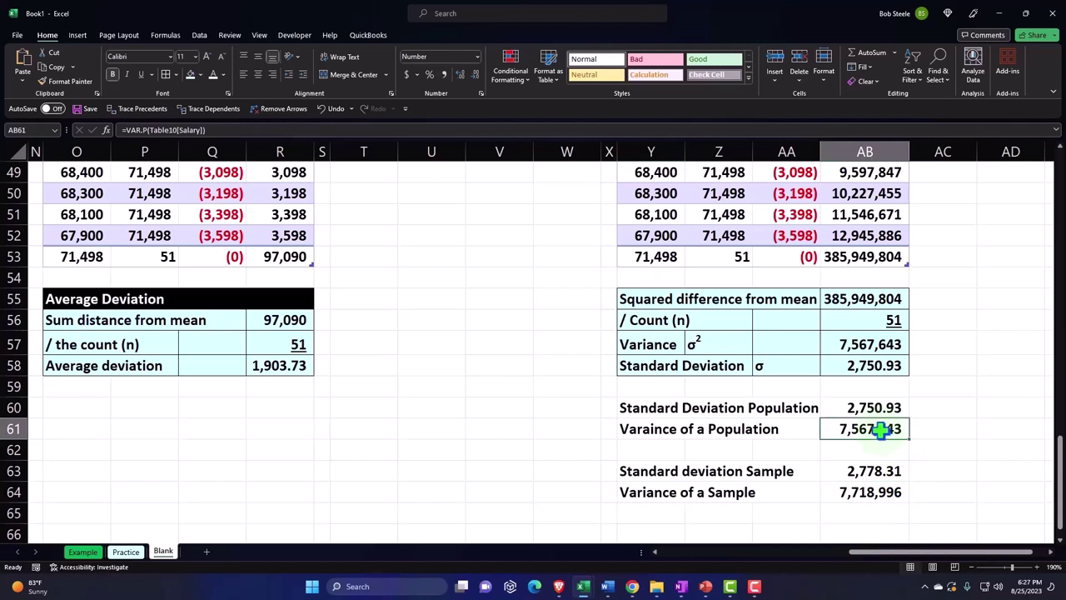
Add All Borders to population rows Y60:AB61 and fill sample rows Y63:AB64 yellow
{"action": "left_click_drag", "start_coordinate": [716, 408], "coordinate": [837, 428]}
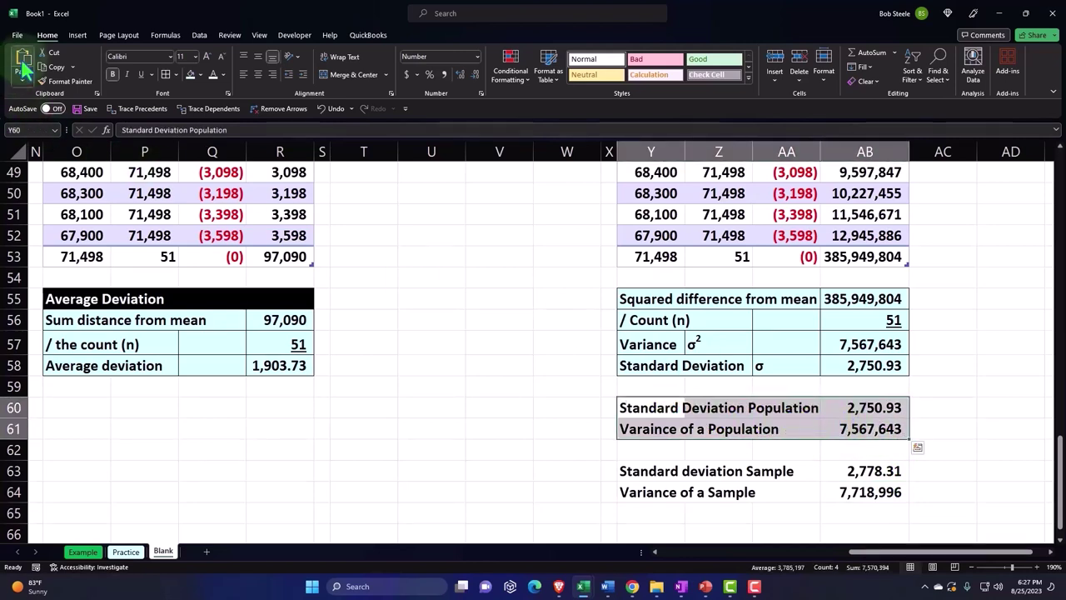
{"action": "left_click", "coordinate": [166, 79]}
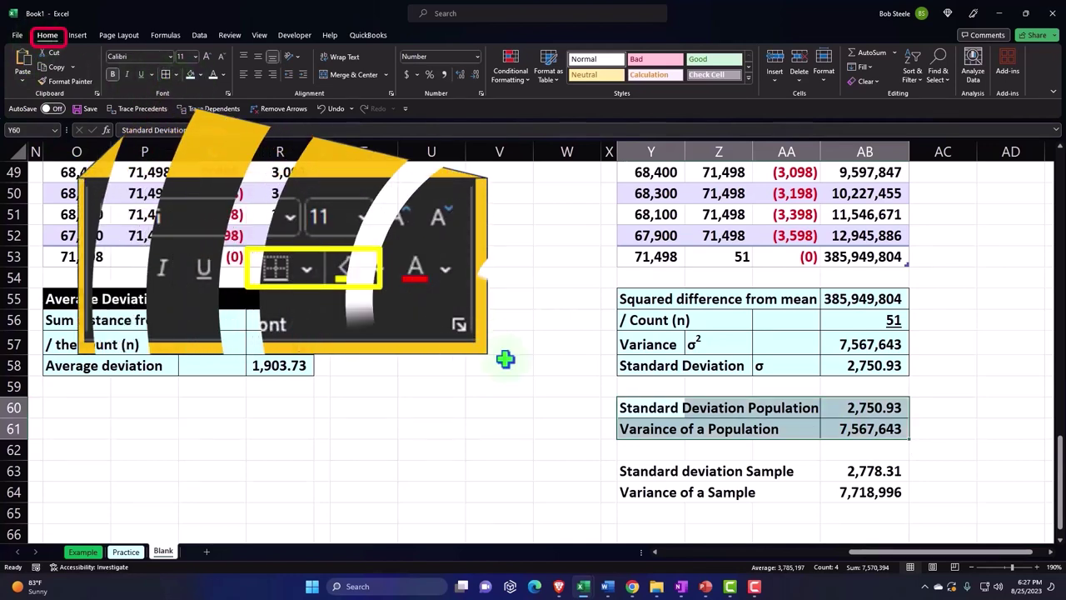
{"action": "left_click_drag", "start_coordinate": [635, 472], "coordinate": [837, 491]}
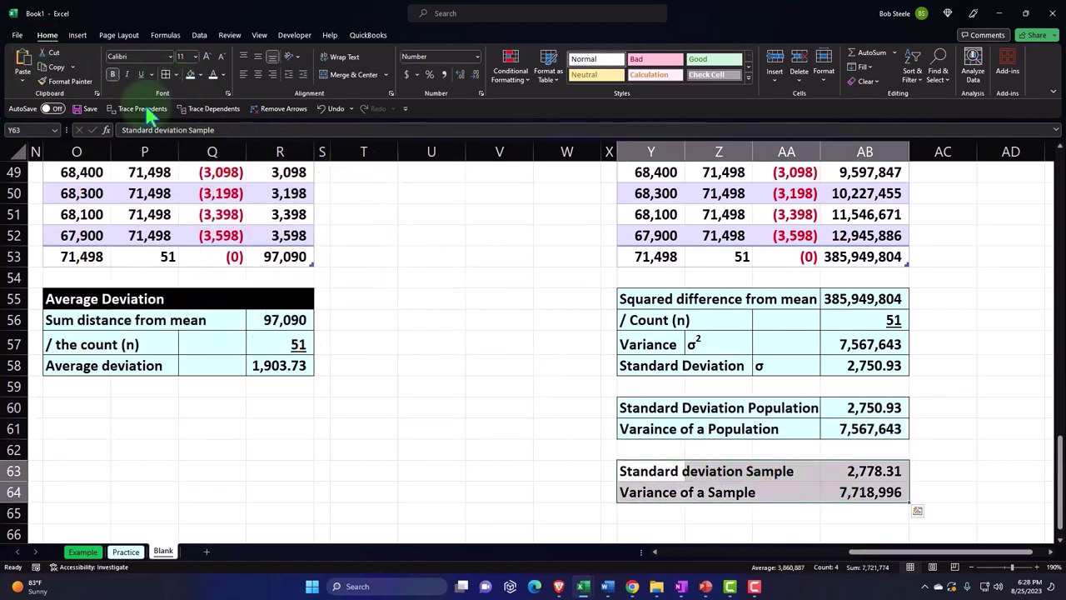
{"action": "left_click", "coordinate": [201, 74]}
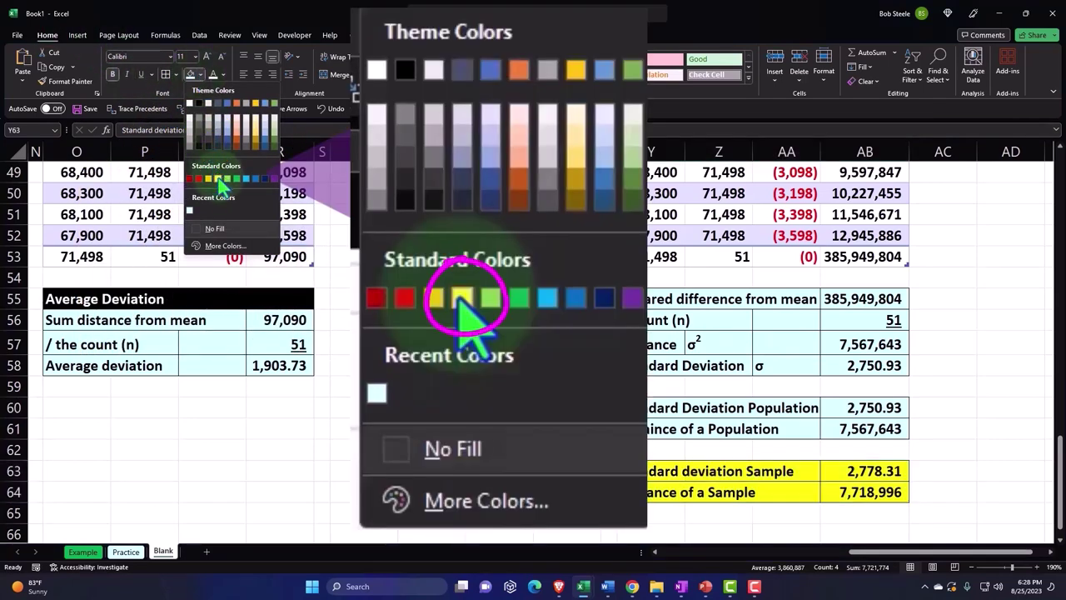
{"action": "left_click", "coordinate": [218, 179]}
{"action": "left_click", "coordinate": [555, 392]}
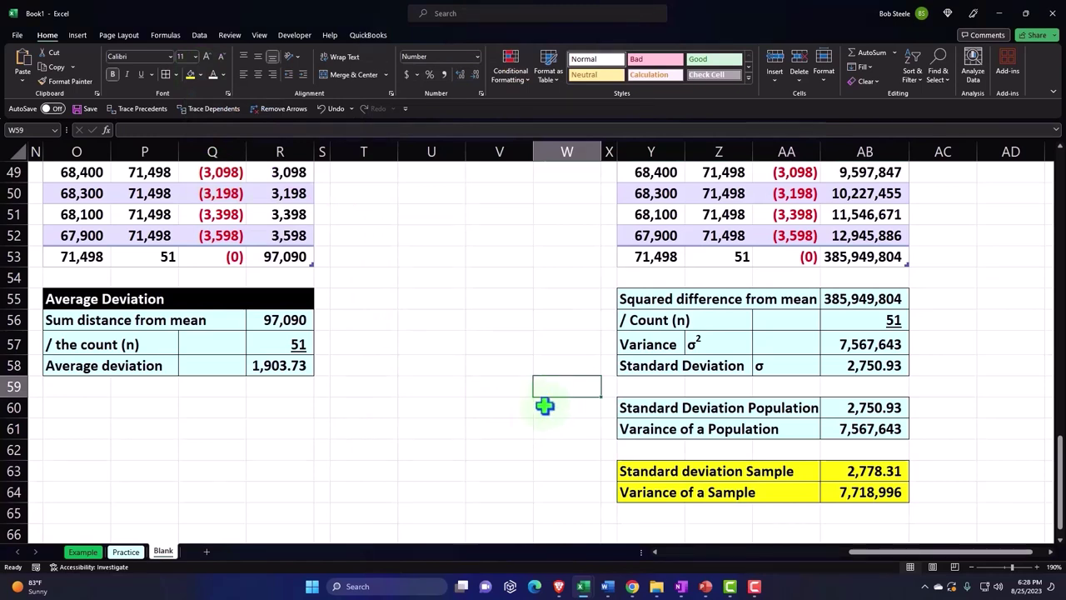
Spell-check the sheet, changing 'Varaince' to 'Variance' in the row 61 label
{"action": "left_click", "coordinate": [234, 39]}
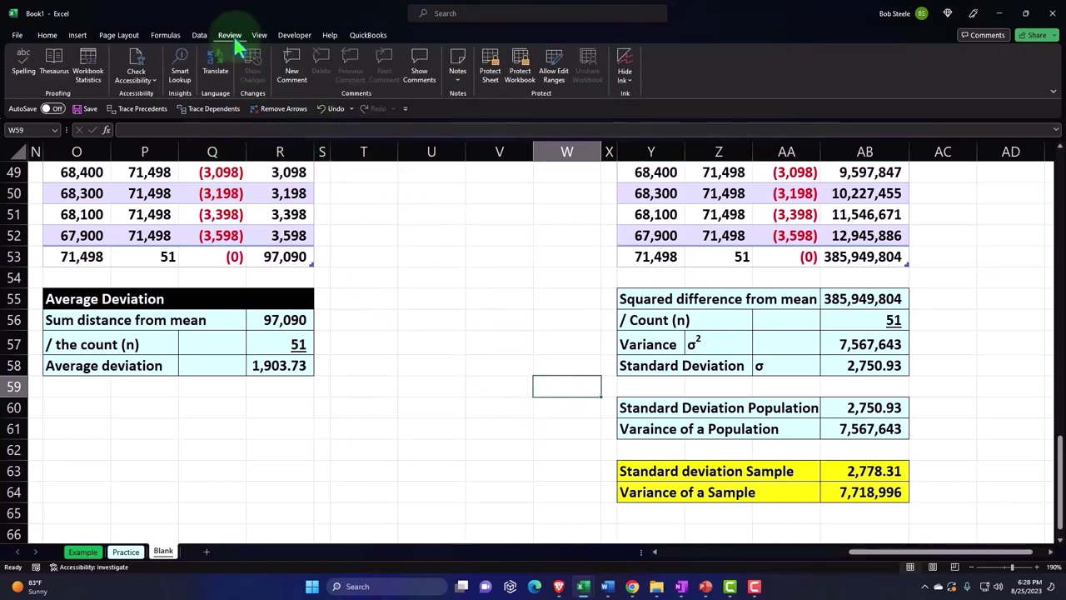
{"action": "left_click", "coordinate": [24, 73]}
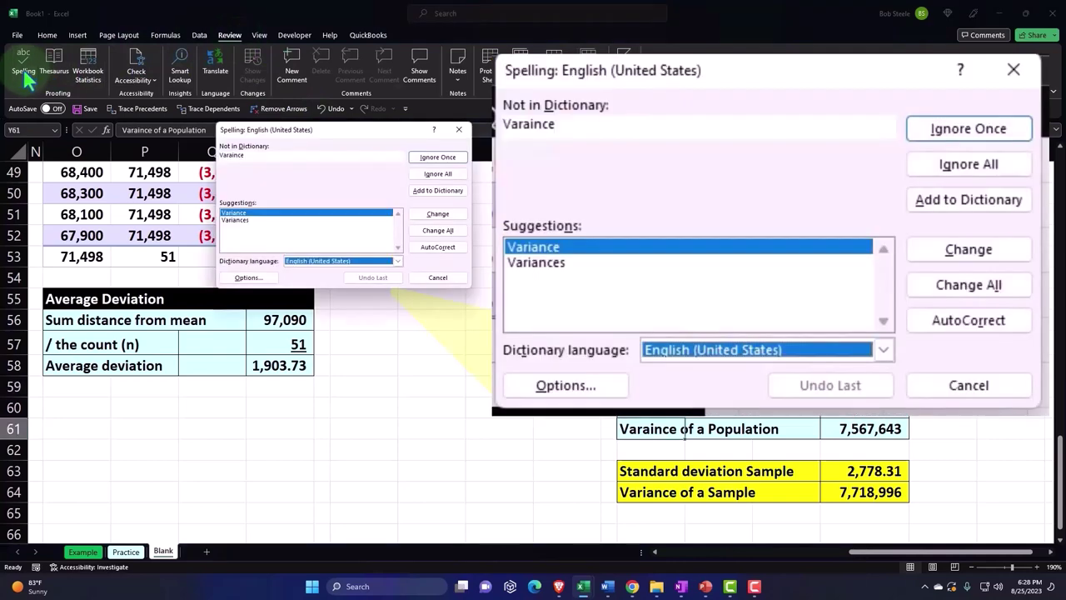
{"action": "left_click", "coordinate": [446, 216]}
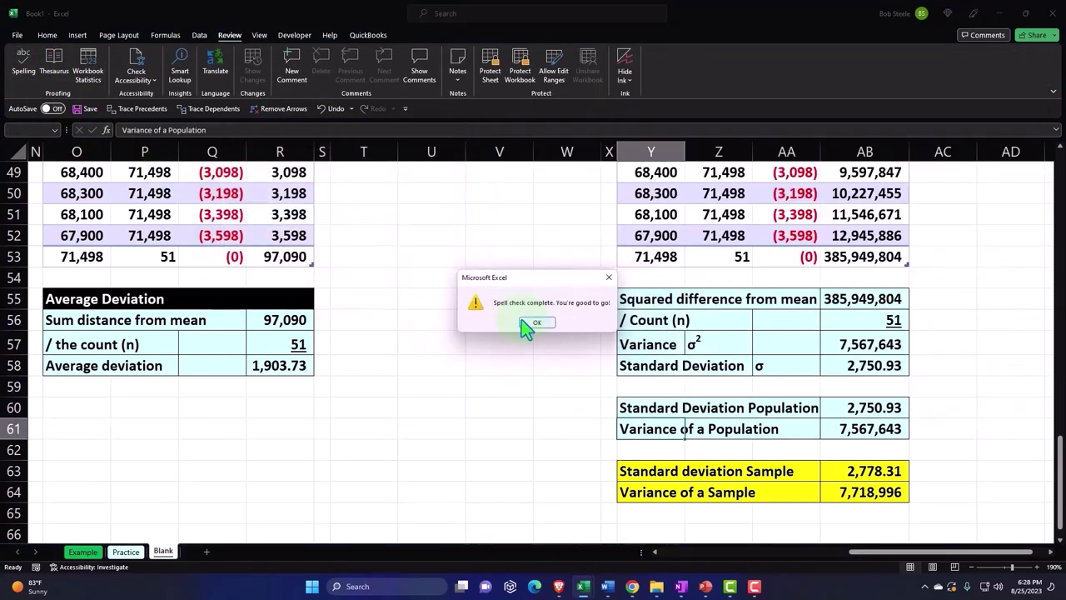
{"action": "left_click", "coordinate": [526, 324]}
{"action": "left_click", "coordinate": [526, 317]}
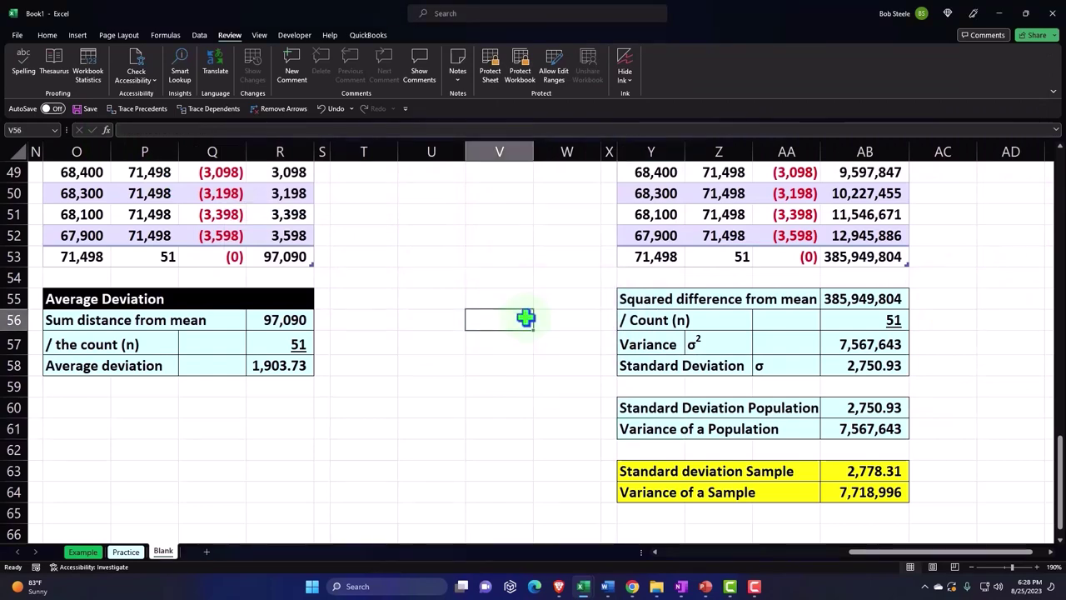